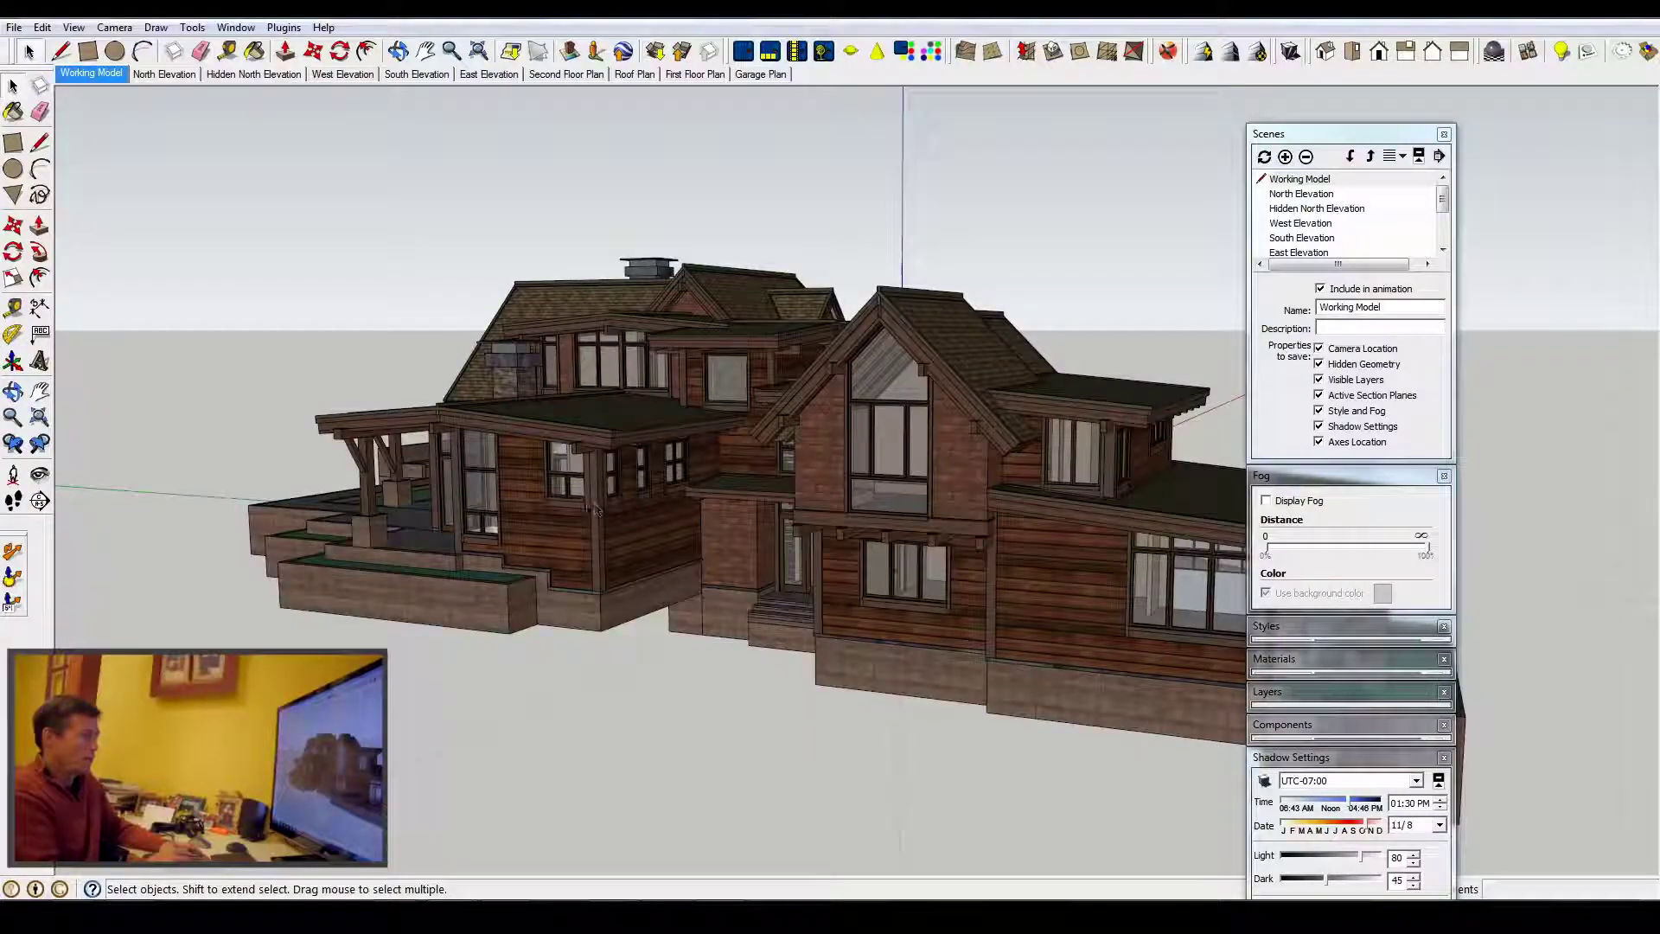
Examine the house model from the outside and through its North, Hidden North and West Elevation scenes.
mouse_move(830, 529)
middle_mouse_down()
mouse_move(922, 529)
mouse_move(700, 513)
mouse_move(1041, 537)
mouse_move(878, 562)
mouse_move(963, 722)
mouse_move(481, 502)
mouse_move(376, 266)
middle_mouse_up()
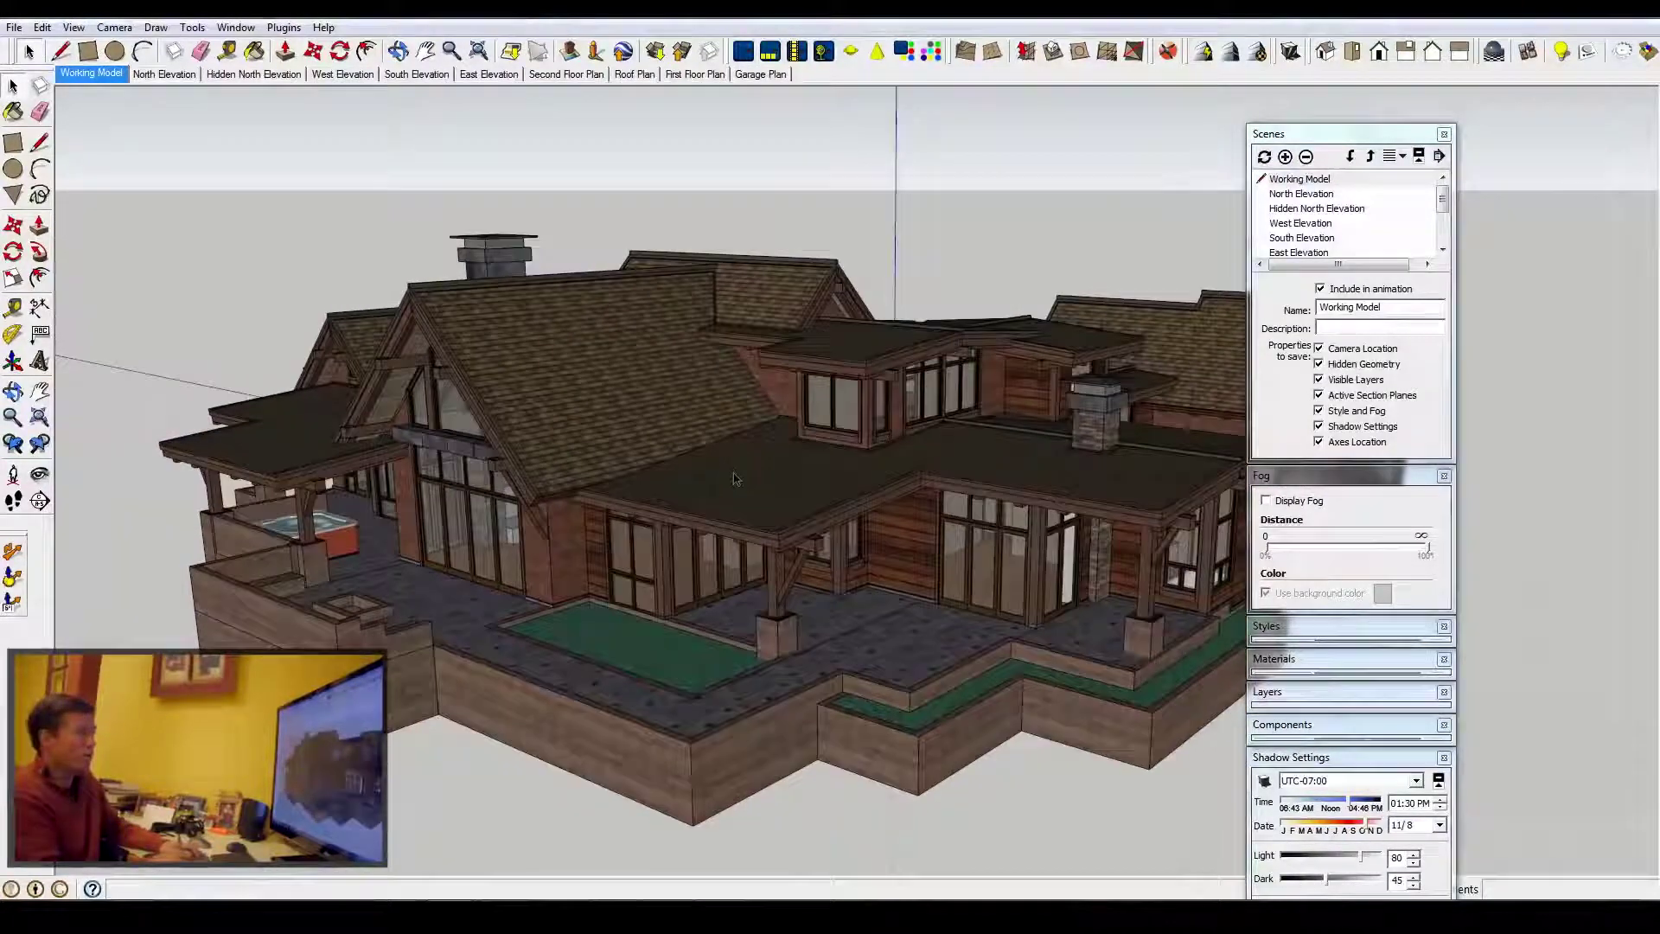
left_click(184, 76)
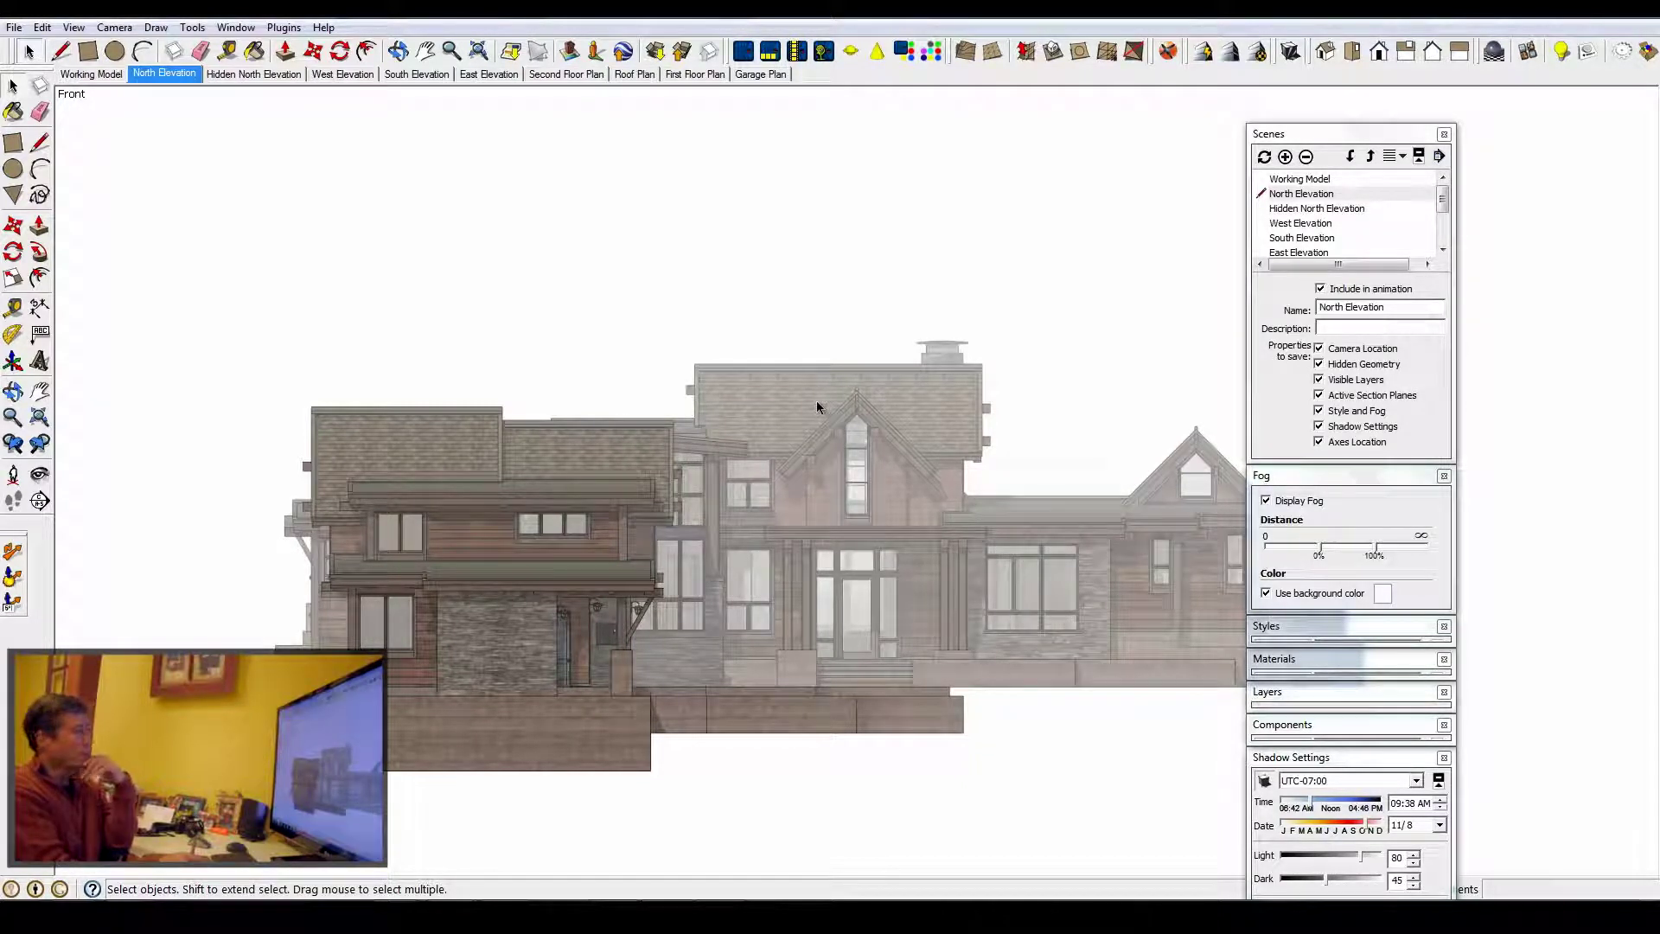
left_click(264, 75)
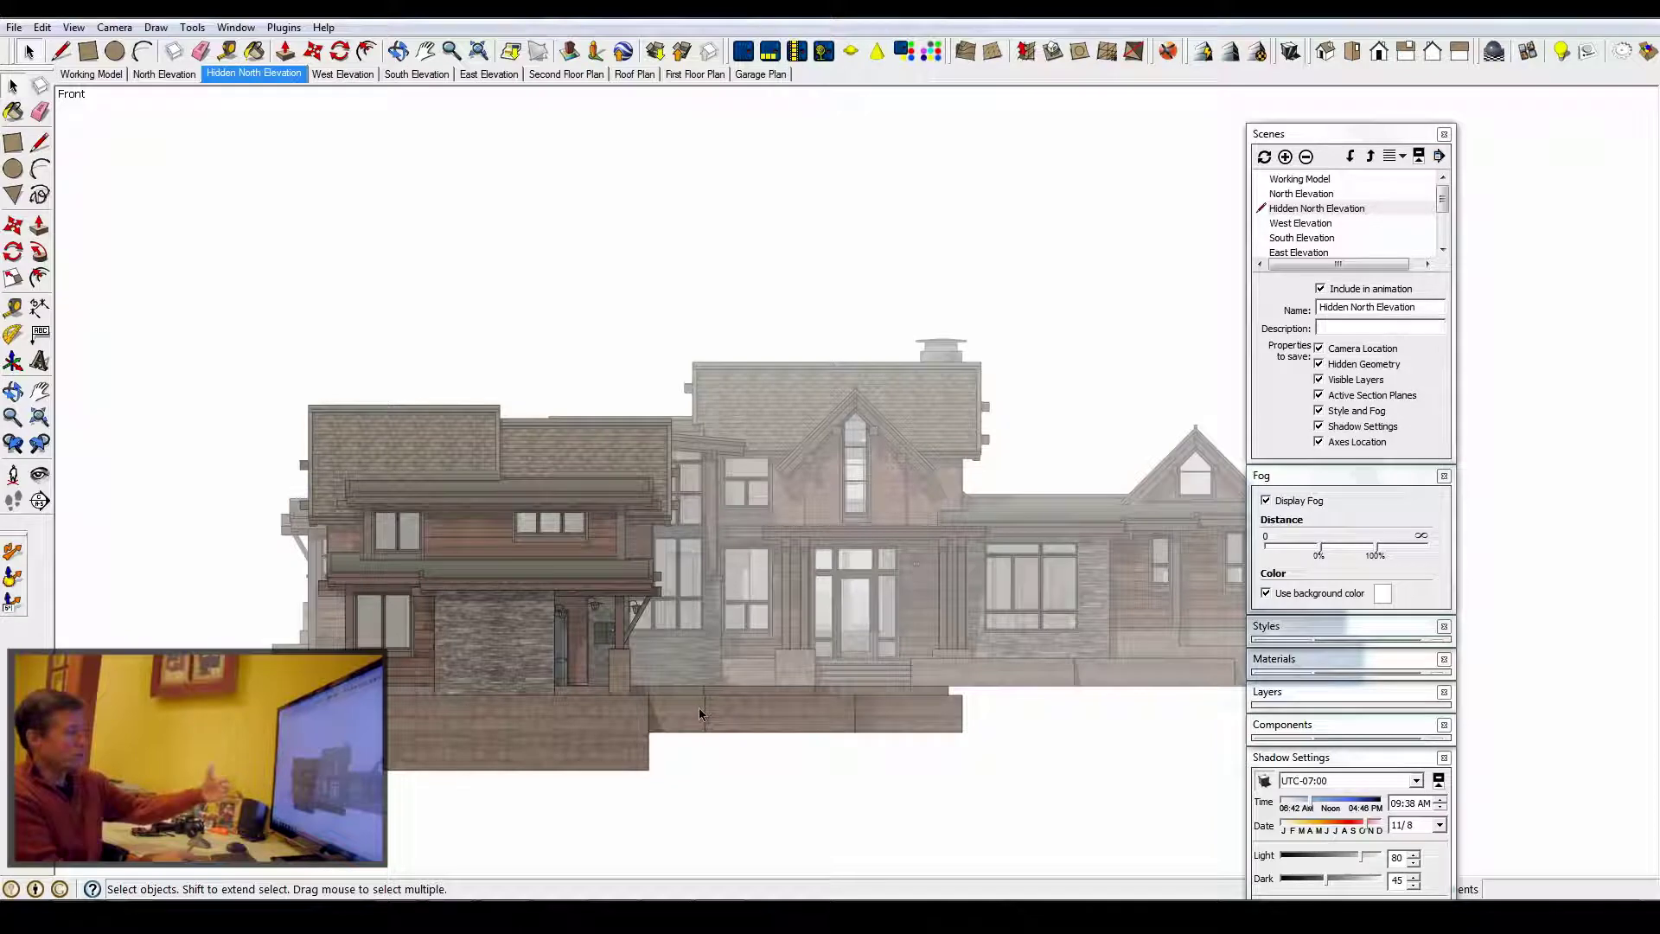
scroll(569, 602, "up", 3)
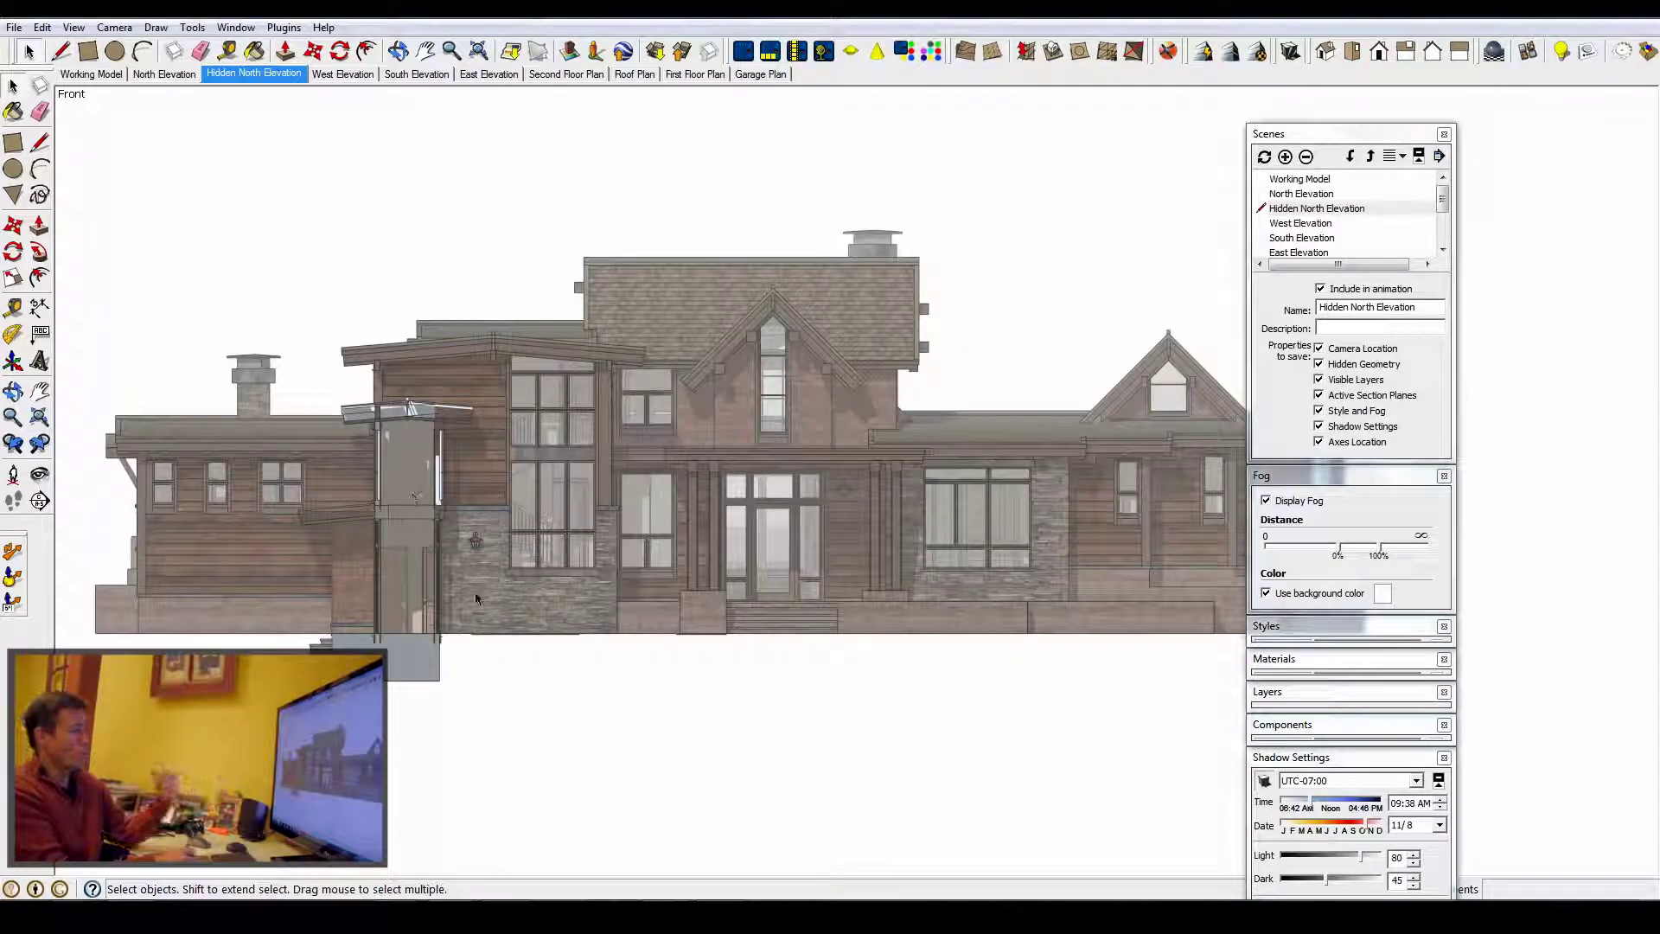
left_click(365, 78)
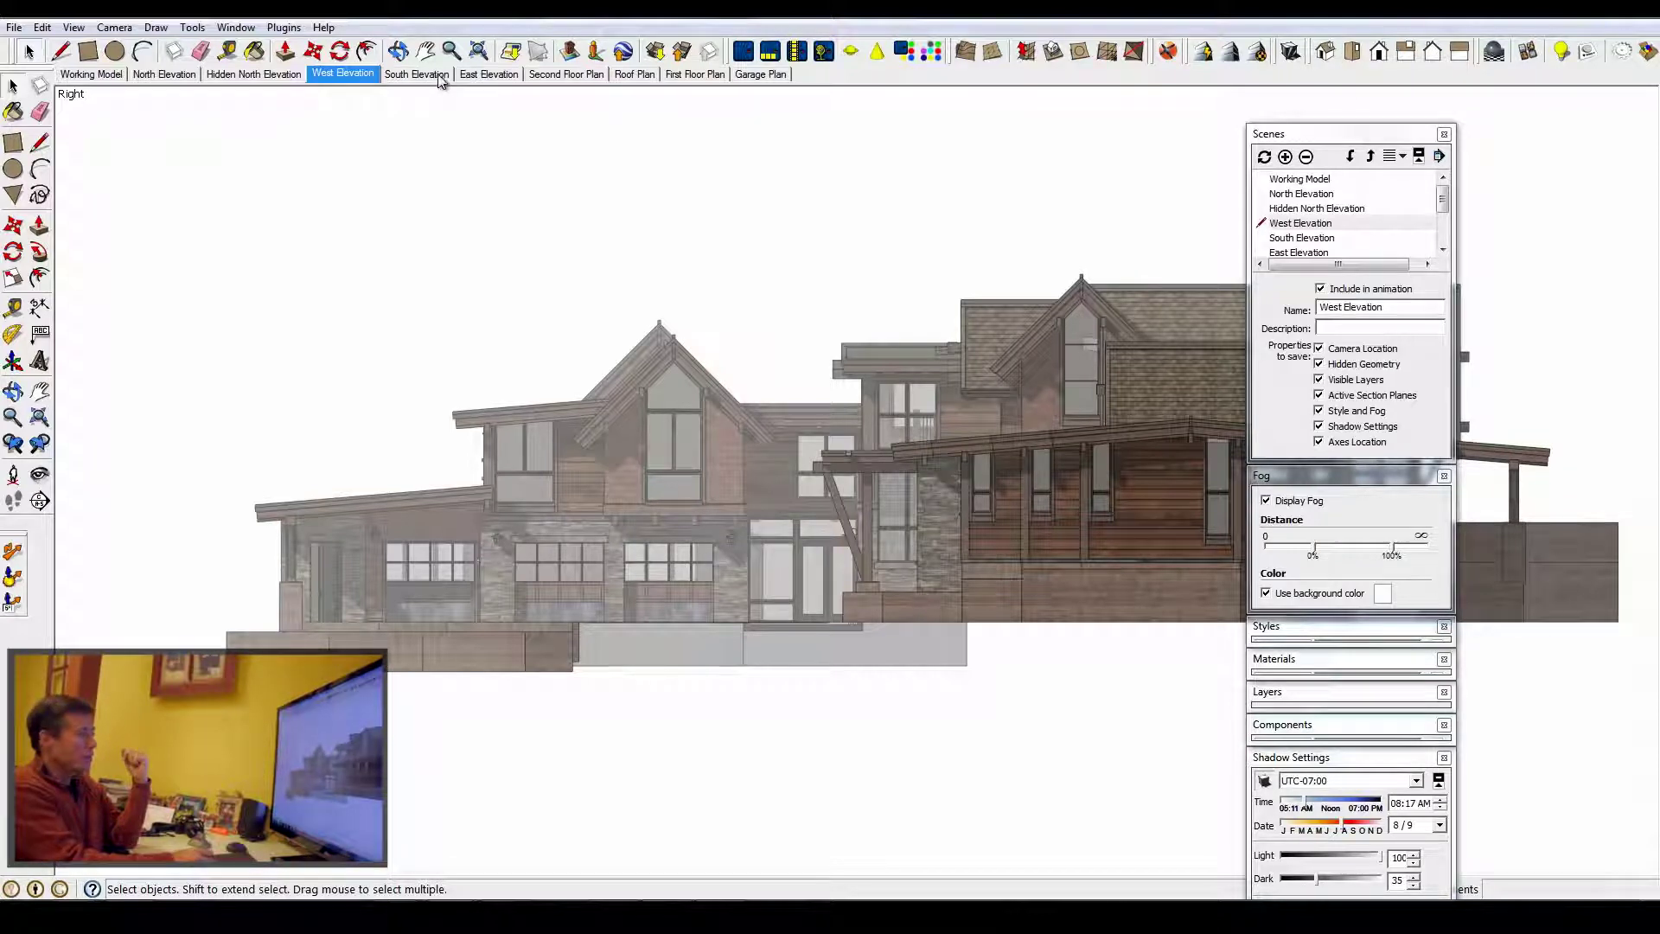
Review the Second Floor Plan, Roof Plan, First Floor Plan and Garage Plan scenes.
left_click(583, 76)
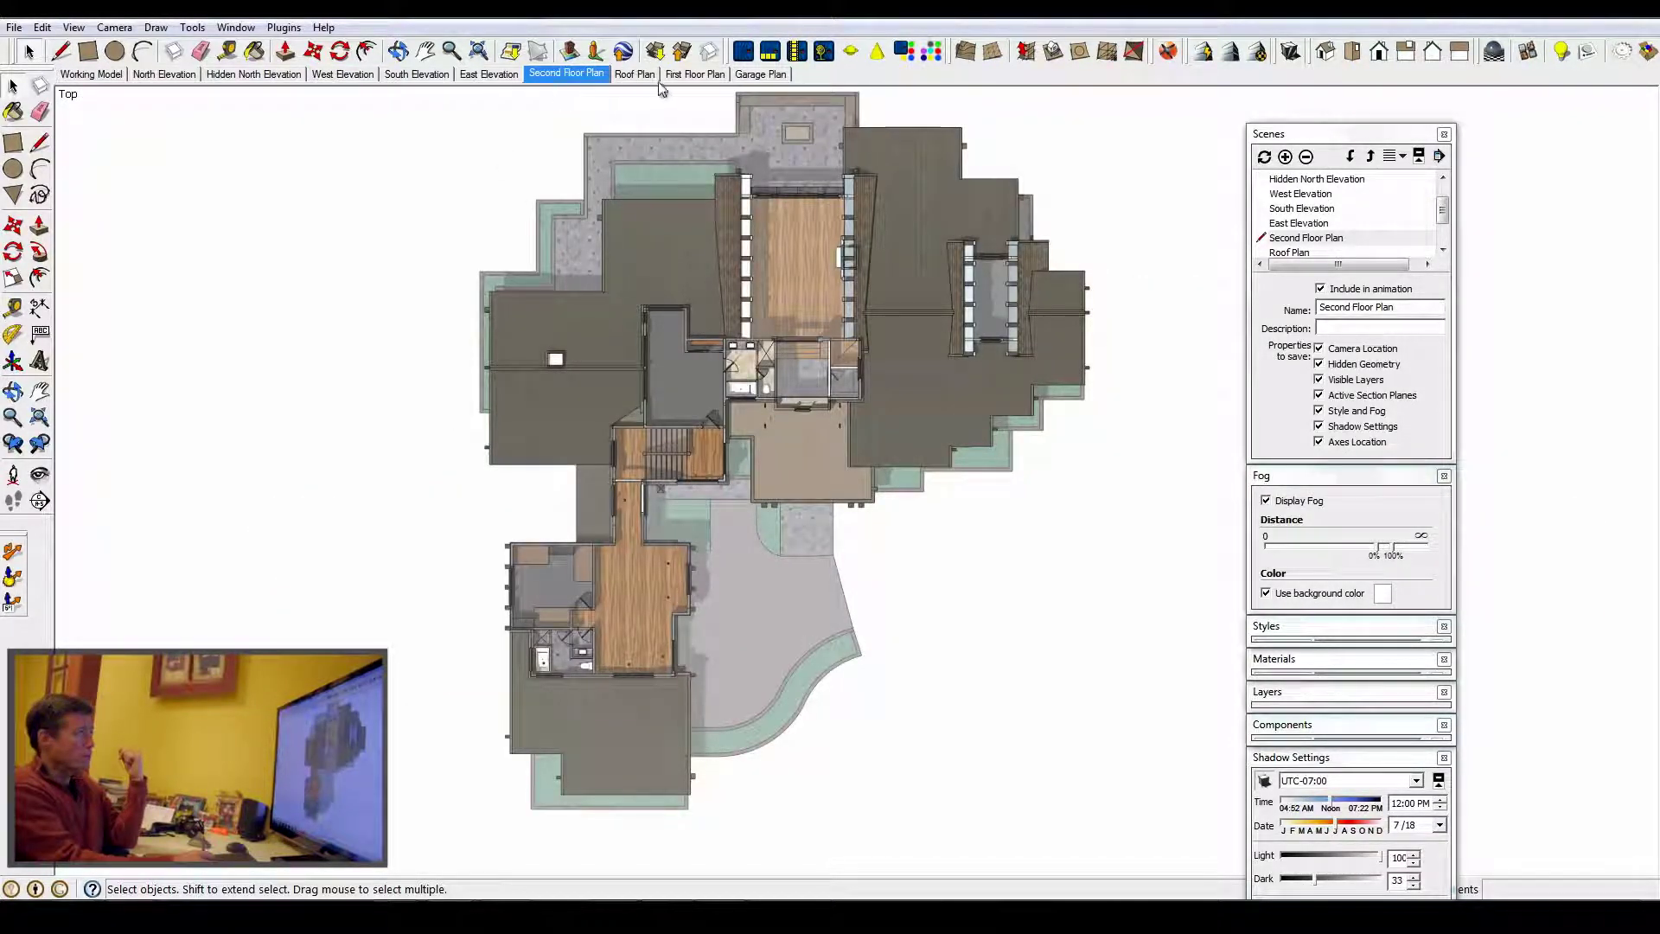
left_click(639, 75)
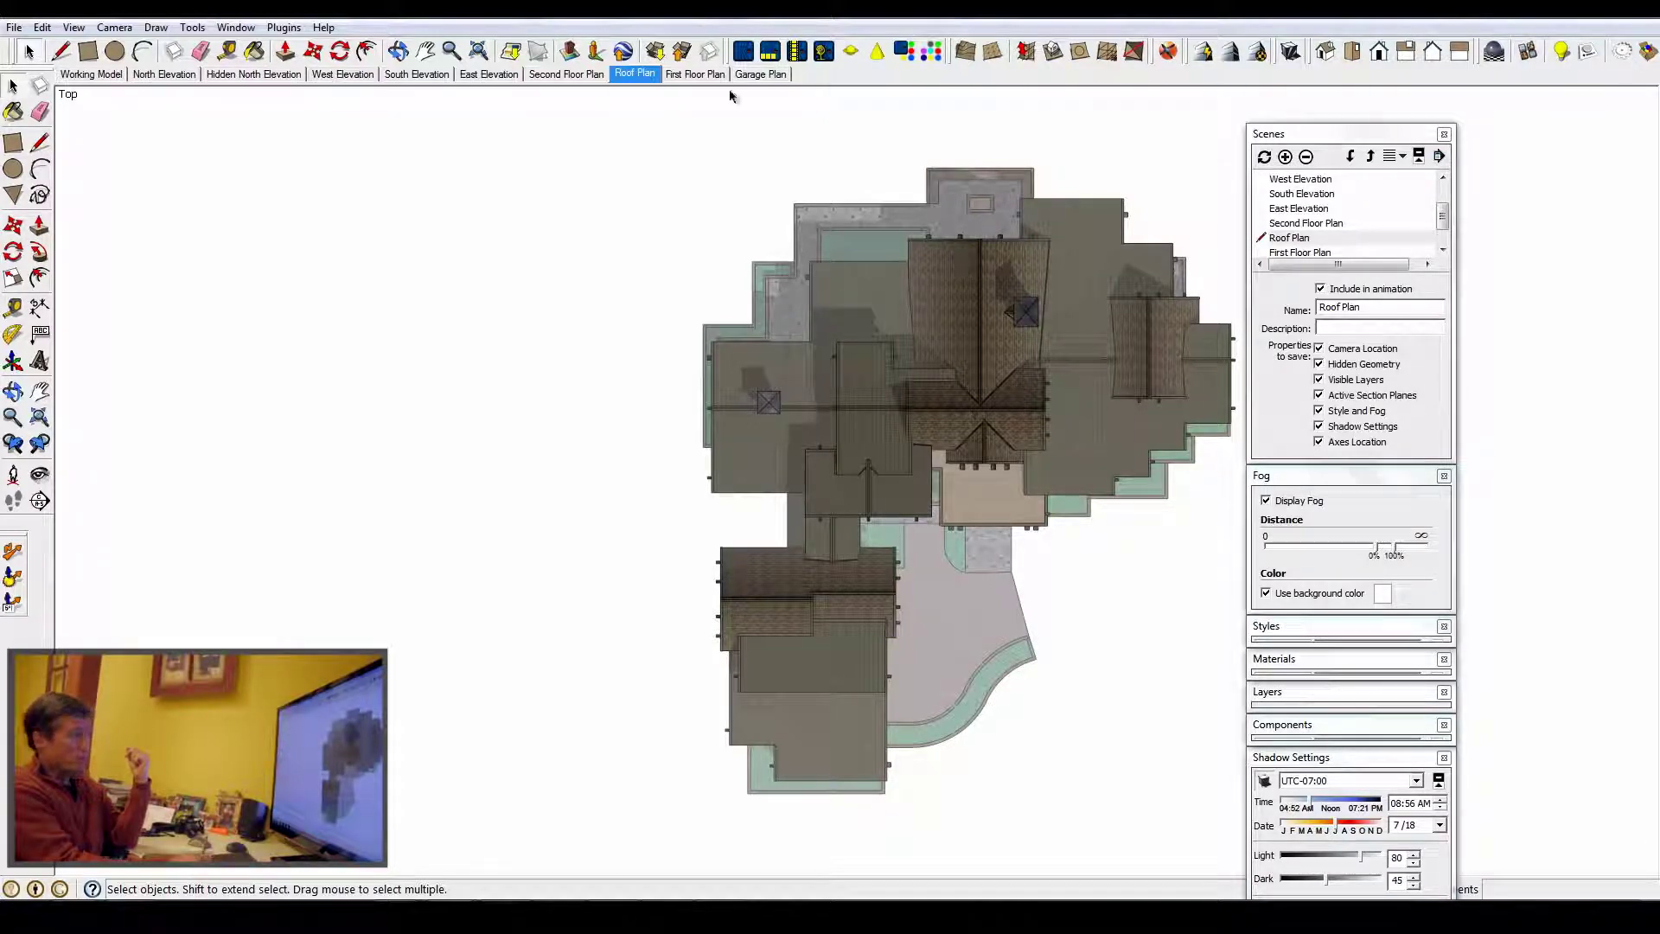
left_click(695, 74)
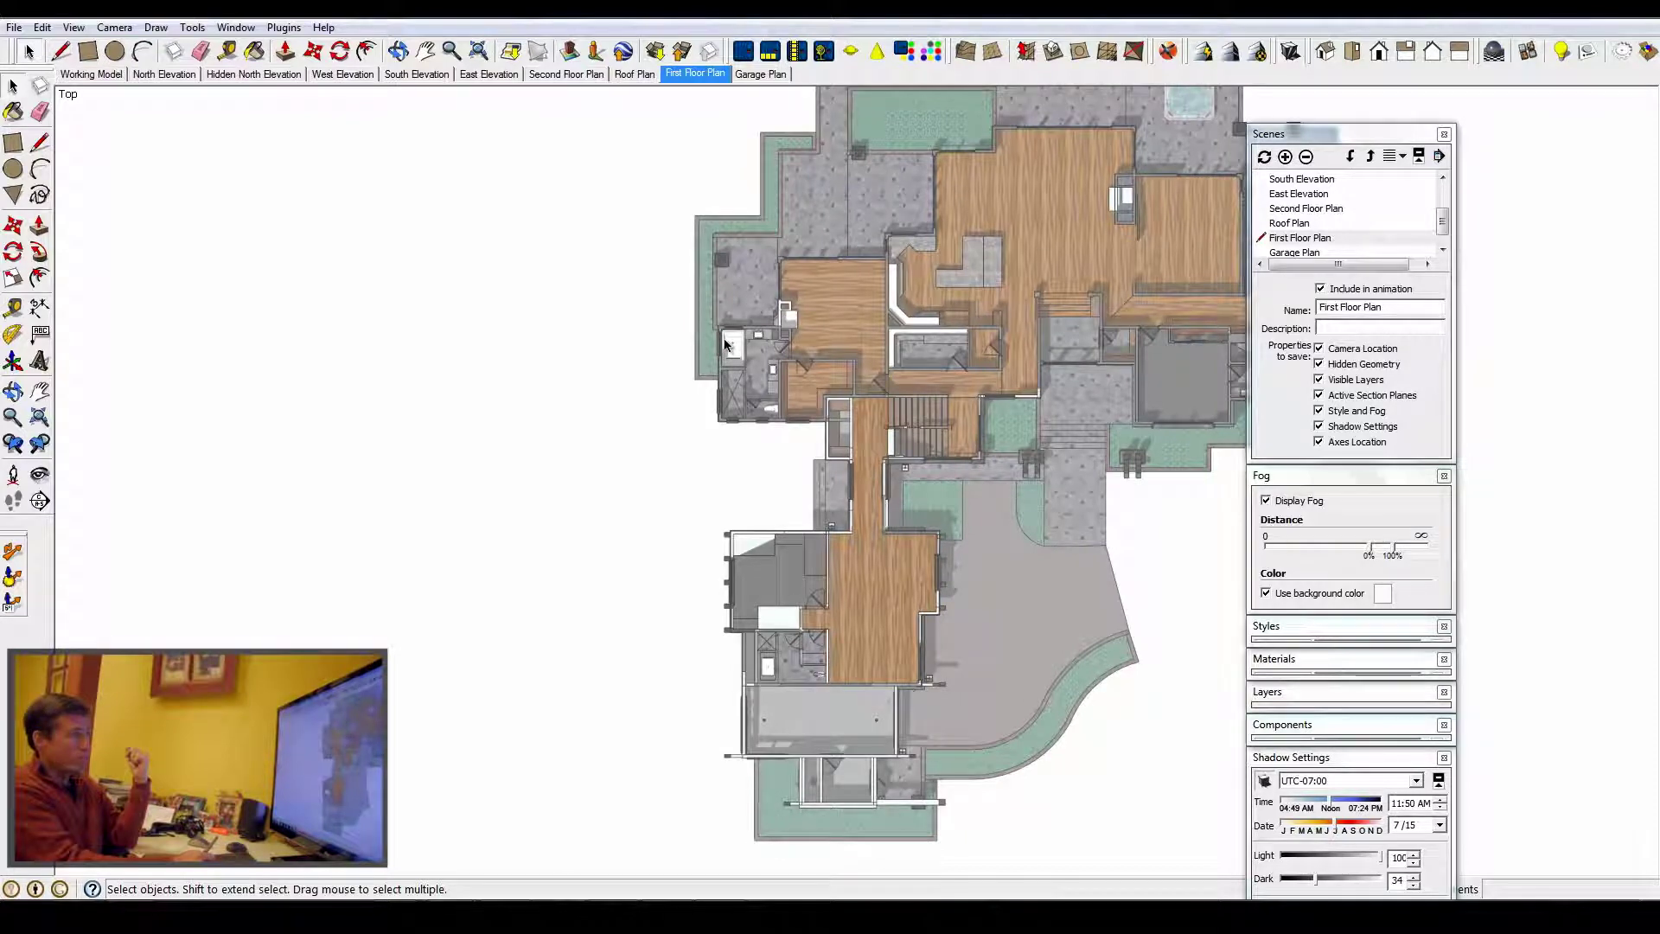
left_click(772, 77)
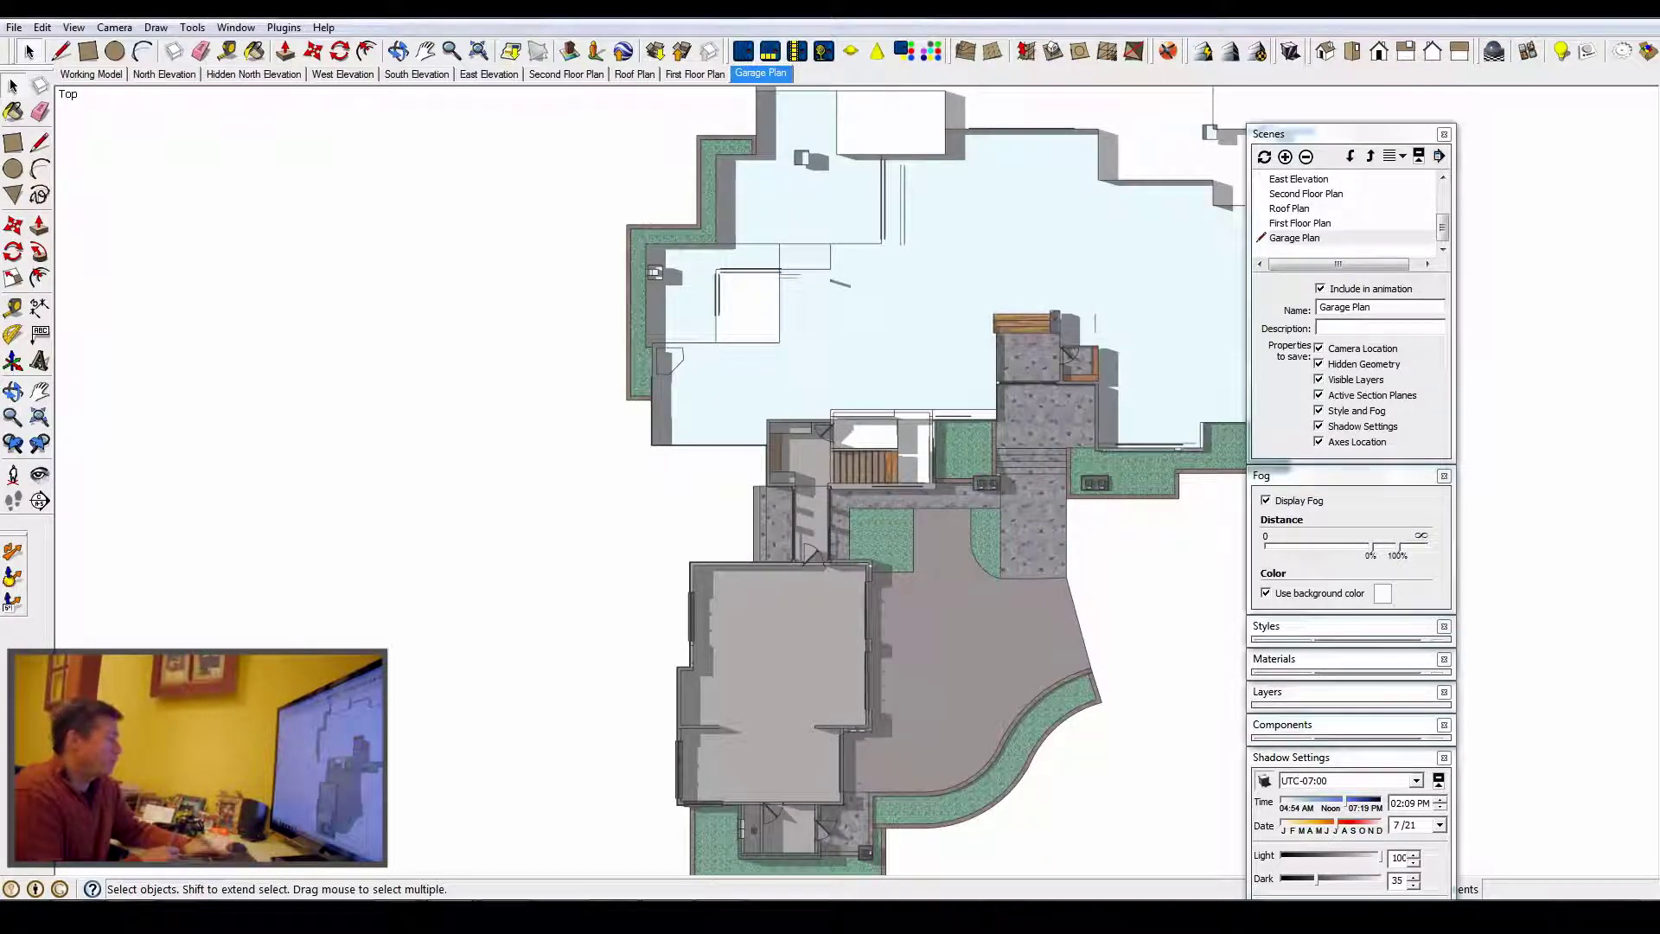
Switch to the separate site model and examine the house, driveway and planting from a raised viewpoint.
mouse_move(450, 915)
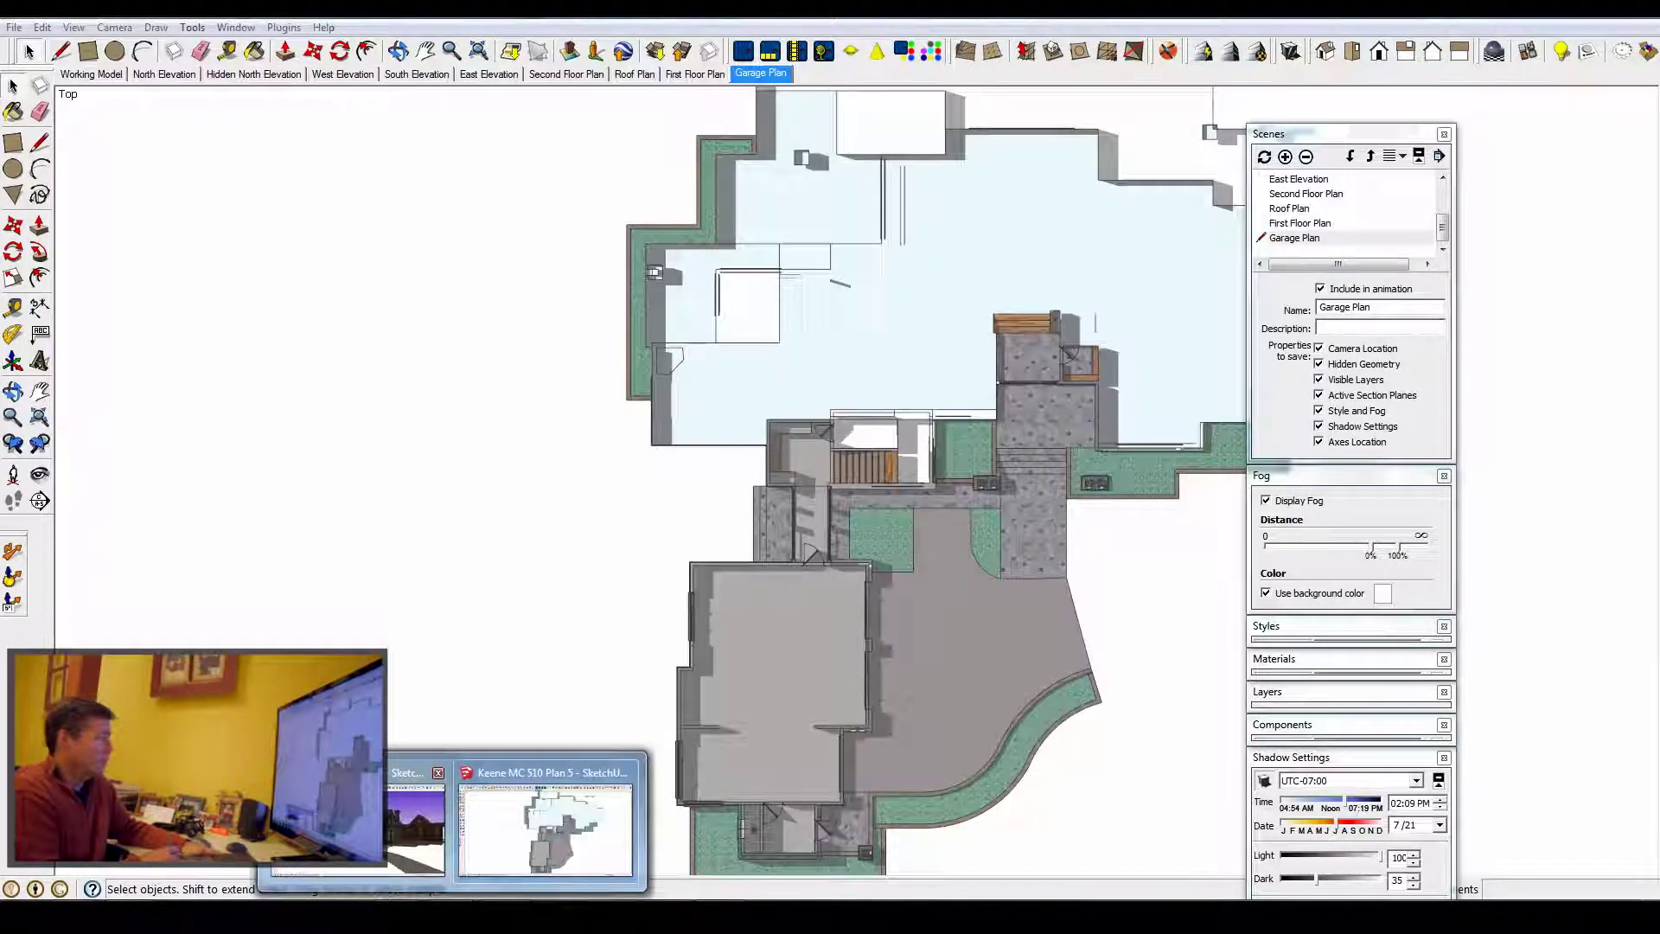
left_click(400, 817)
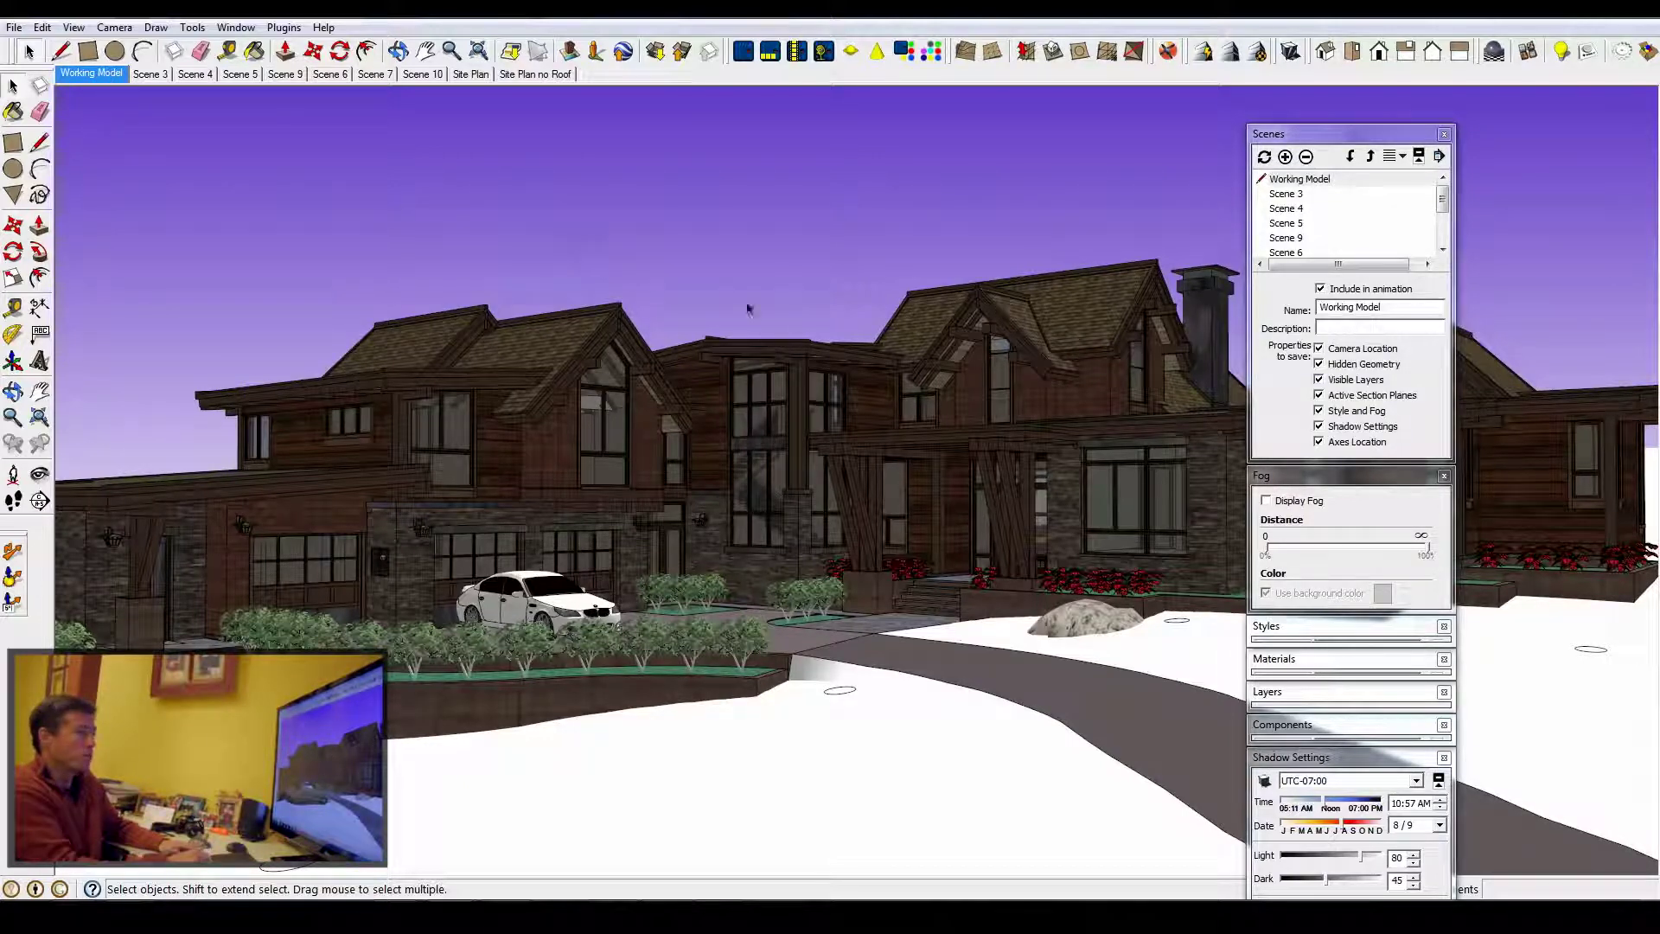
middle_click_drag(856, 430, 872, 530)
scroll(871, 531, "down", 4)
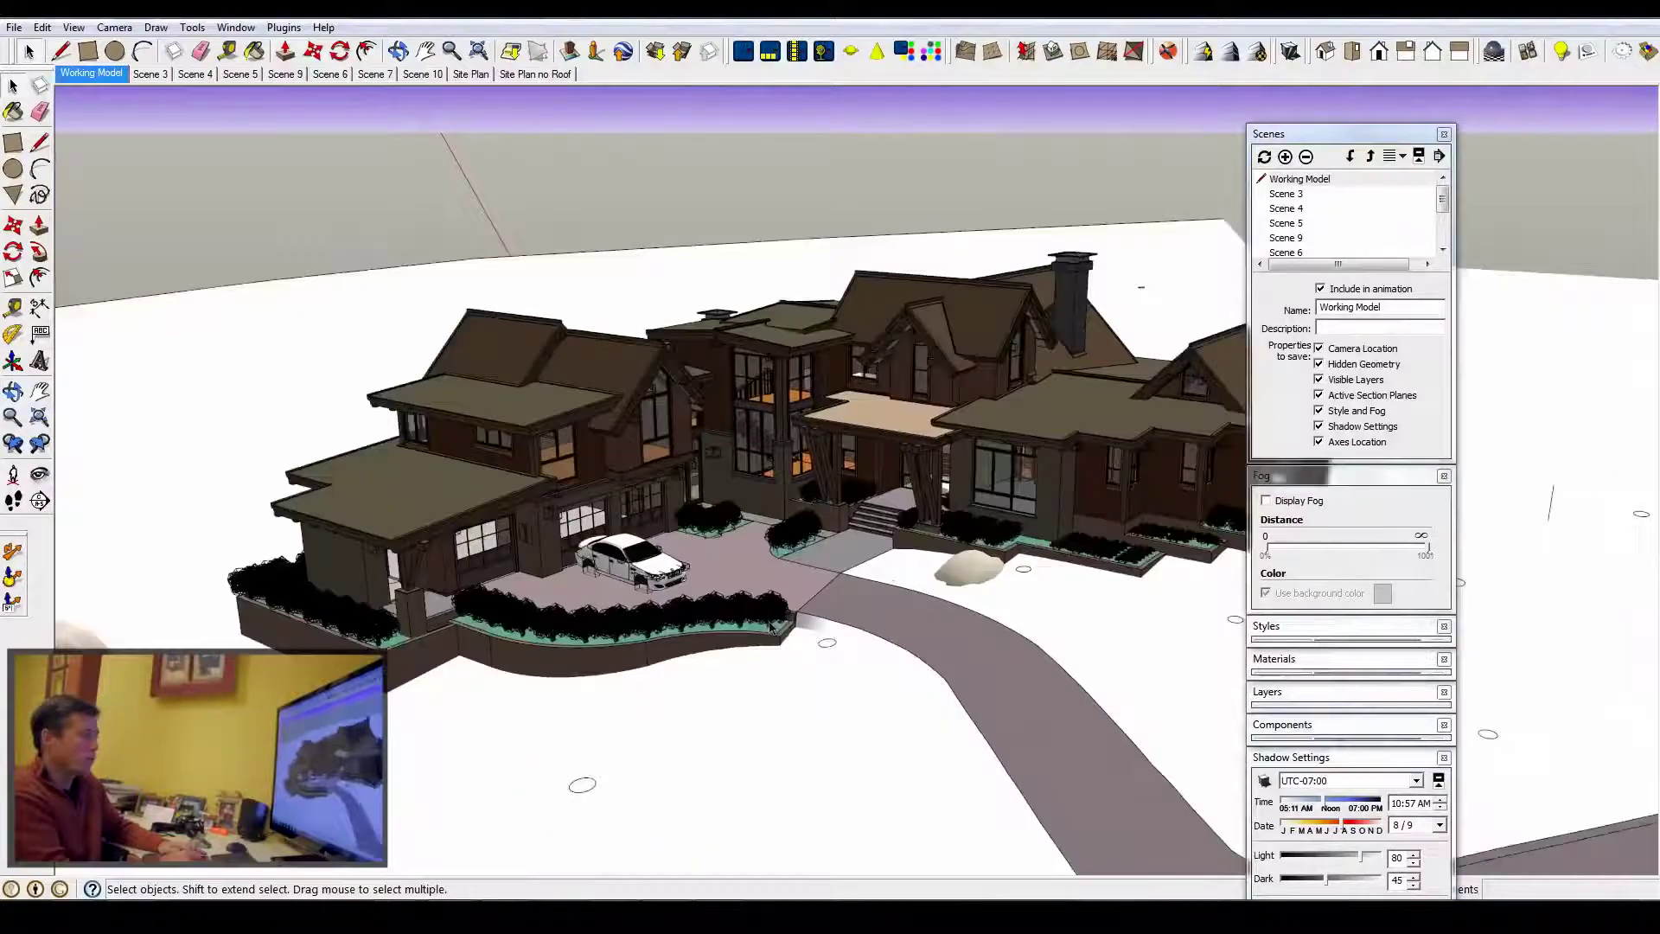
scroll(759, 632, "up", 5)
middle_click_drag(759, 632, 949, 448)
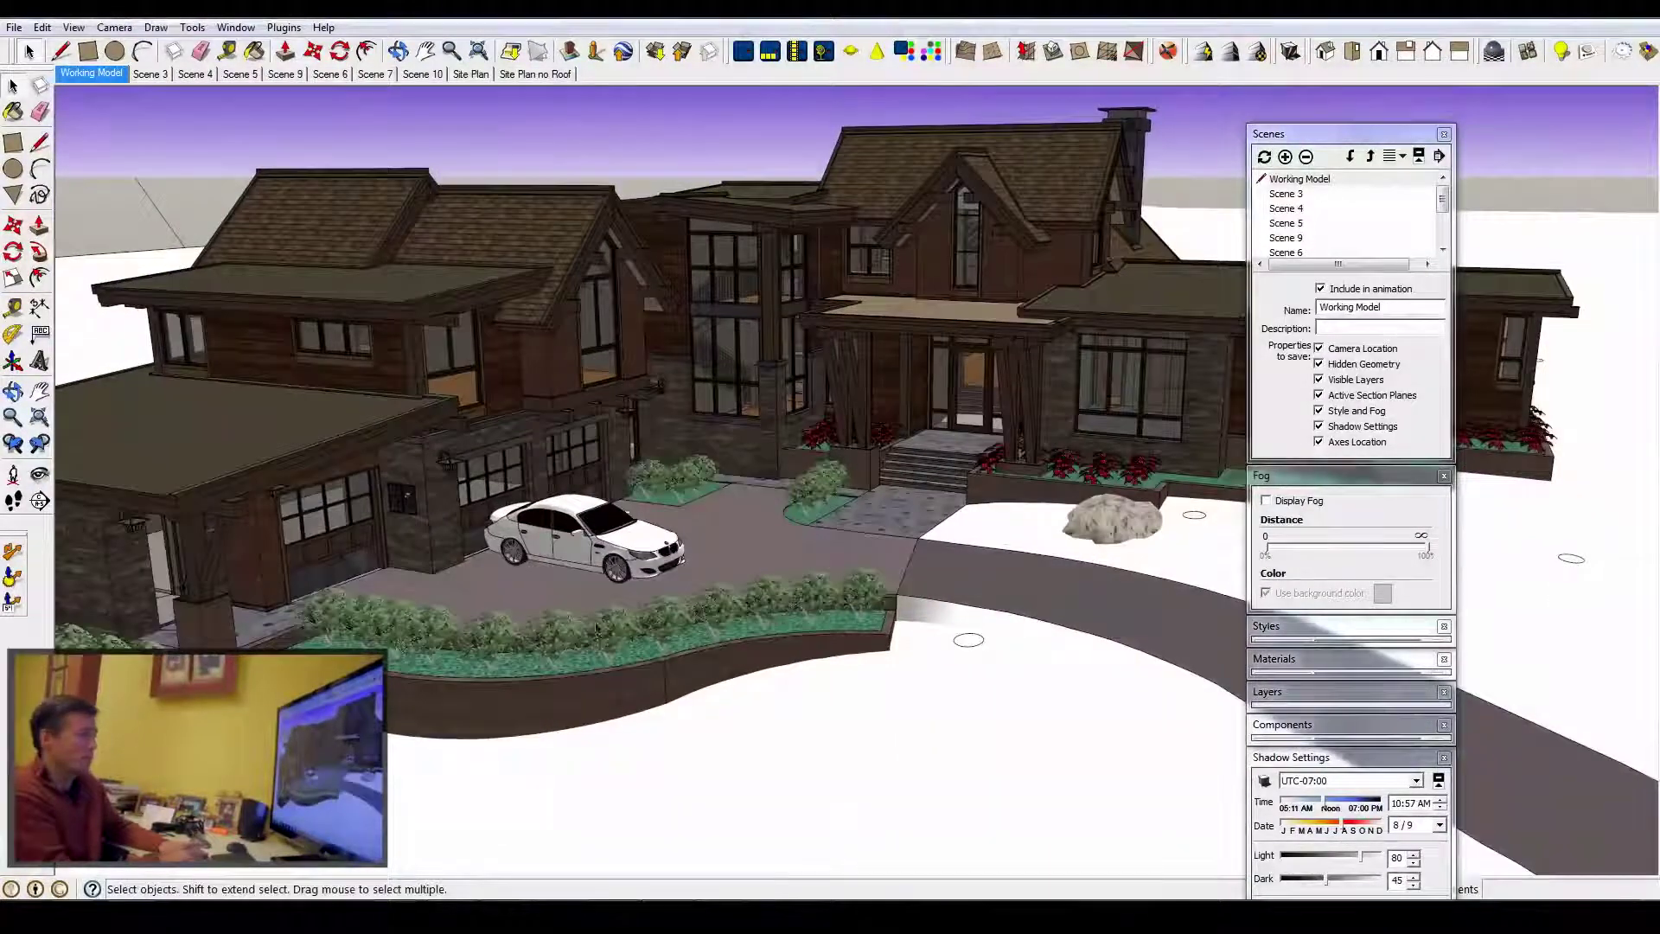
middle_click_drag(950, 448, 675, 305)
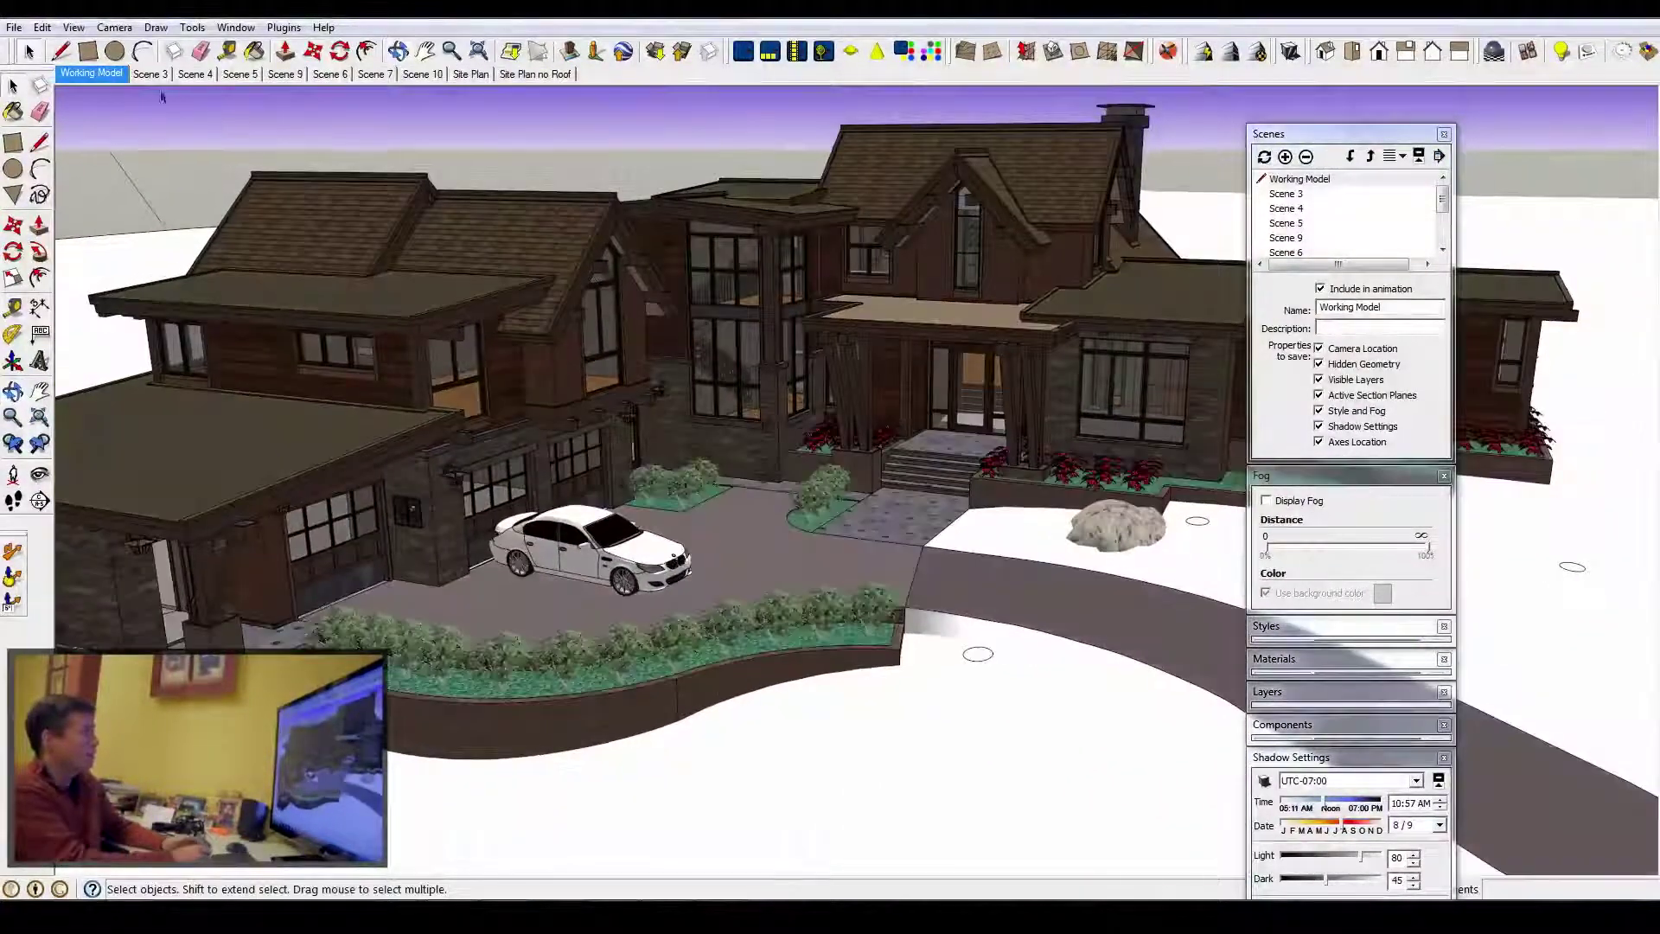
View the site model's perspective Scene 3 and Scene 4, looking closer at the house among the trees.
left_click(153, 75)
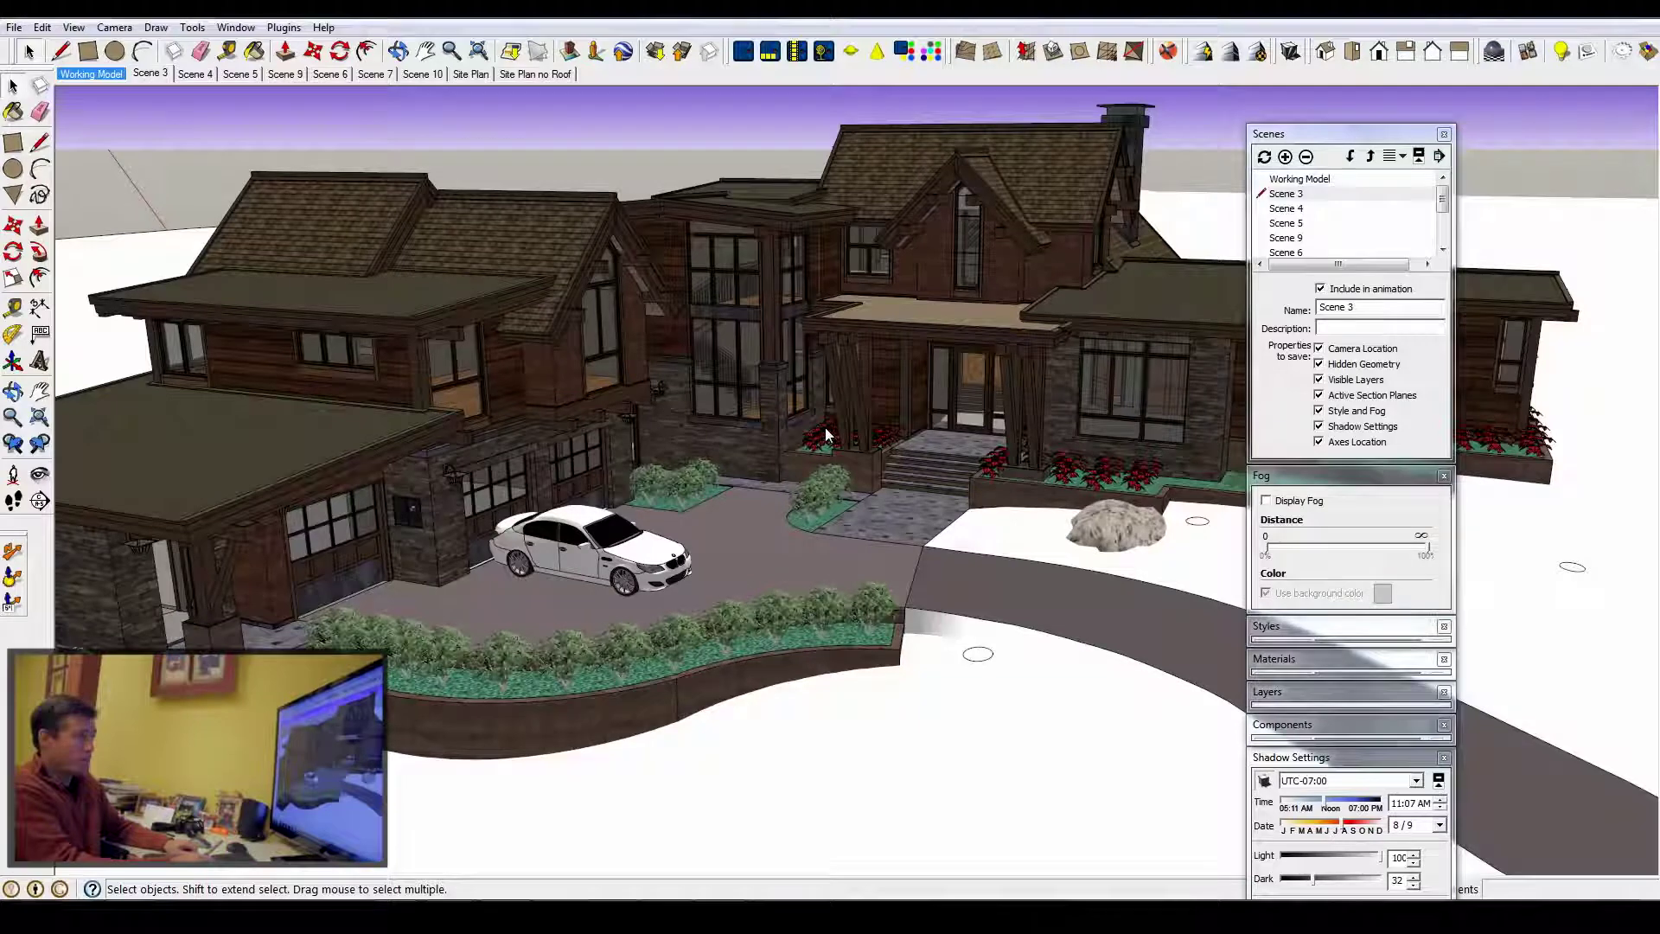
key("Page_Down")
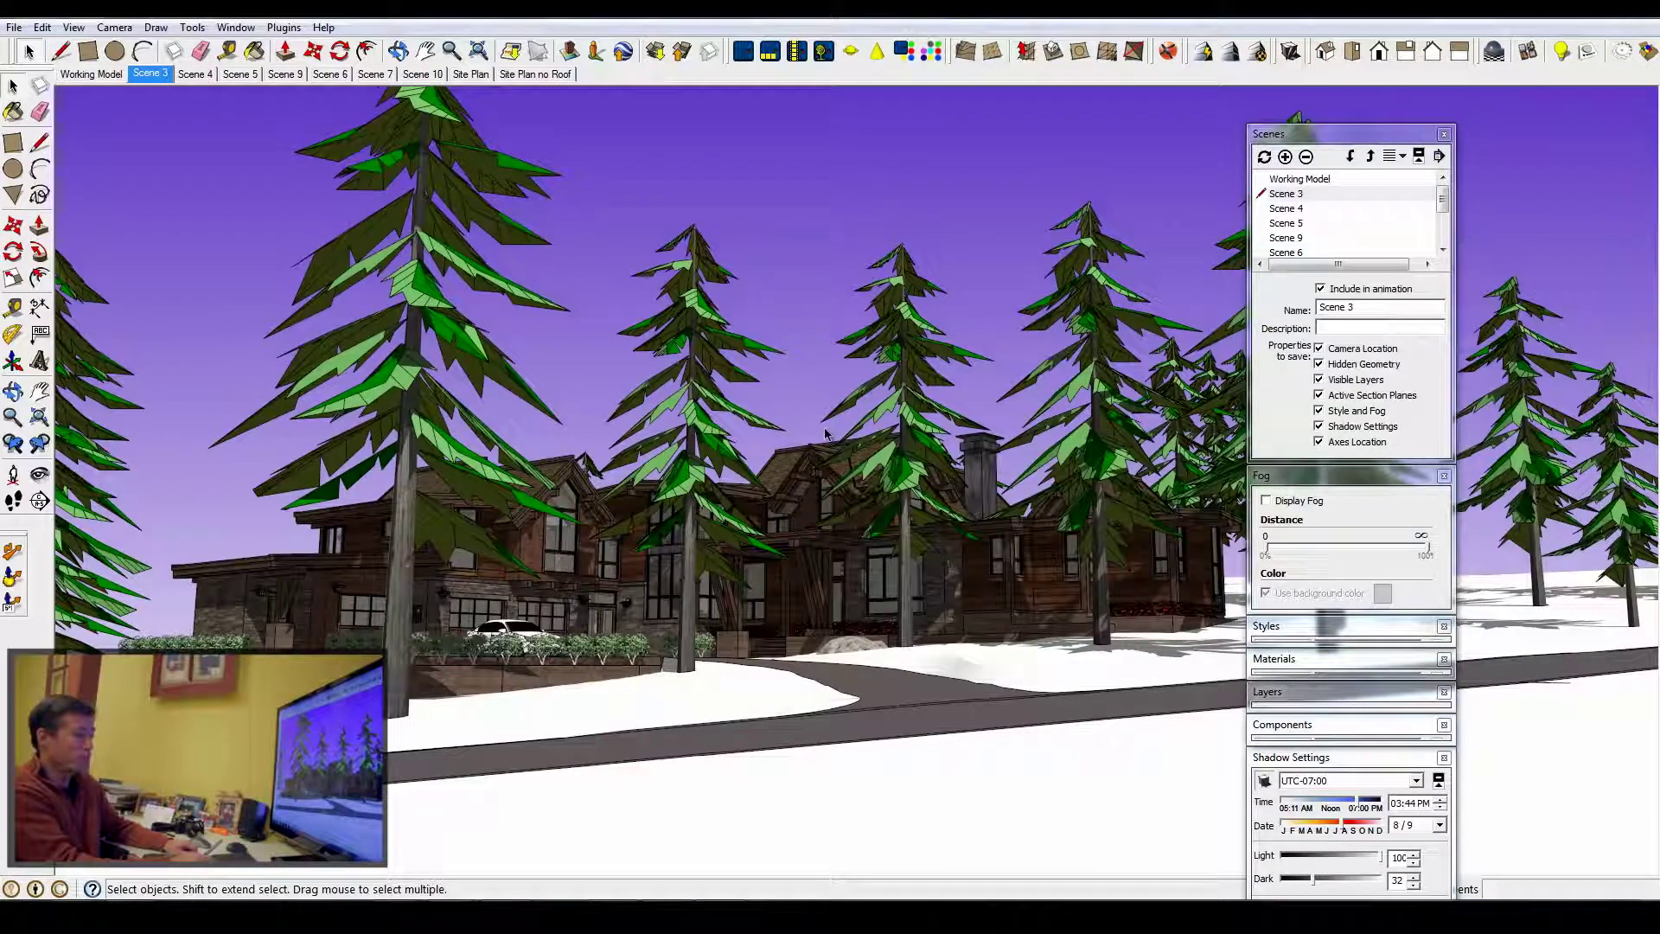
left_click(196, 75)
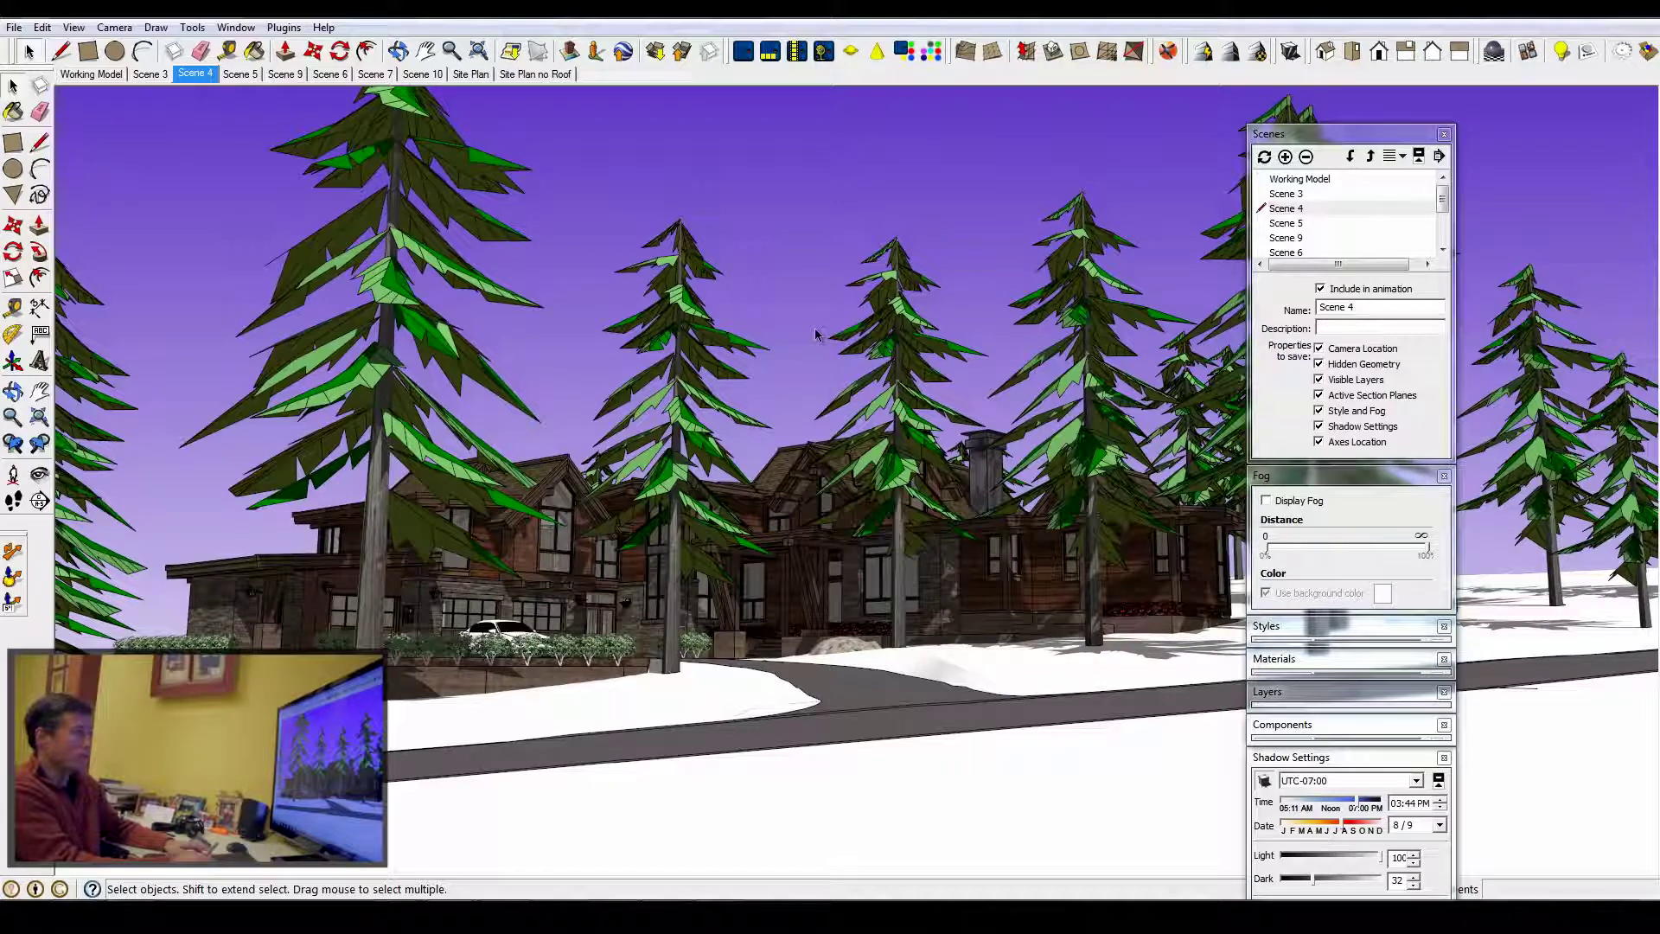
scroll(781, 319, "up", 3)
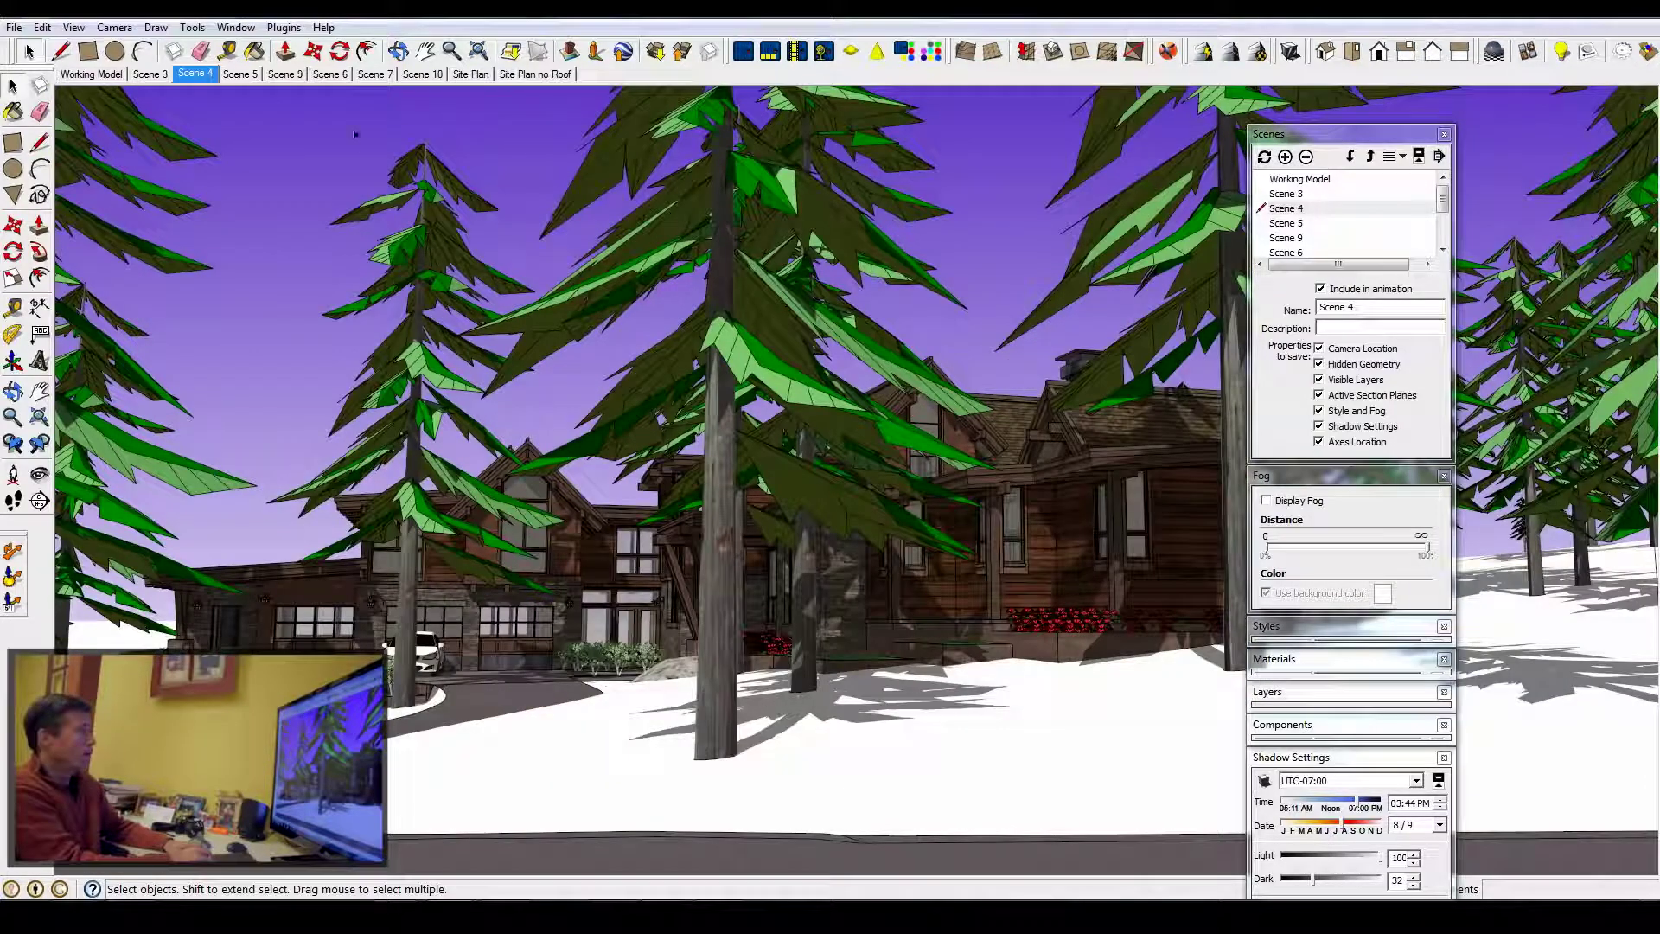
Show the Property Line layer in the Site Plan scene and view the Site Plan no Roof scene.
left_click(478, 76)
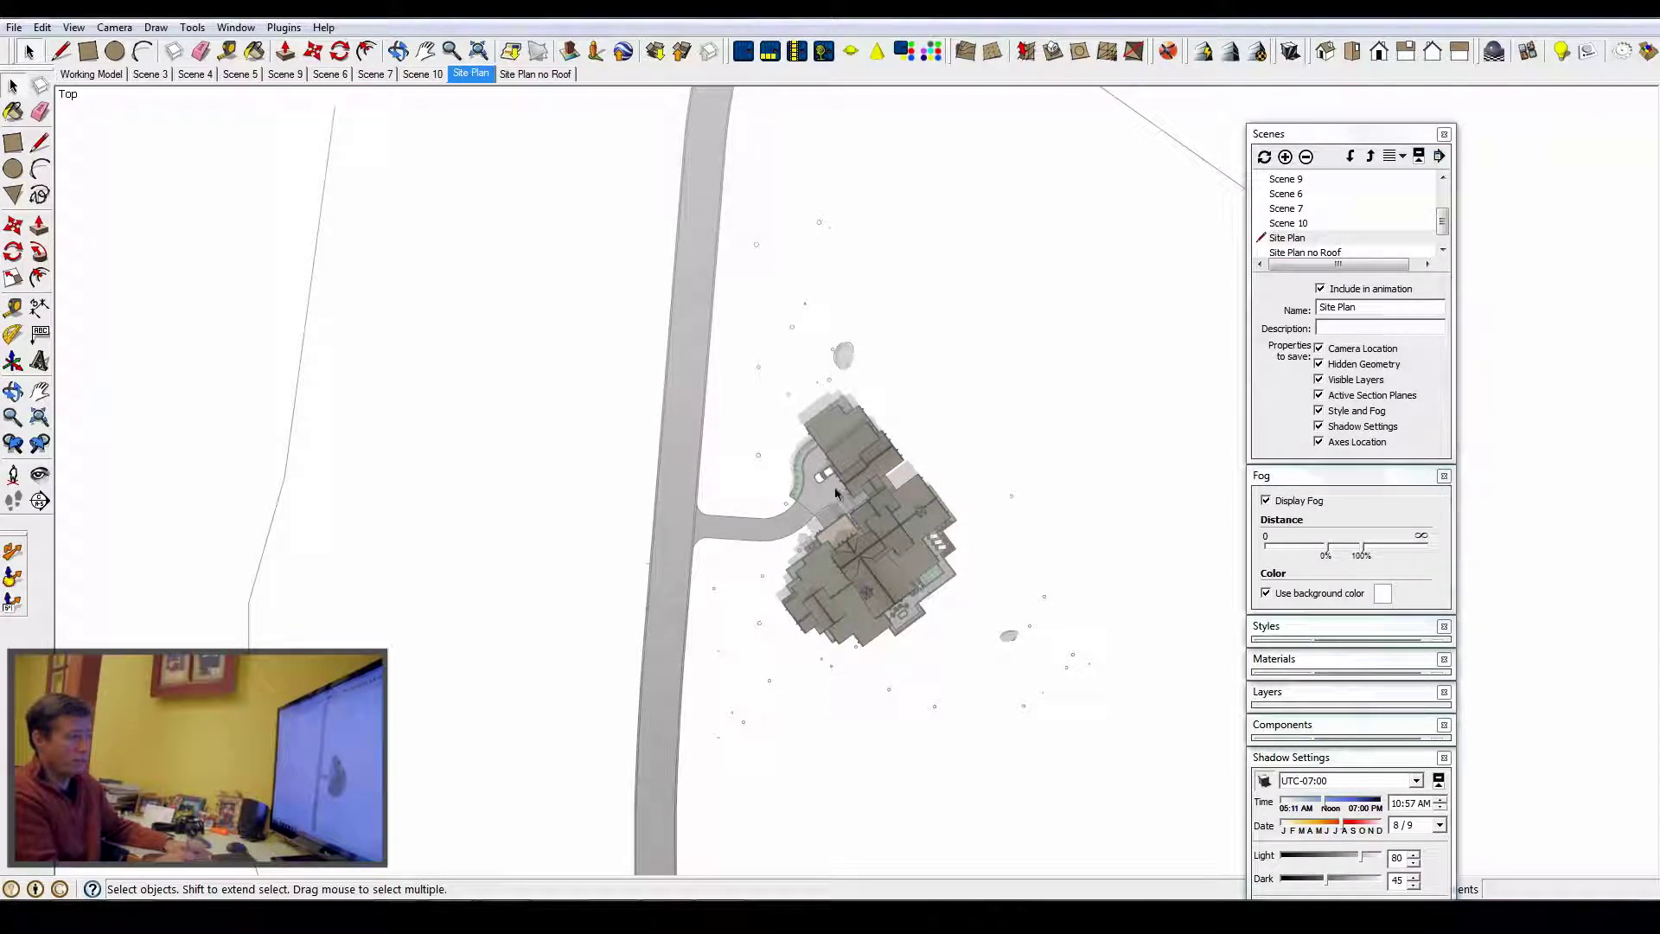
left_click(1324, 698)
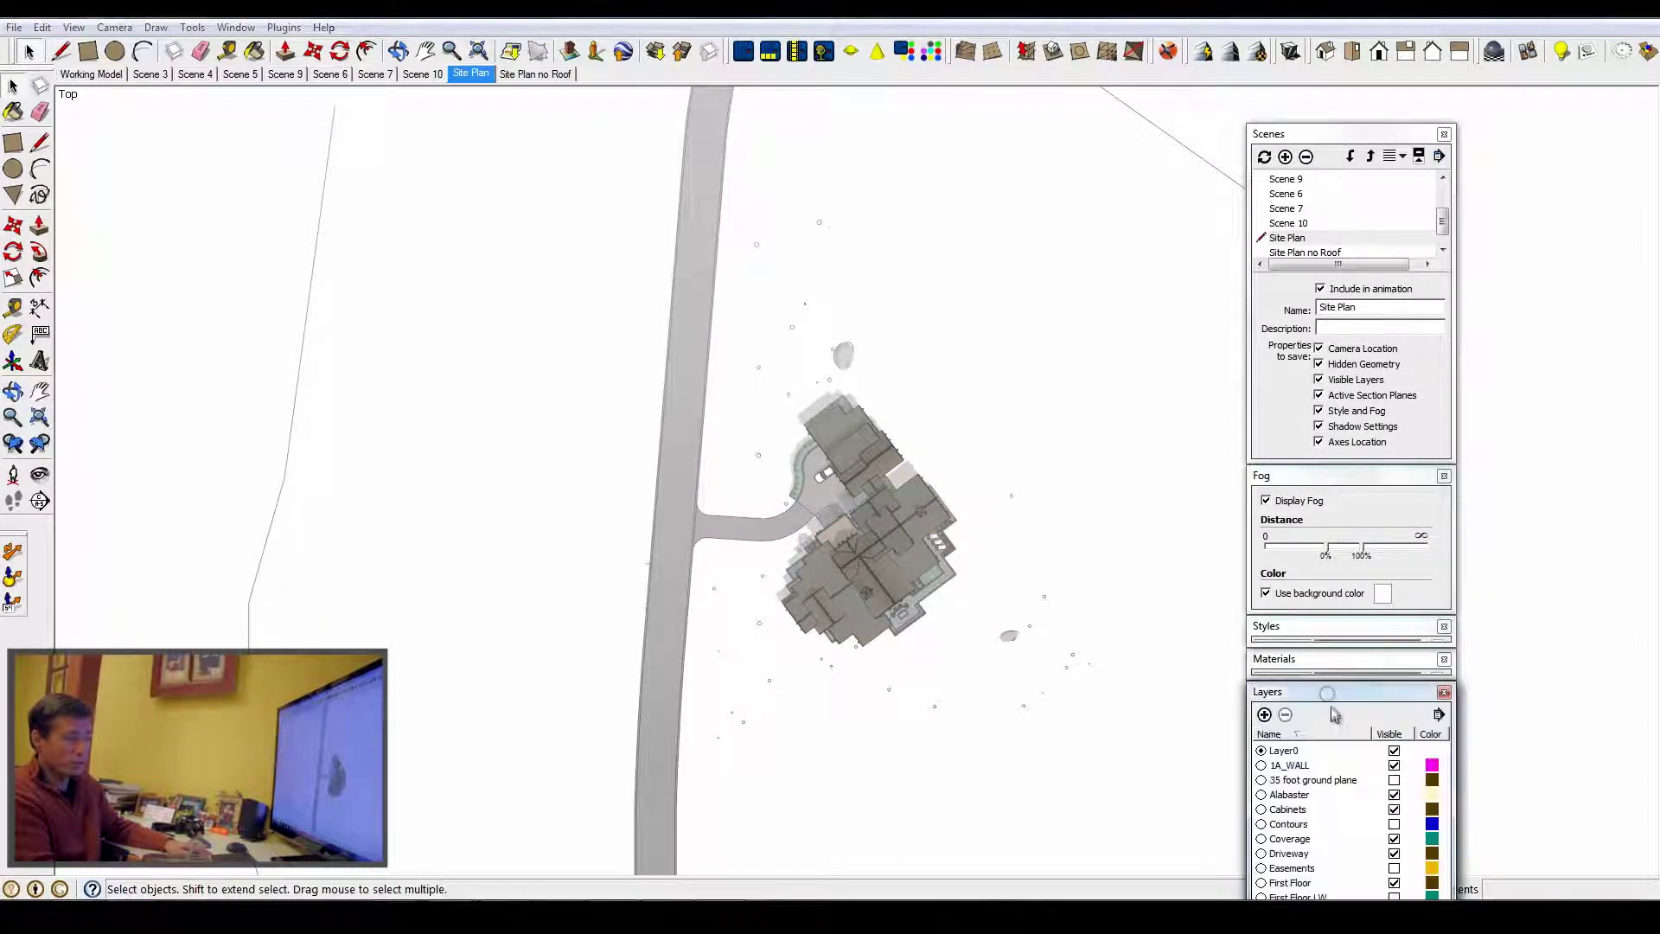
left_click(1363, 134)
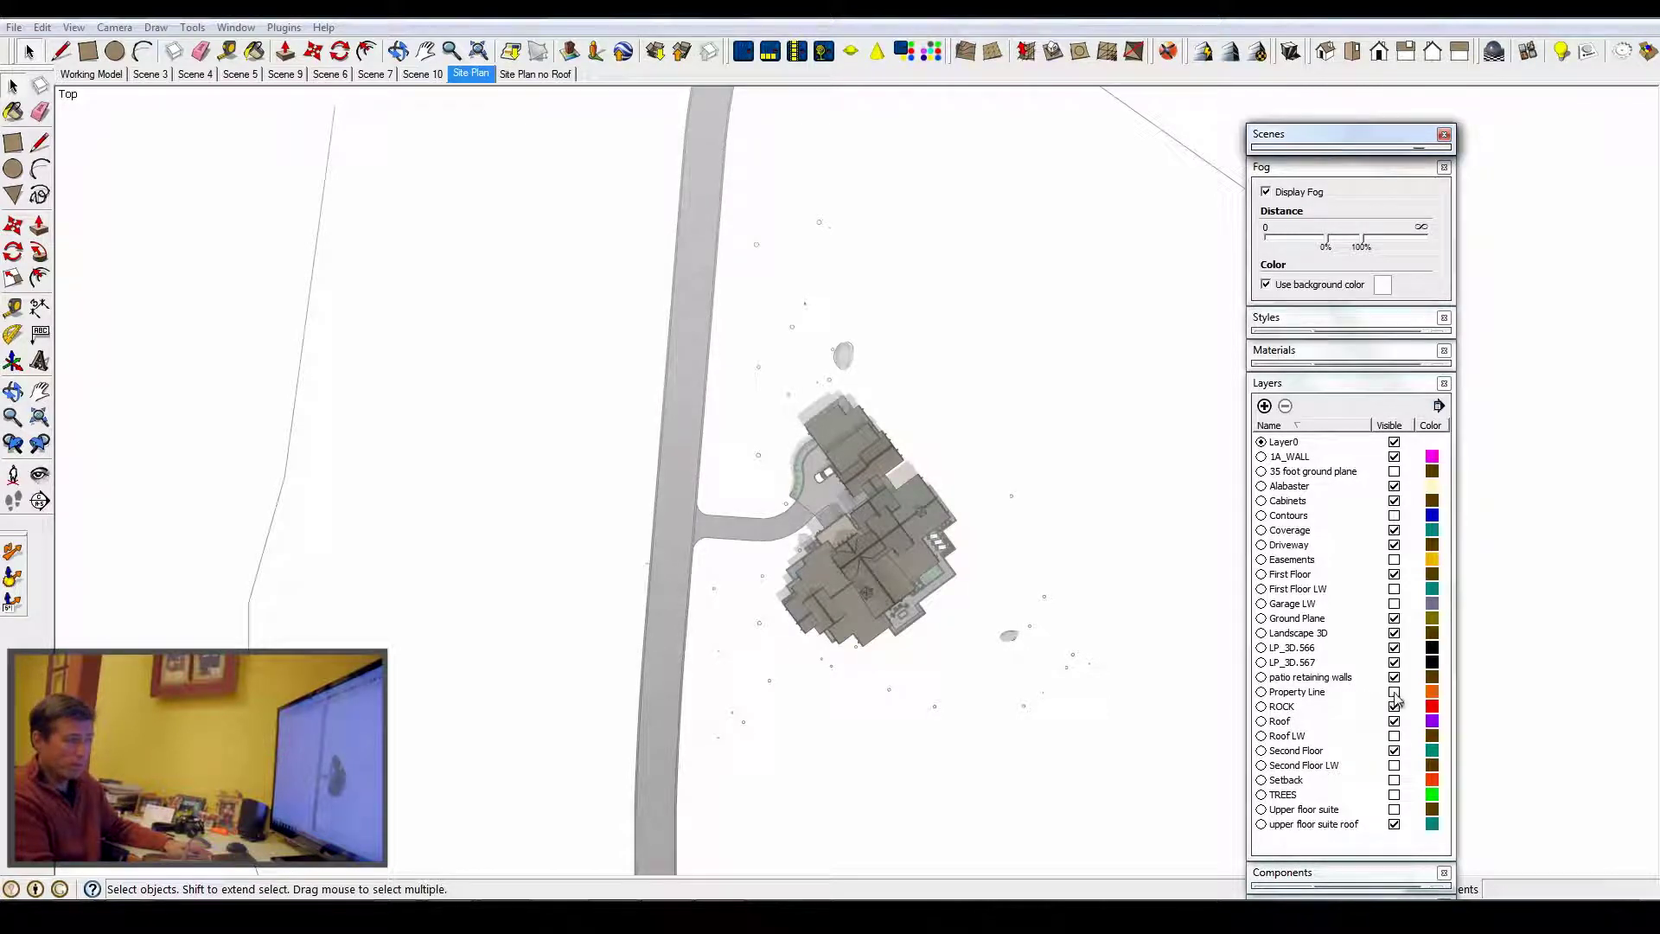
left_click(1394, 692)
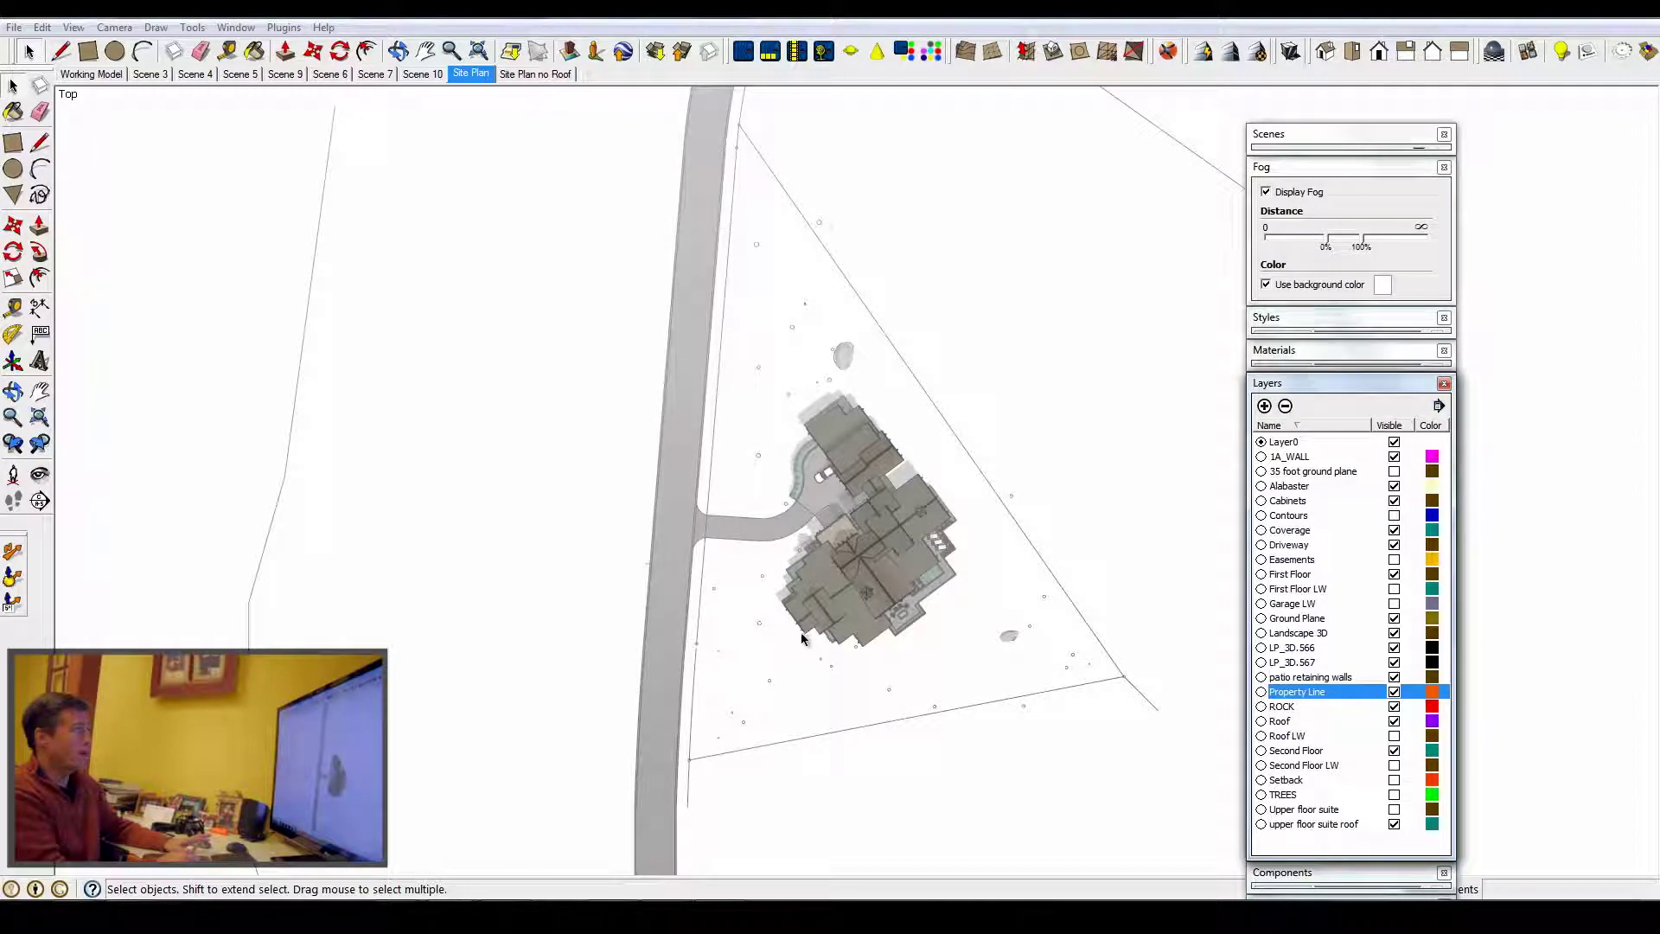
left_click(552, 75)
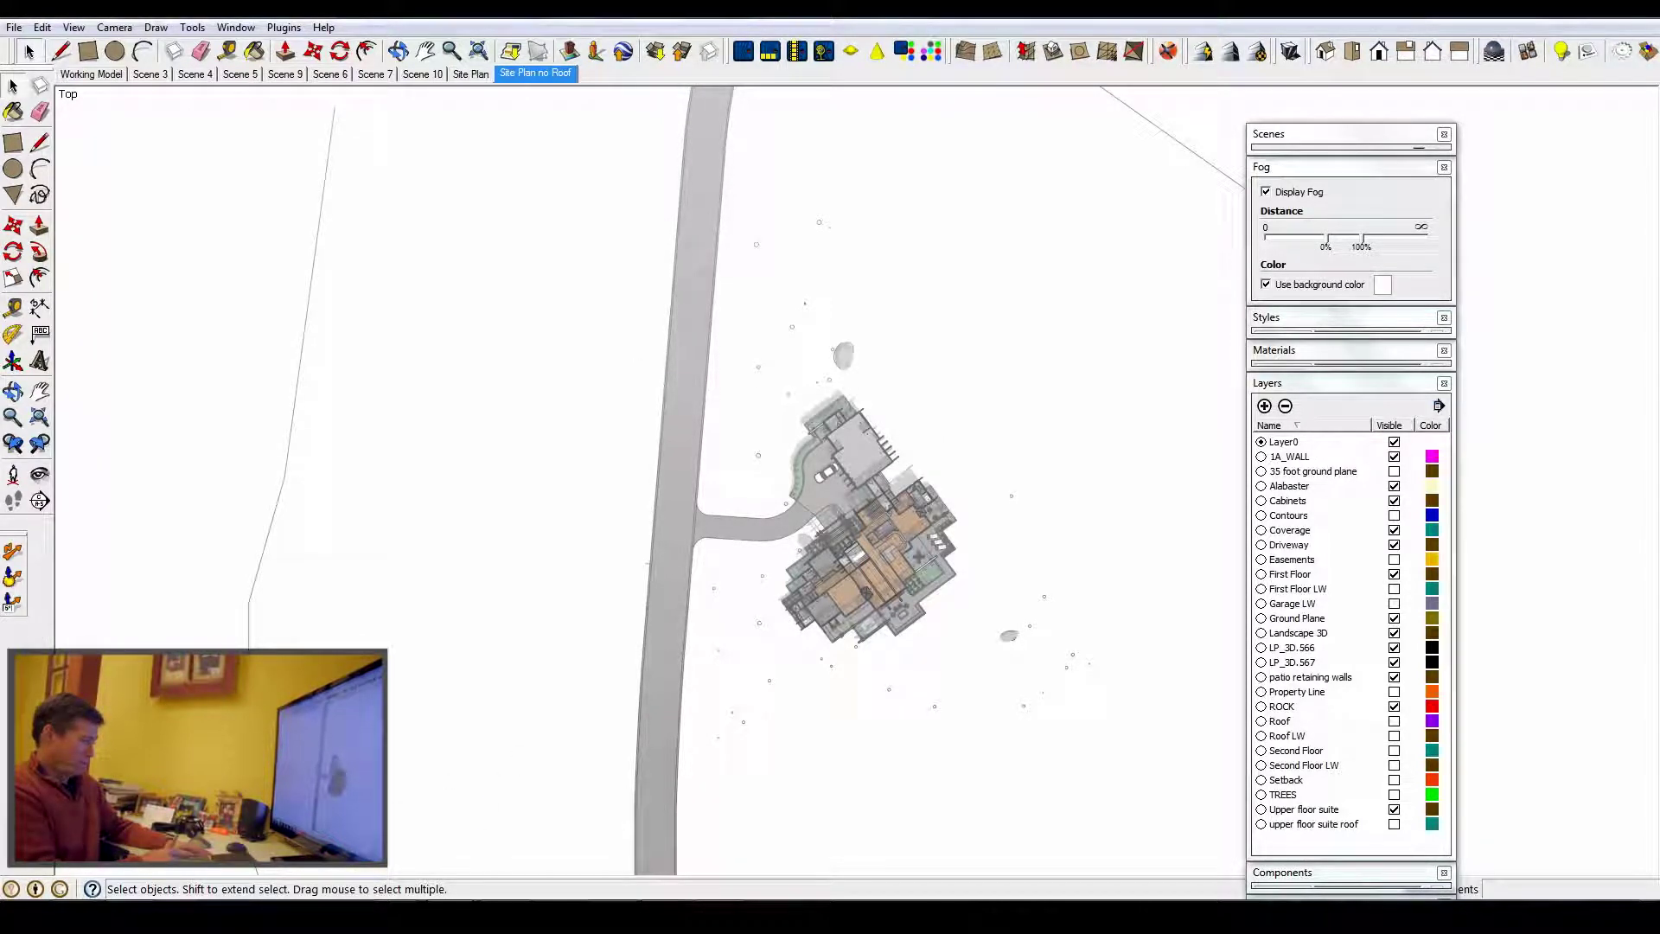
Switch to the floor plans document in LayOut and review its pages A2.0 through A2.5.
key("alt+Tab")
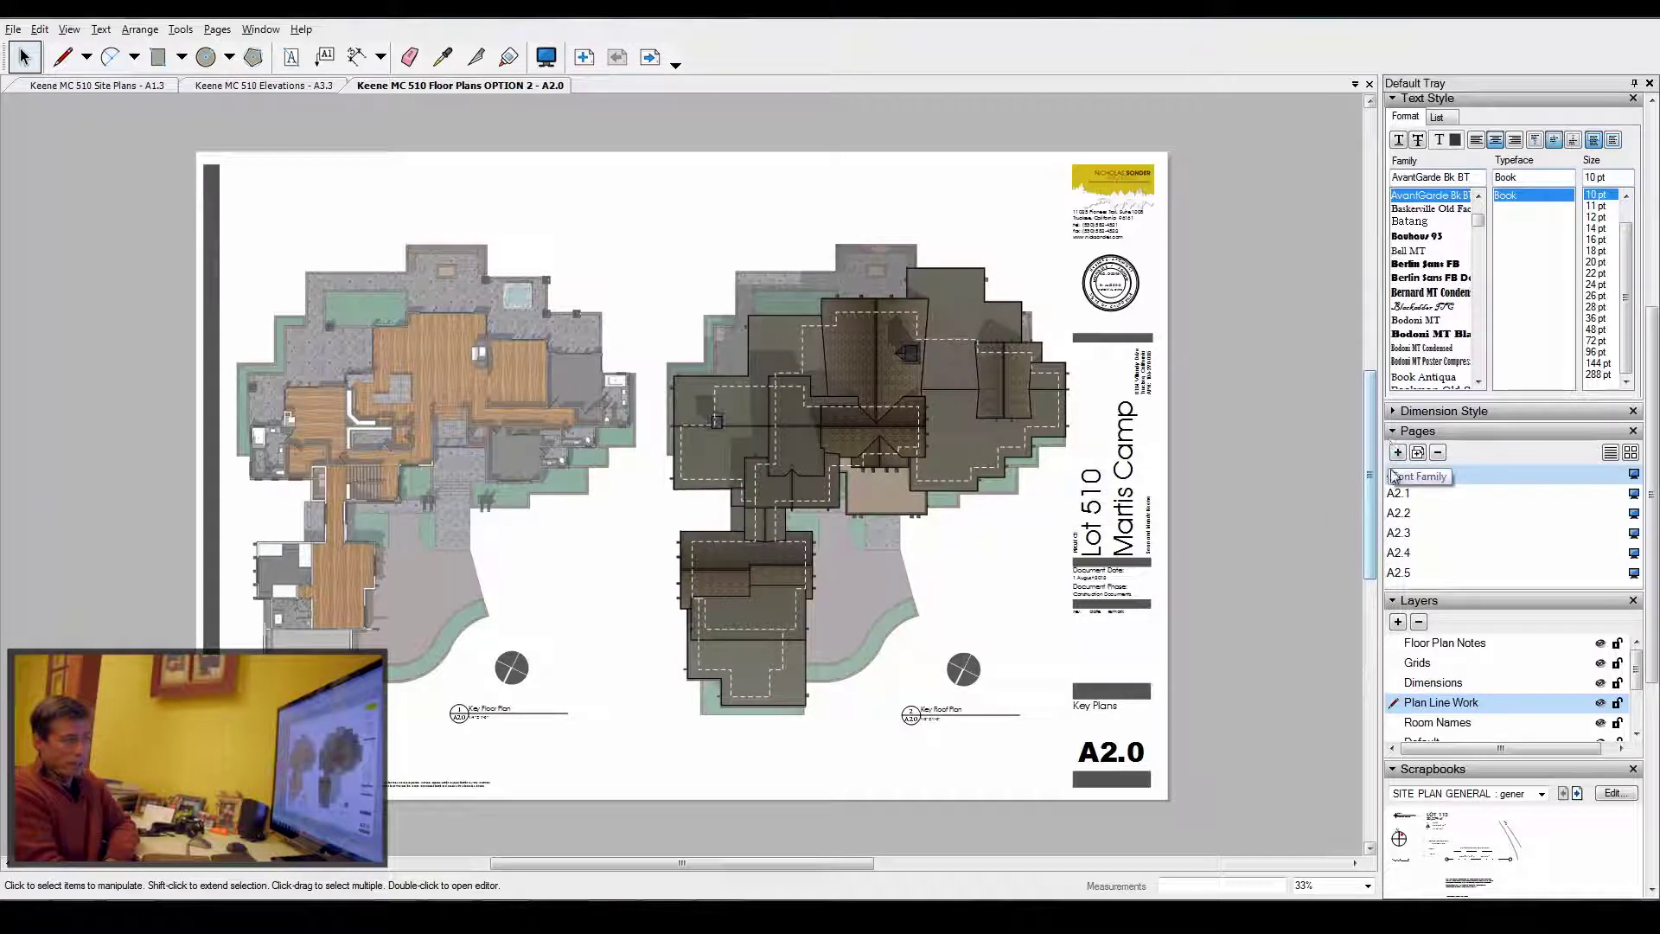
left_click(1400, 494)
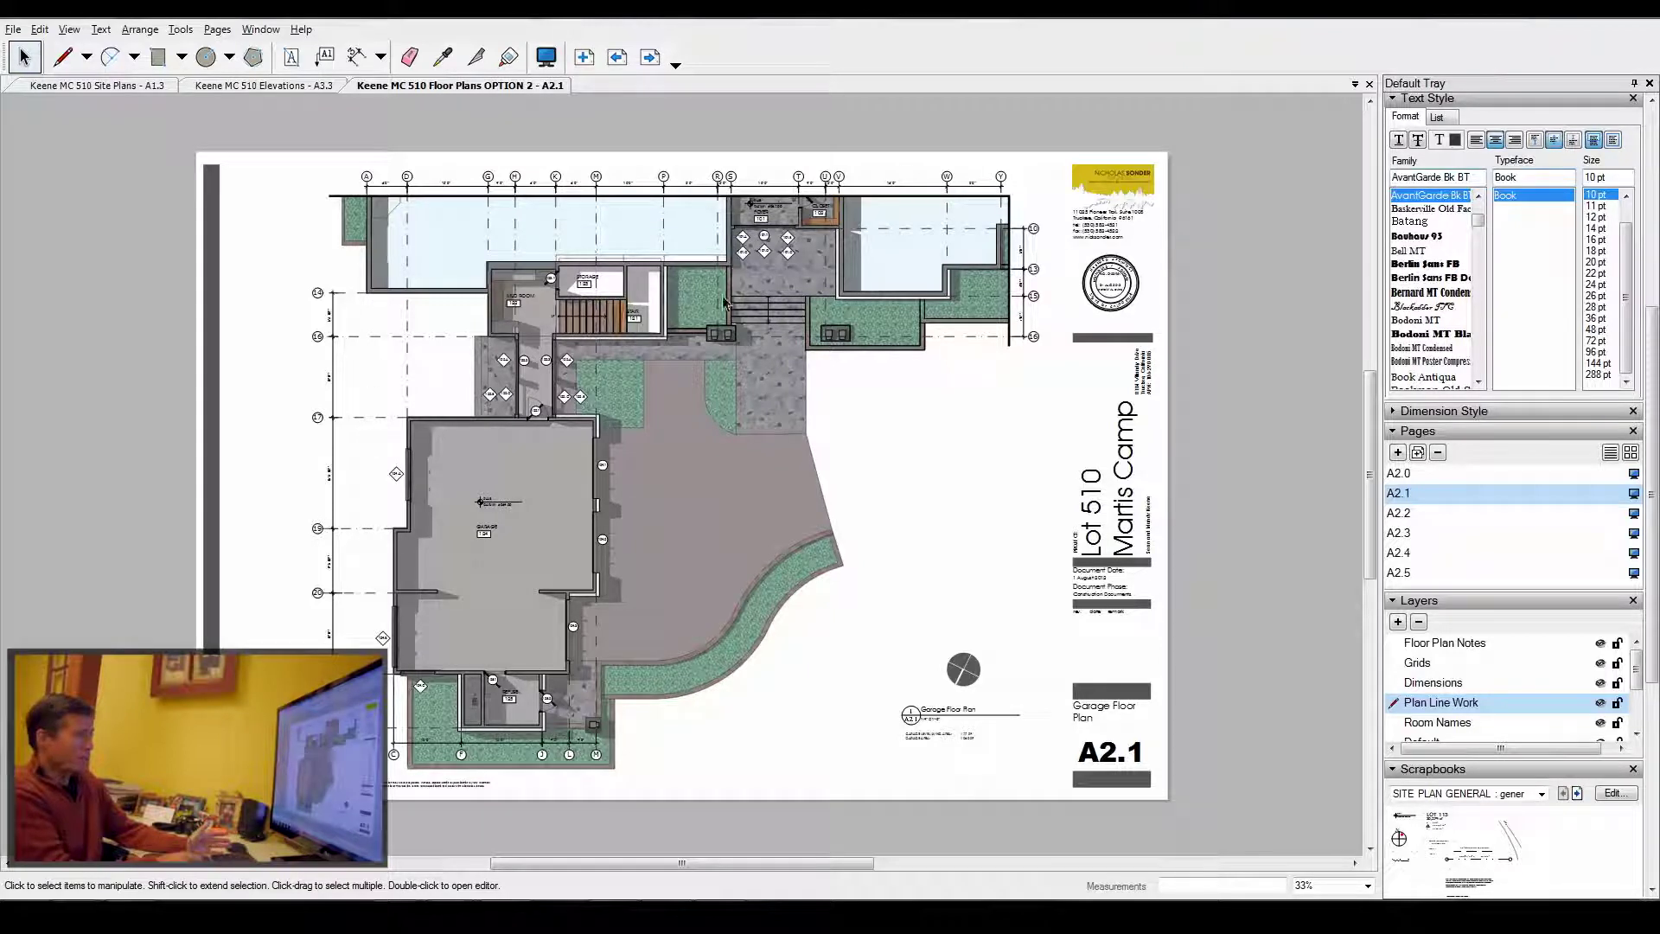
left_click(1406, 515)
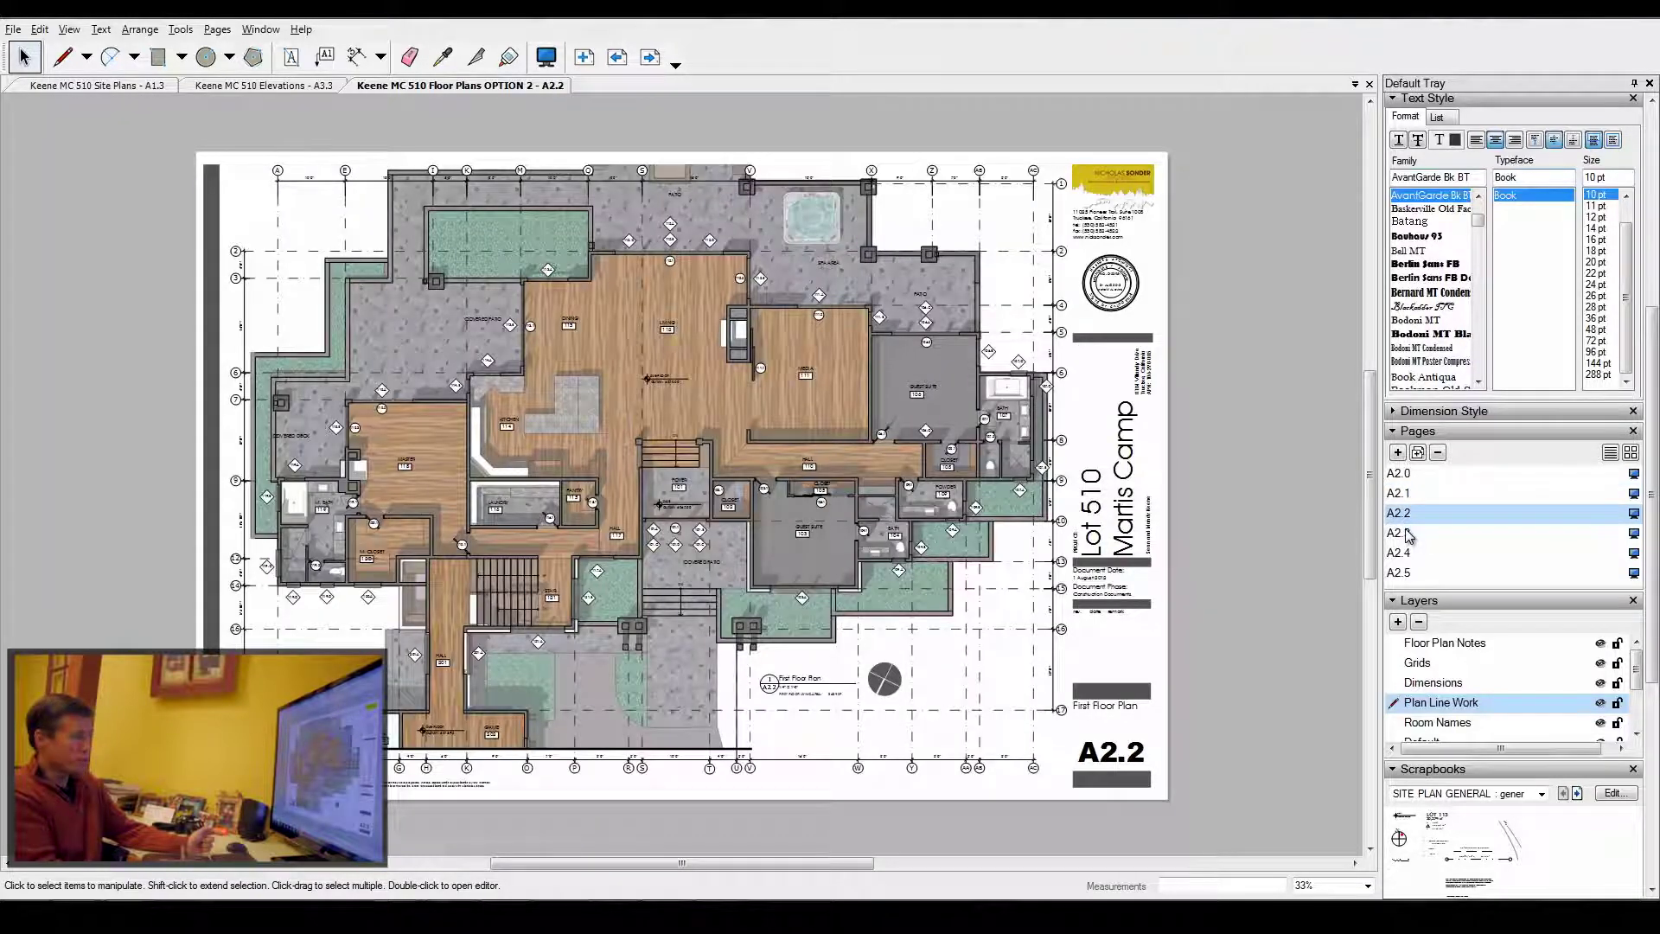
left_click(712, 450)
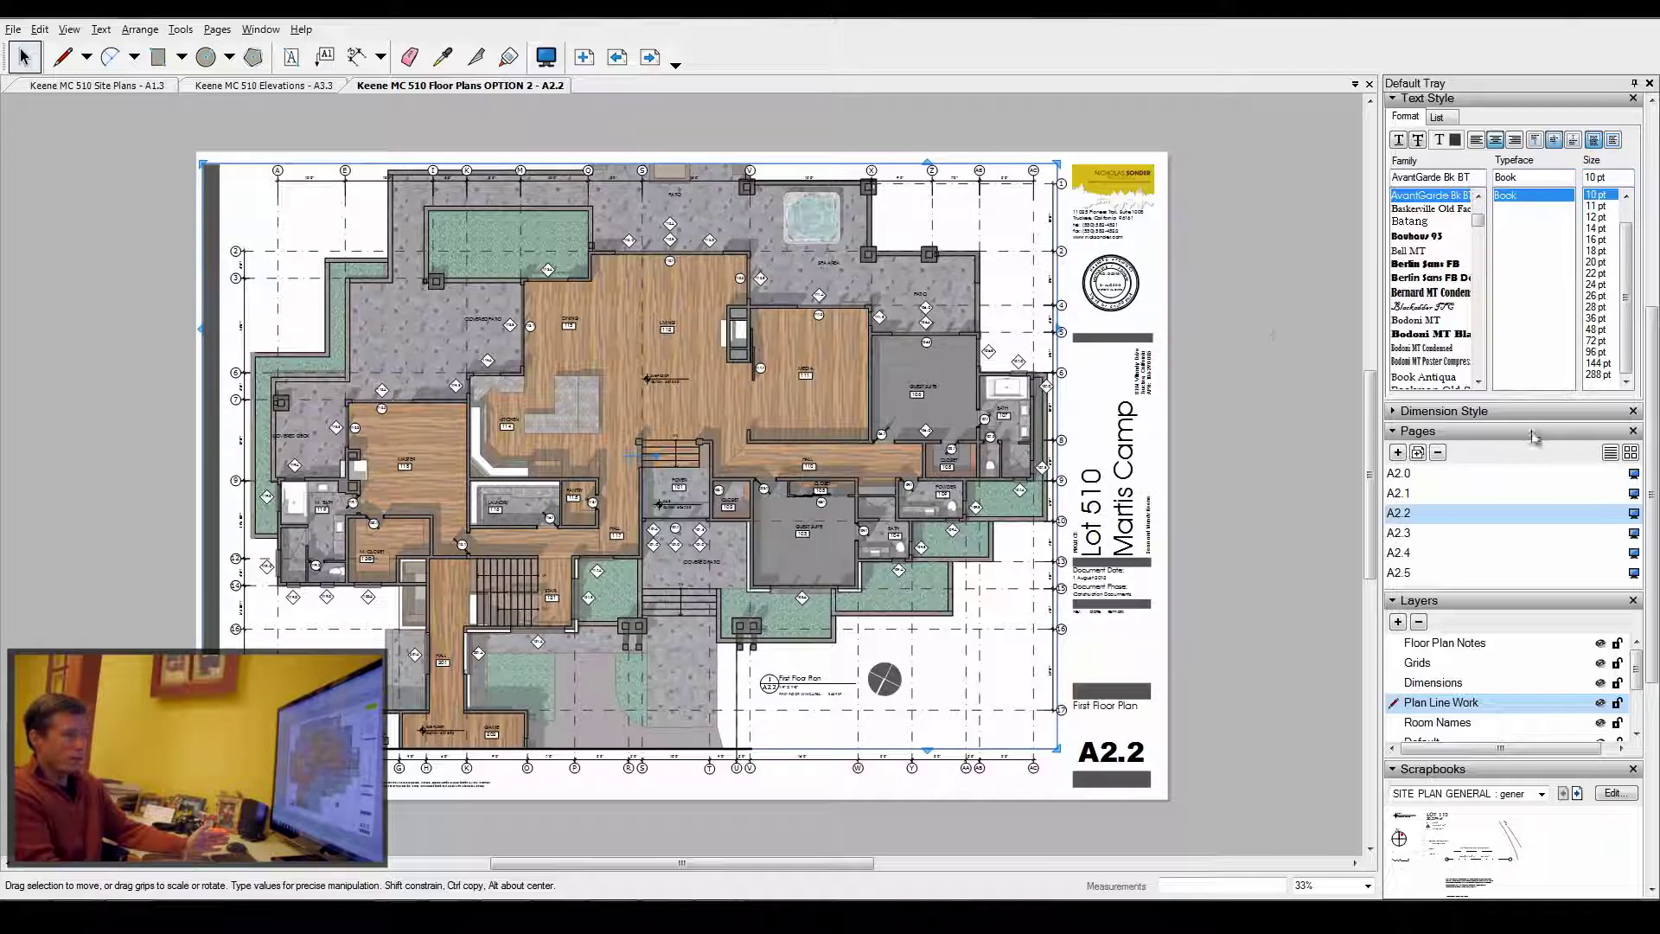
left_click(1400, 535)
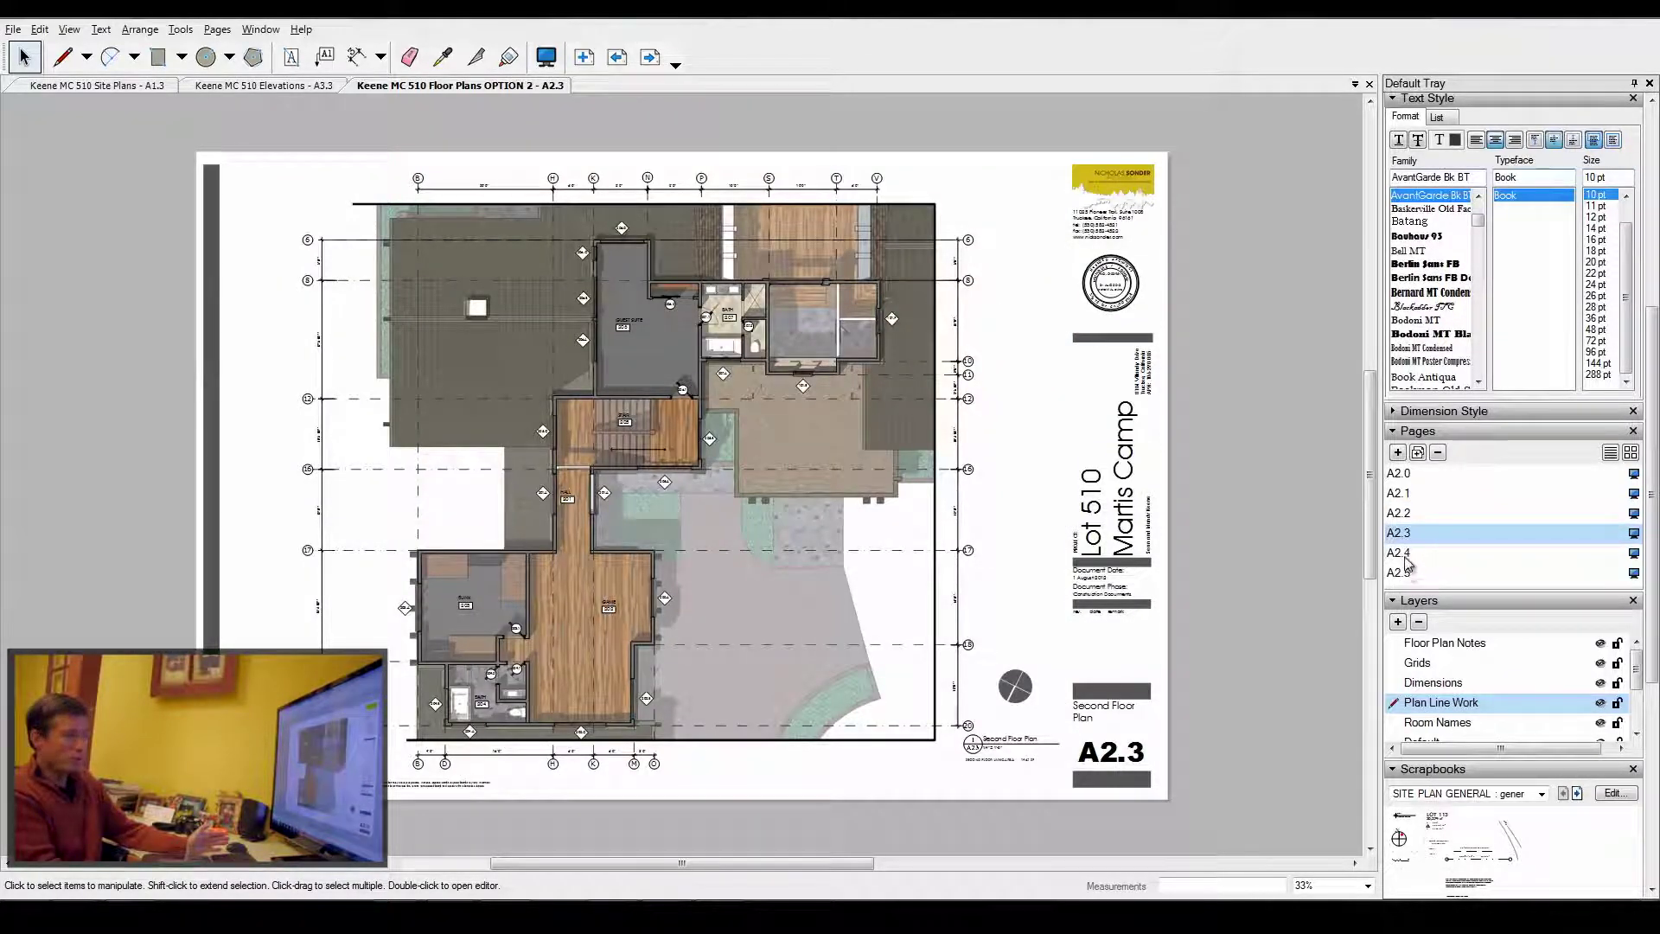
left_click(1404, 554)
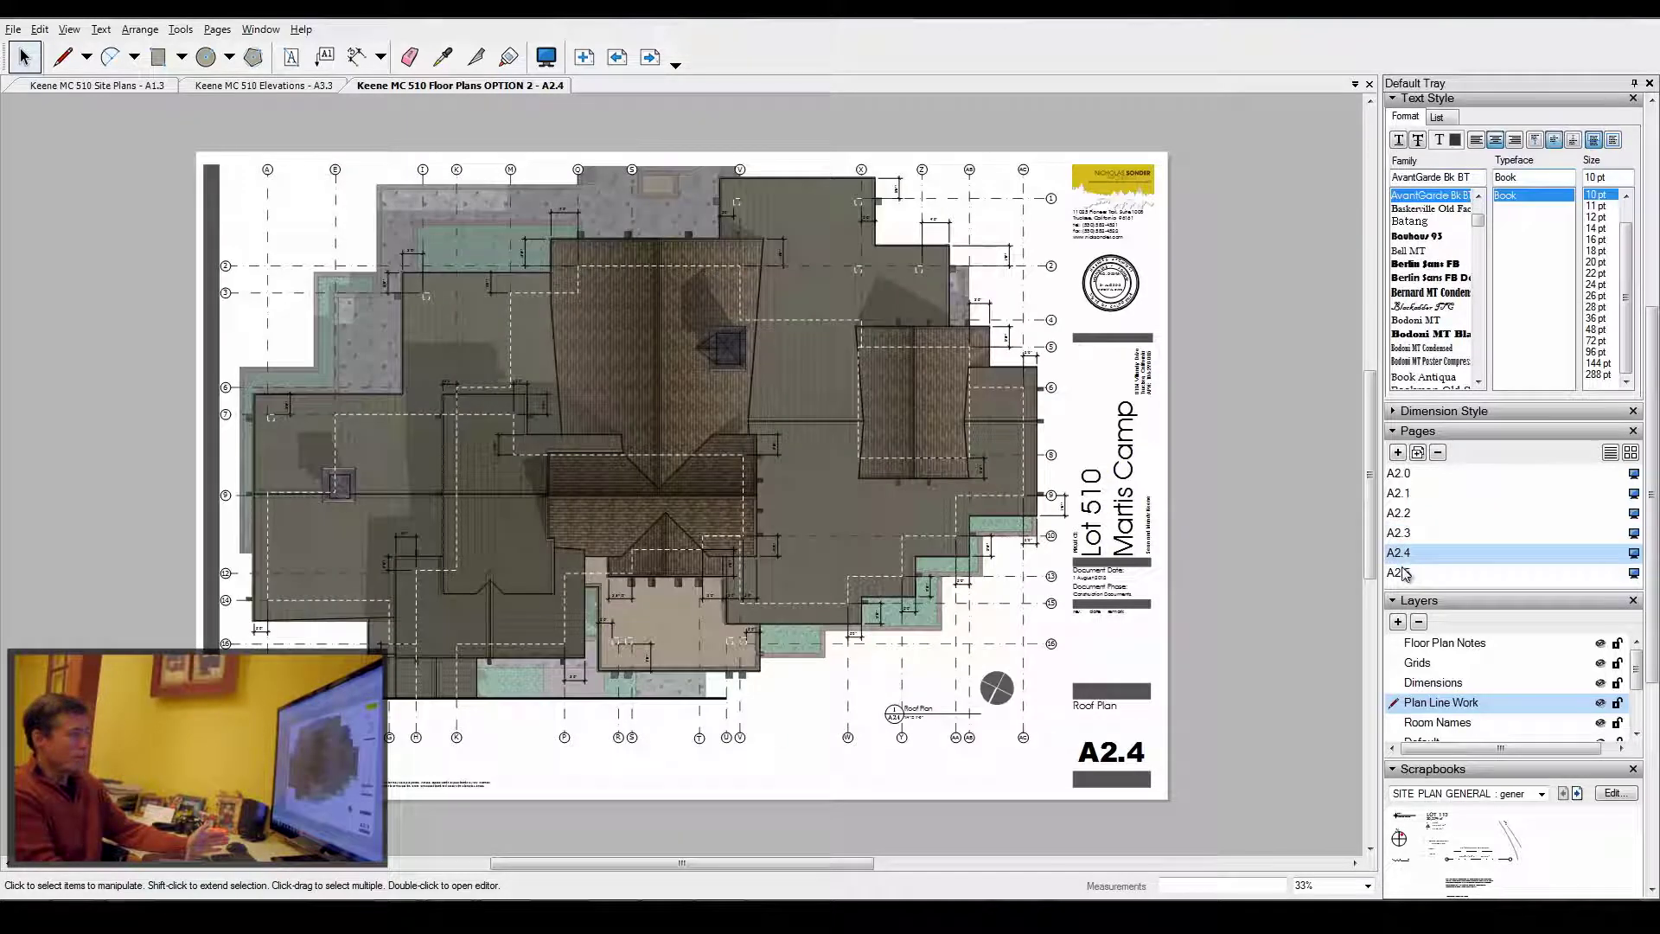
left_click(1402, 574)
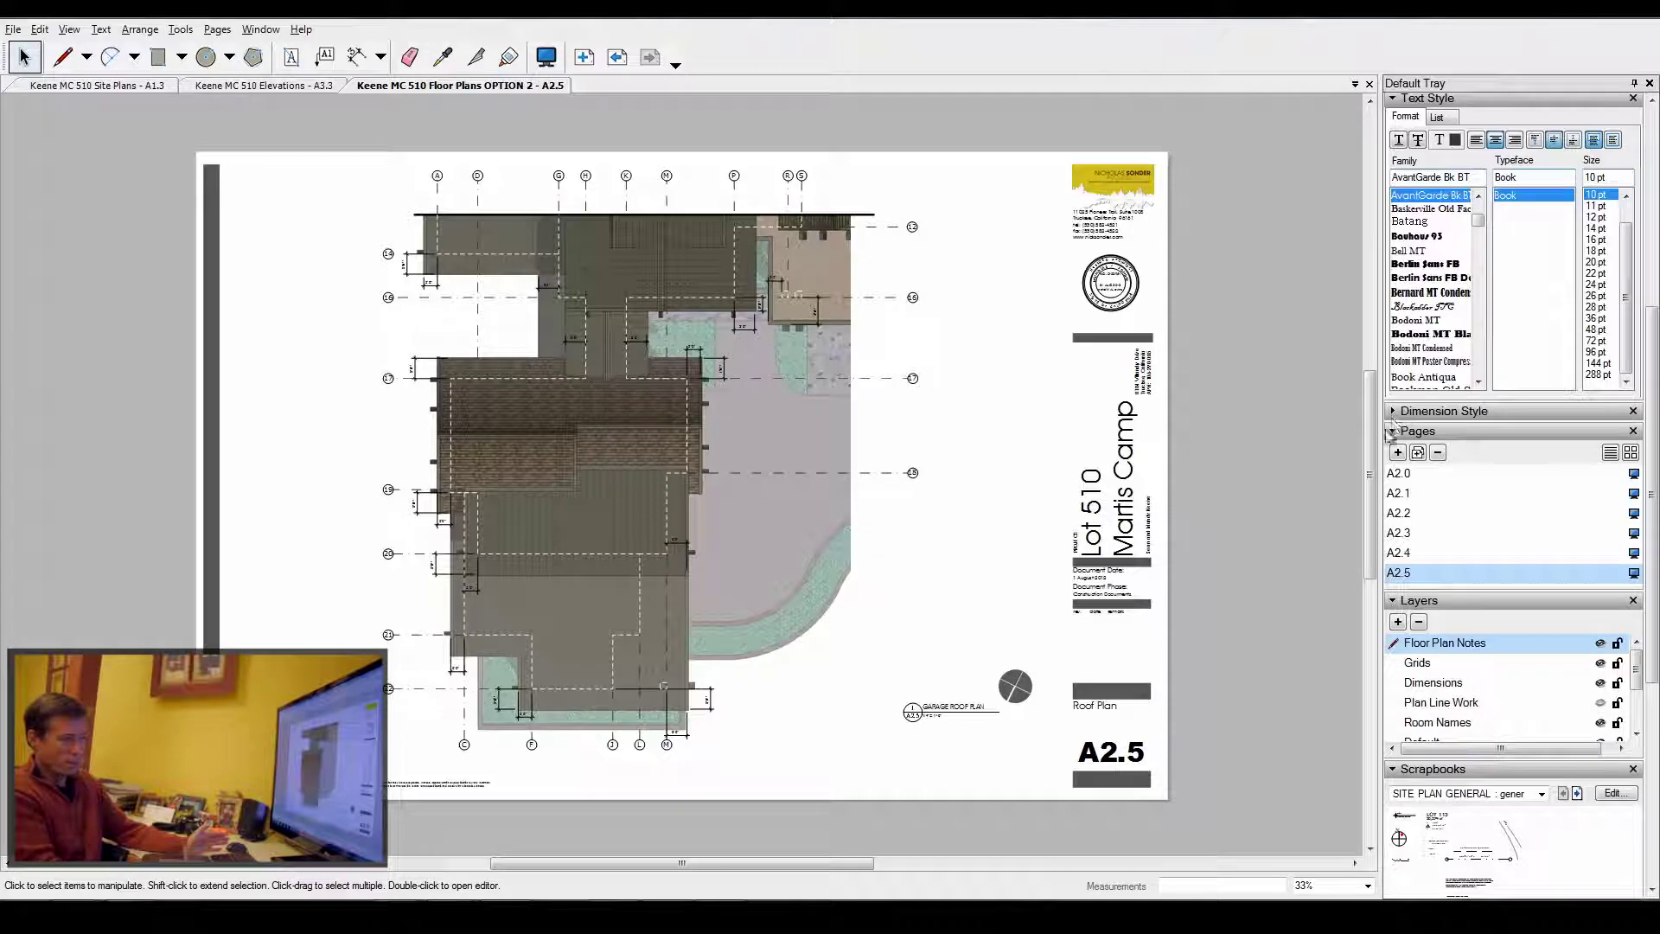
left_click(1404, 494)
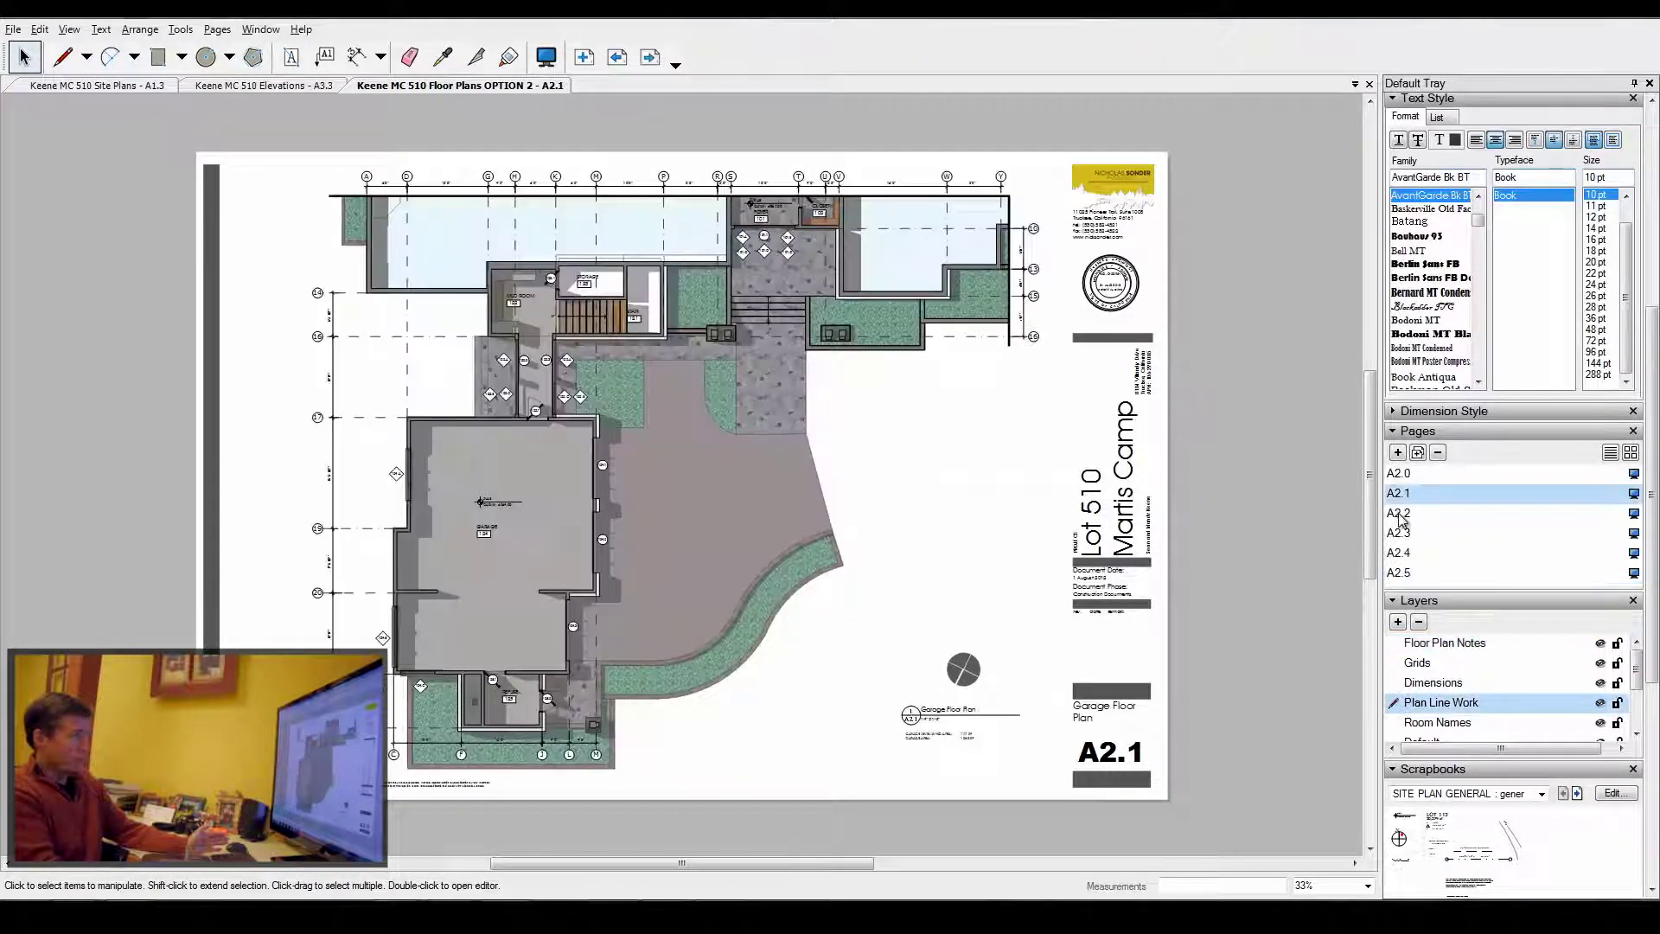
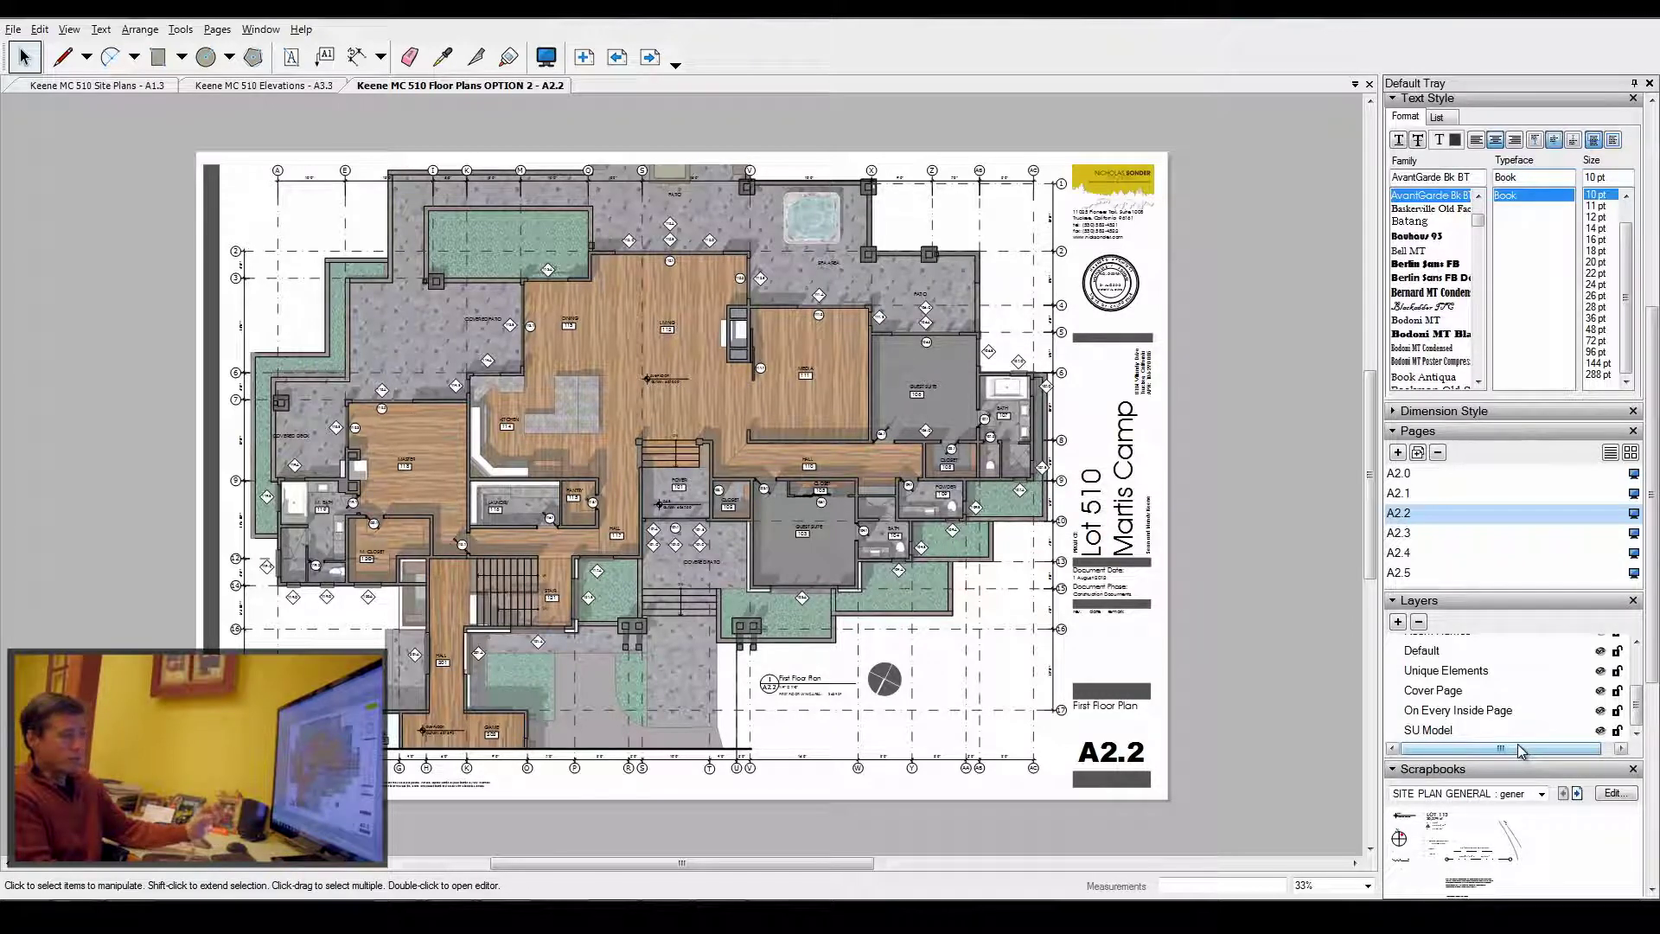
Select the viewport on the Plan Line Work layer of page A2.2 and remove it from the first floor plan.
left_click_drag(1636, 707, 1647, 682)
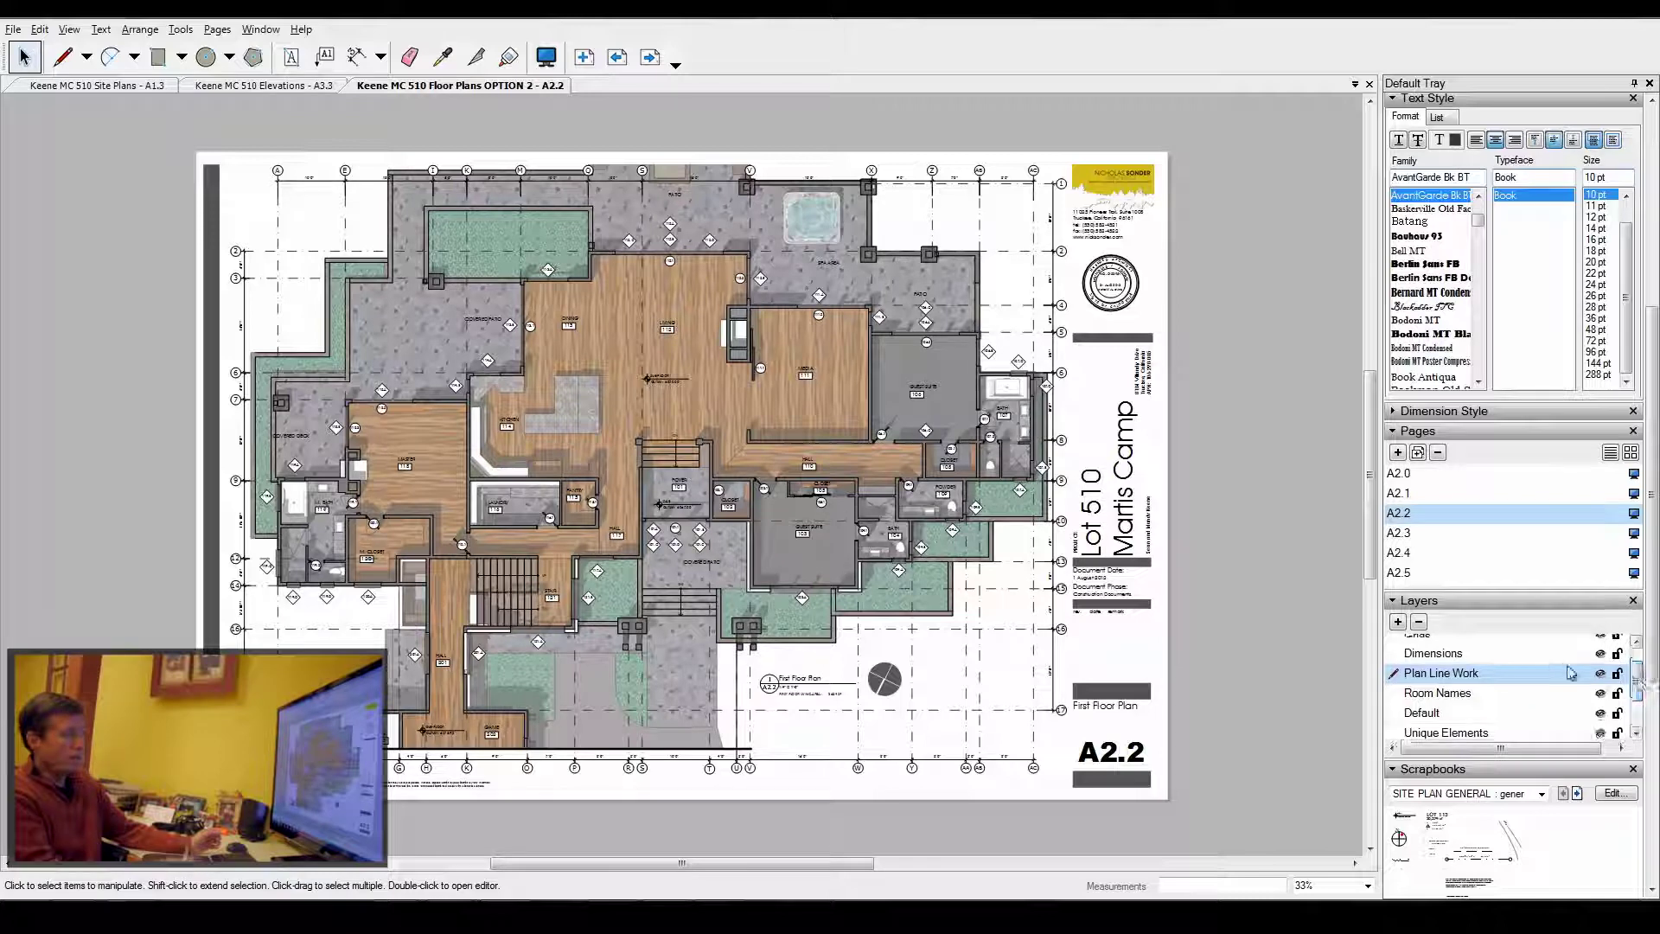
left_click(858, 460)
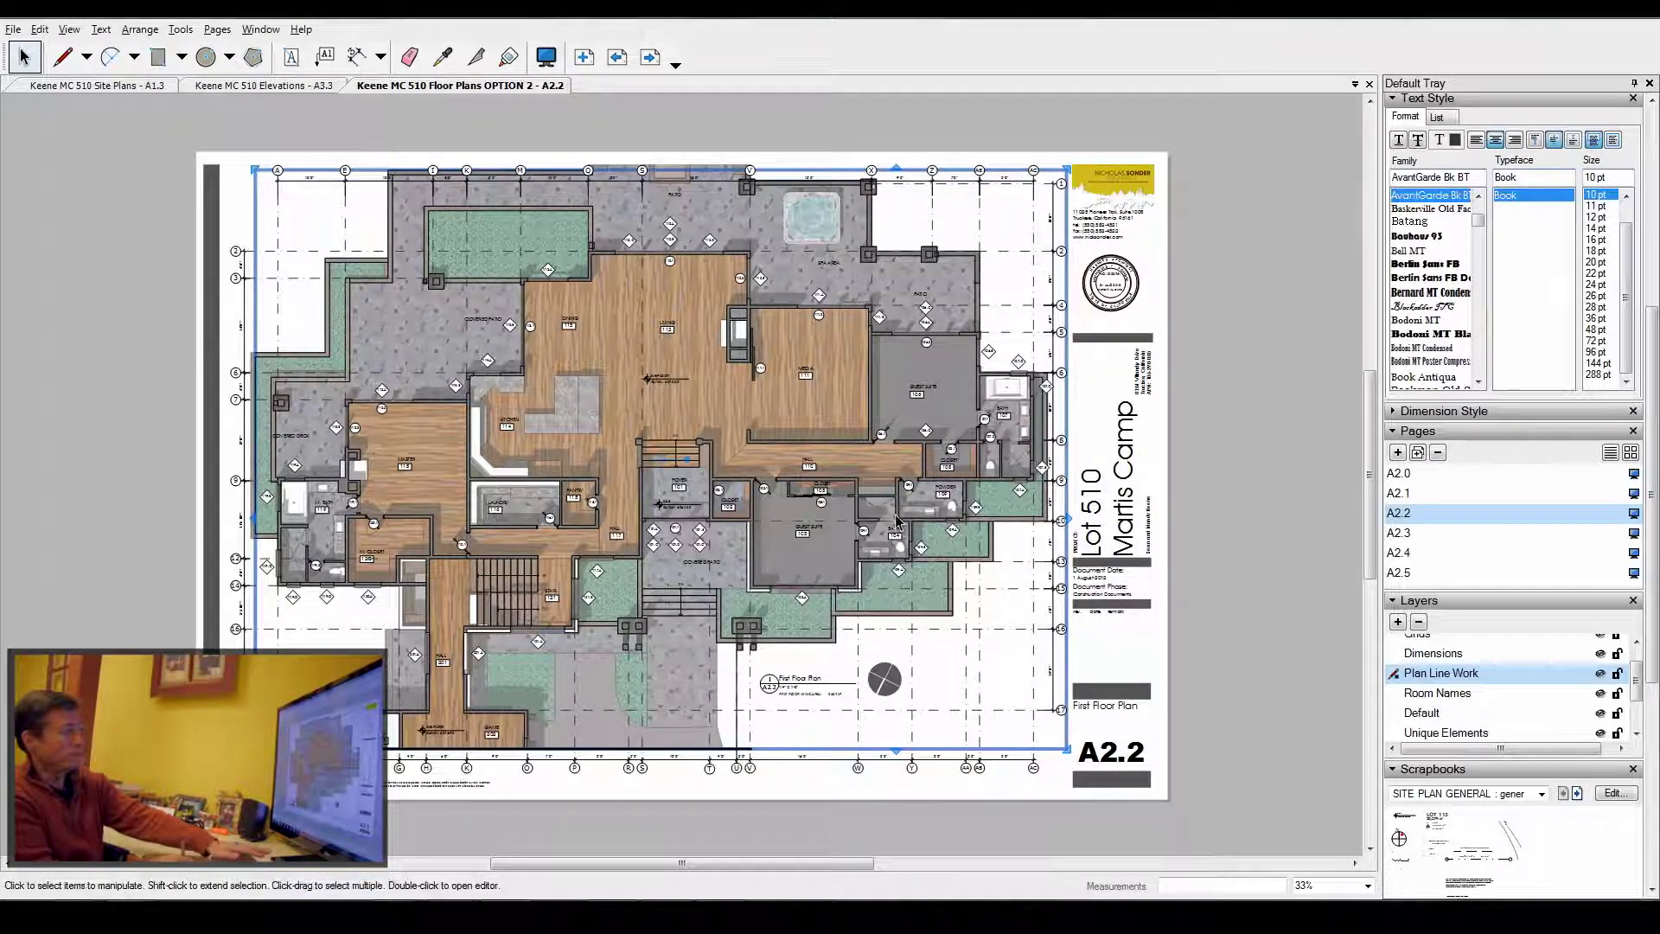
key("Escape")
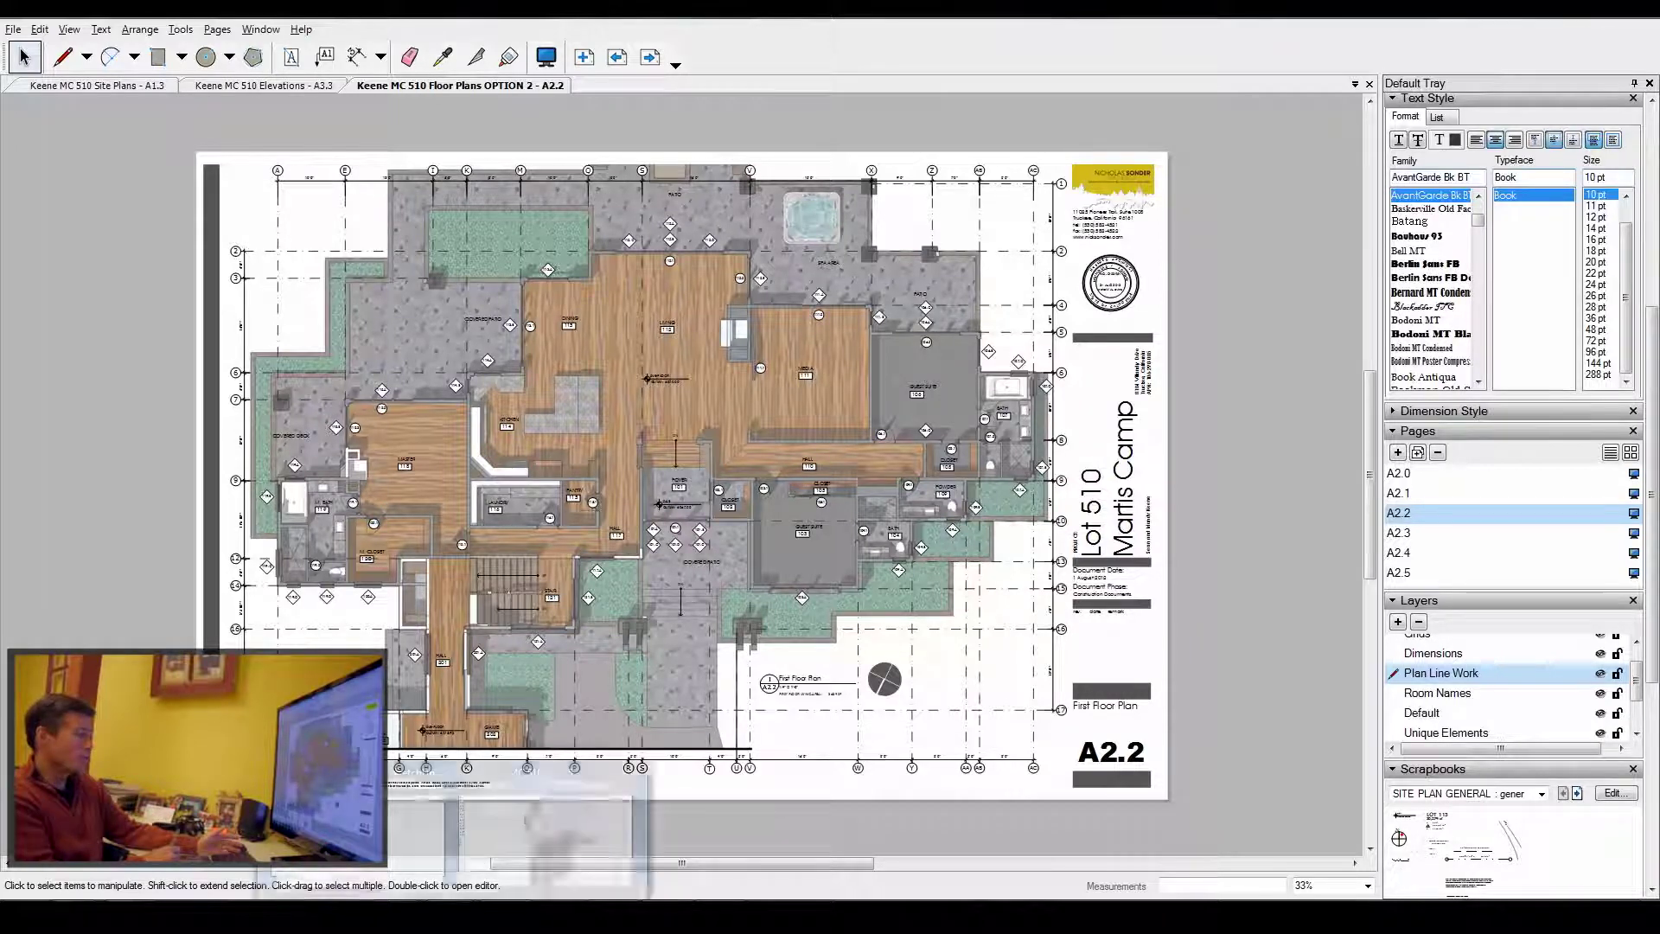
Switch to the SketchUp house model, show the First Floor Plan scene and turn off the display of section cuts.
left_click(527, 825)
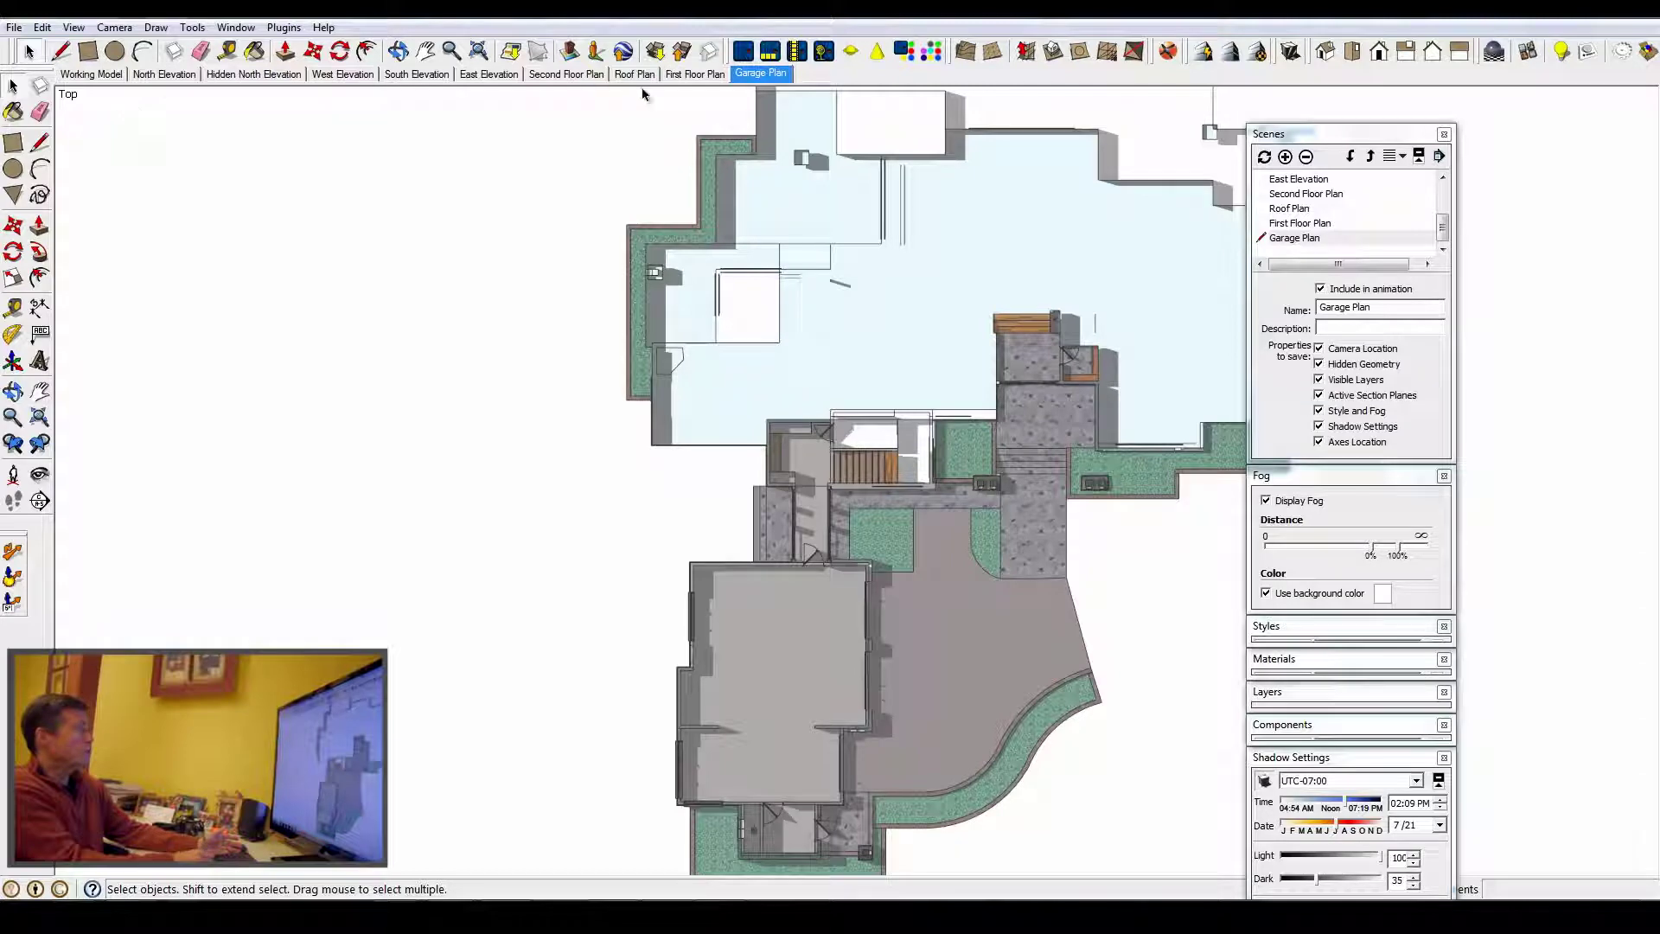
left_click(693, 76)
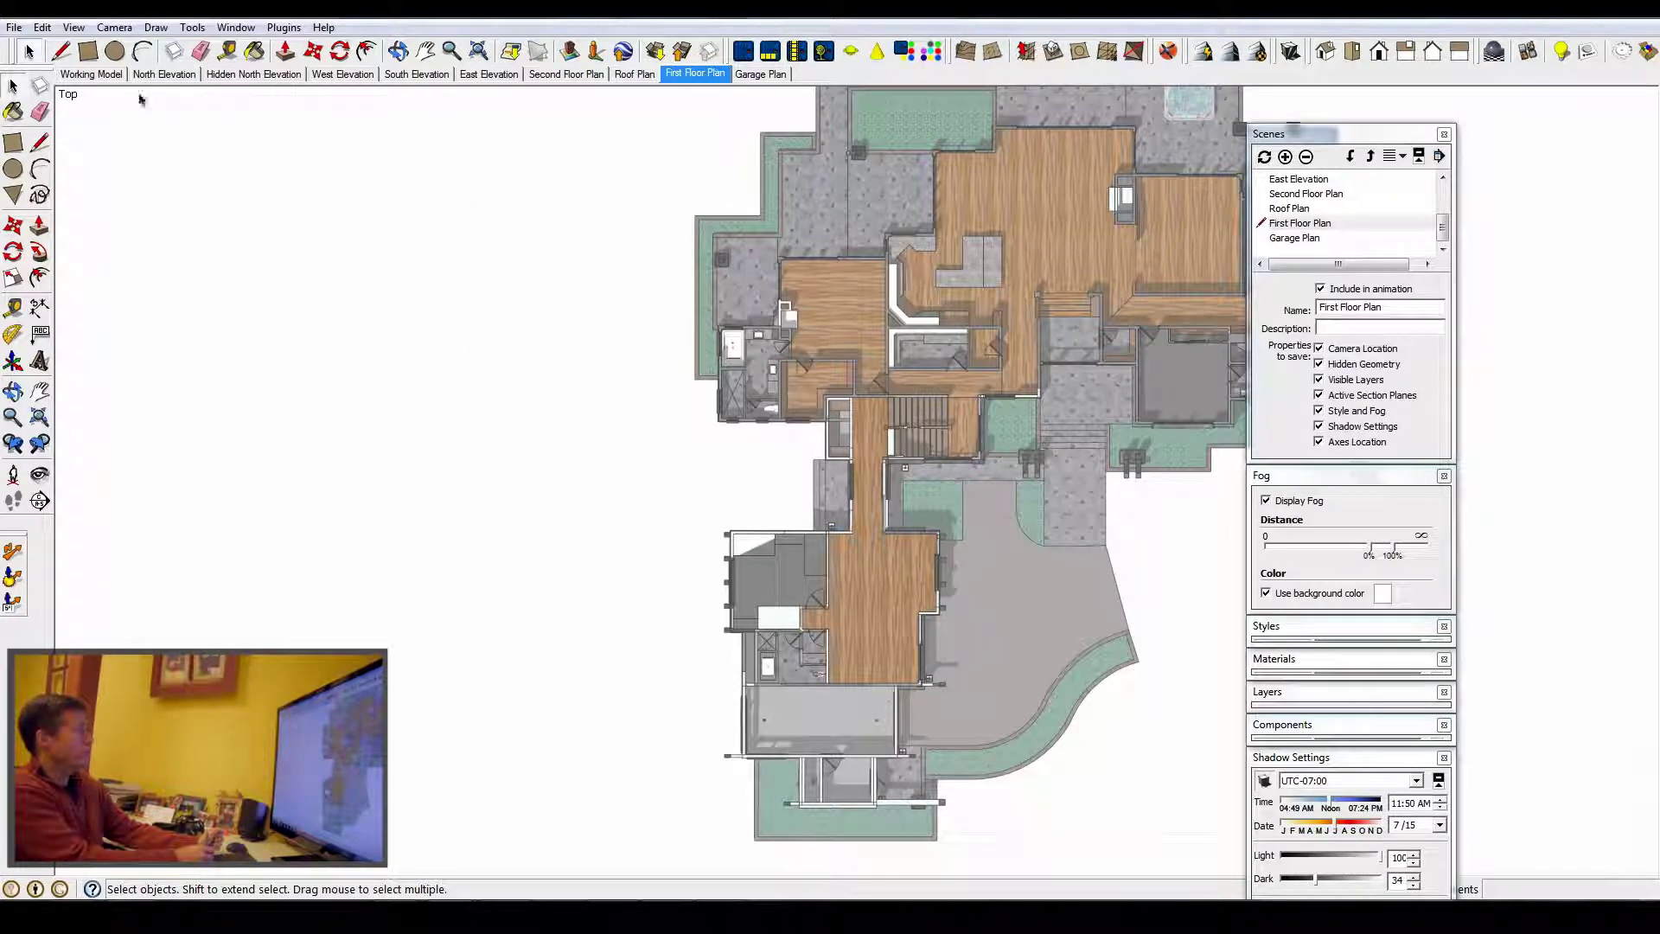
left_click(74, 27)
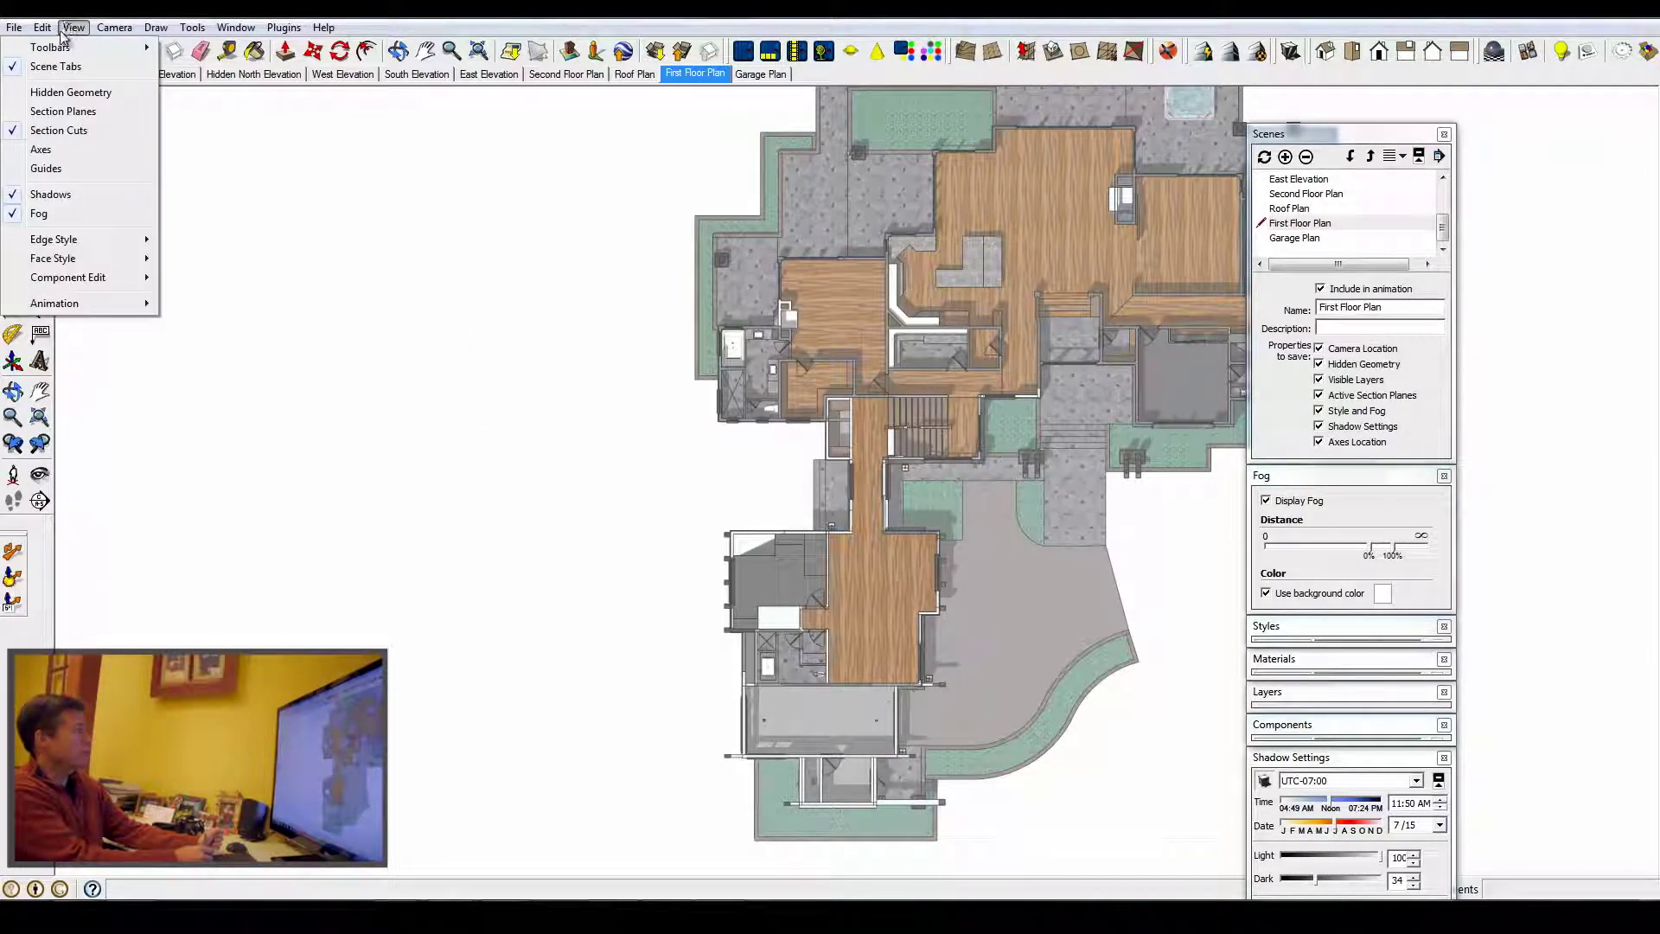
left_click(59, 129)
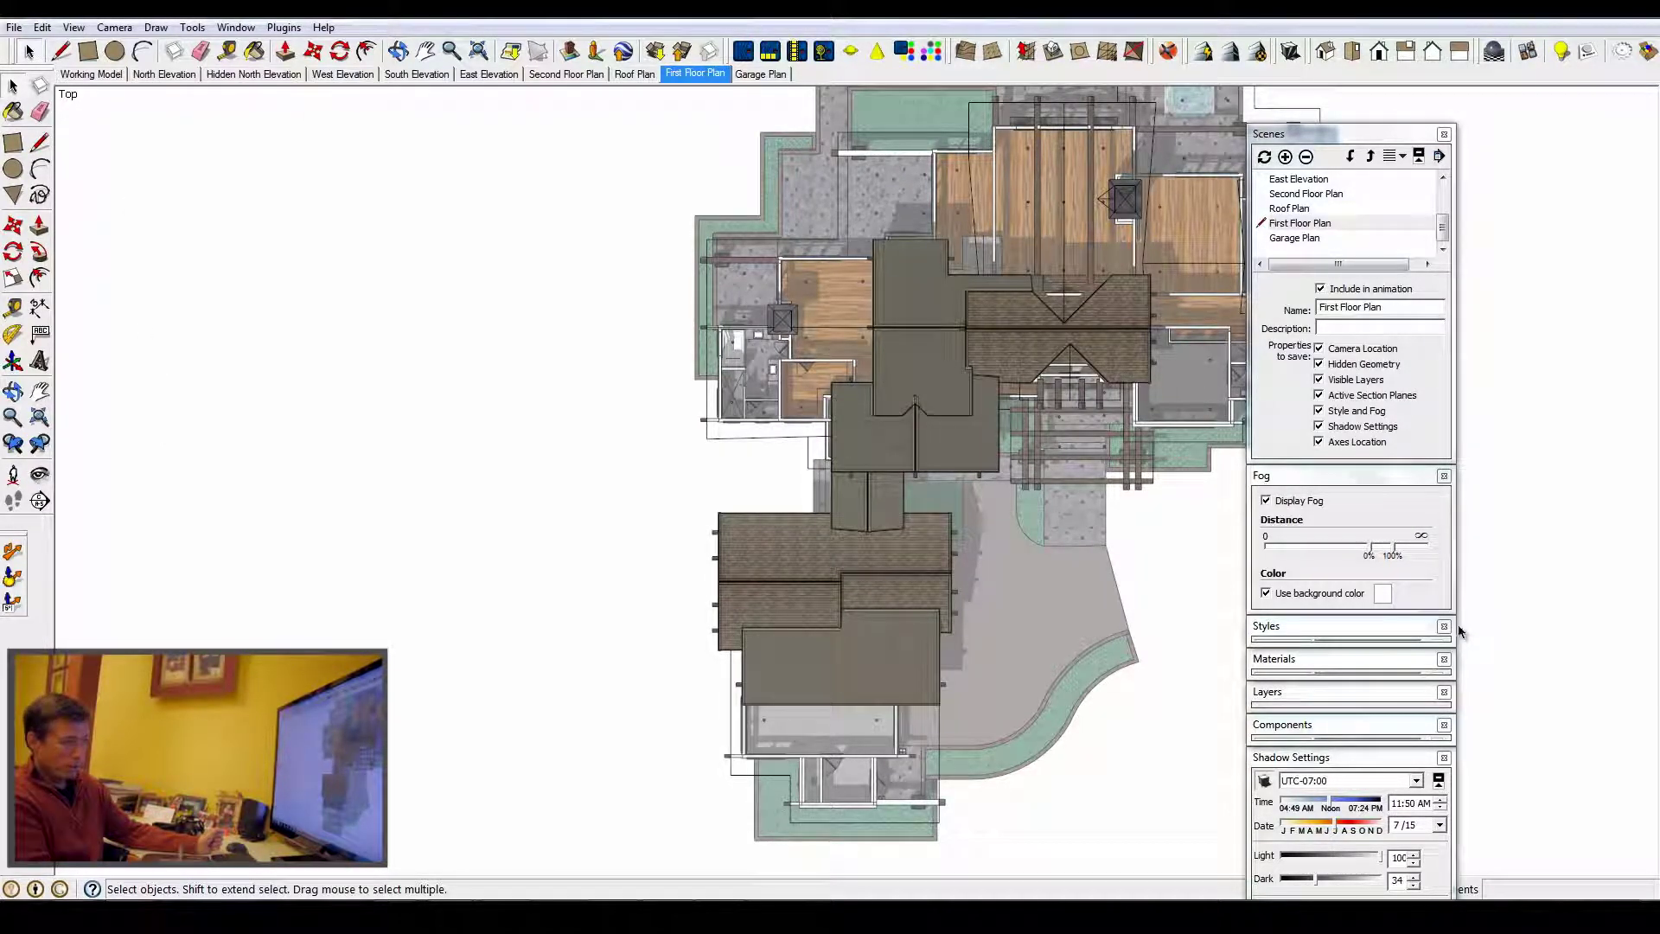
Make the First Floor LW layer visible in the First Floor Plan scene.
left_click(1366, 475)
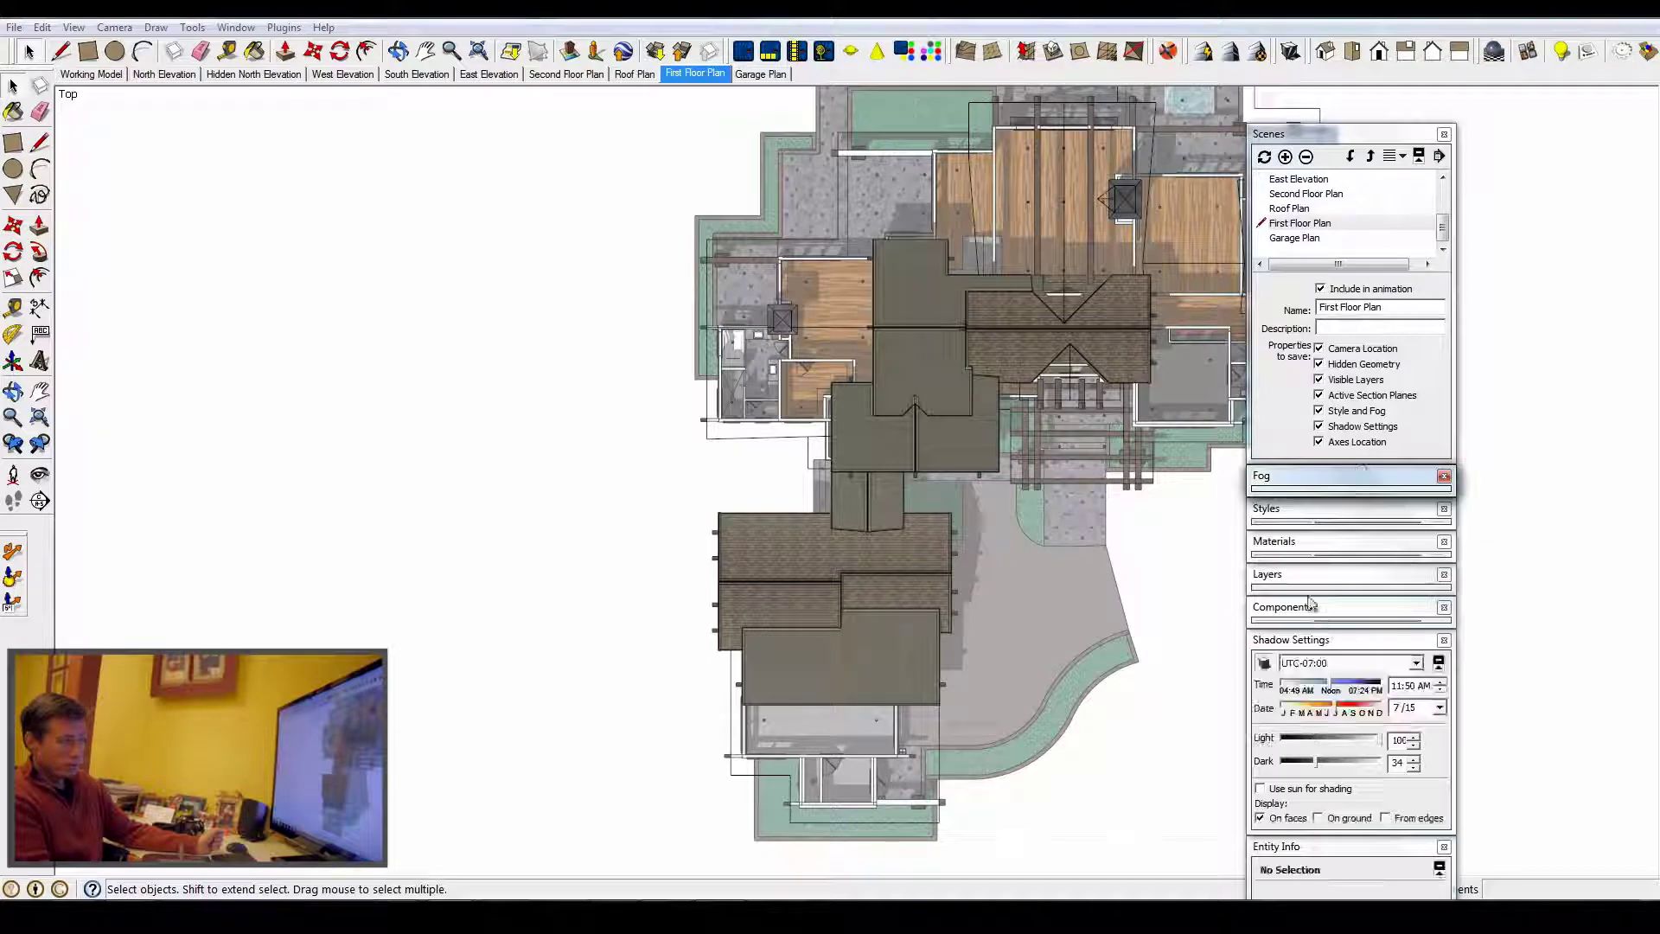
left_click(1320, 575)
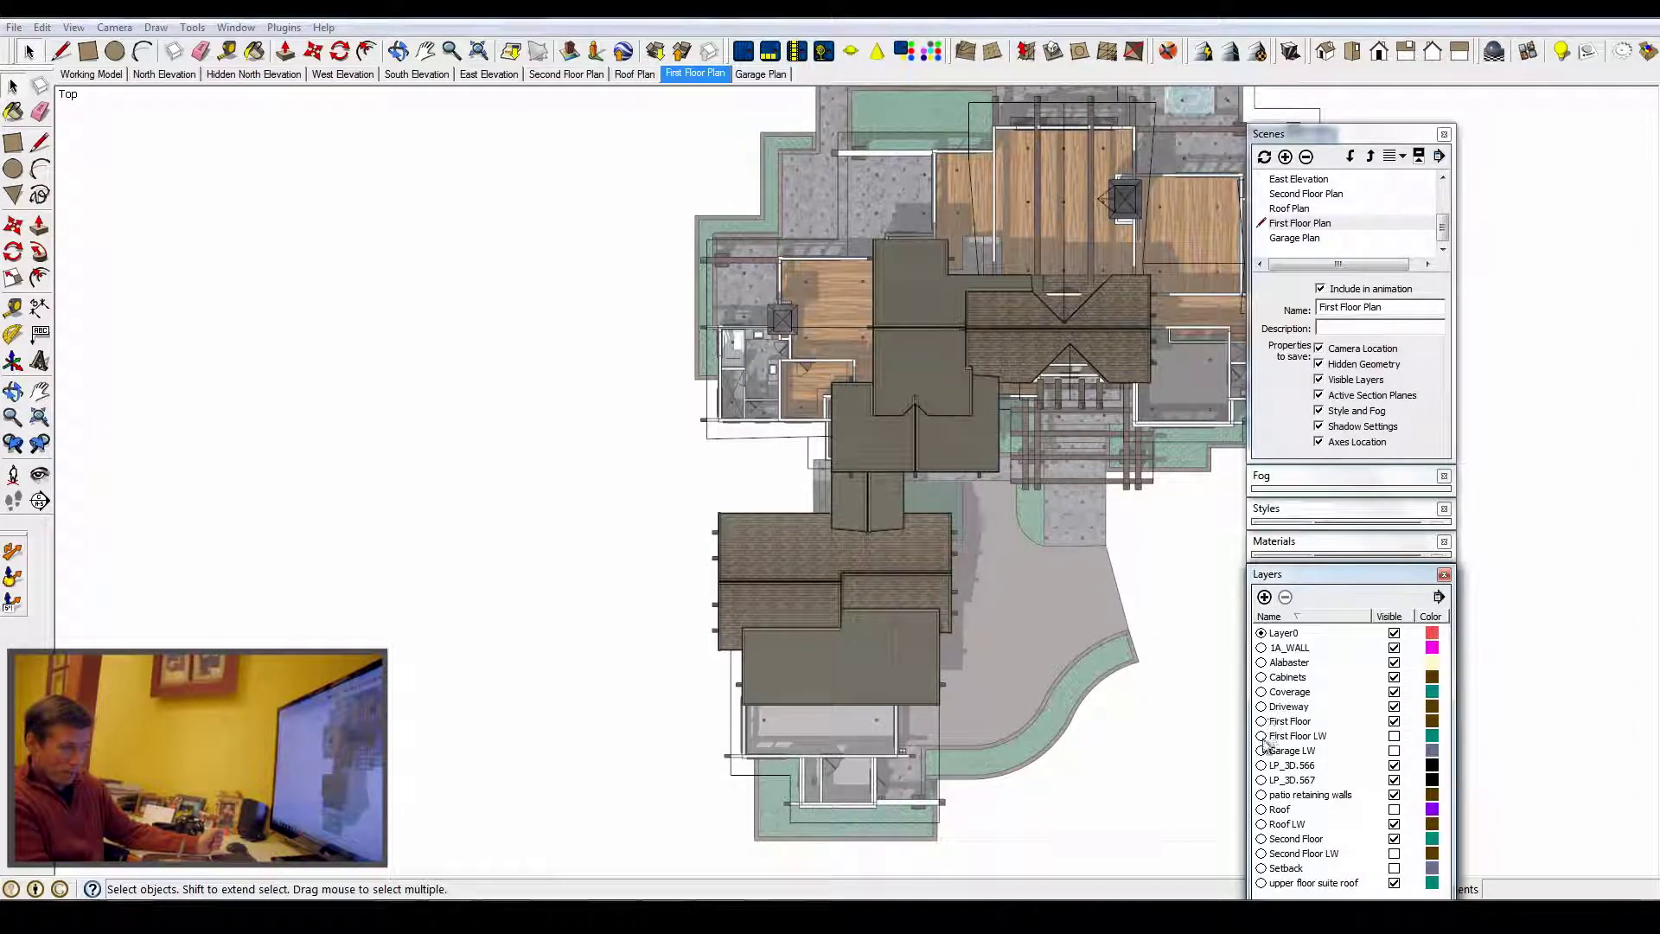
left_click(1394, 736)
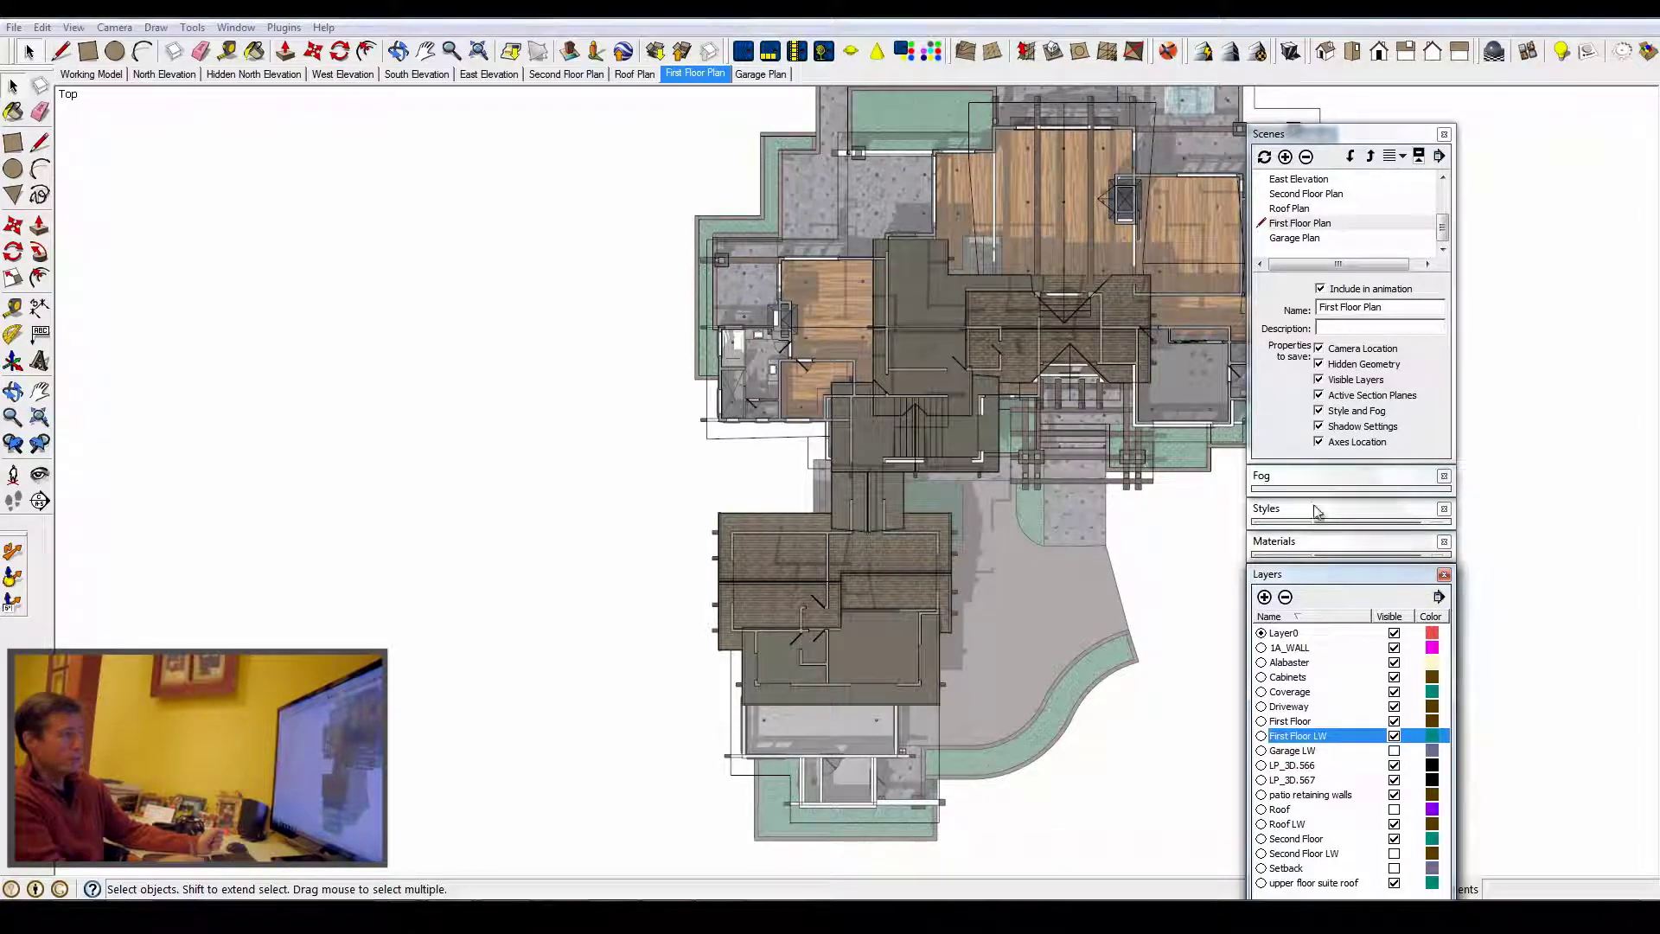
Select the first floor line work group, check its layer in the entity information and copy it.
left_click(920, 377)
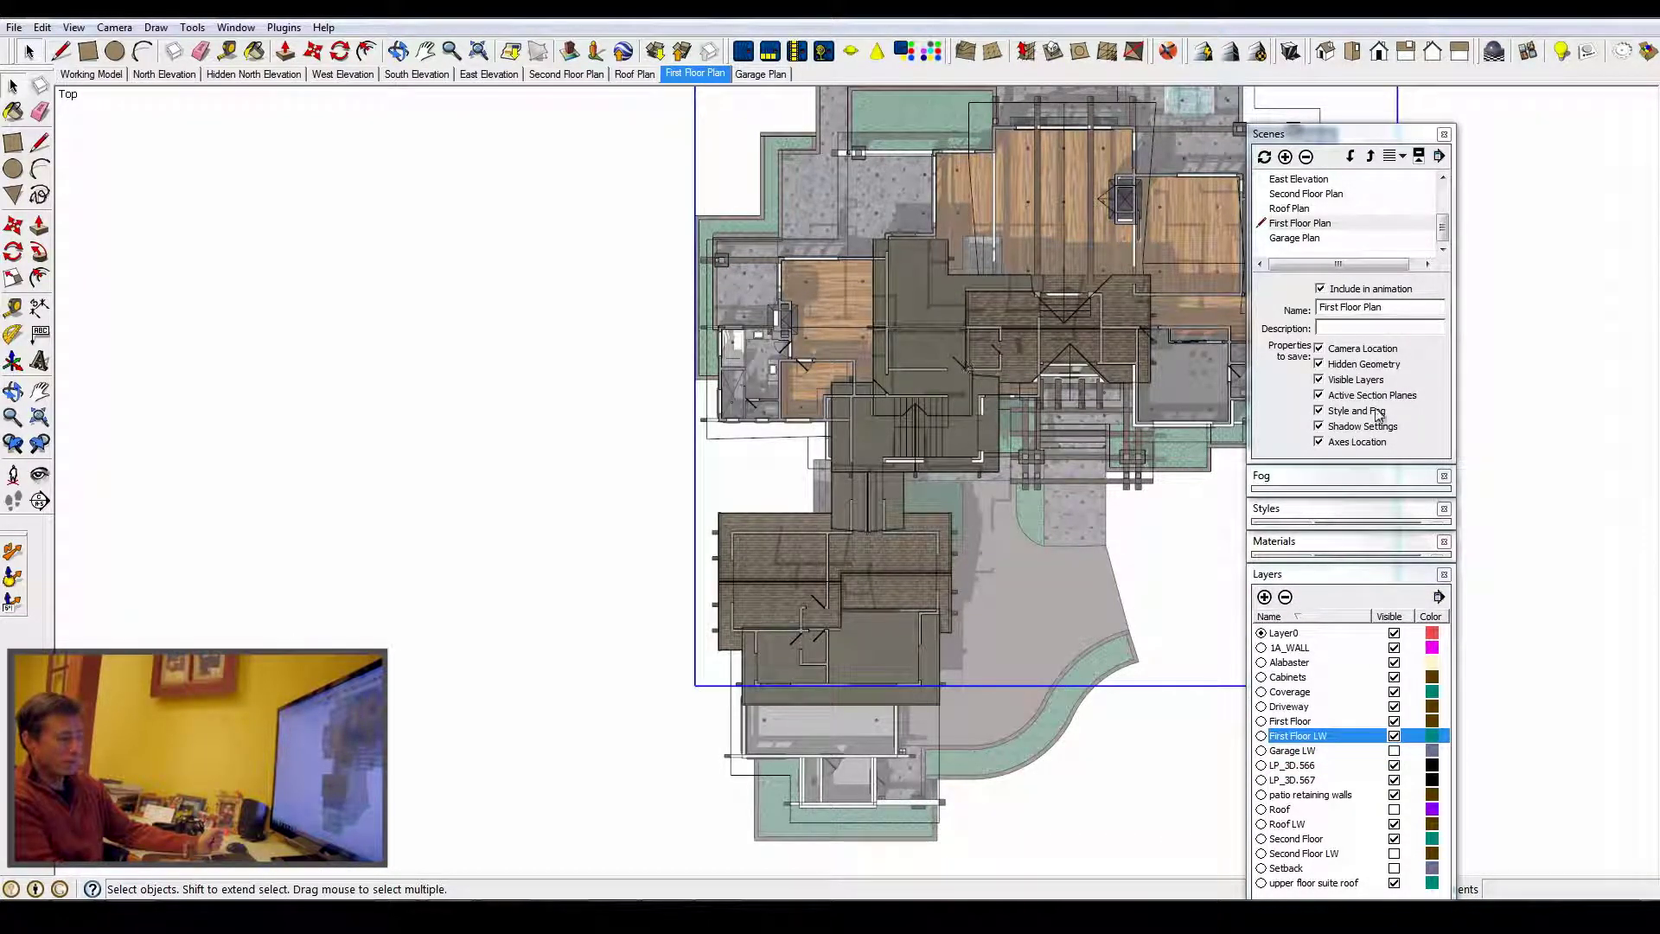
left_click(1337, 575)
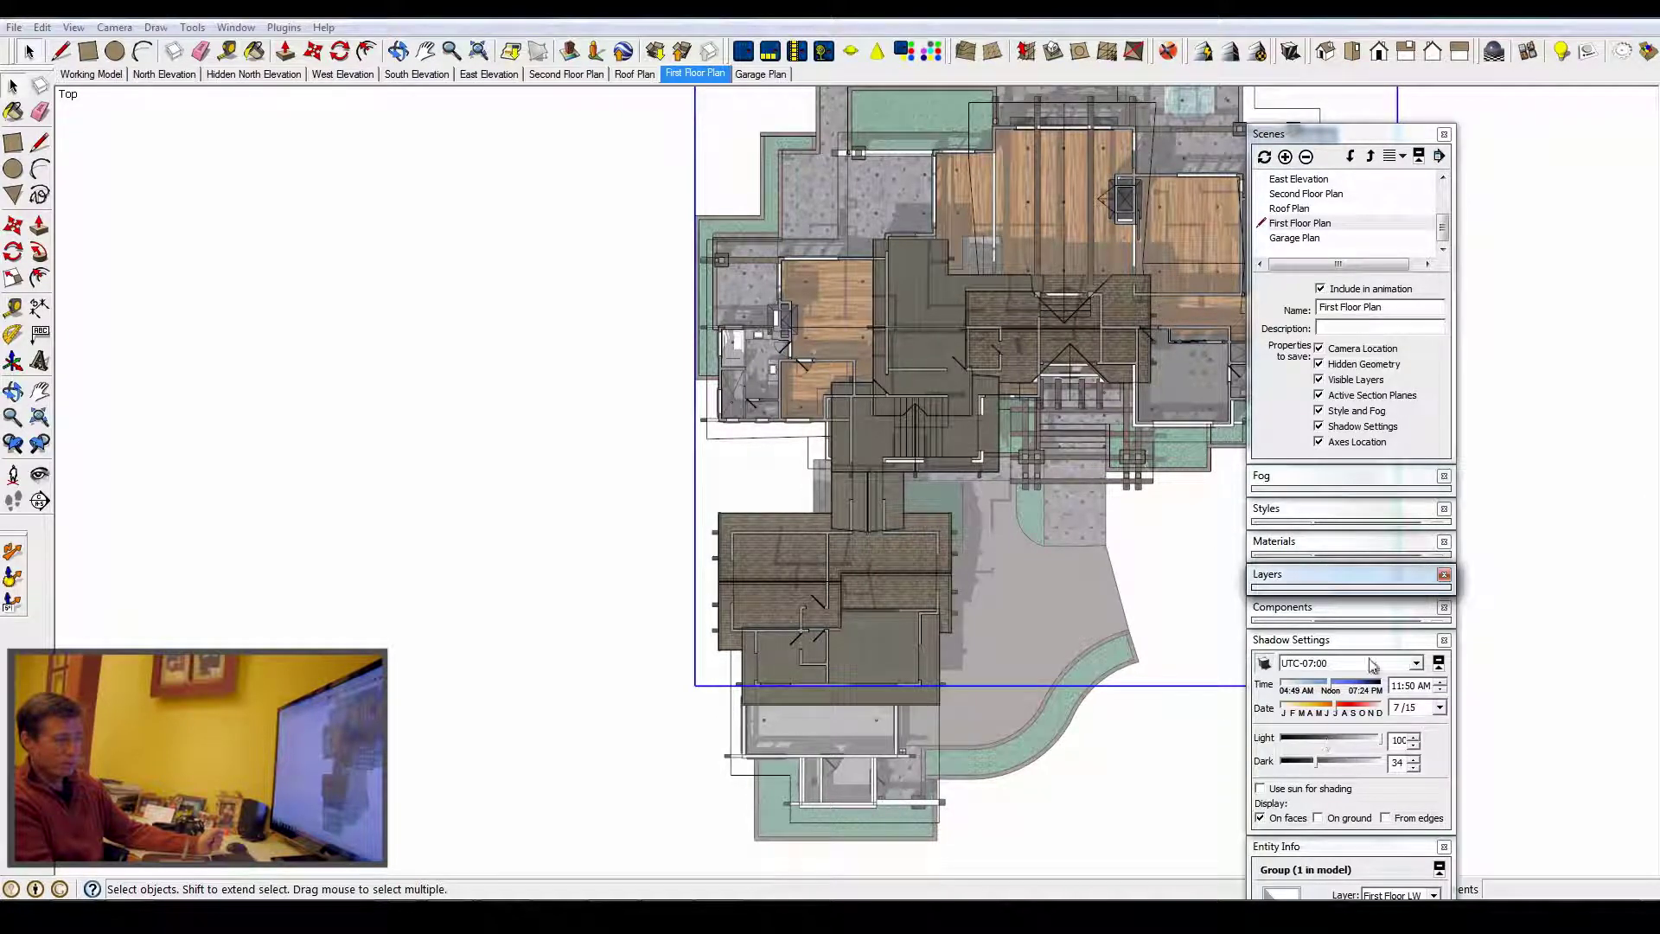
left_click(1350, 641)
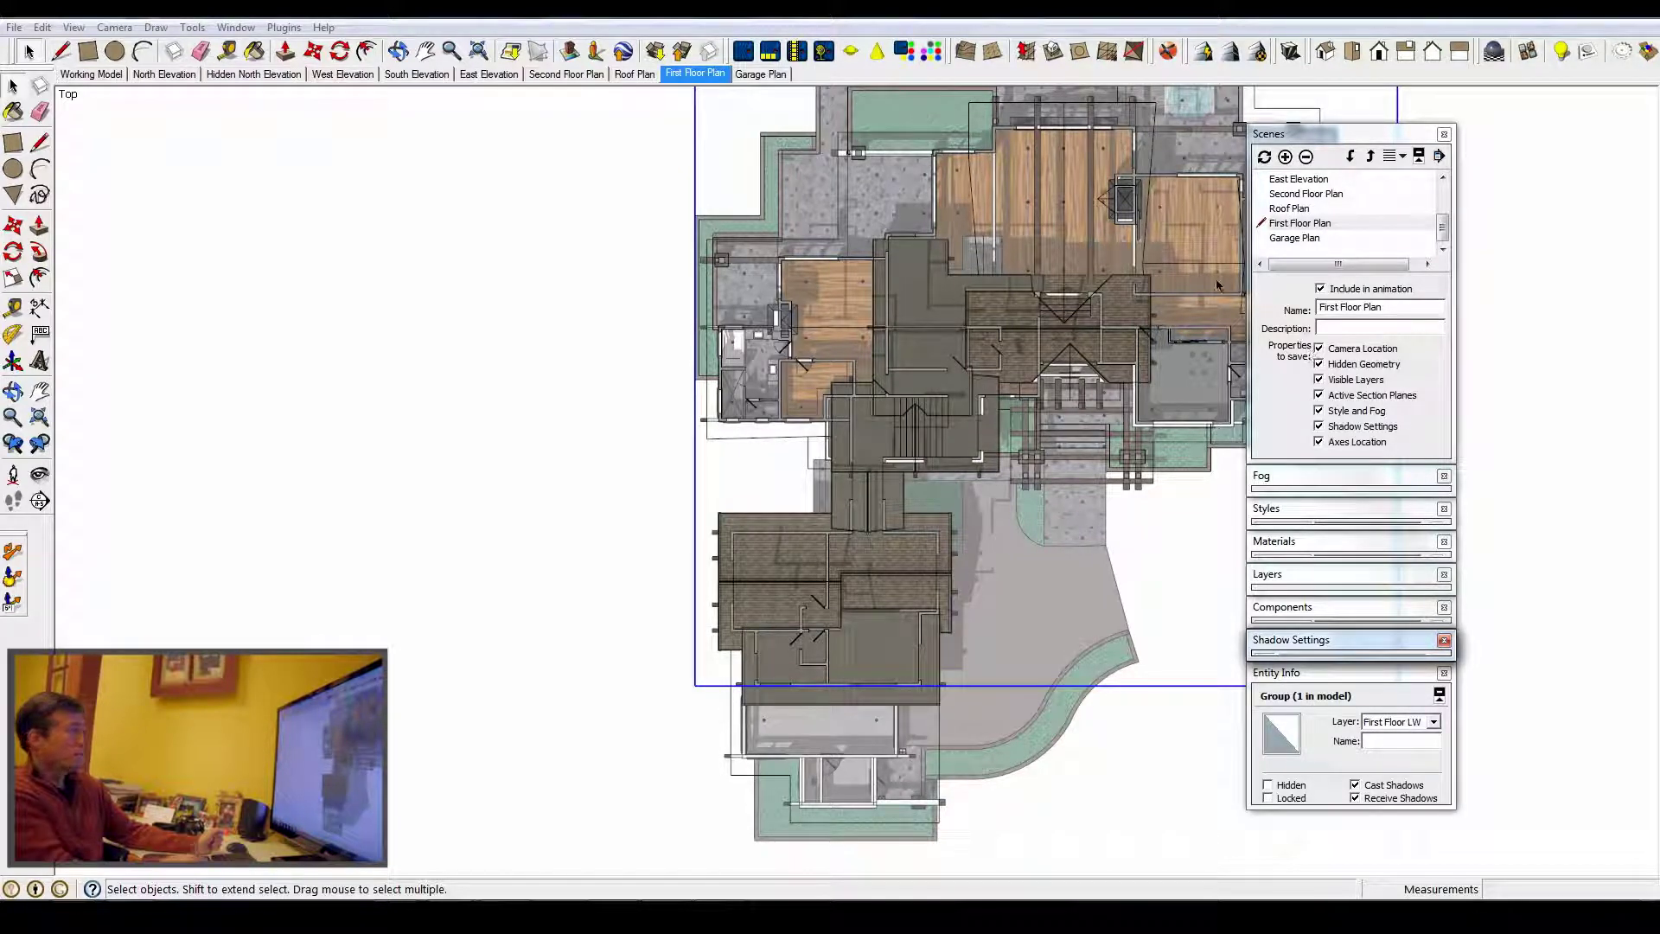
left_click(42, 28)
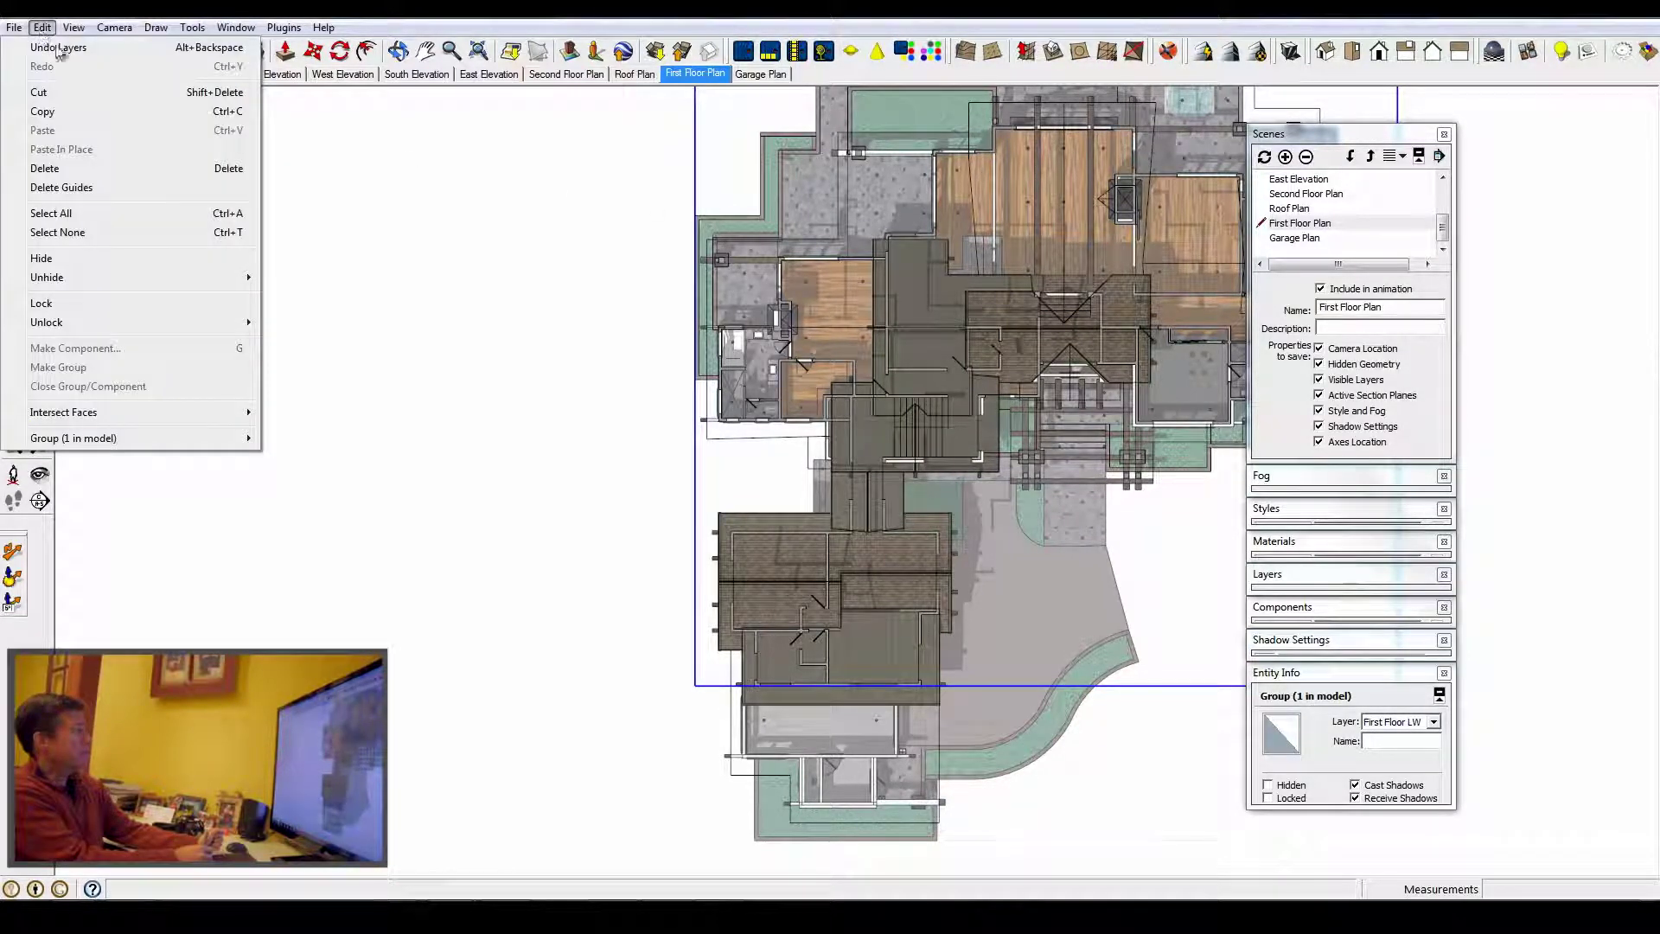
left_click(56, 109)
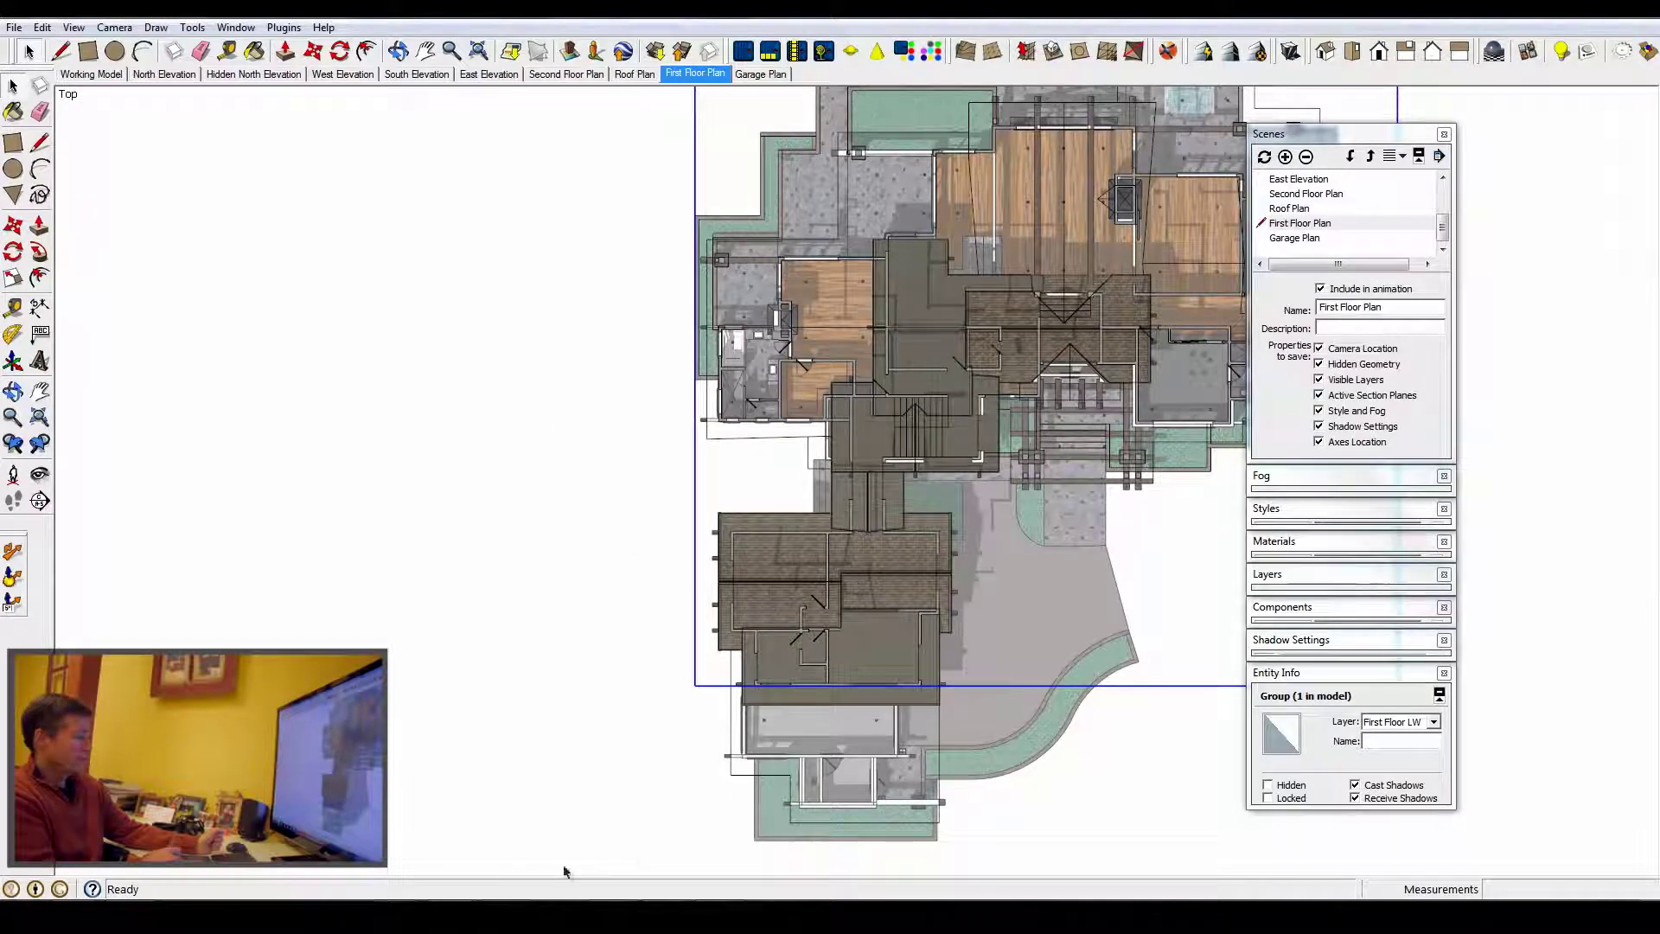
Switch to the LayOut floor plans document and paste the copied line work onto the Plan Line Work layer of page A2.2.
mouse_move(453, 915)
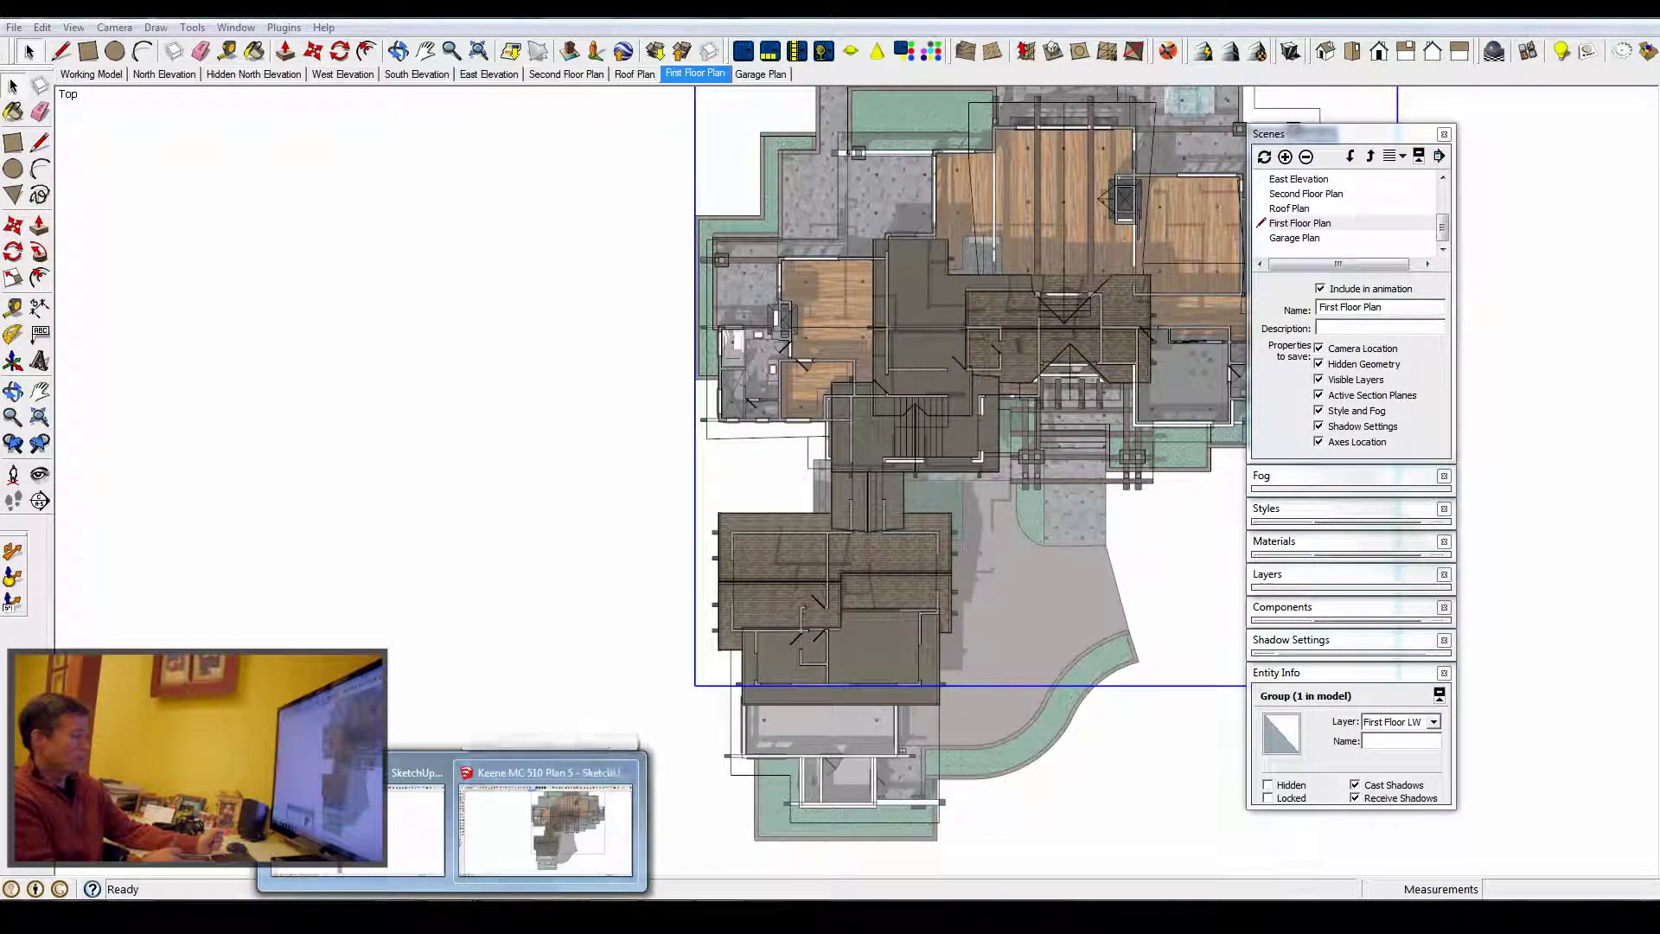
key("alt+Tab")
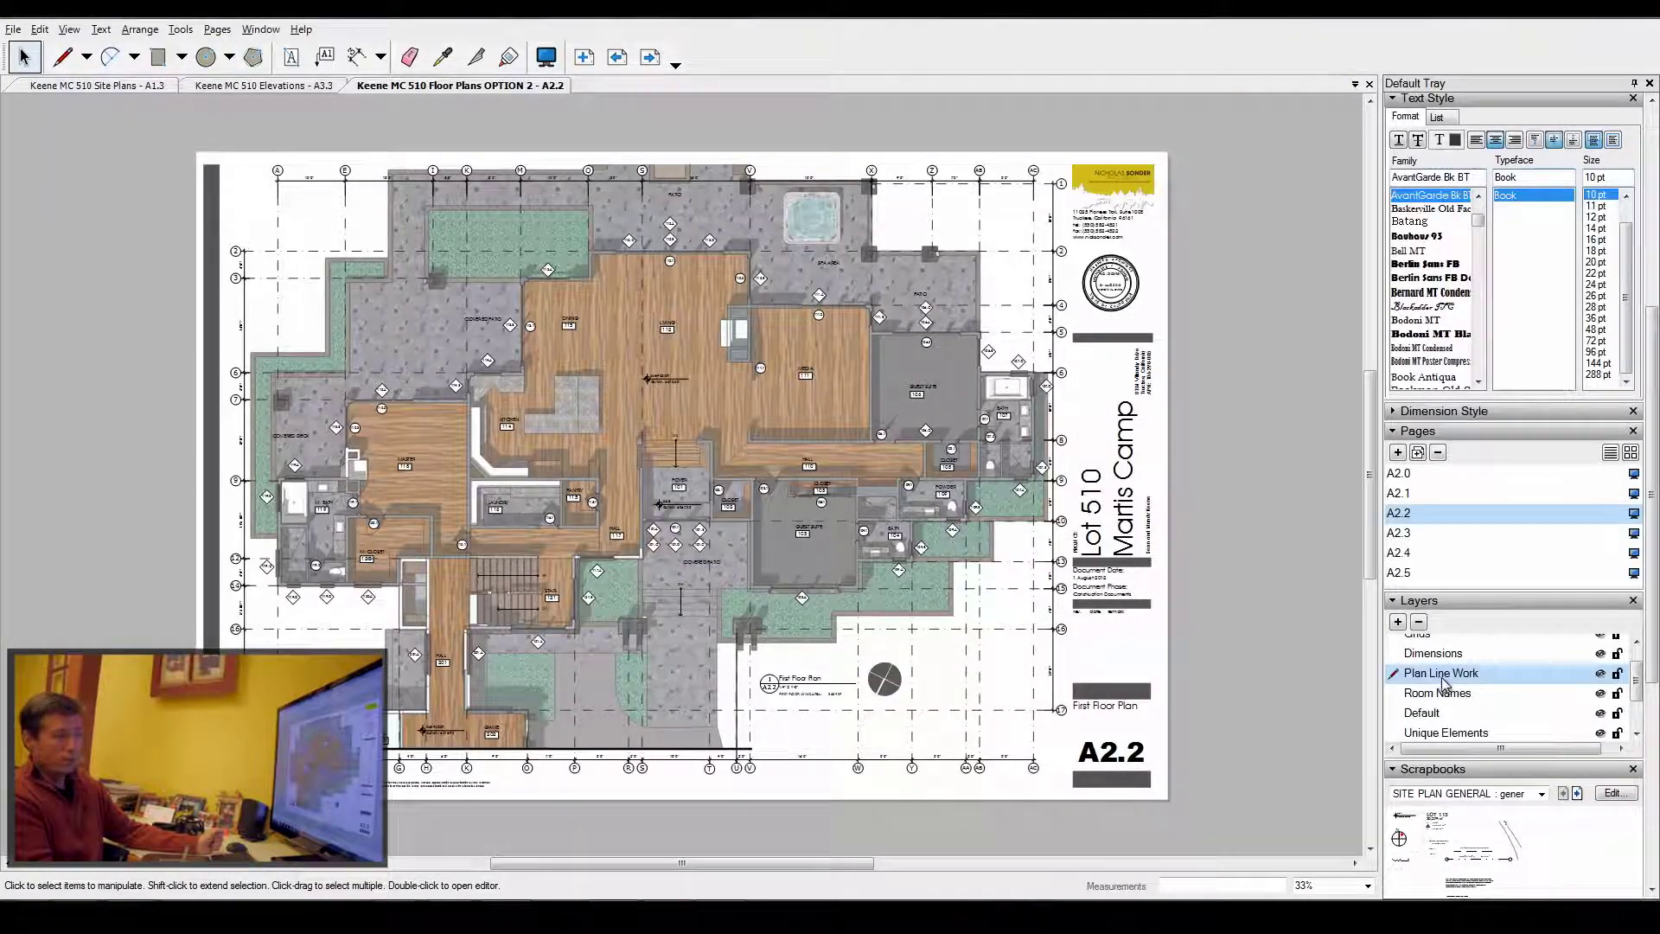
left_click(40, 29)
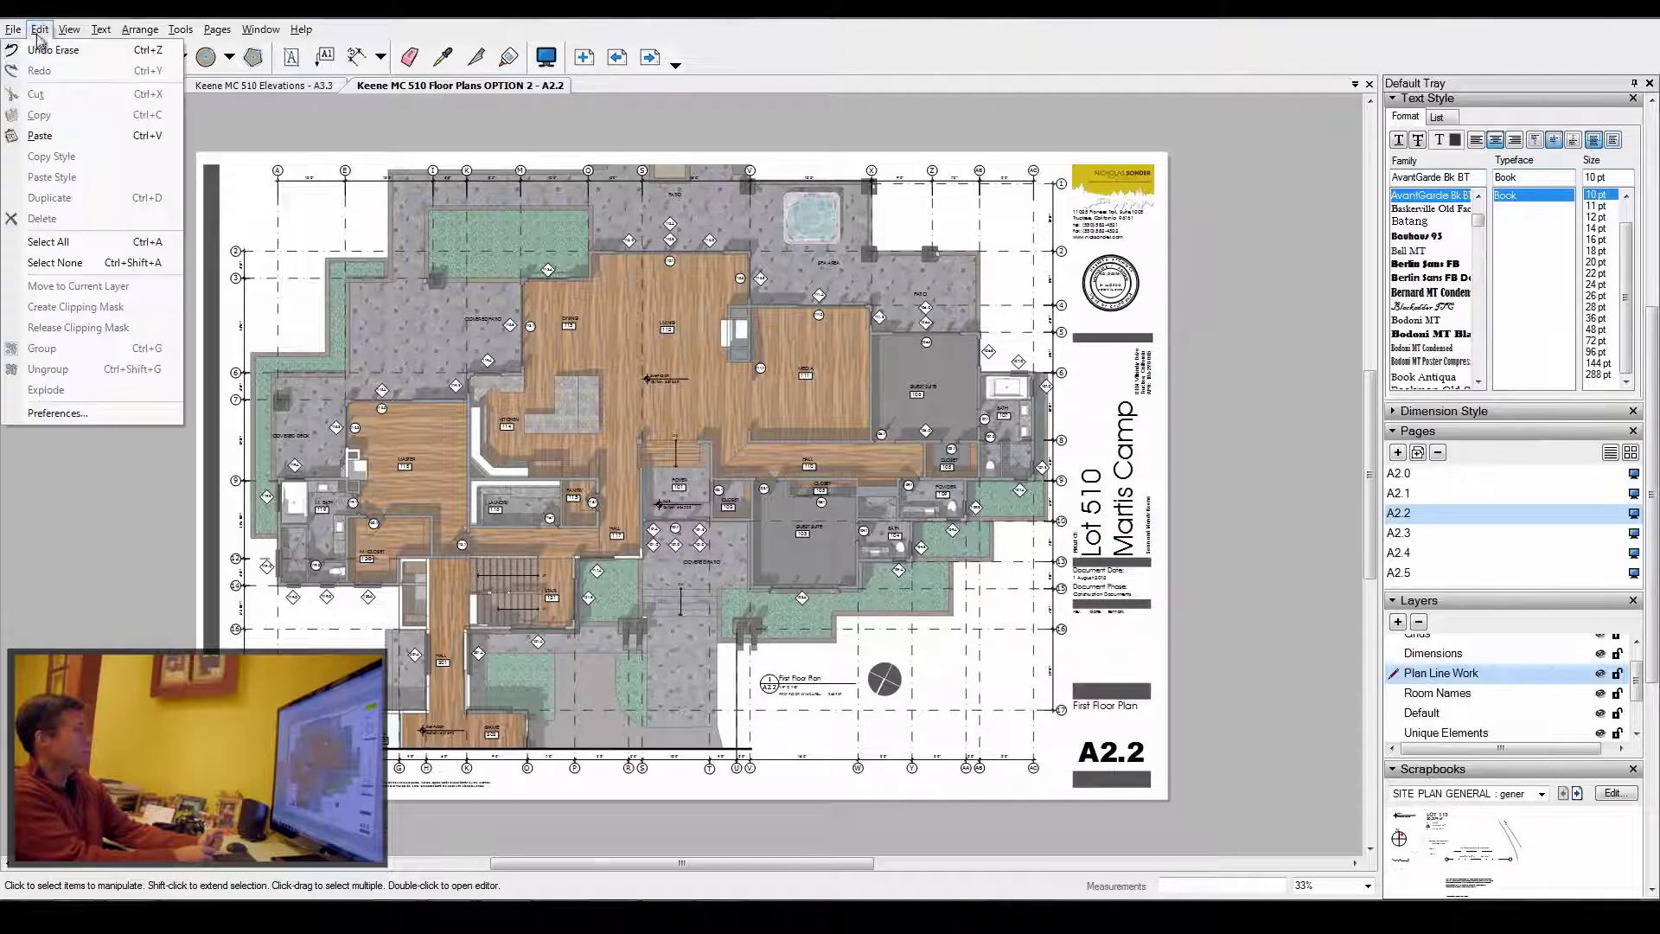
left_click(40, 136)
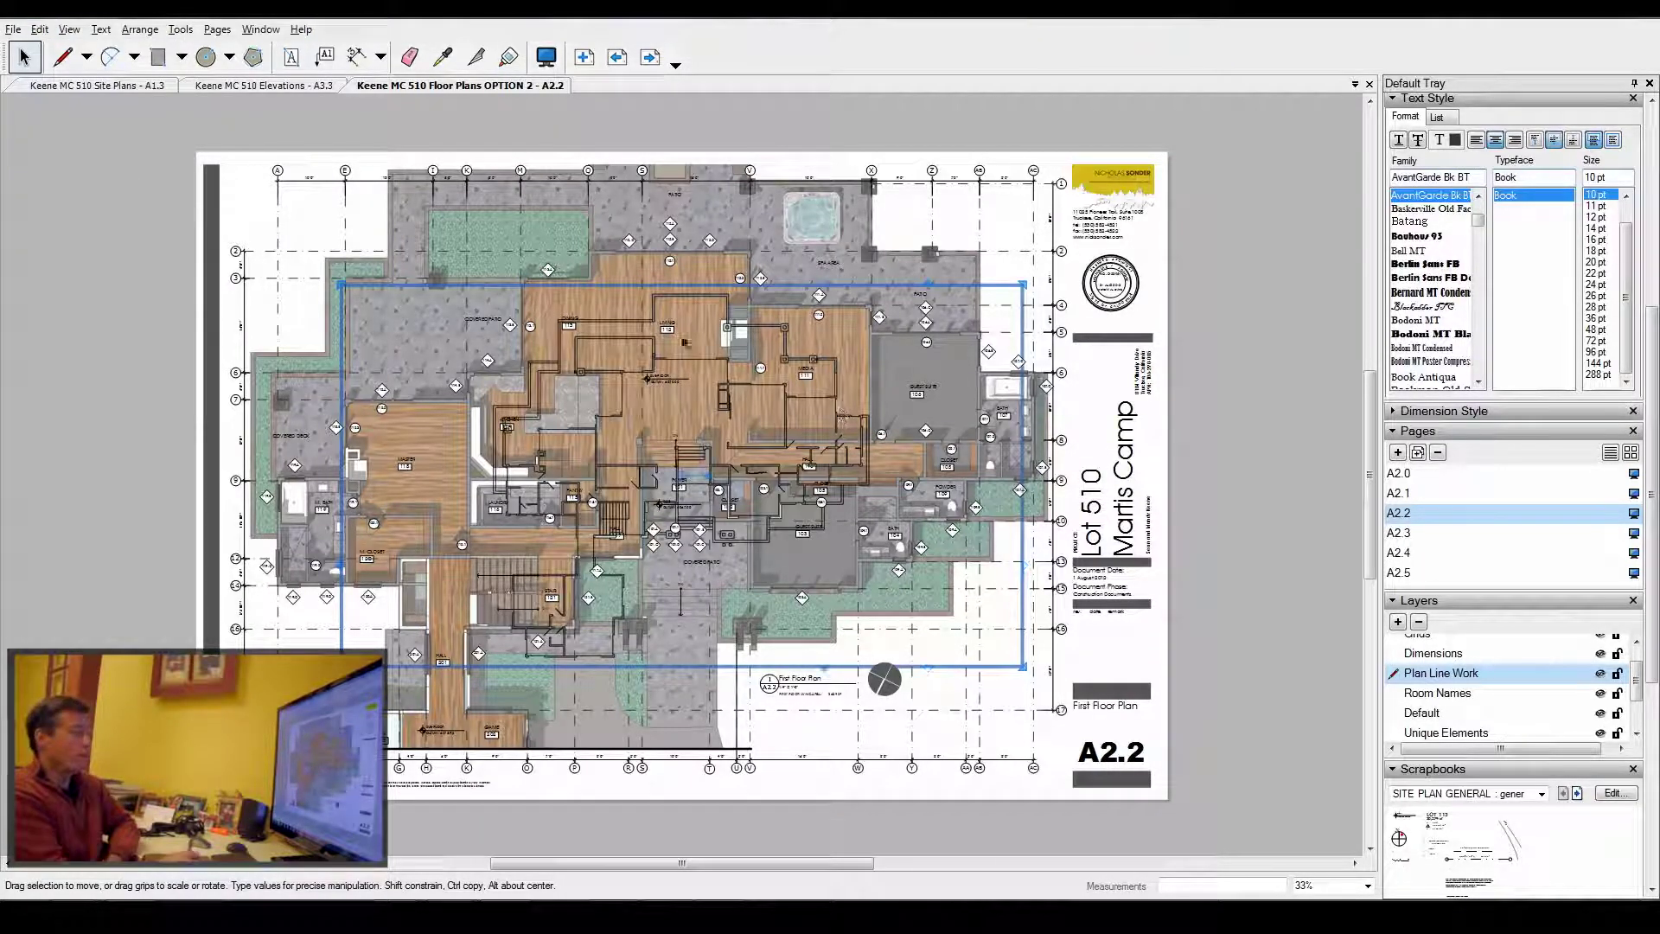
Set the pasted line work viewport's scale to 1/4" = 1'-0" (1:48) and its rendering mode to Vector.
left_click_drag(1651, 621, 1653, 795)
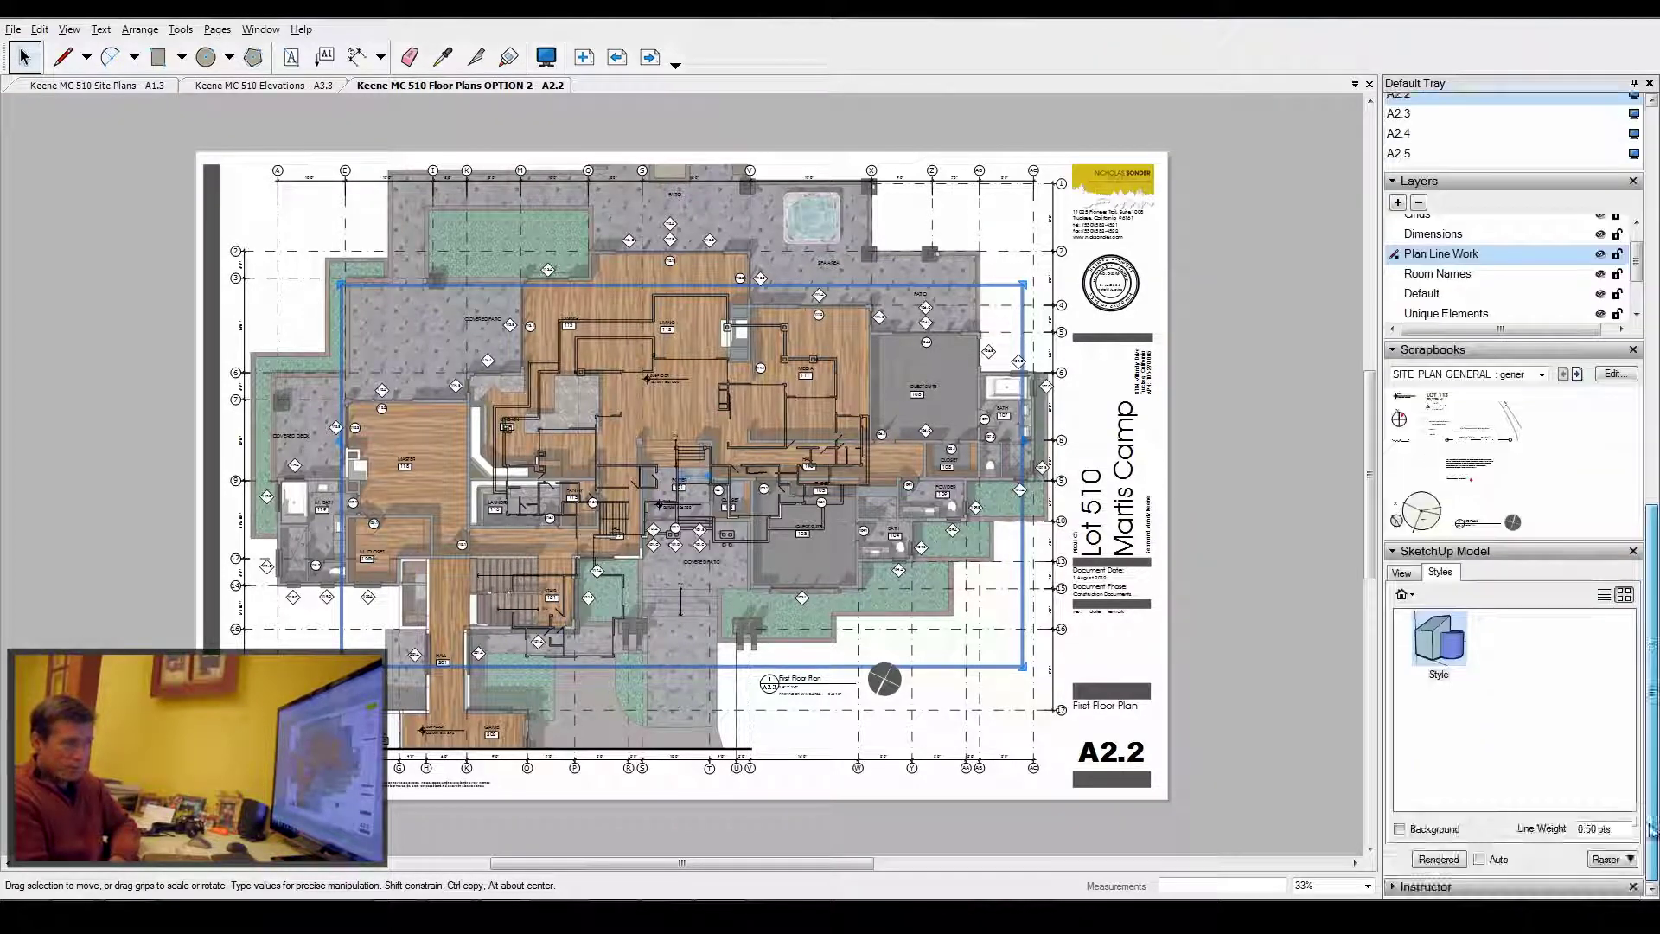
left_click(1401, 572)
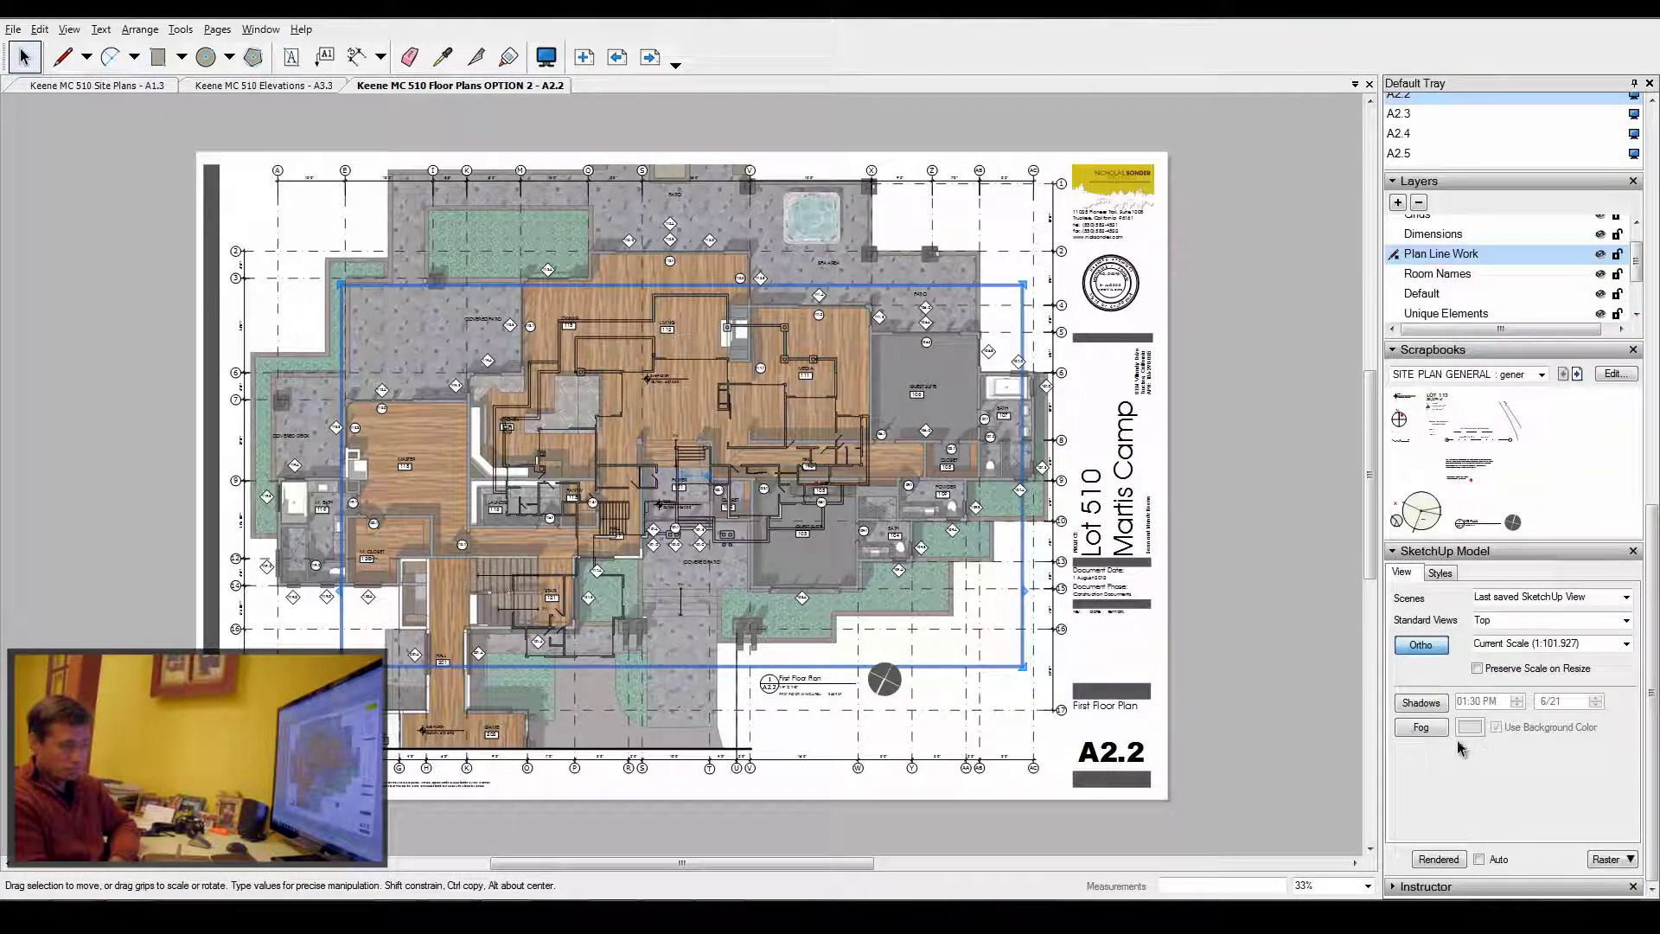
left_click(1627, 645)
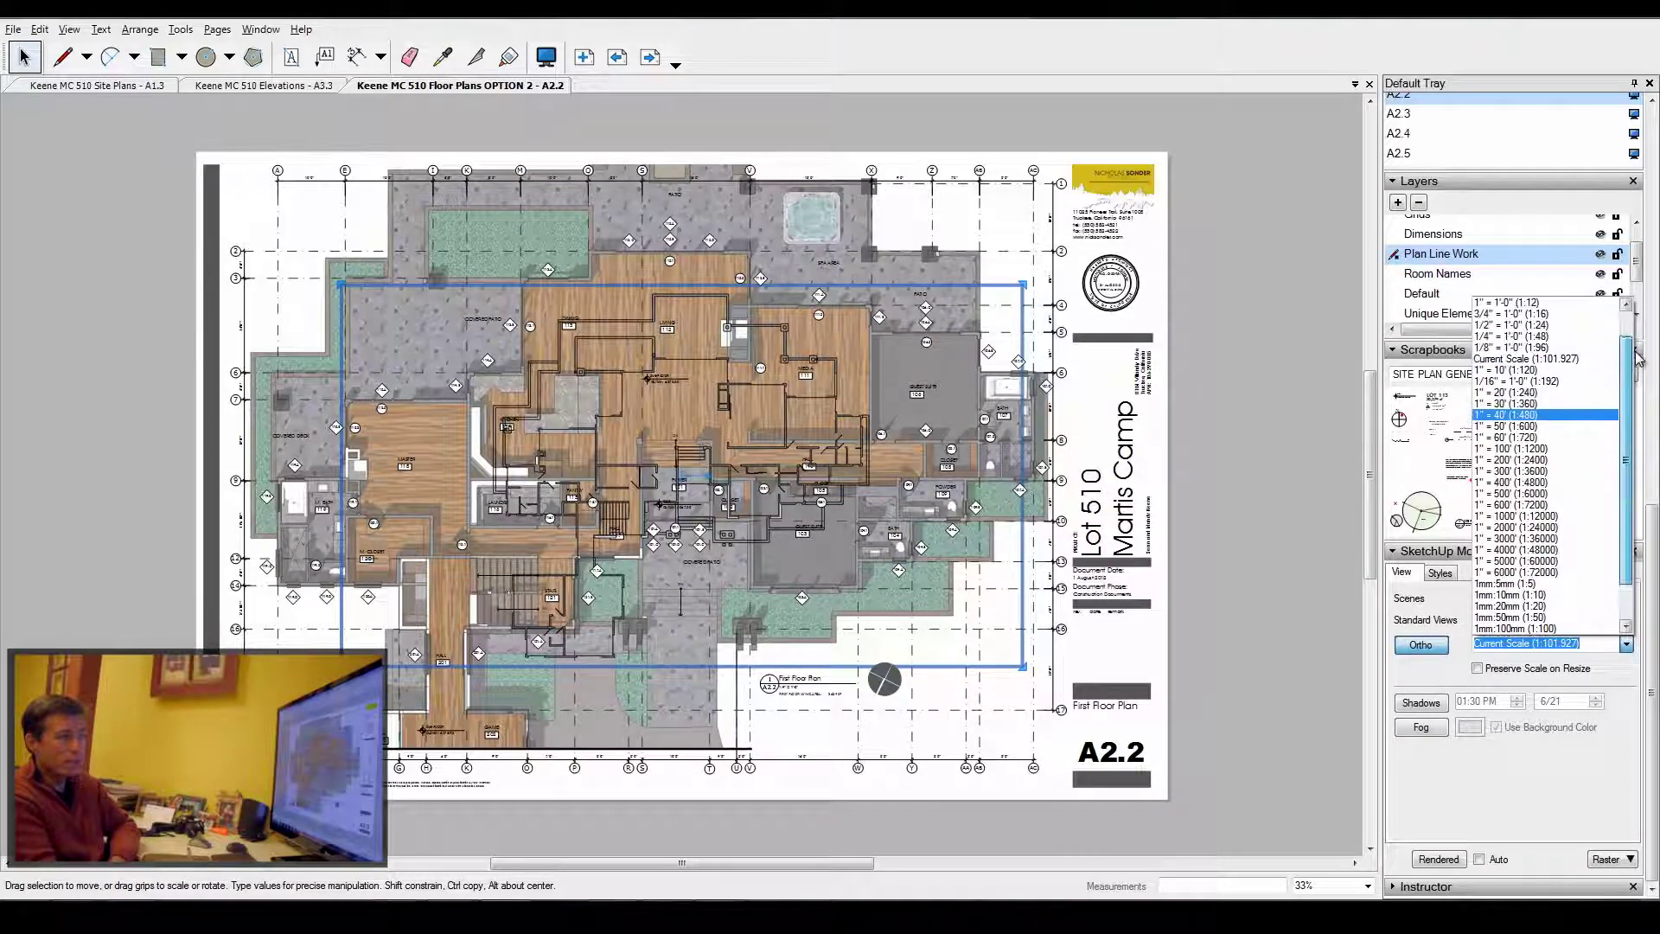
scroll(1625, 396, "up", 2)
left_click(1515, 347)
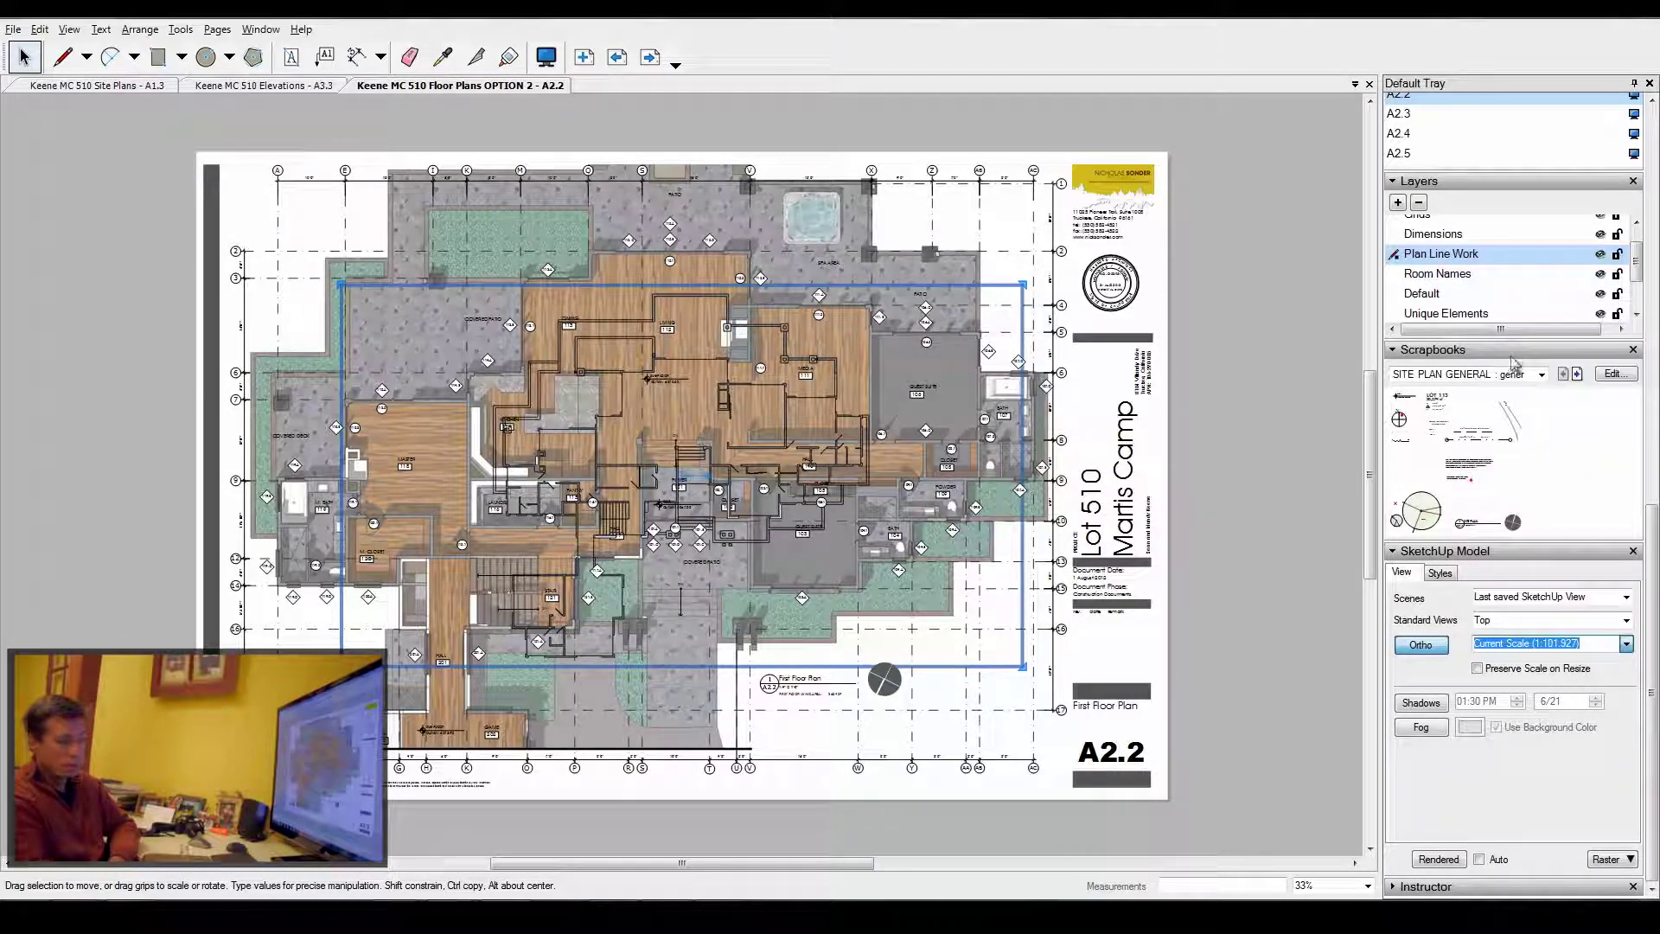
left_click(1632, 861)
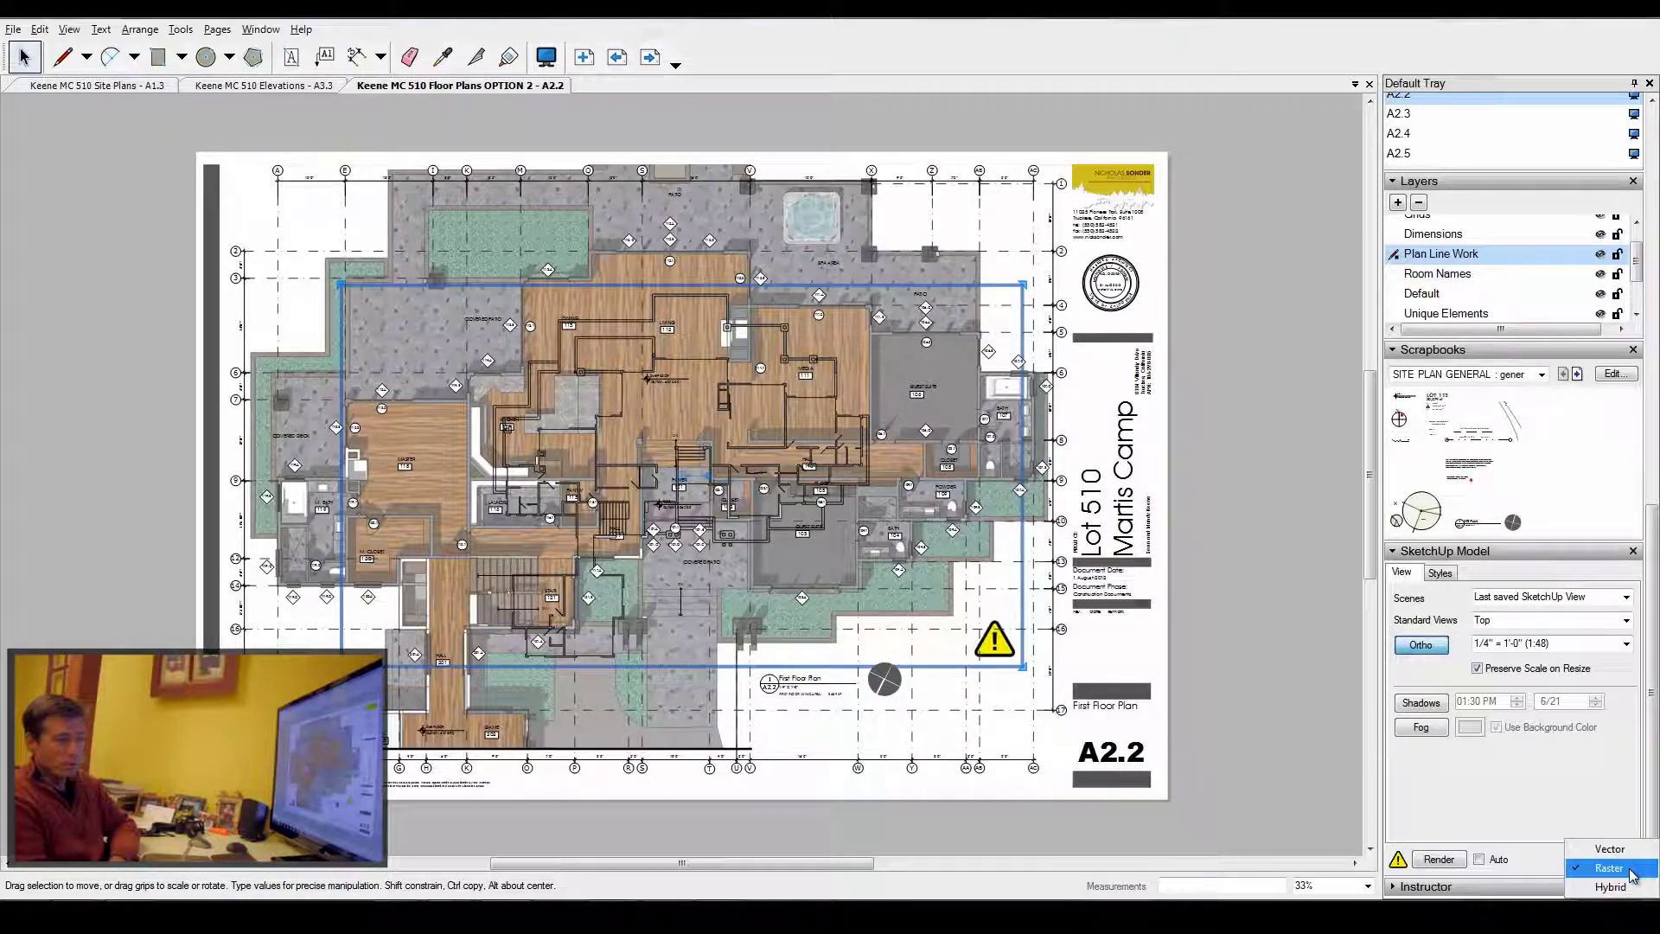
left_click(1631, 855)
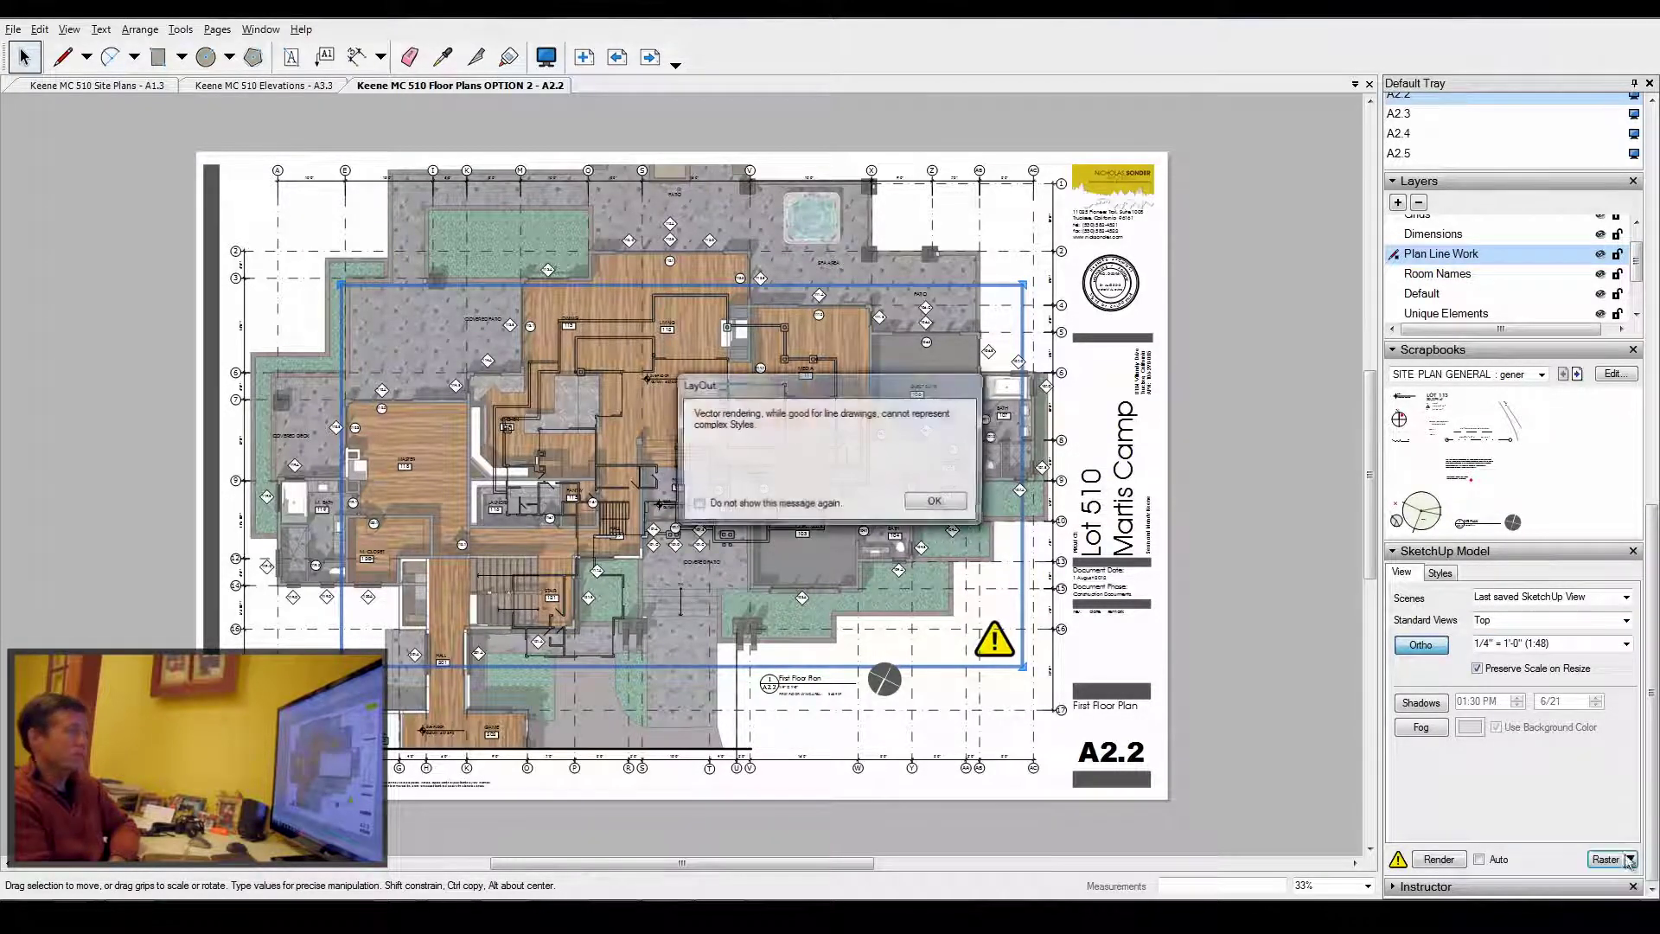
left_click(937, 503)
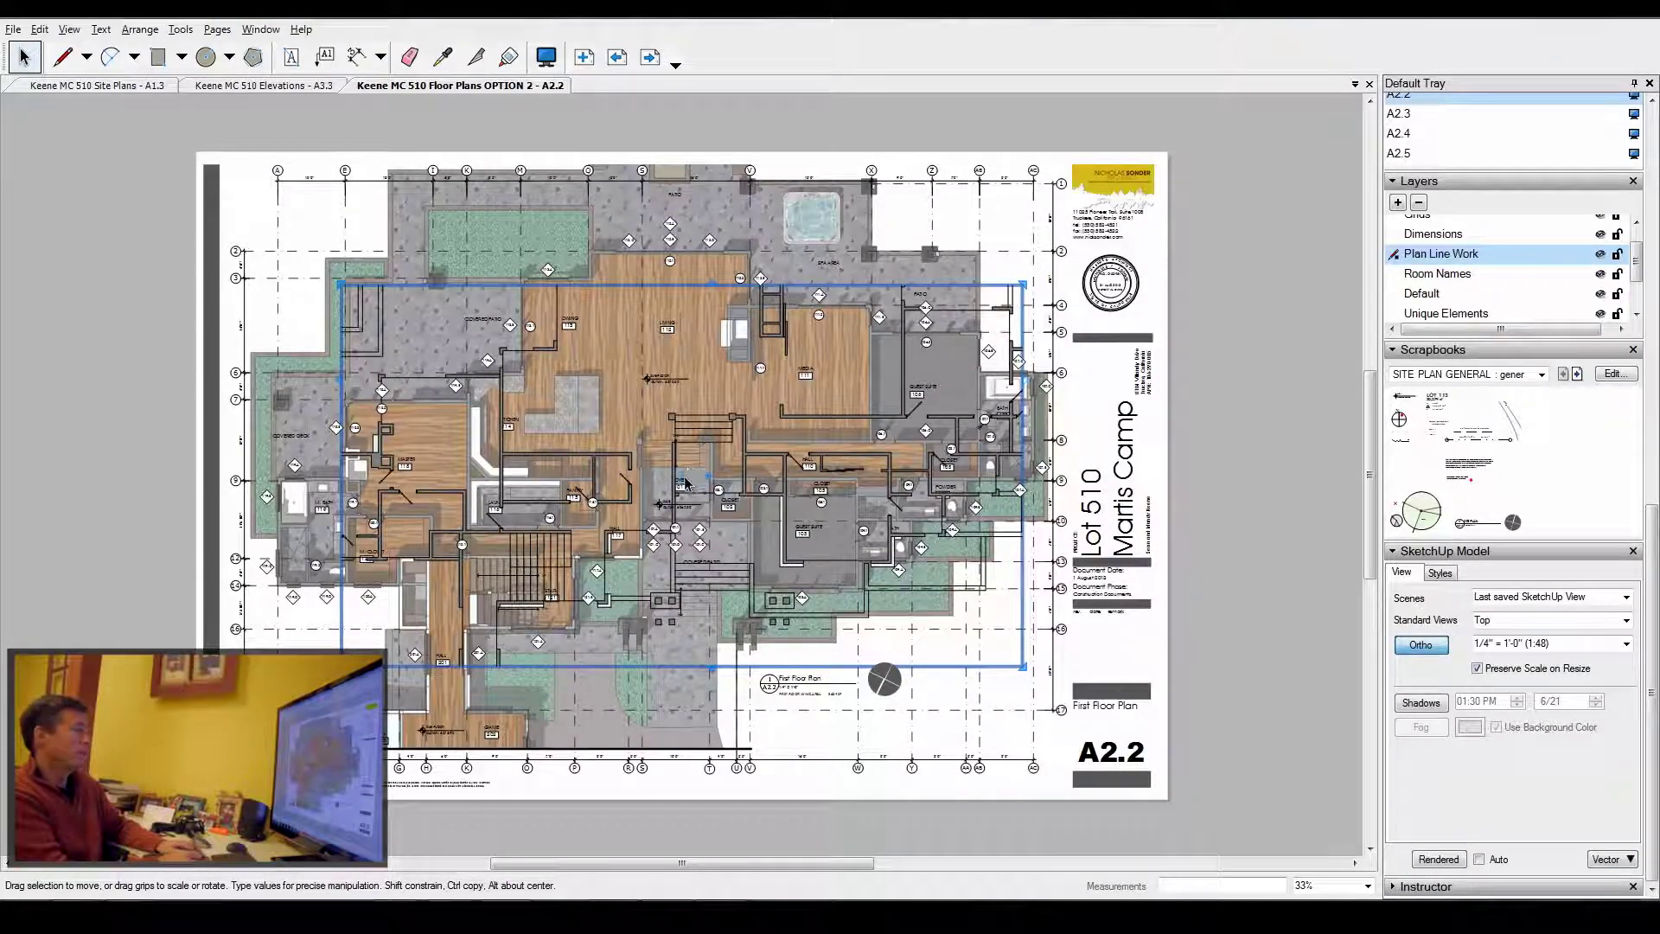
Move the line work viewport so its kitchen wall corner snaps onto the matching corner of the floor plan, and check the alignment up close.
scroll(685, 481, "up", 4)
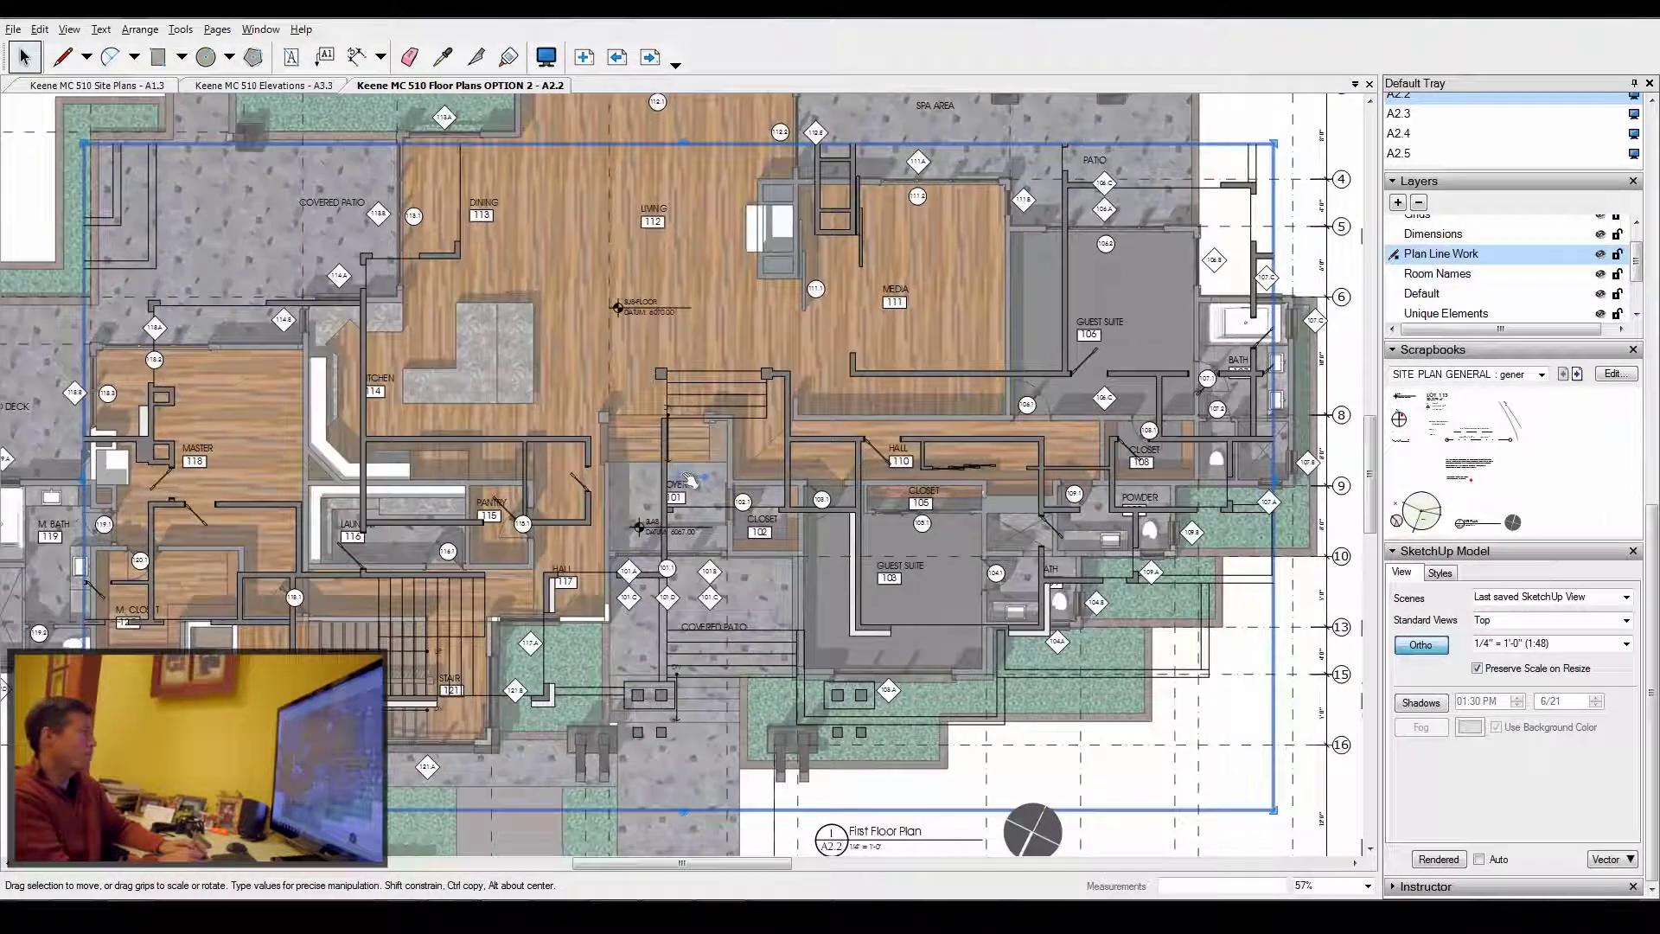
scroll(367, 259, "up", 3)
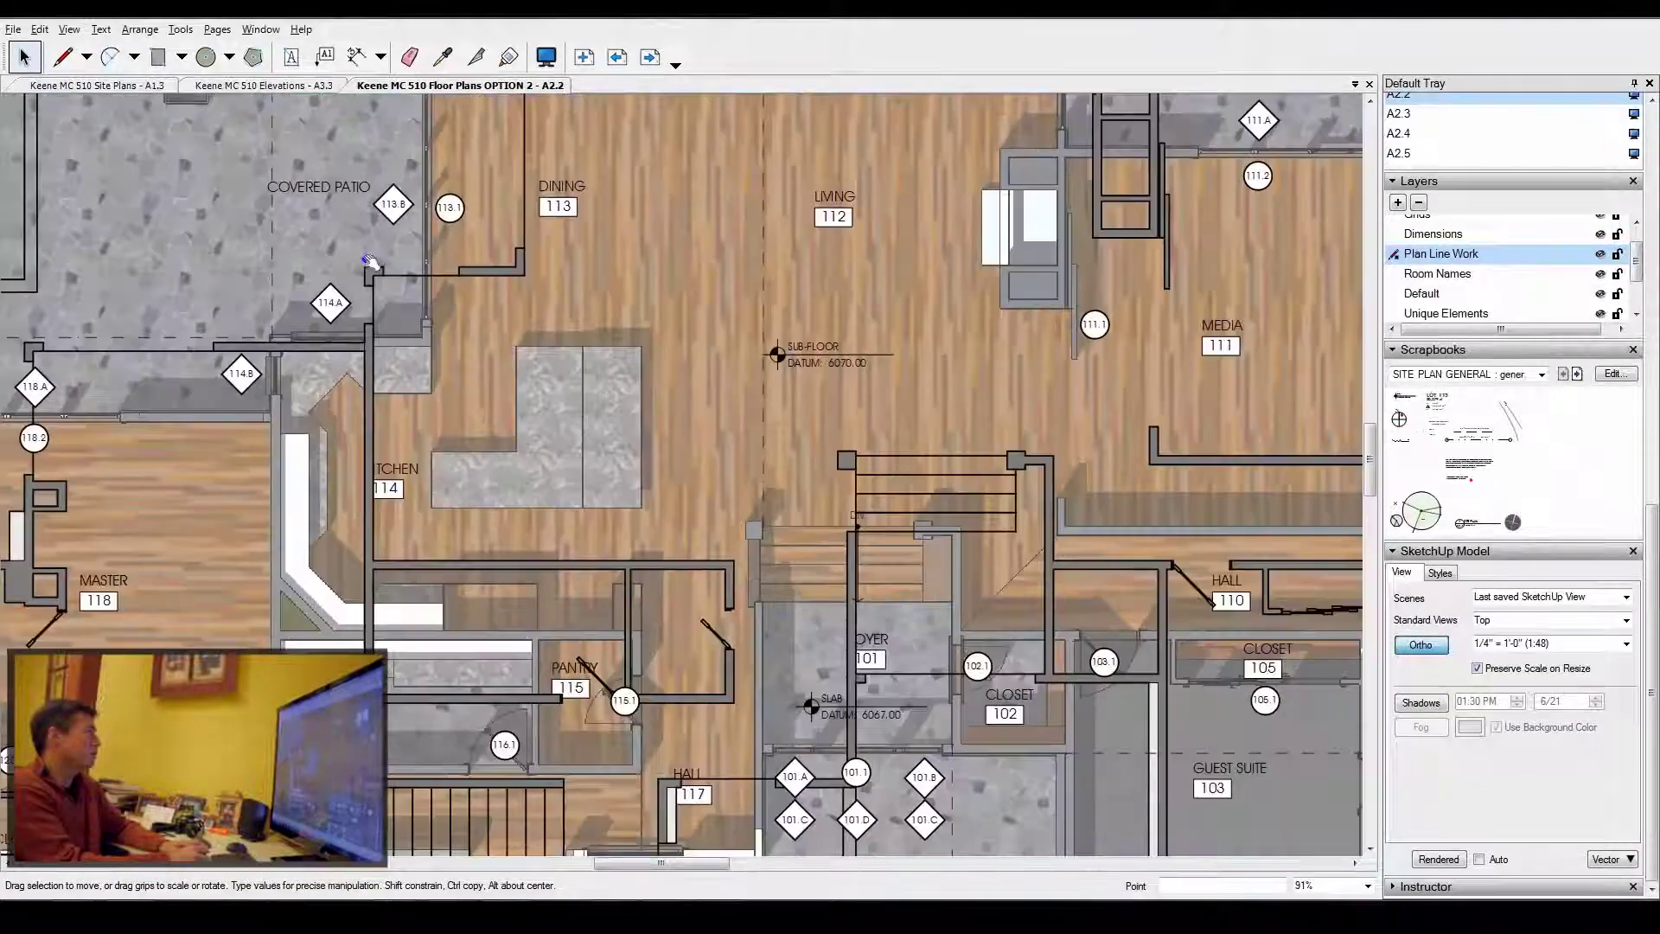
scroll(367, 259, "down", 2)
scroll(686, 516, "down", 1)
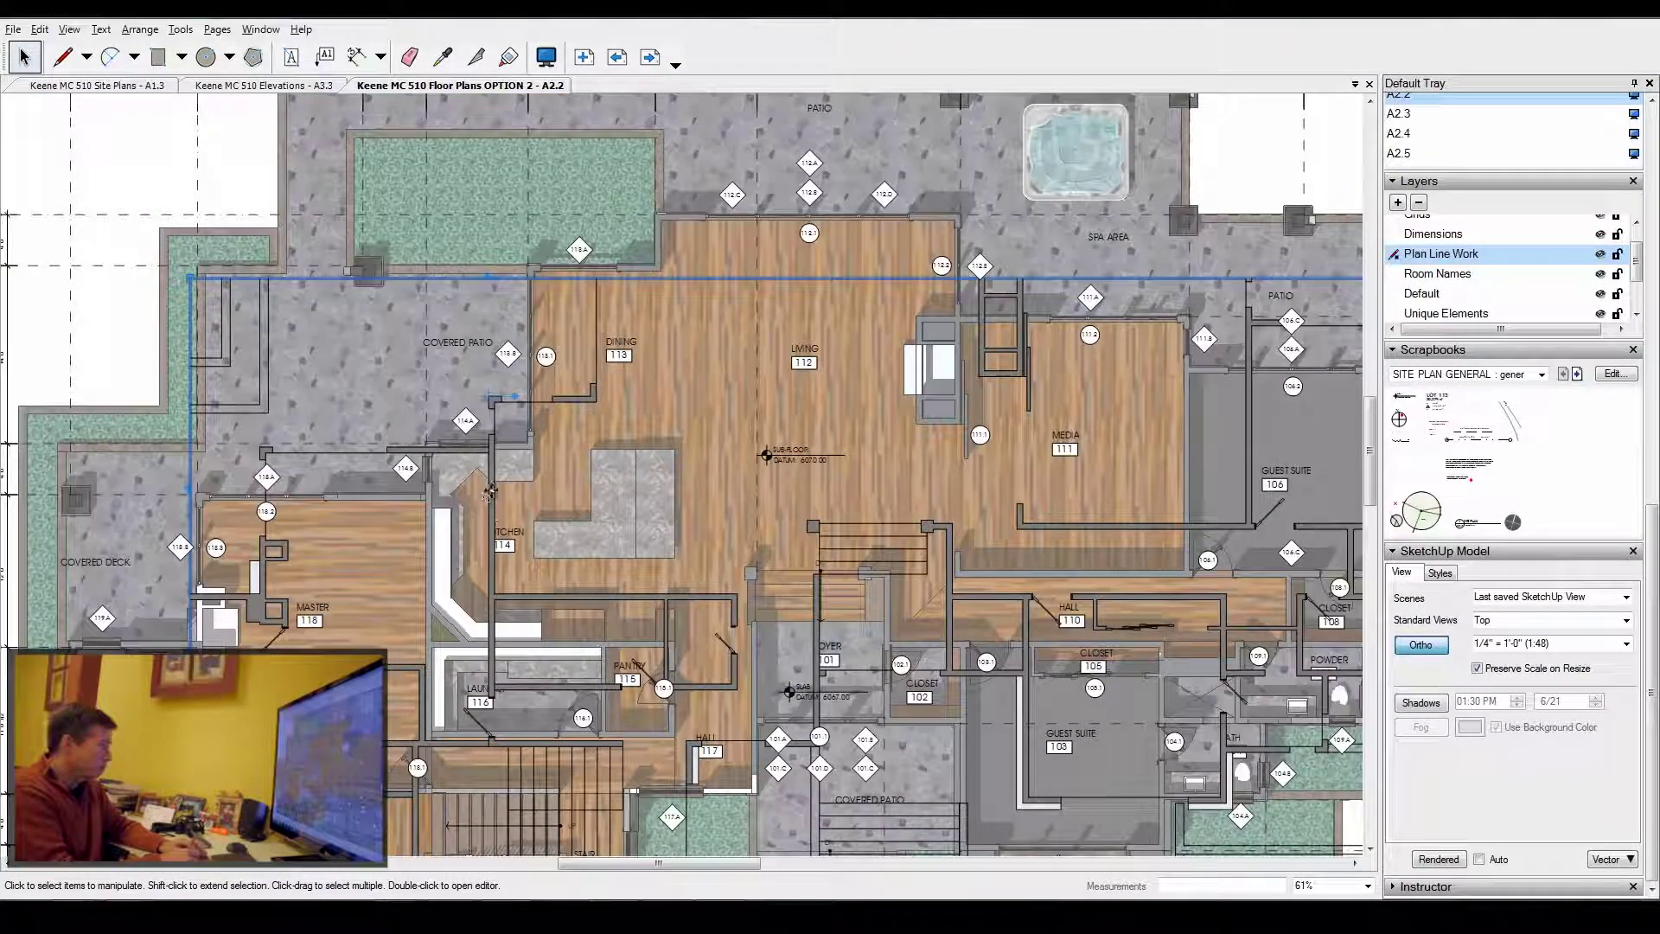
mouse_move(491, 496)
left_mouse_down()
mouse_move(437, 489)
mouse_move(422, 542)
left_mouse_up()
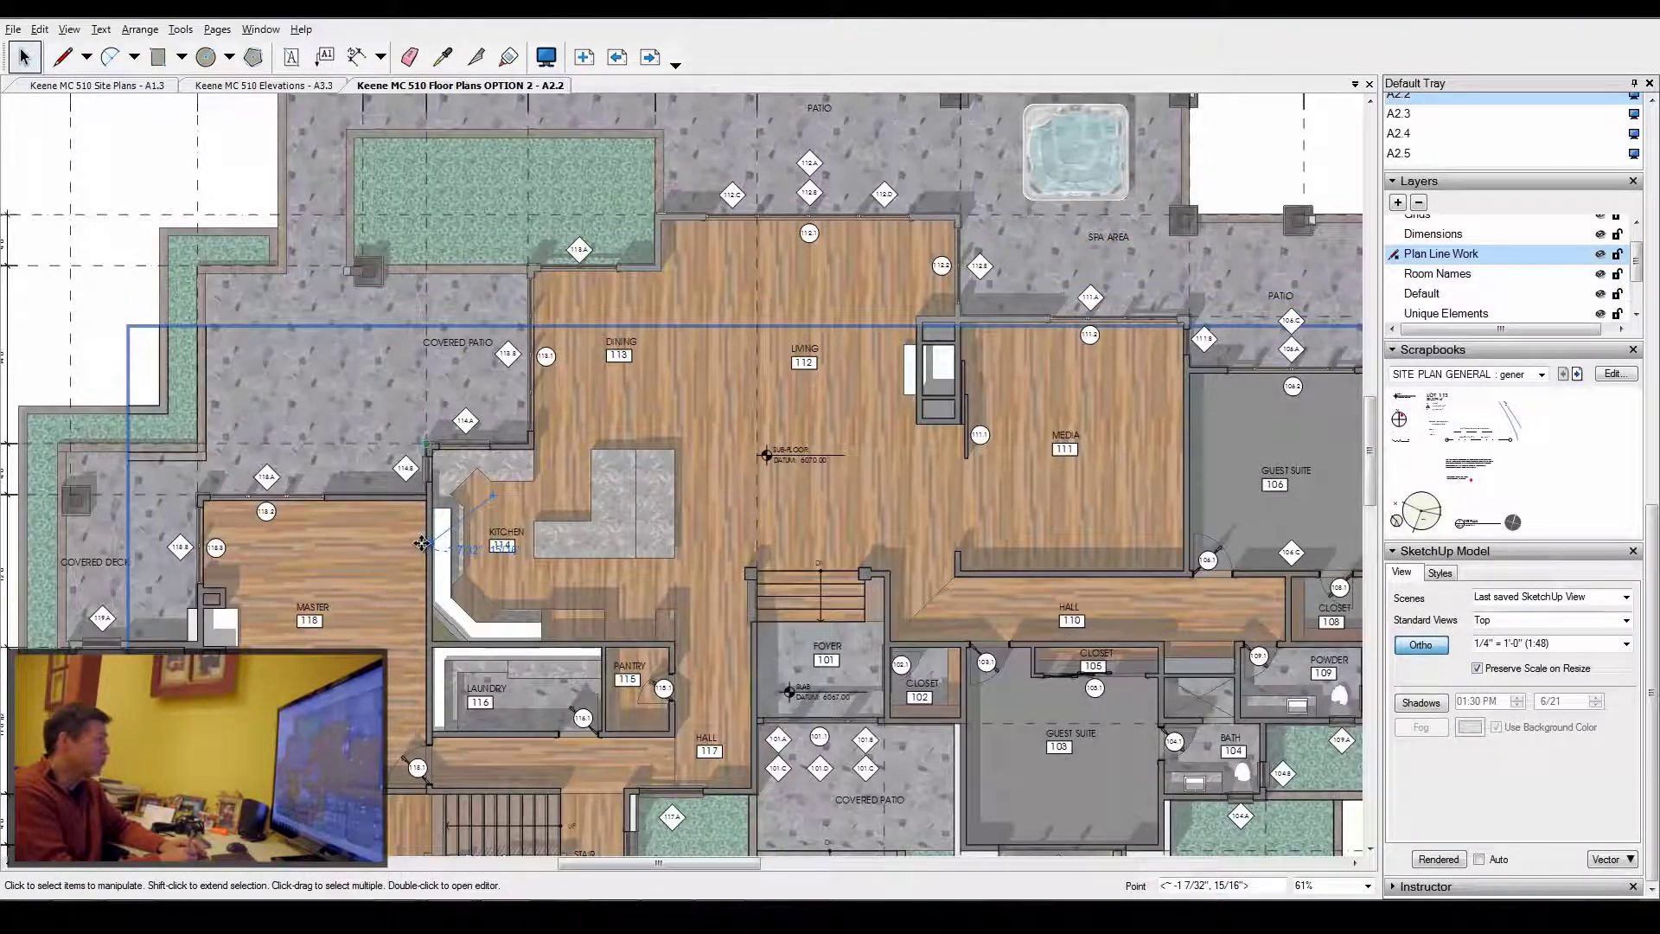
scroll(429, 434, "up", 5)
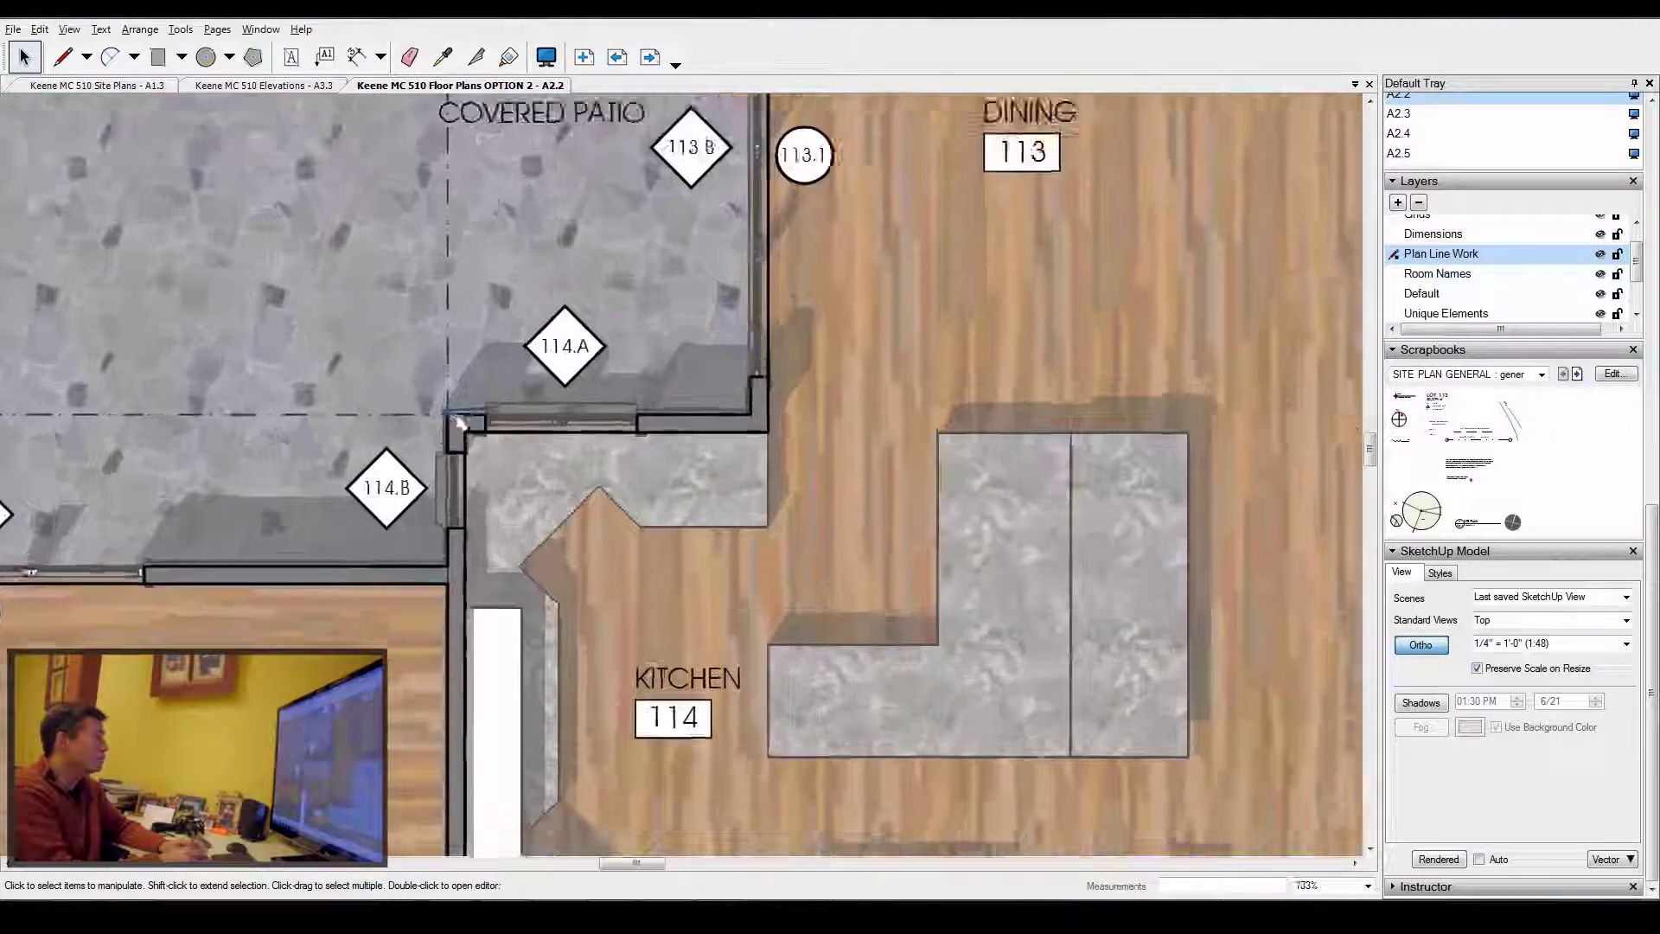
scroll(459, 422, "up", 6)
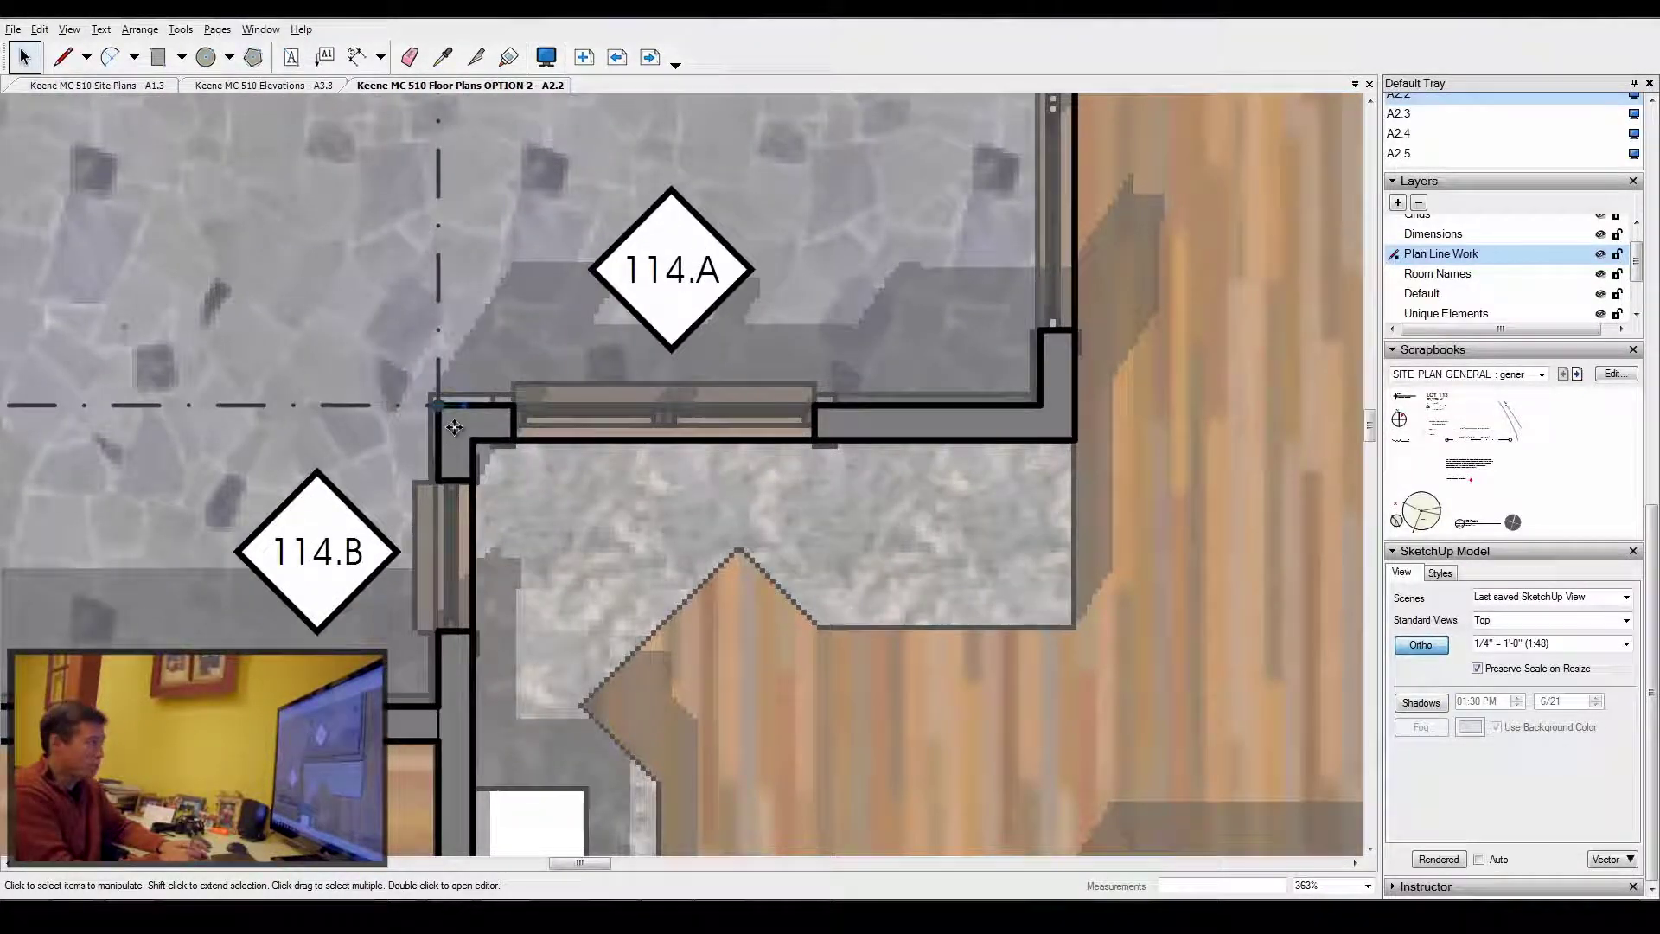
scroll(453, 427, "down", 8)
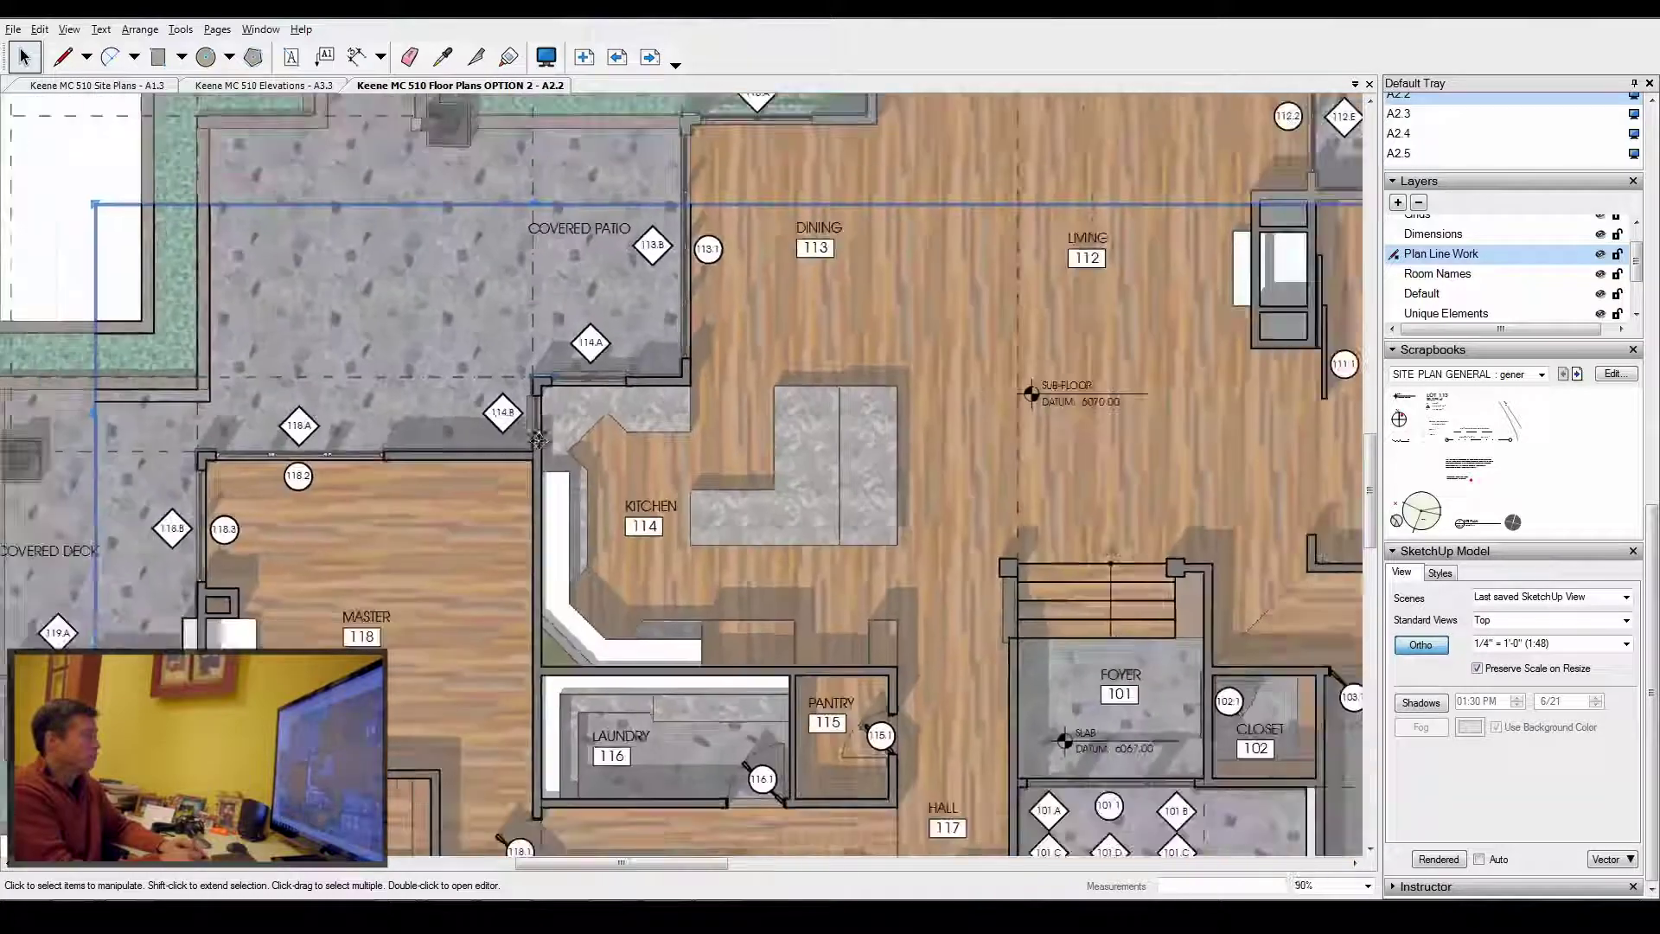
scroll(538, 439, "down", 6)
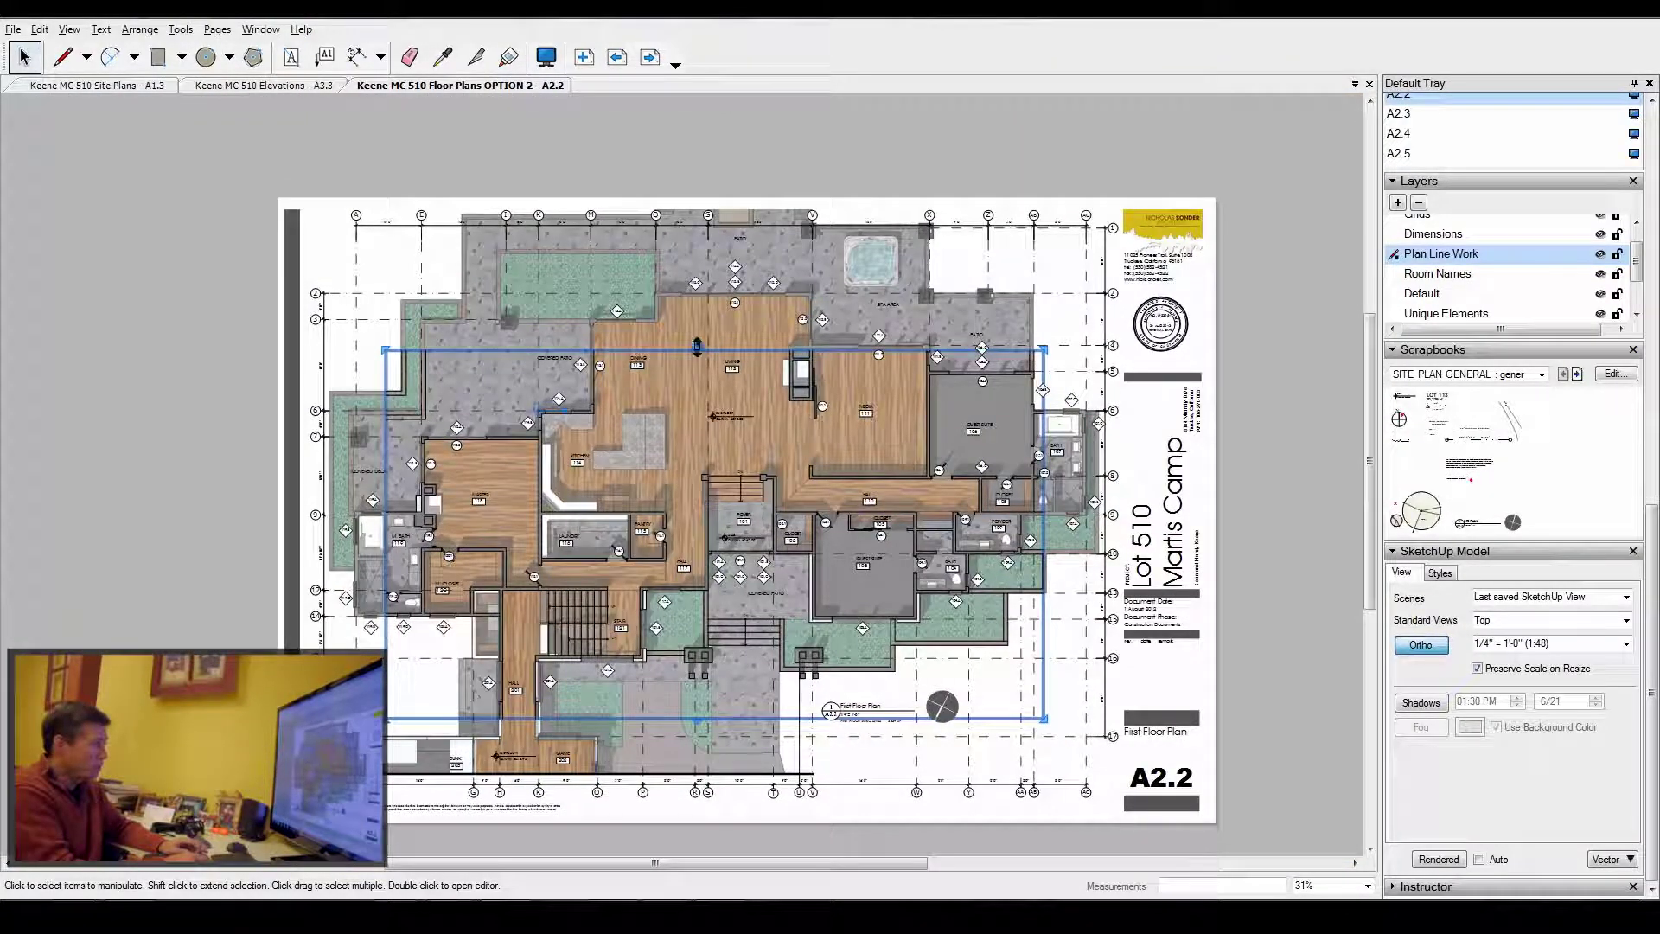
Stretch all four edges of the line work viewport so its frame covers the whole drawing area beside the title block.
left_click_drag(697, 345, 1091, 208)
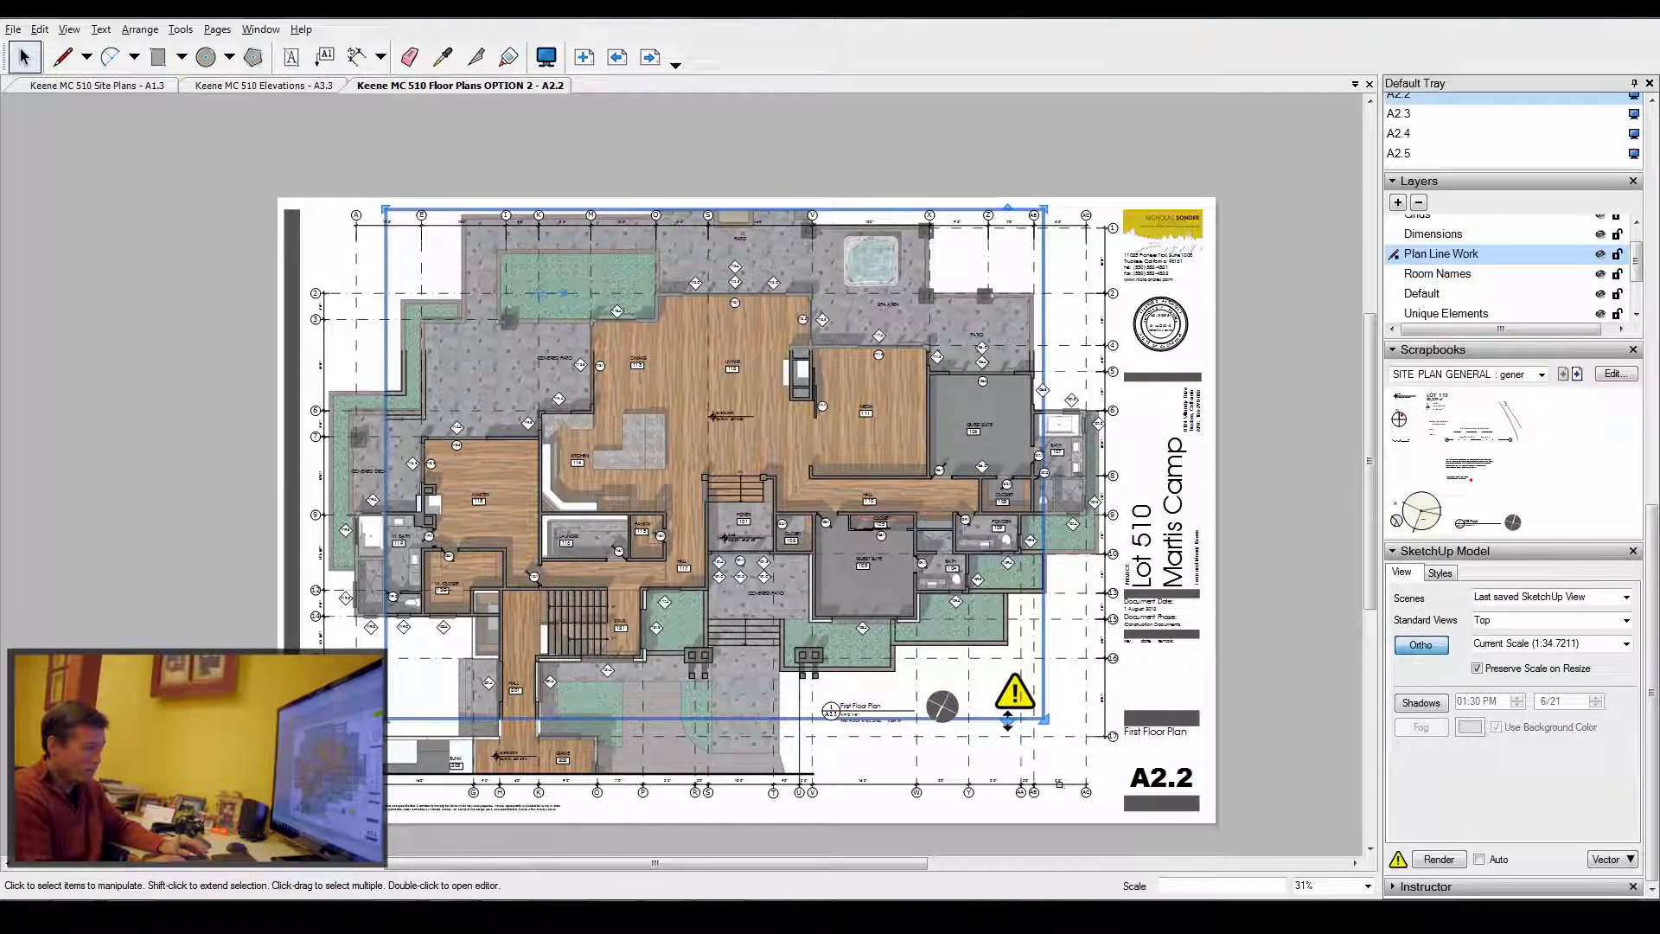
left_click_drag(1008, 720, 1124, 806)
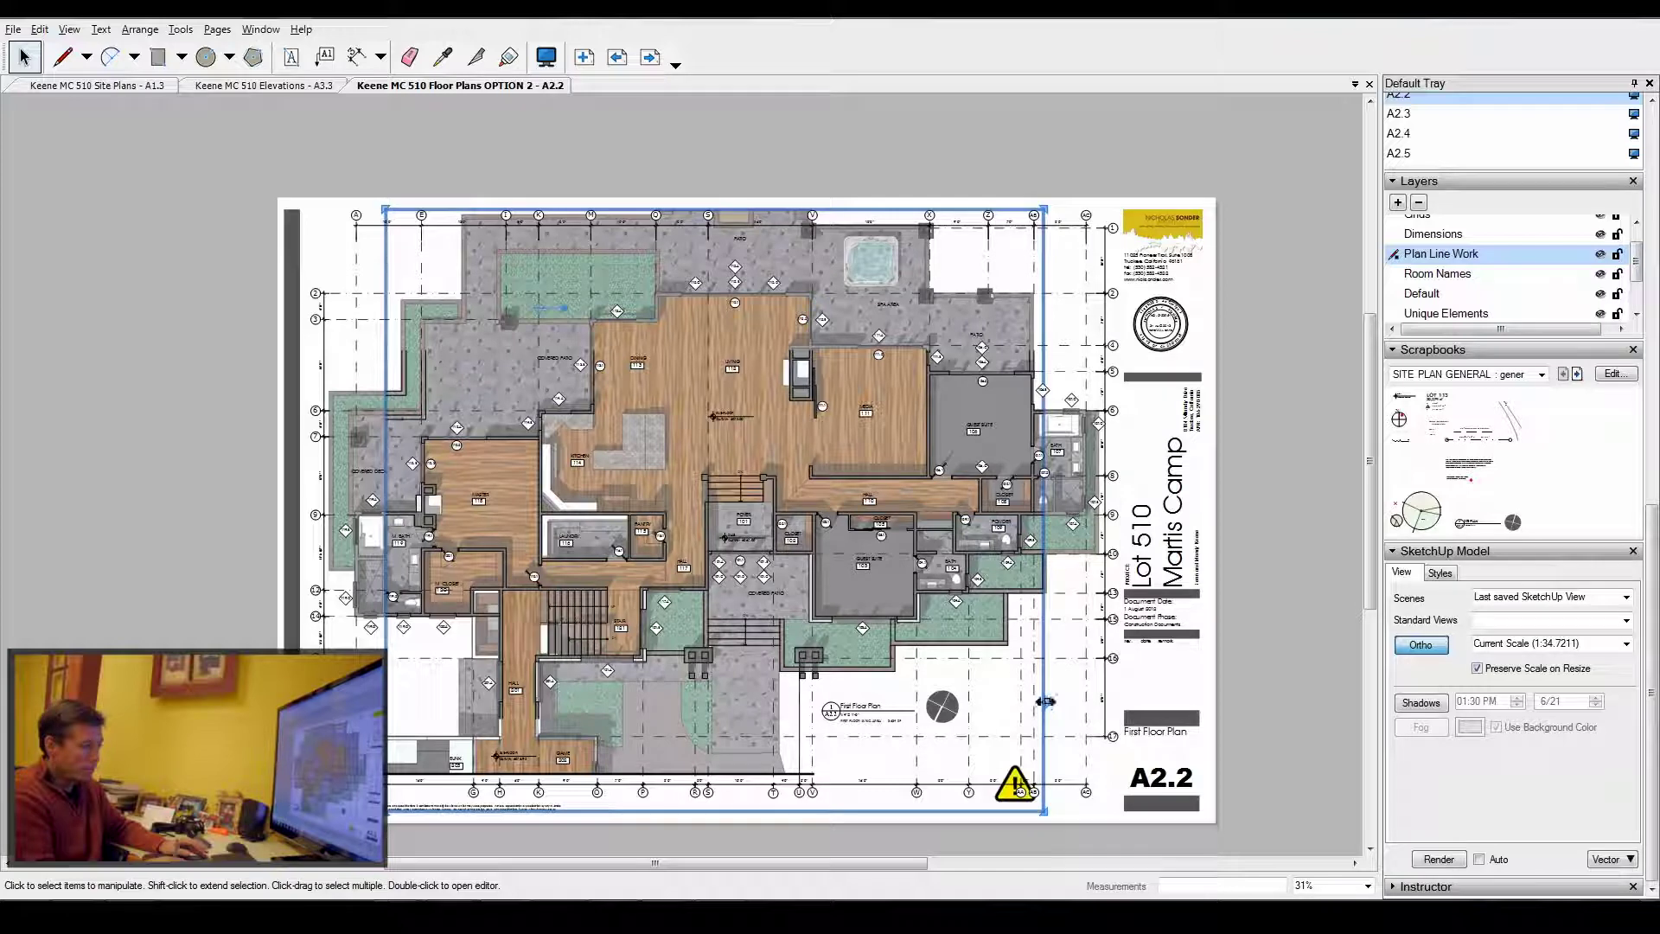
left_click_drag(1048, 701, 1124, 703)
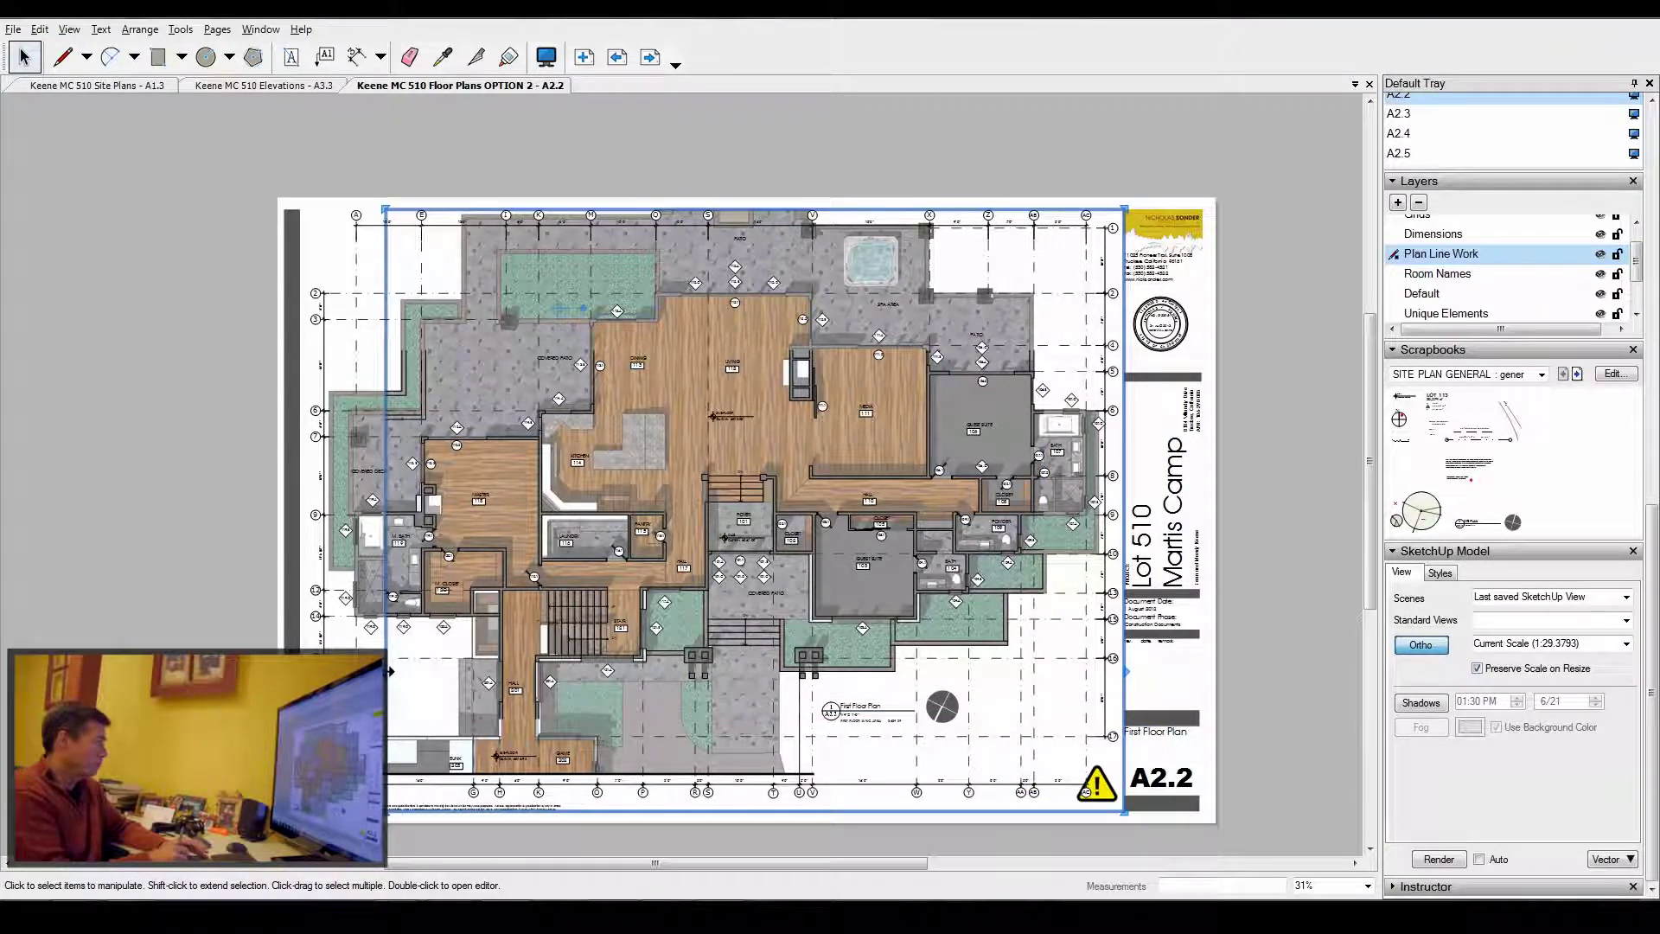
left_click_drag(390, 671, 300, 671)
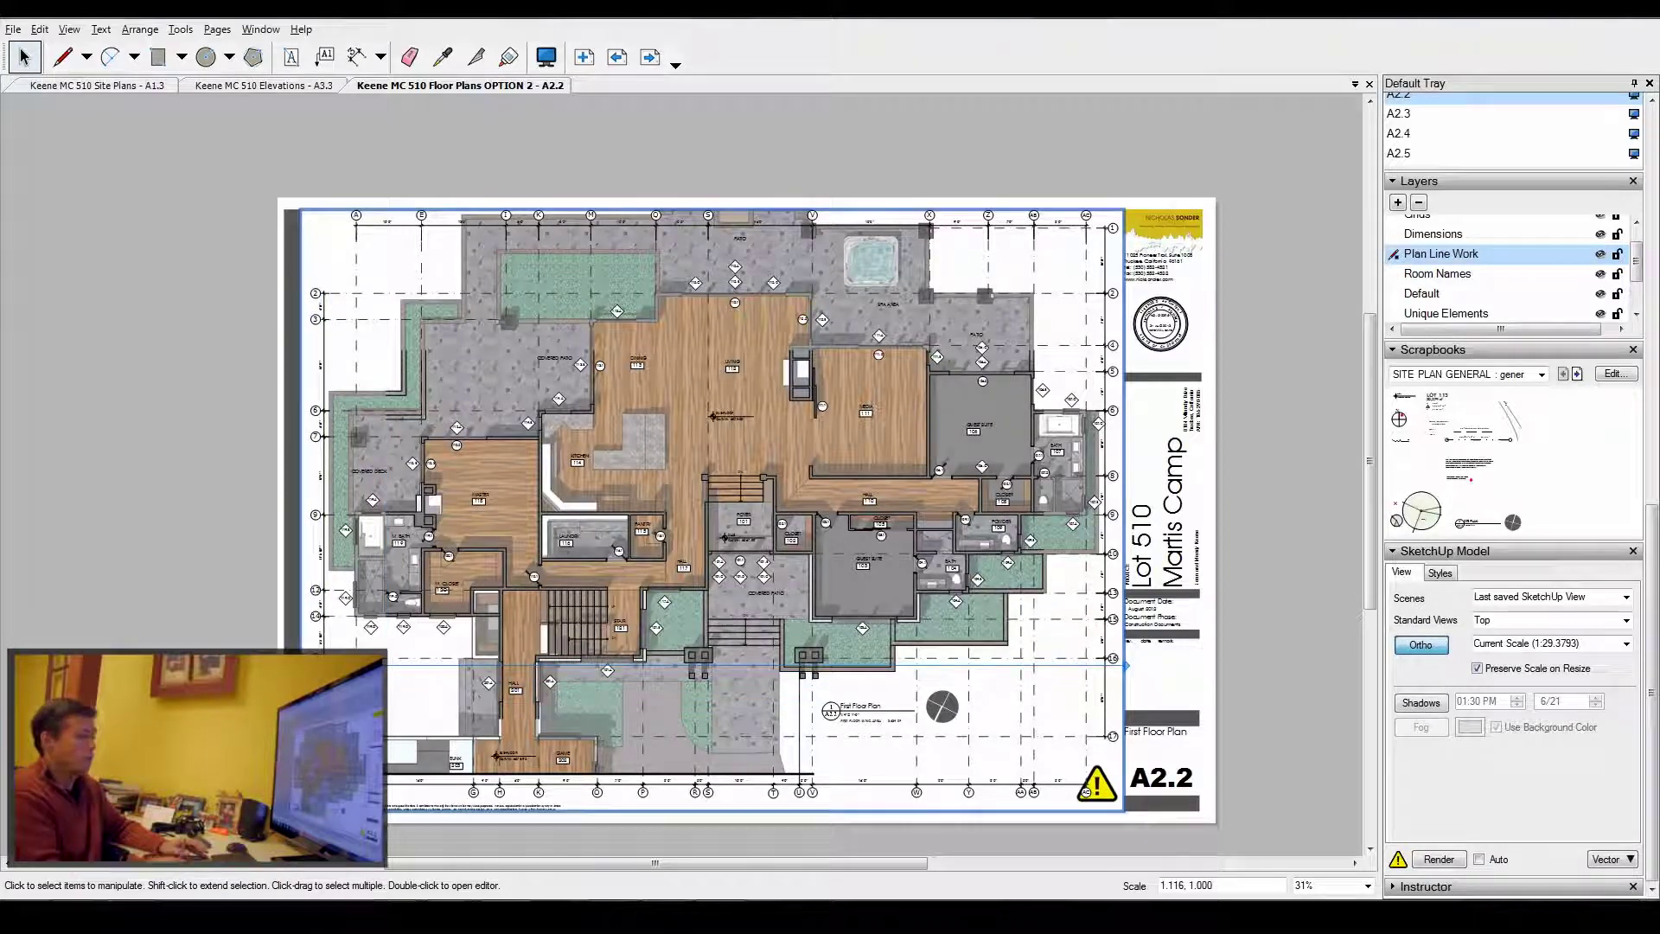
Render the line work viewport, raise its lower edge to the line at the floor plan's base, and render it again.
left_click(1438, 858)
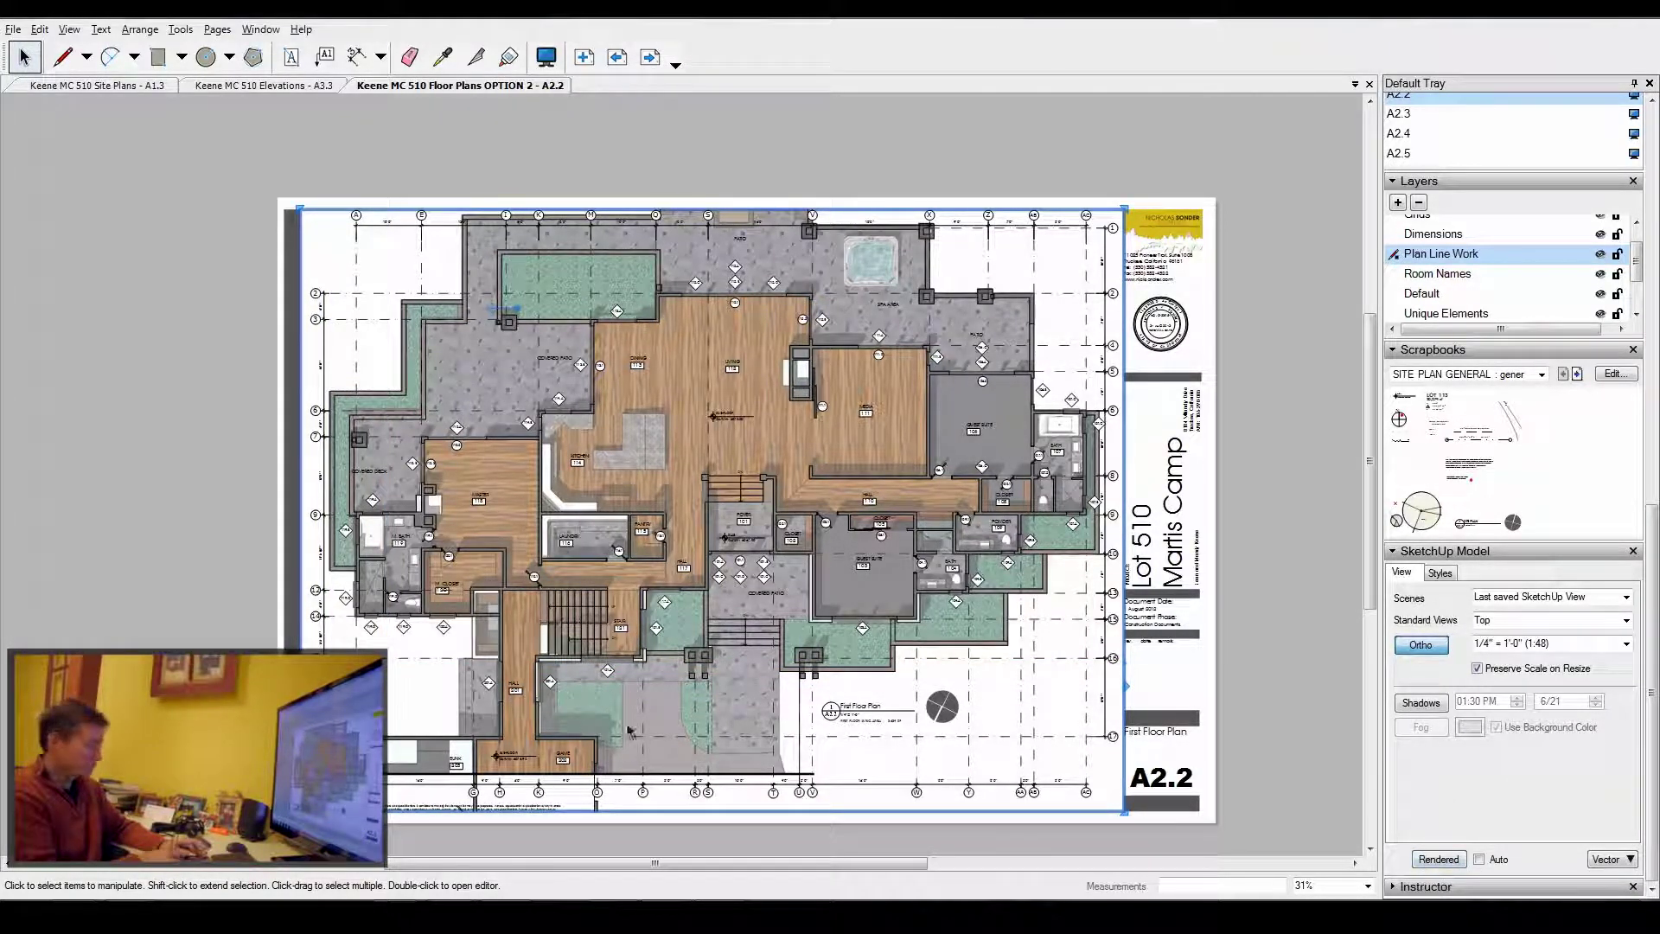
scroll(697, 777, "up", 1)
scroll(605, 791, "up", 2)
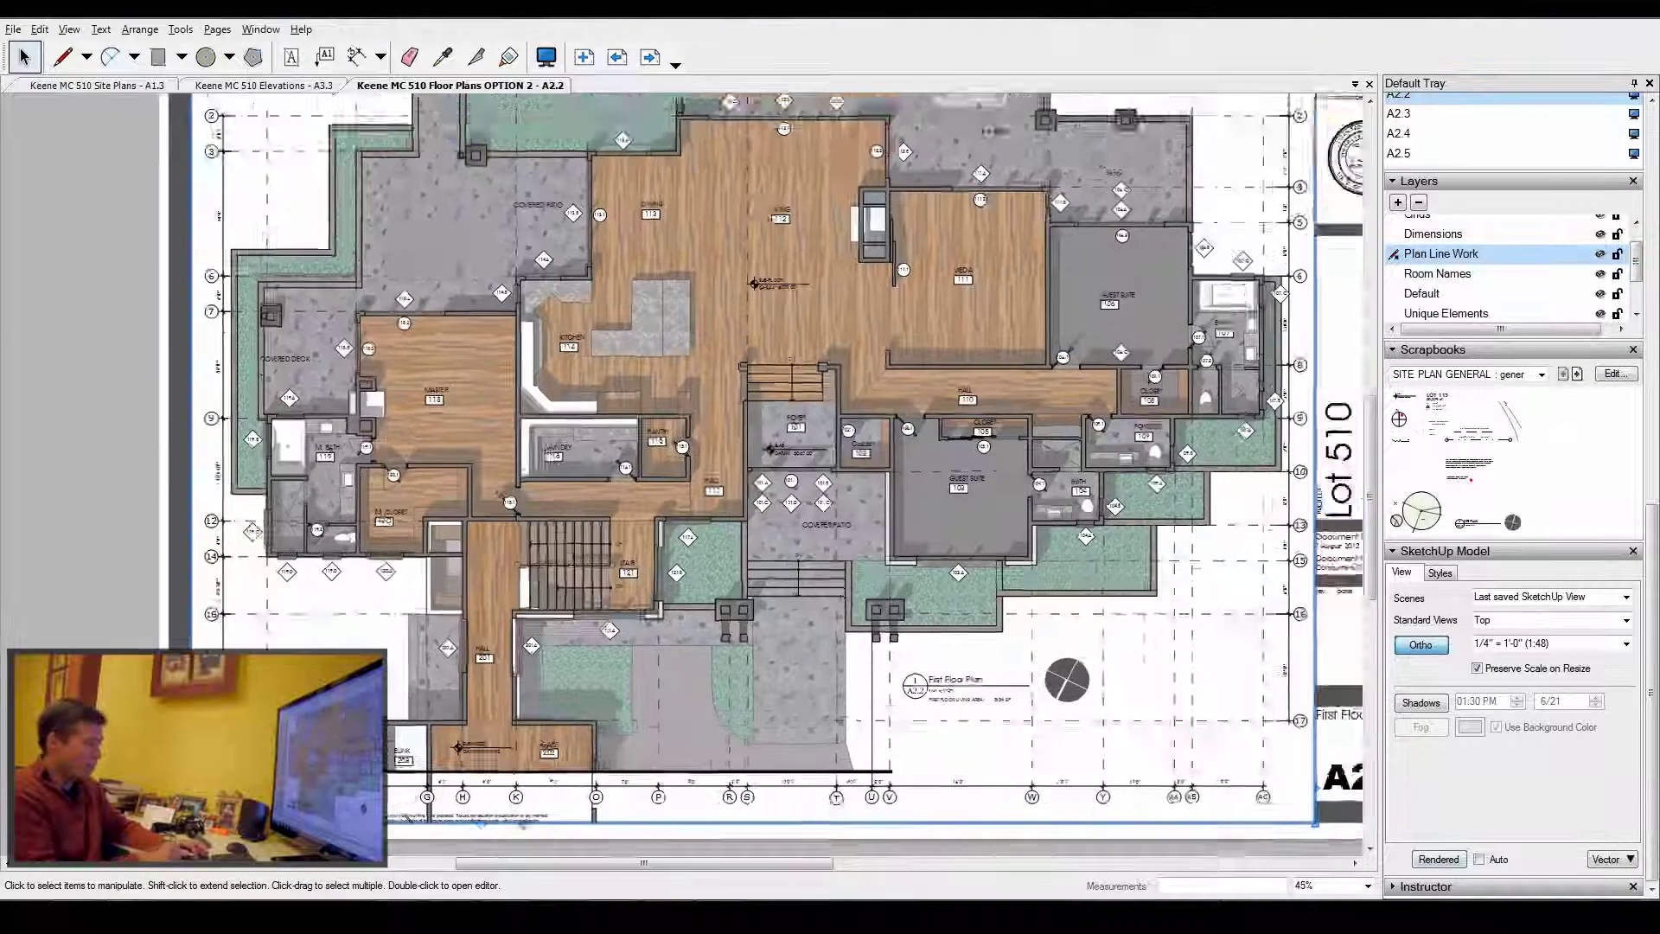
scroll(605, 791, "up", 1)
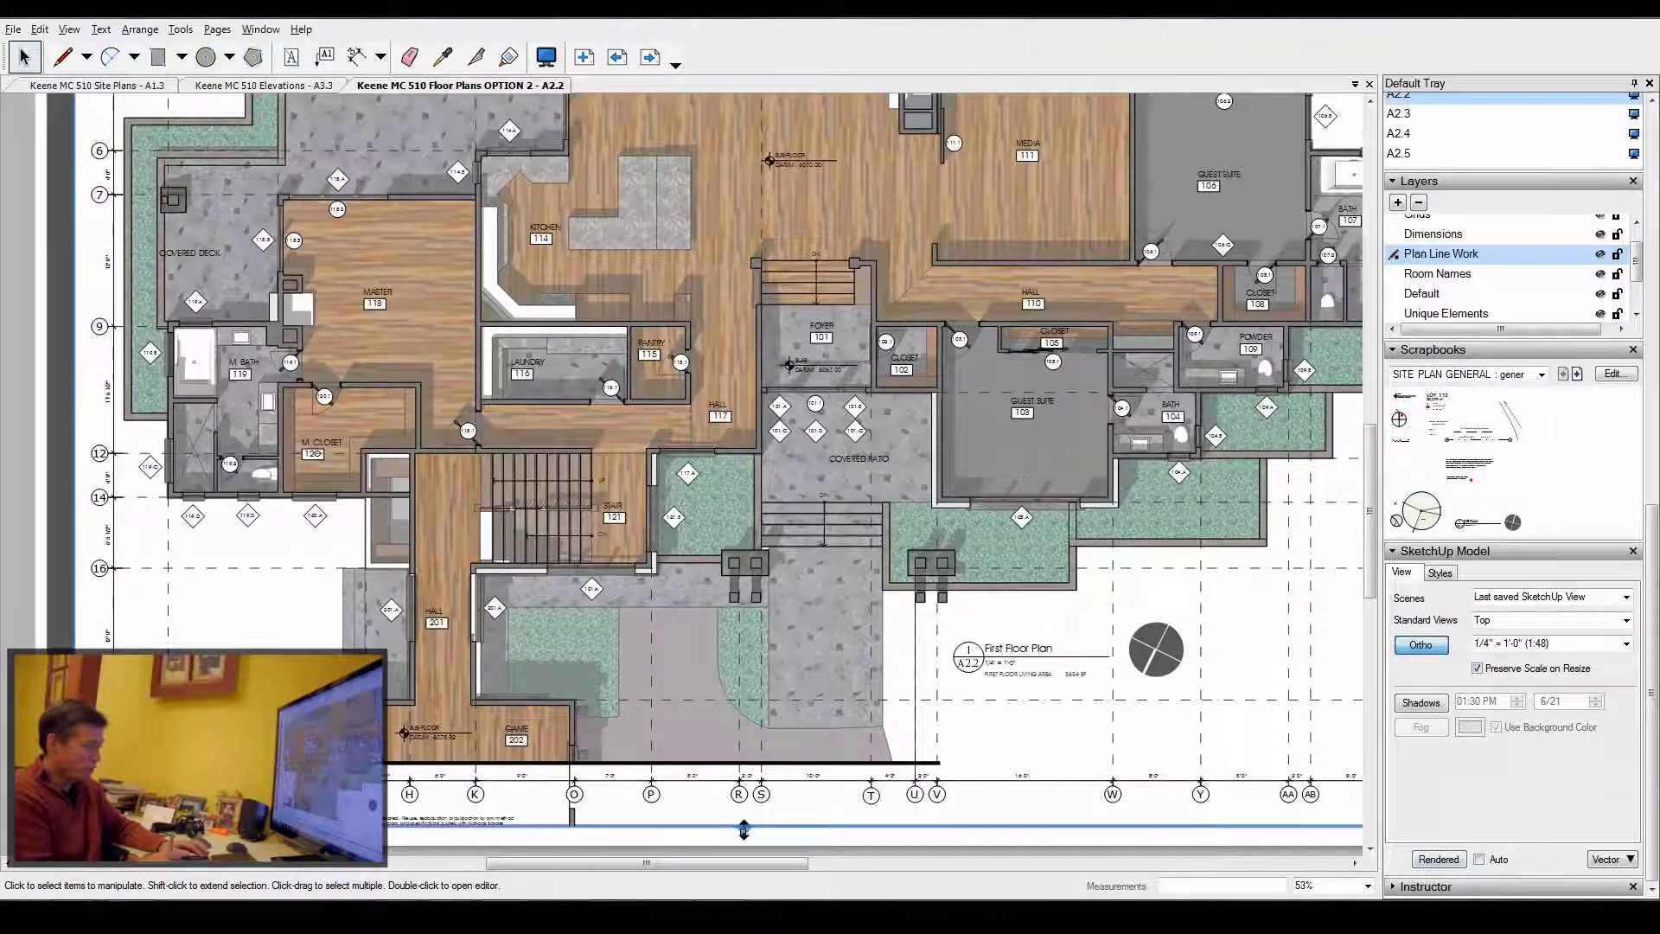
left_click_drag(743, 829, 938, 763)
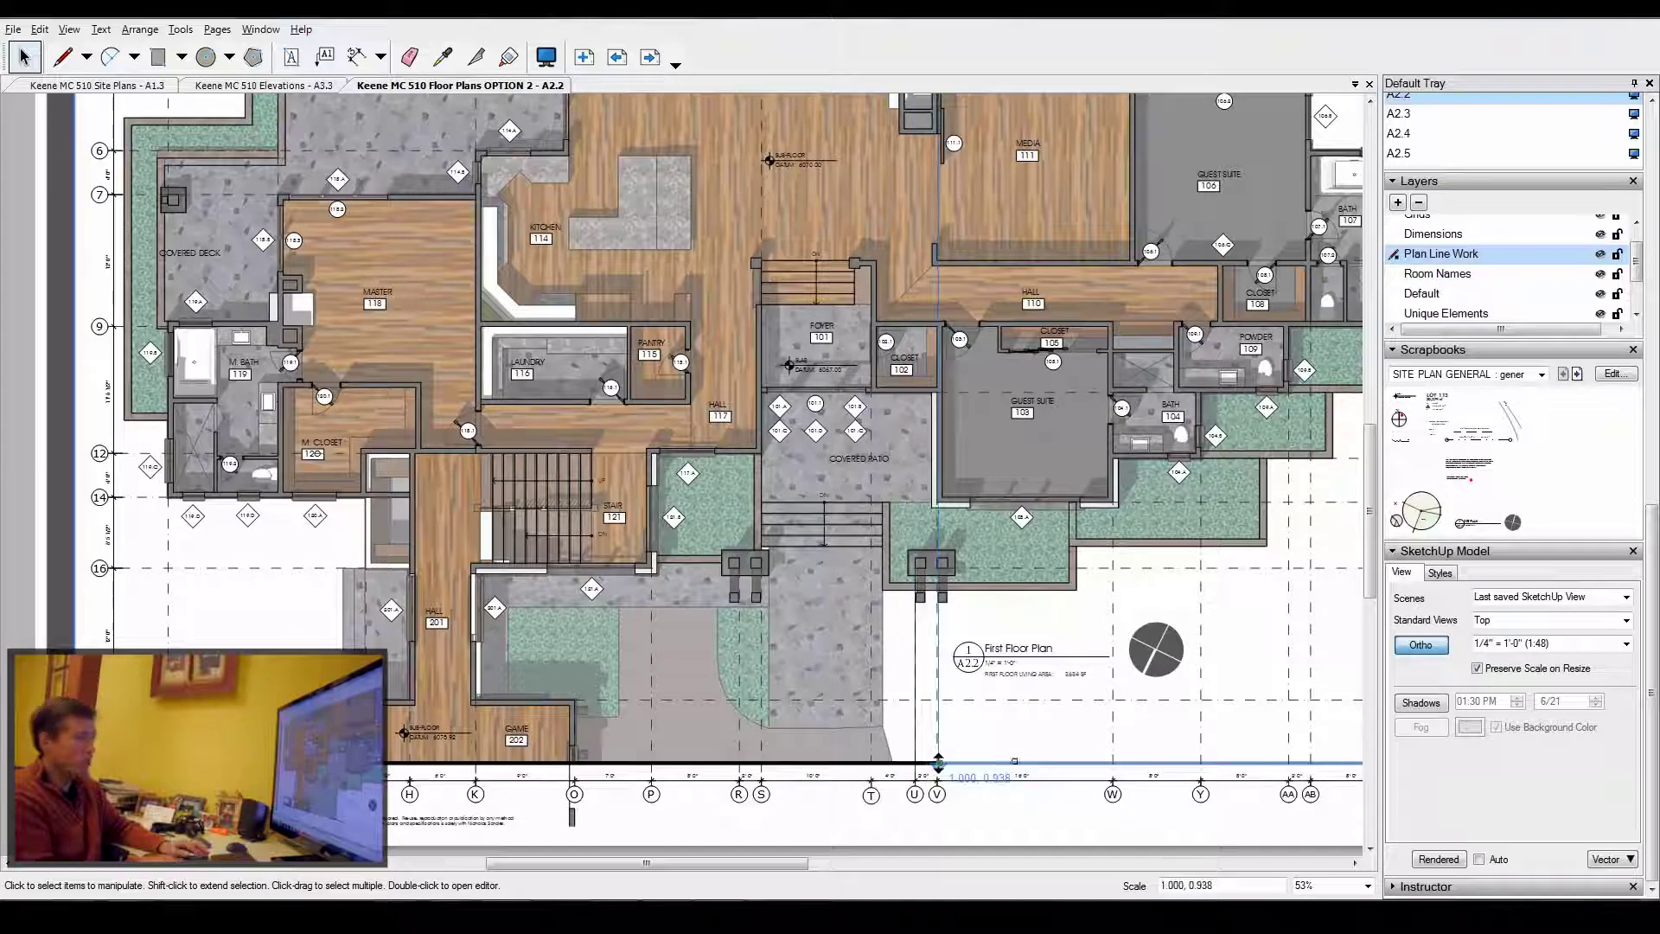
scroll(759, 672, "down", 2)
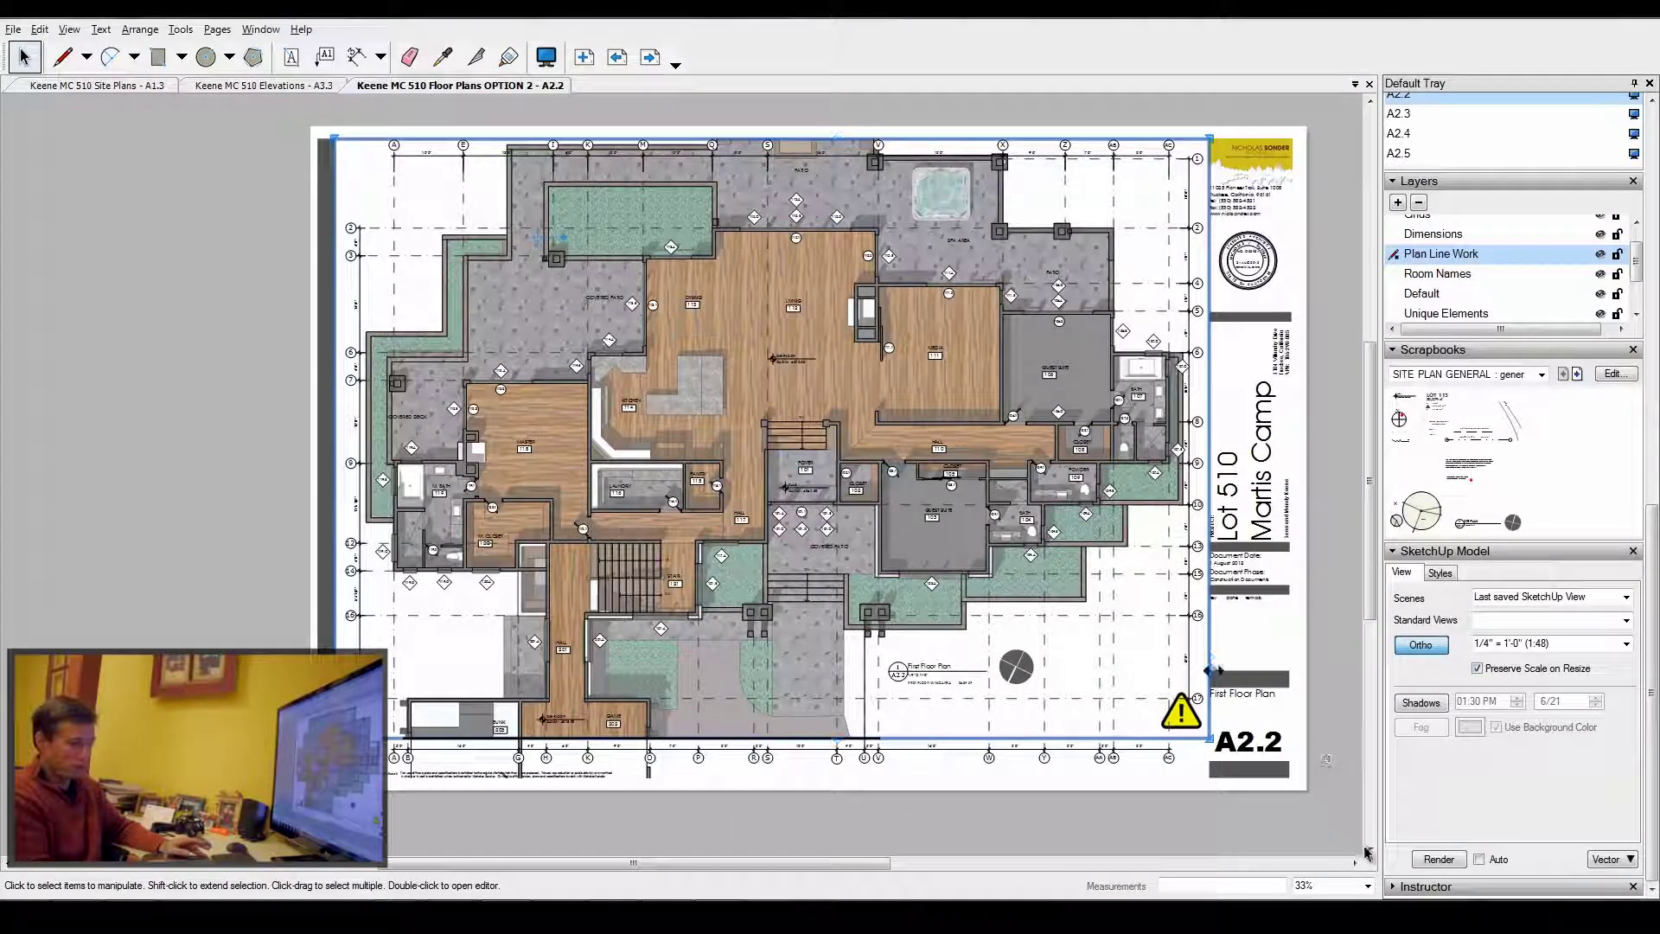
left_click(1450, 863)
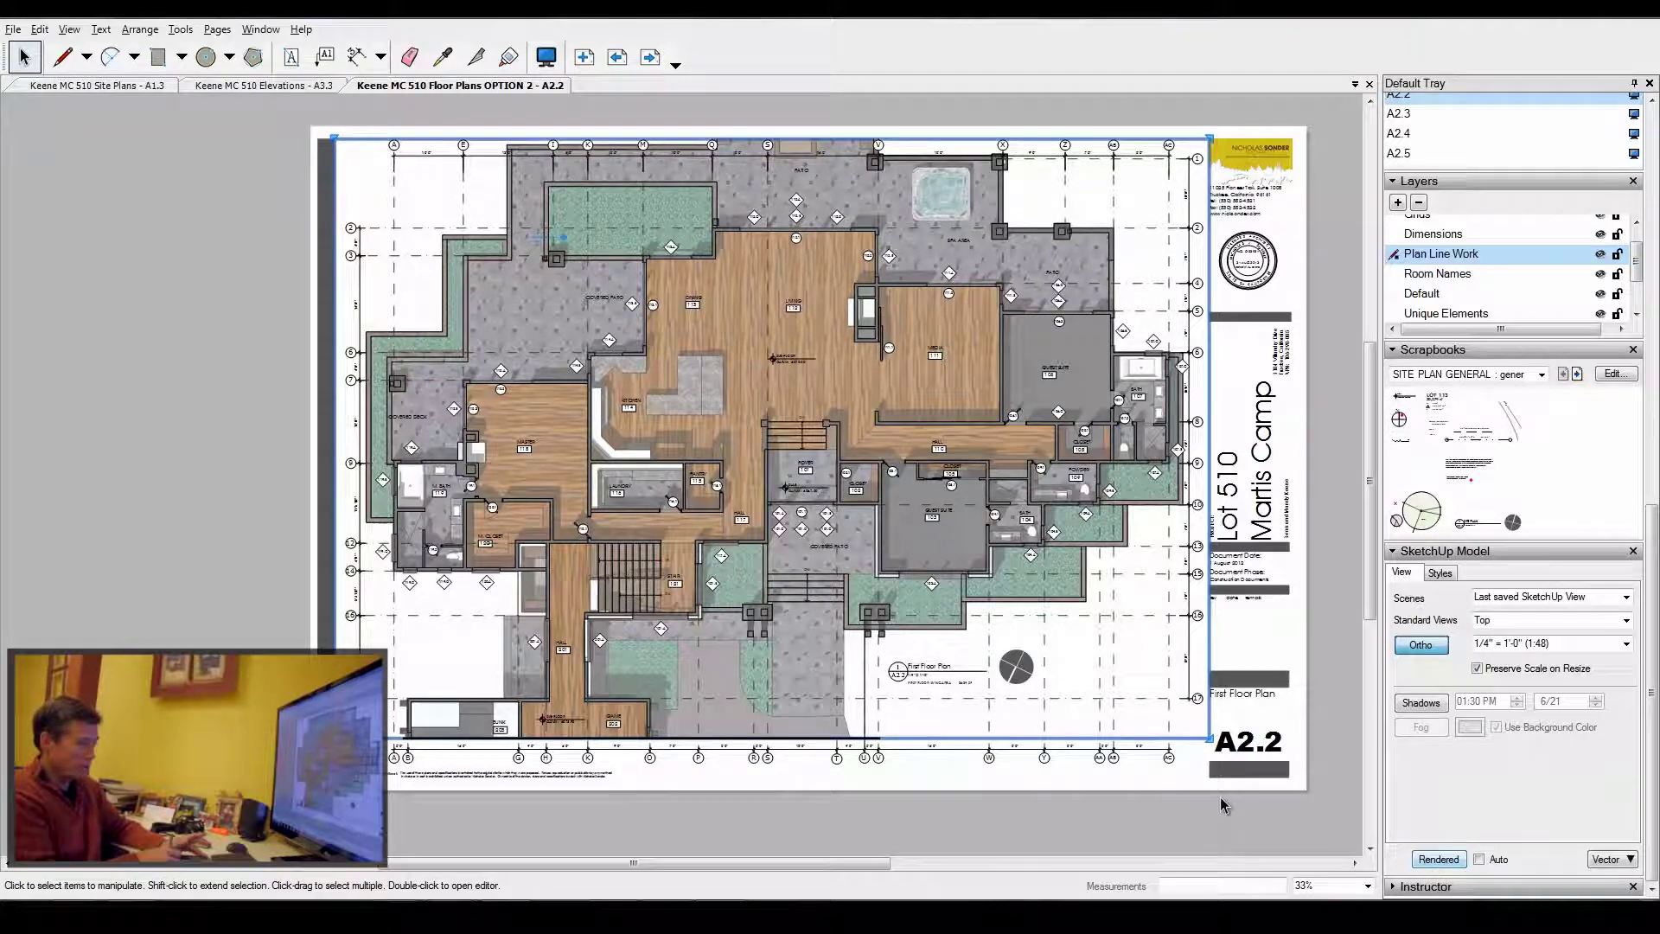
left_click(962, 832)
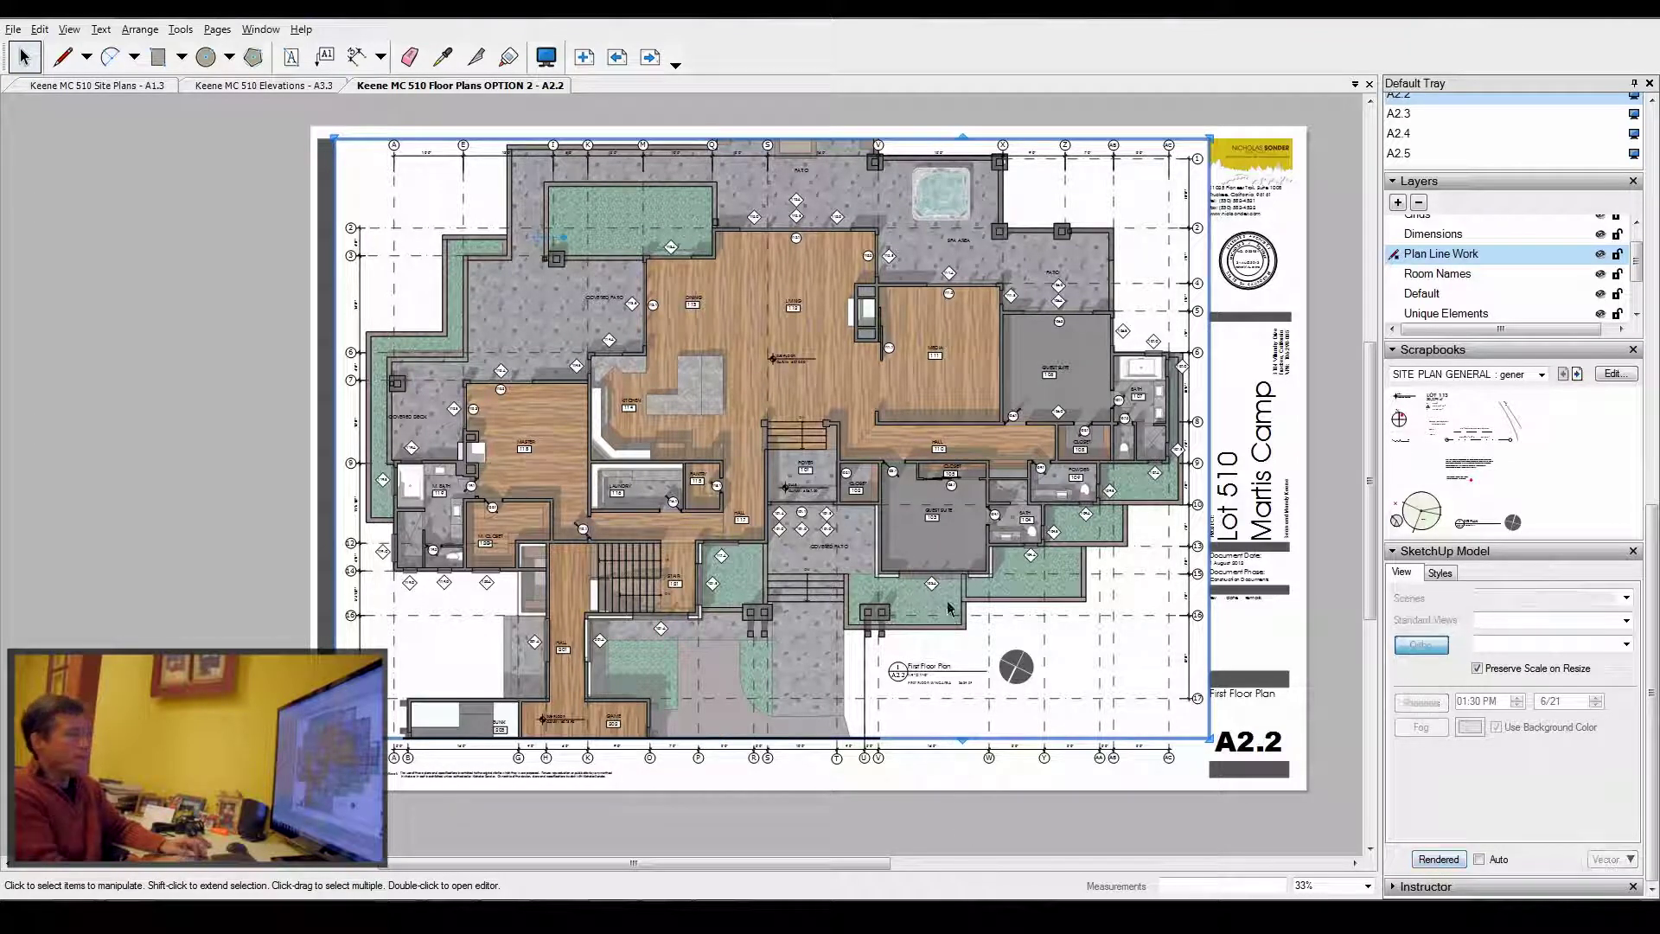
Examine the vector line work over the rendered plan up close around Guest Suite 106, Bath 107, Media 111 and Hall 110.
scroll(1107, 317, "up", 5)
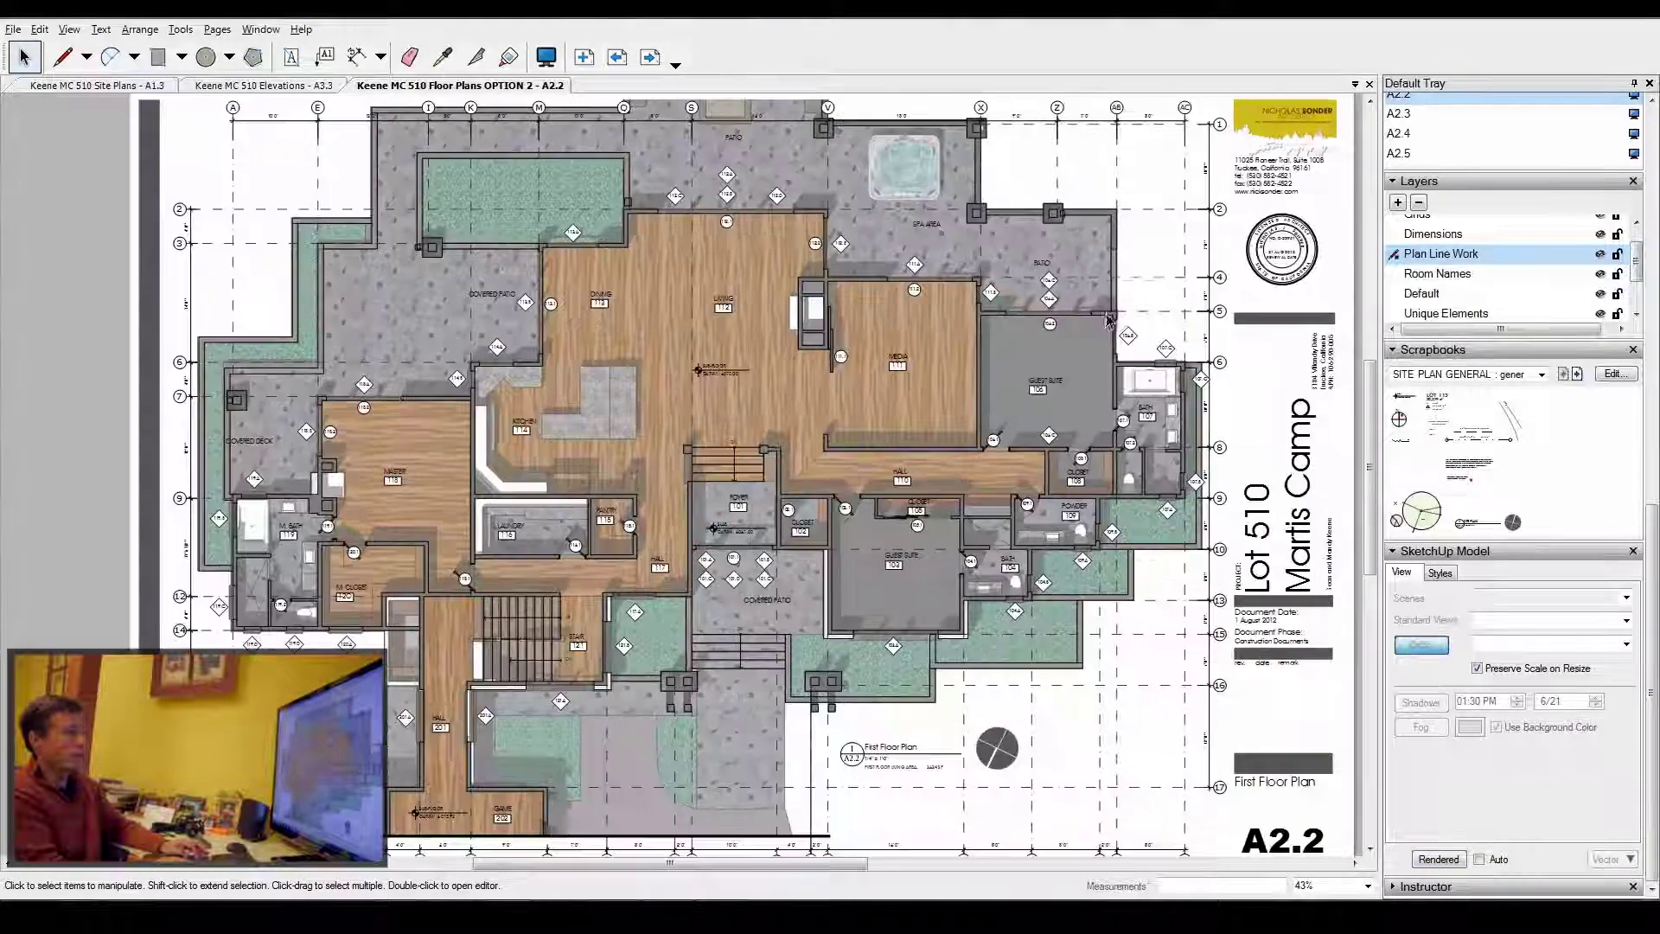
scroll(1074, 330, "up", 2)
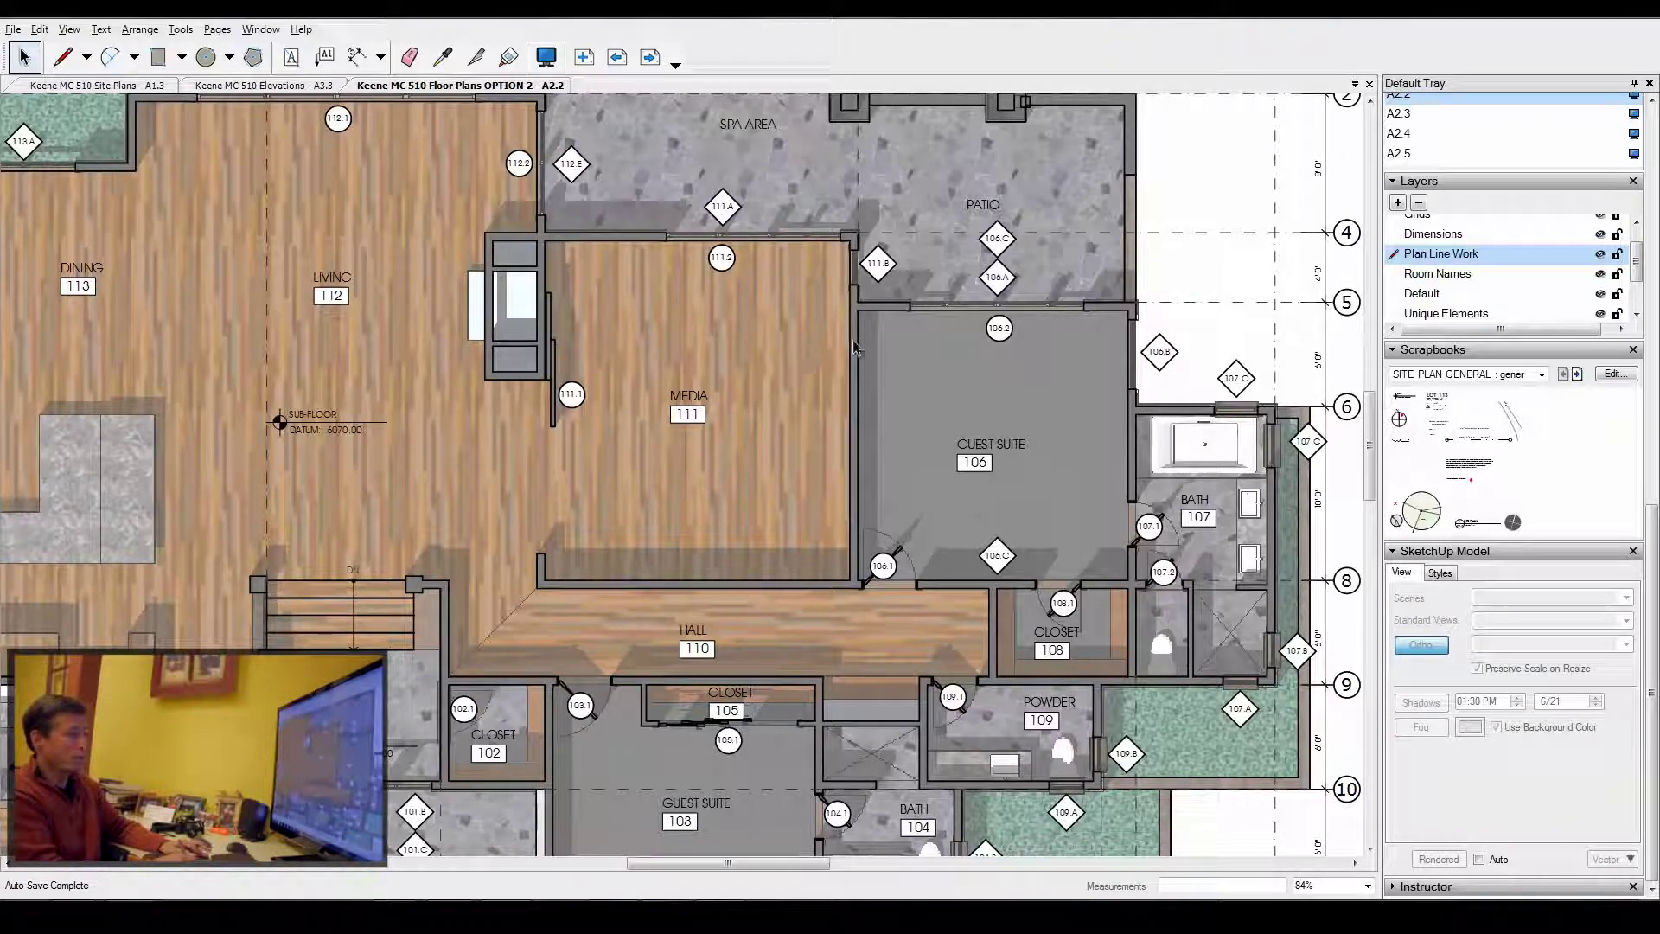
scroll(856, 391, "up", 5)
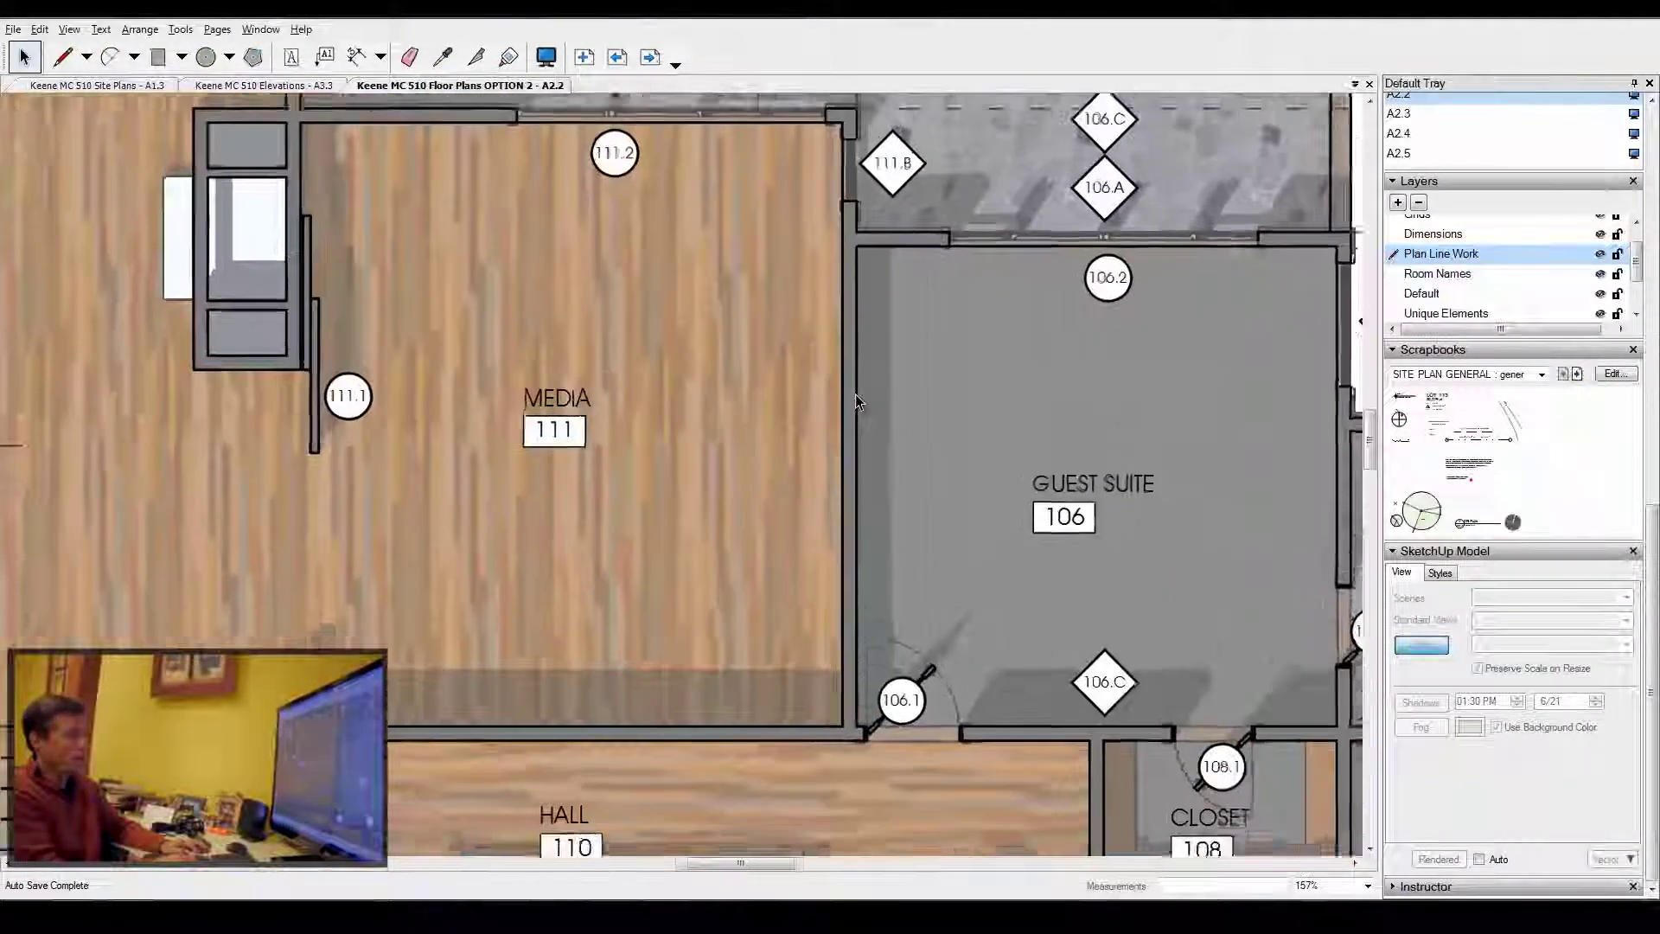
scroll(854, 394, "up", 5)
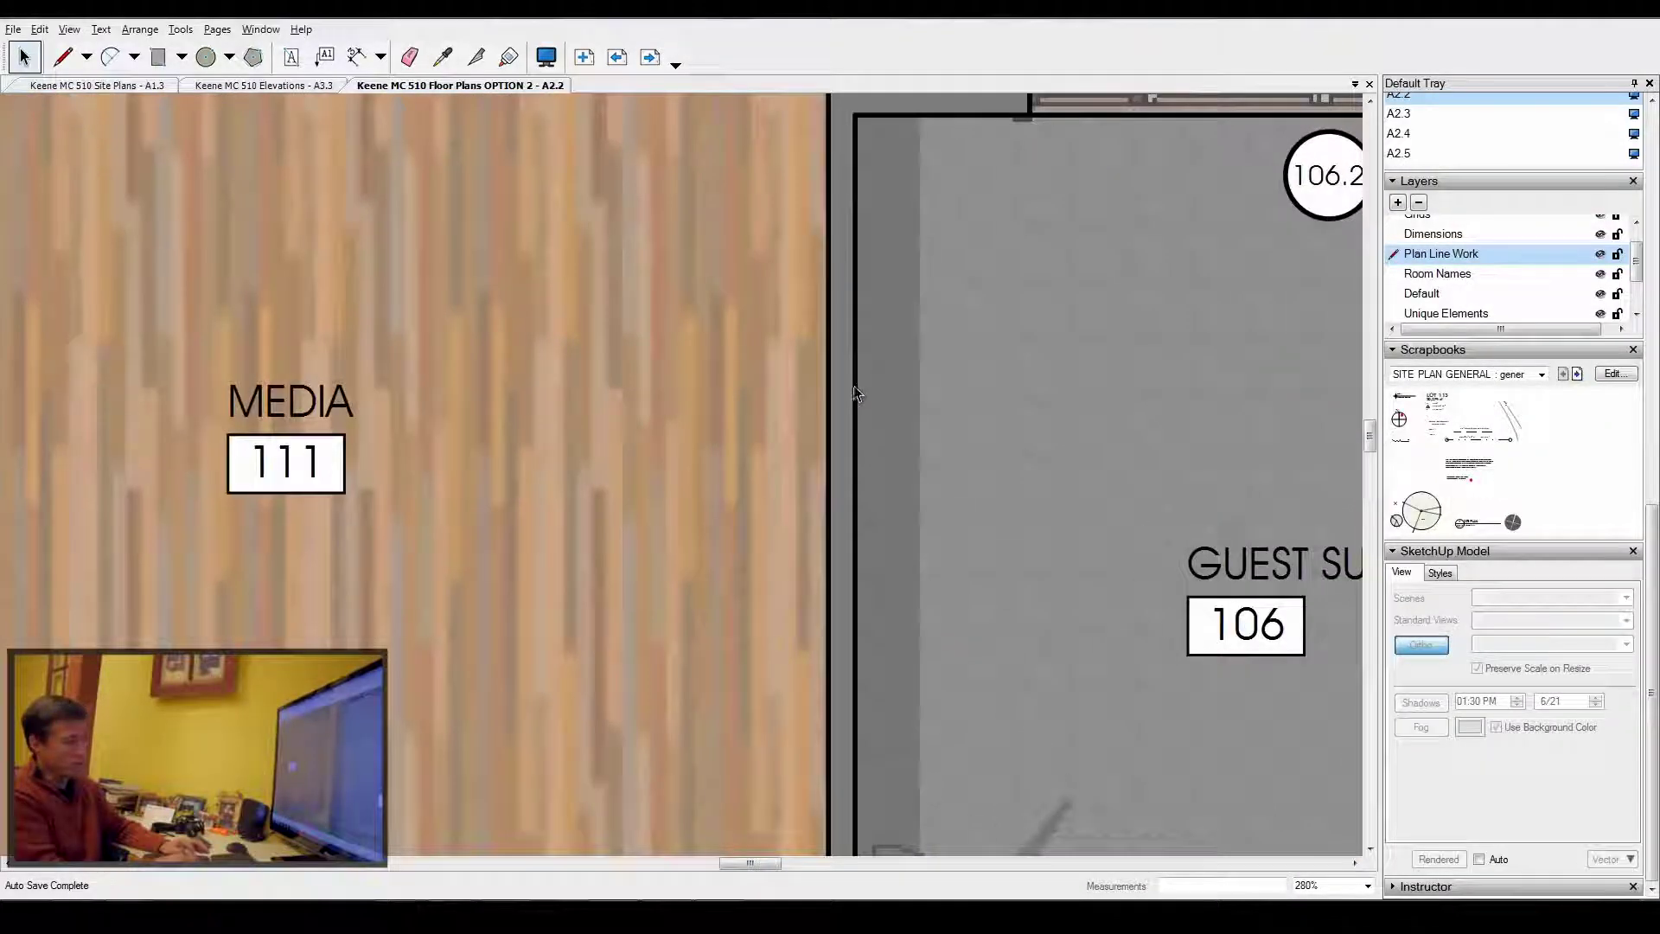
scroll(855, 371, "down", 4)
scroll(846, 700, "up", 4)
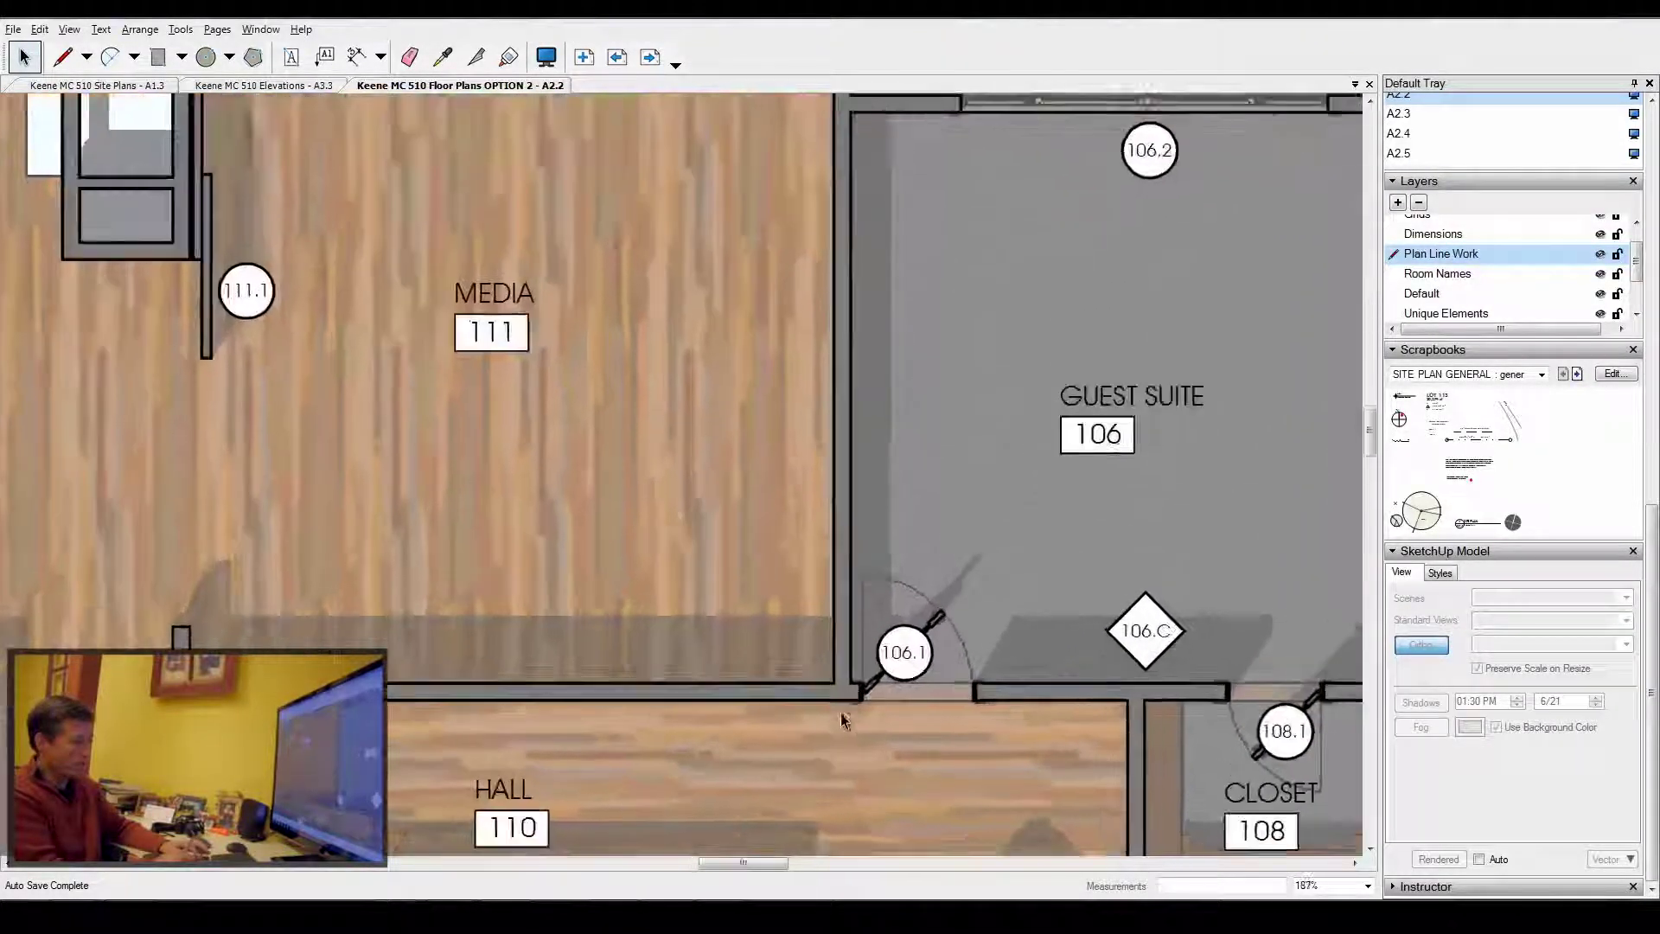
scroll(840, 683, "down", 15)
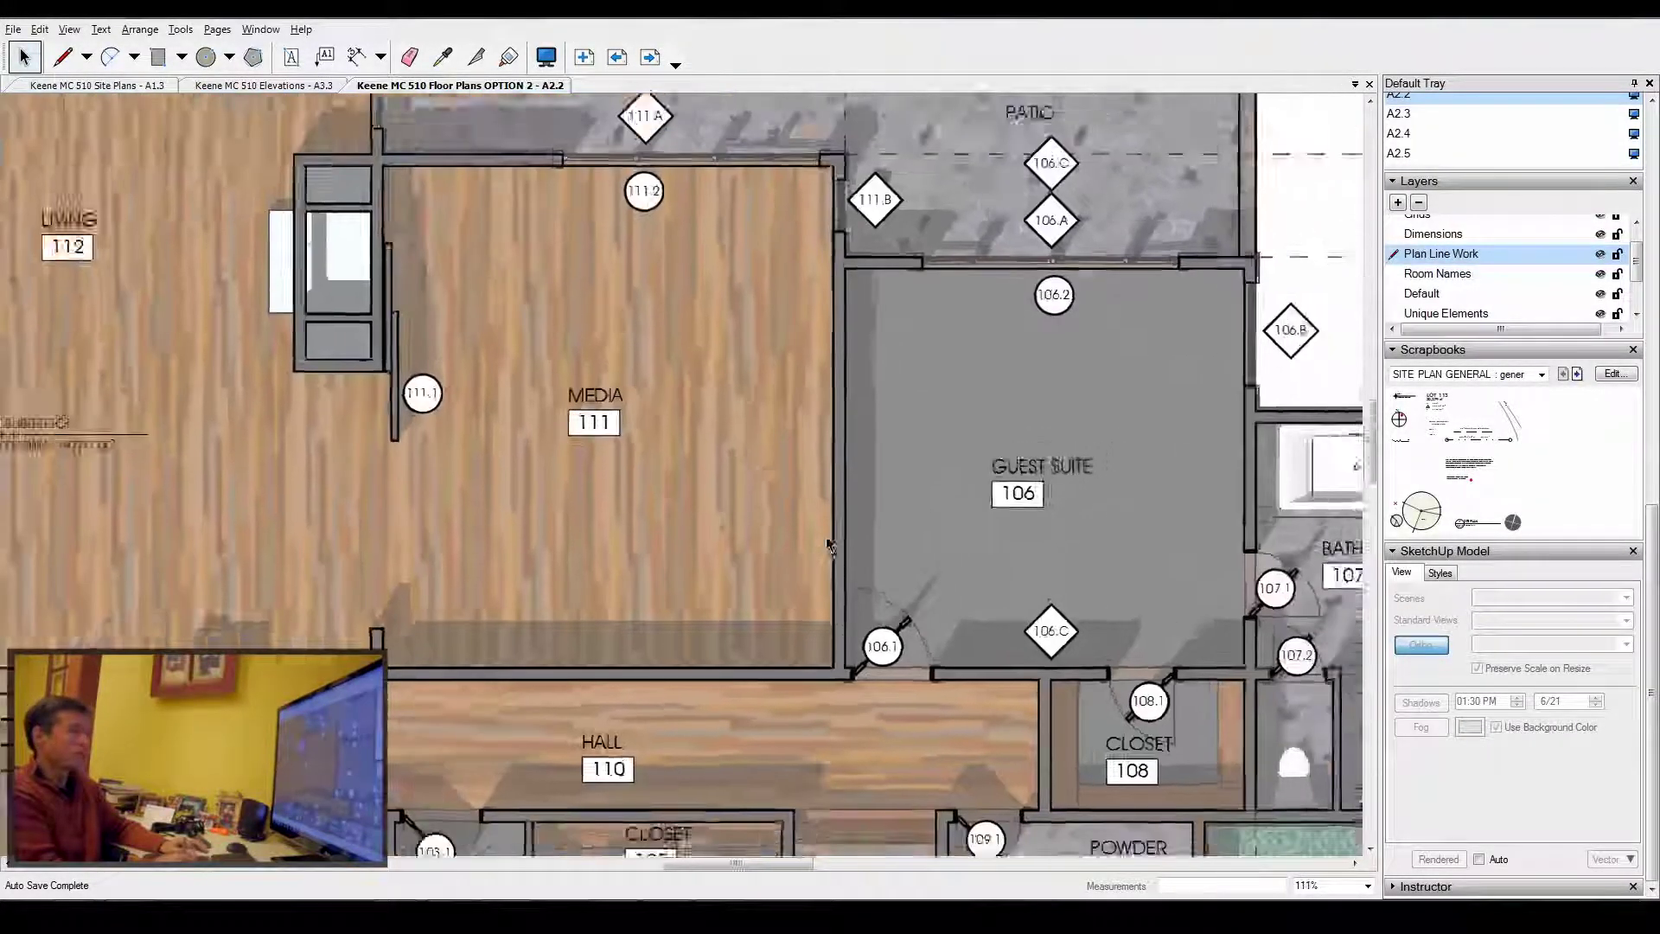
scroll(1154, 505, "up", 12)
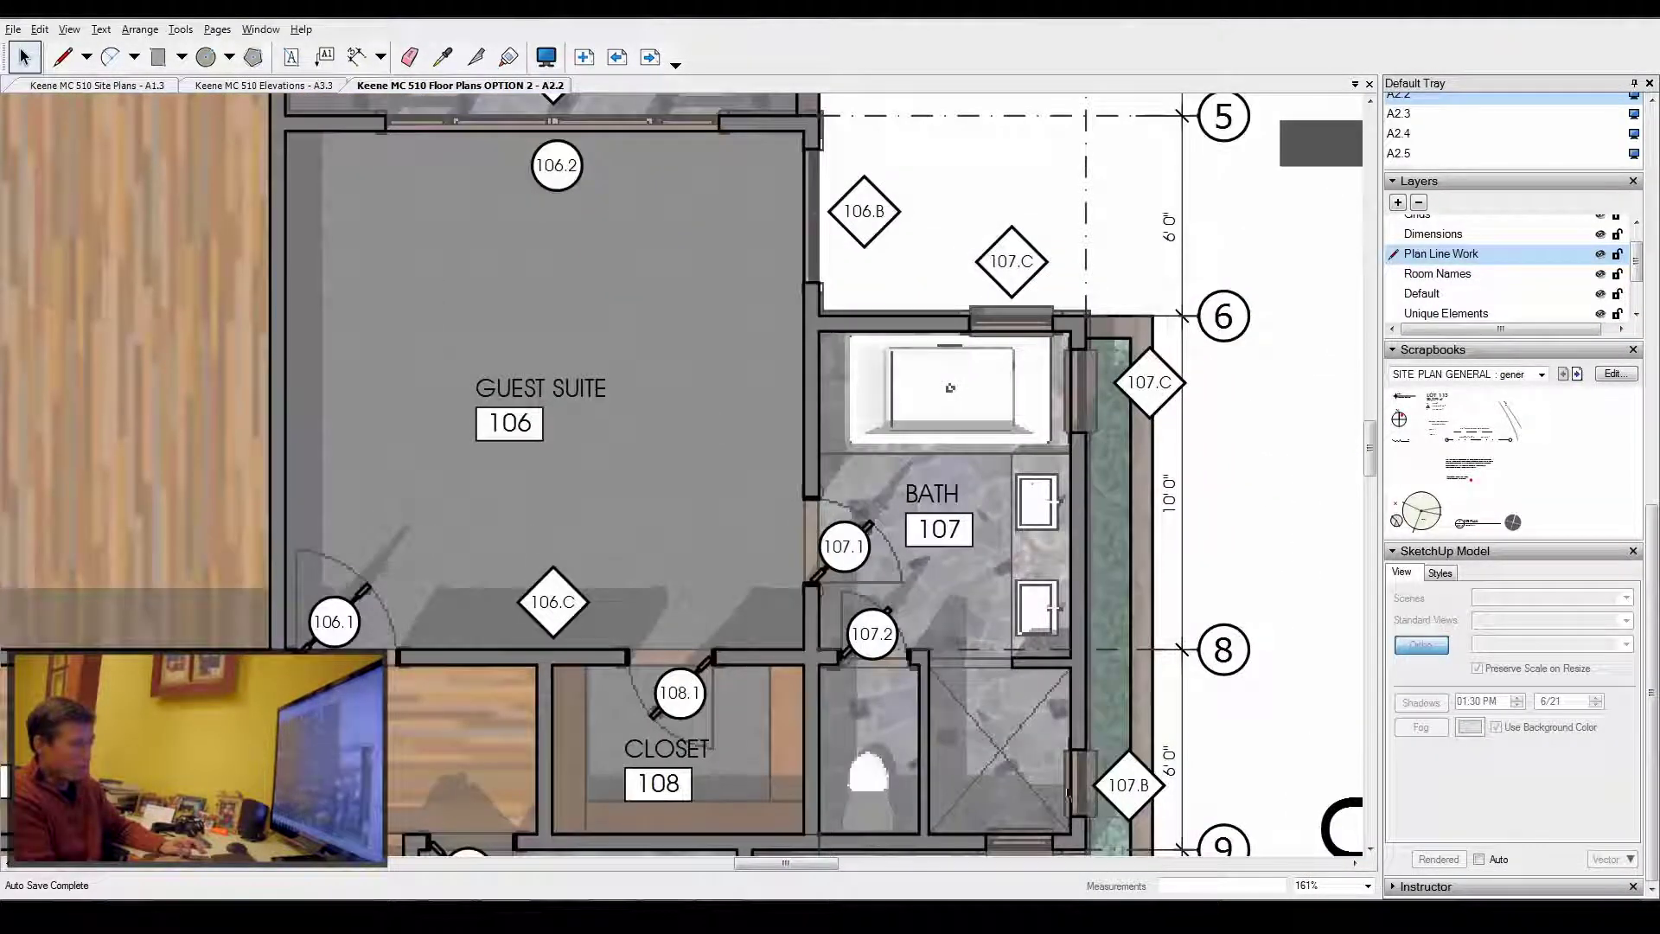
scroll(1086, 686, "down", 4)
scroll(910, 735, "up", 4)
scroll(893, 666, "down", 12)
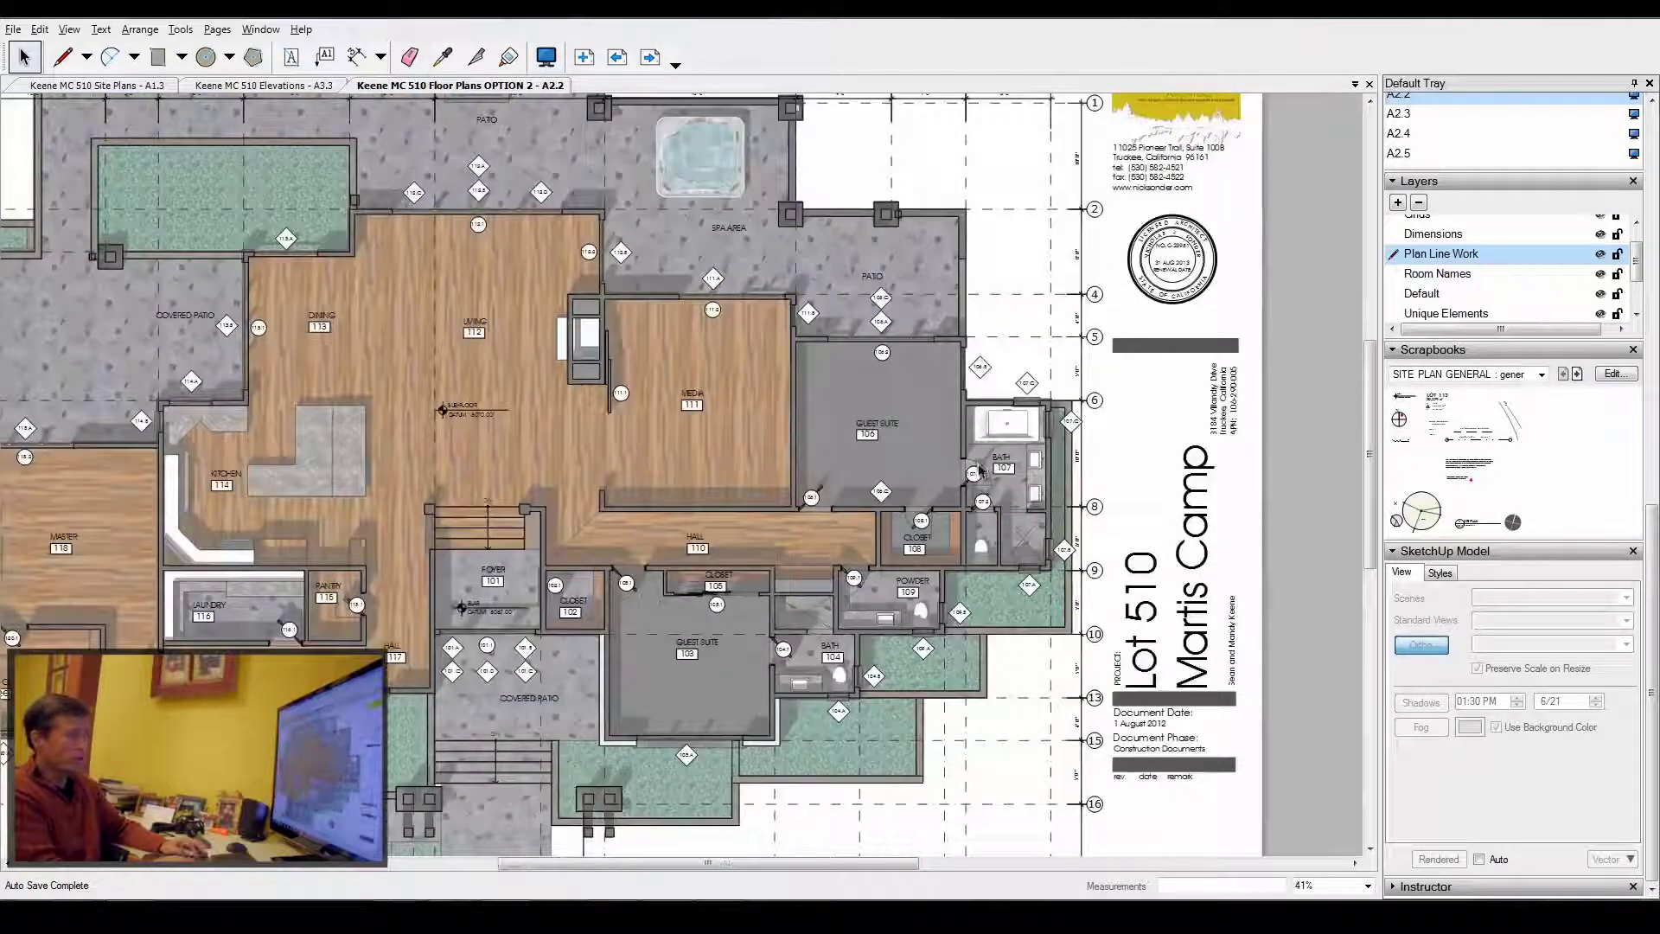
scroll(980, 472, "down", 3)
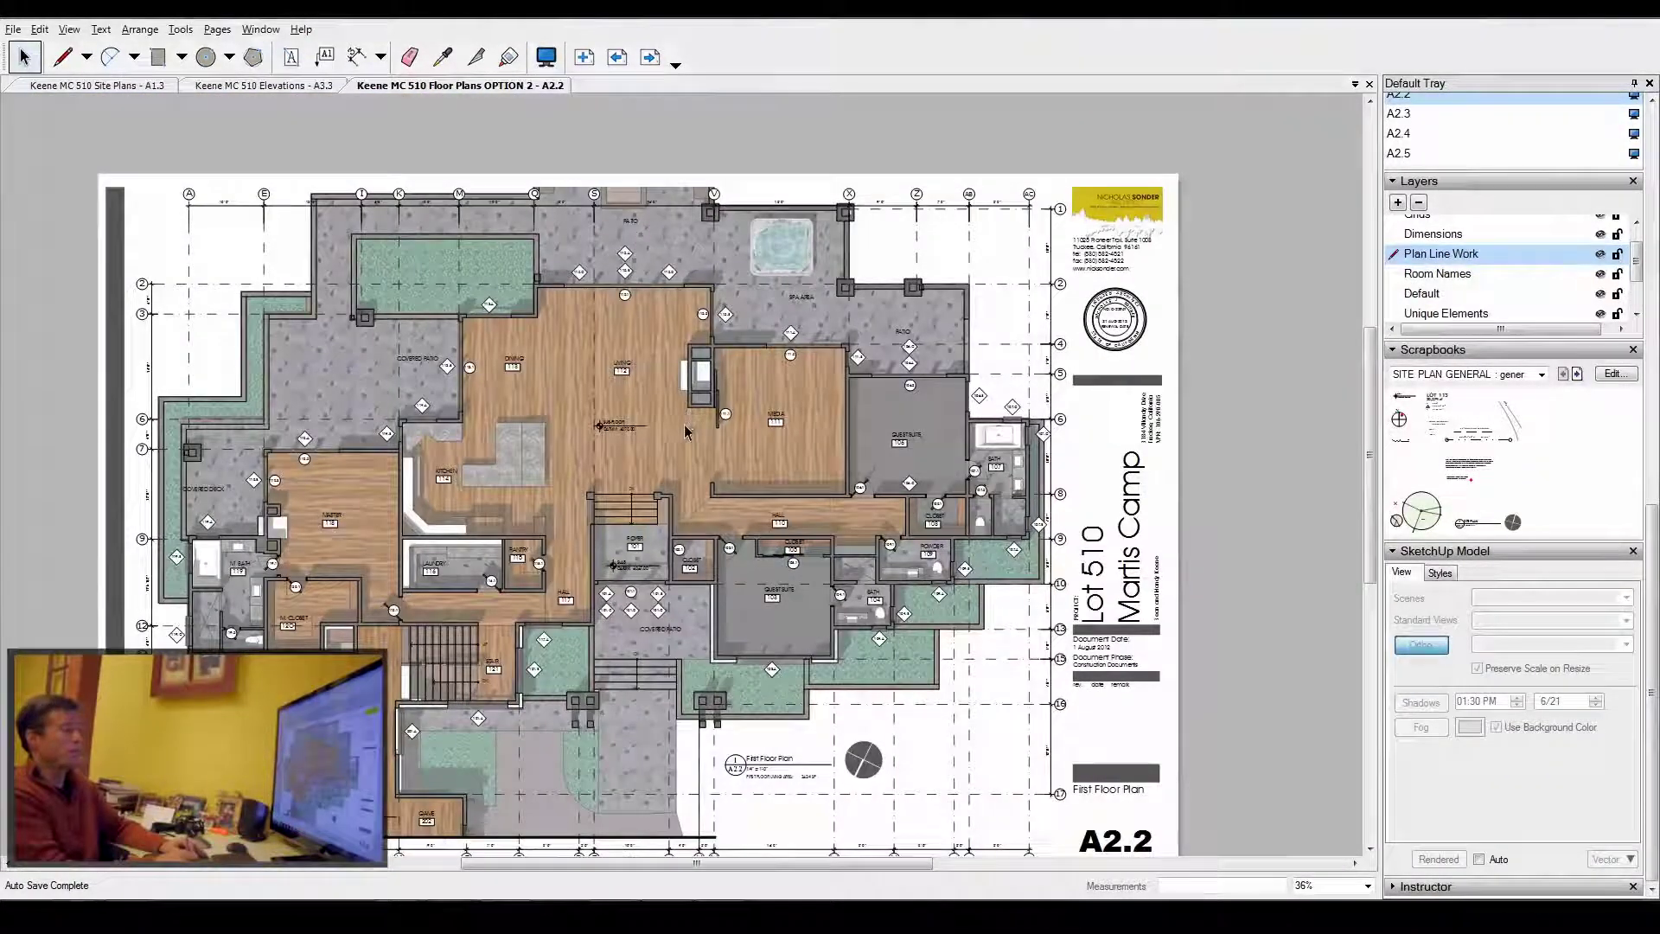
scroll(689, 432, "up", 7)
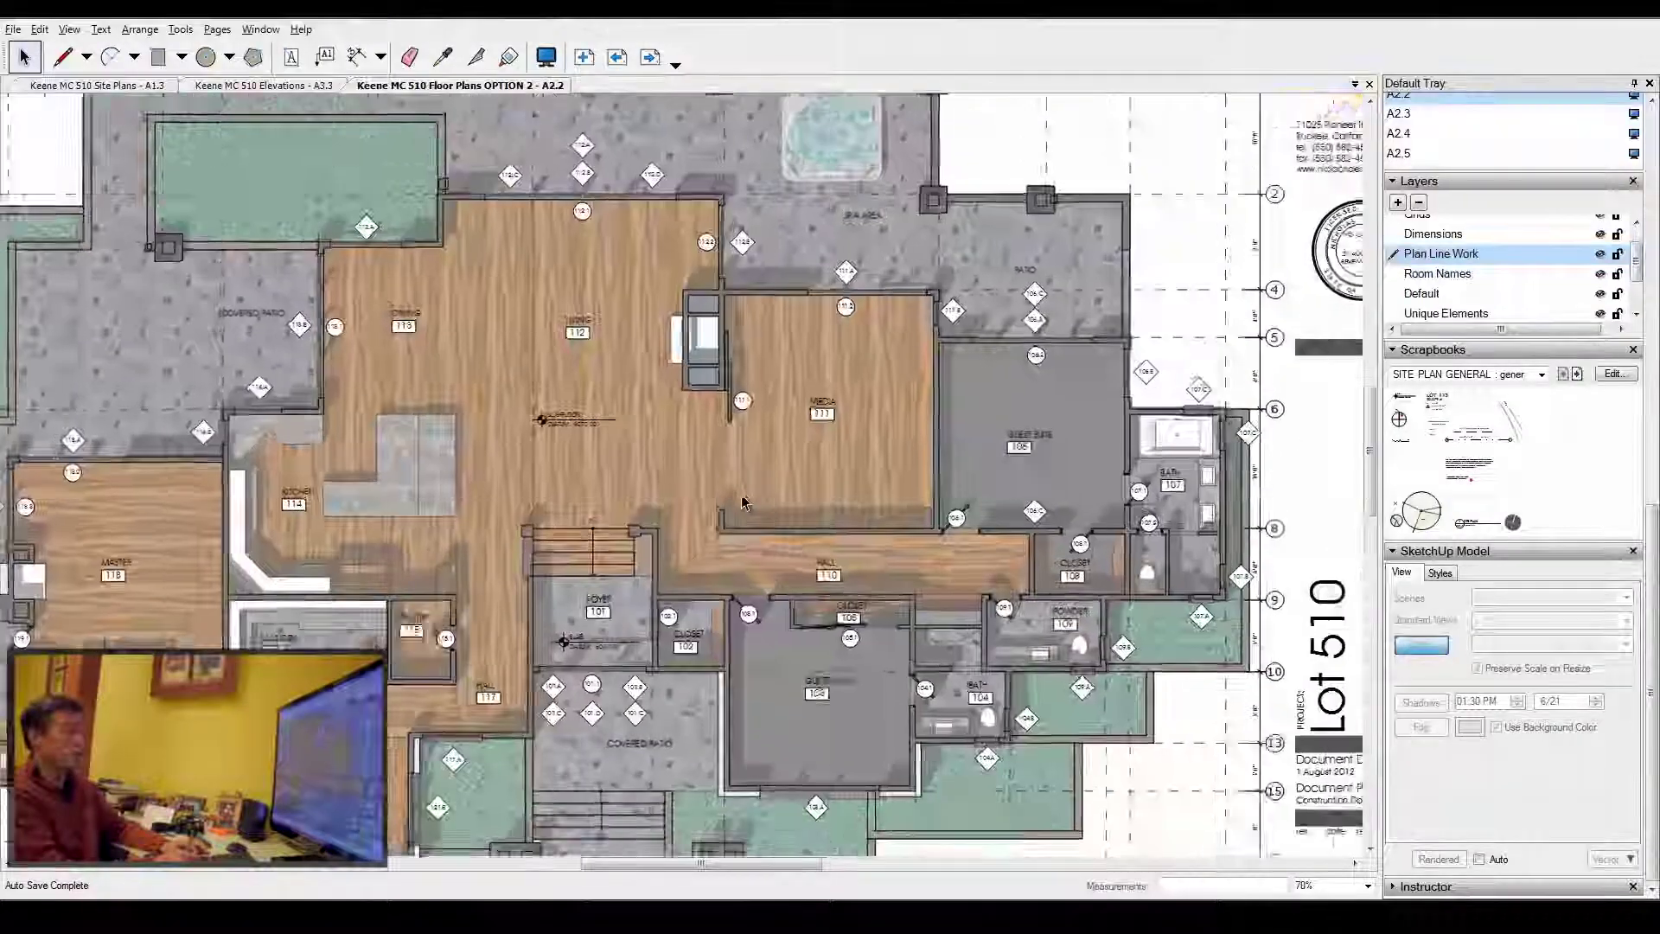
scroll(741, 503, "up", 2)
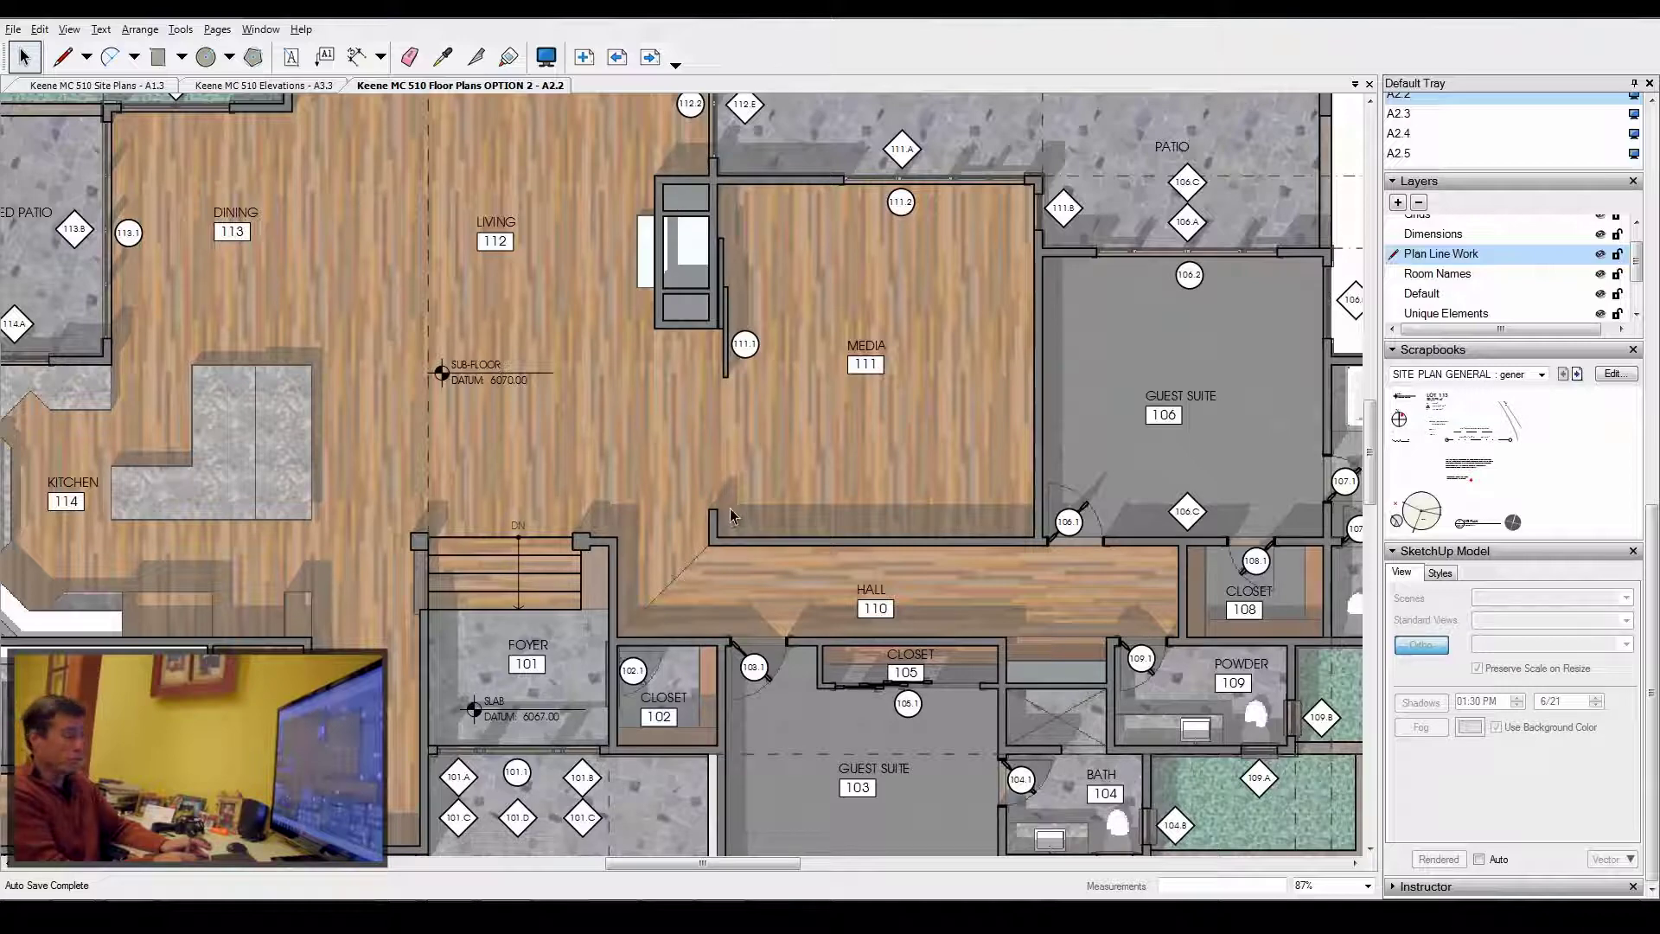
scroll(726, 517, "up", 2)
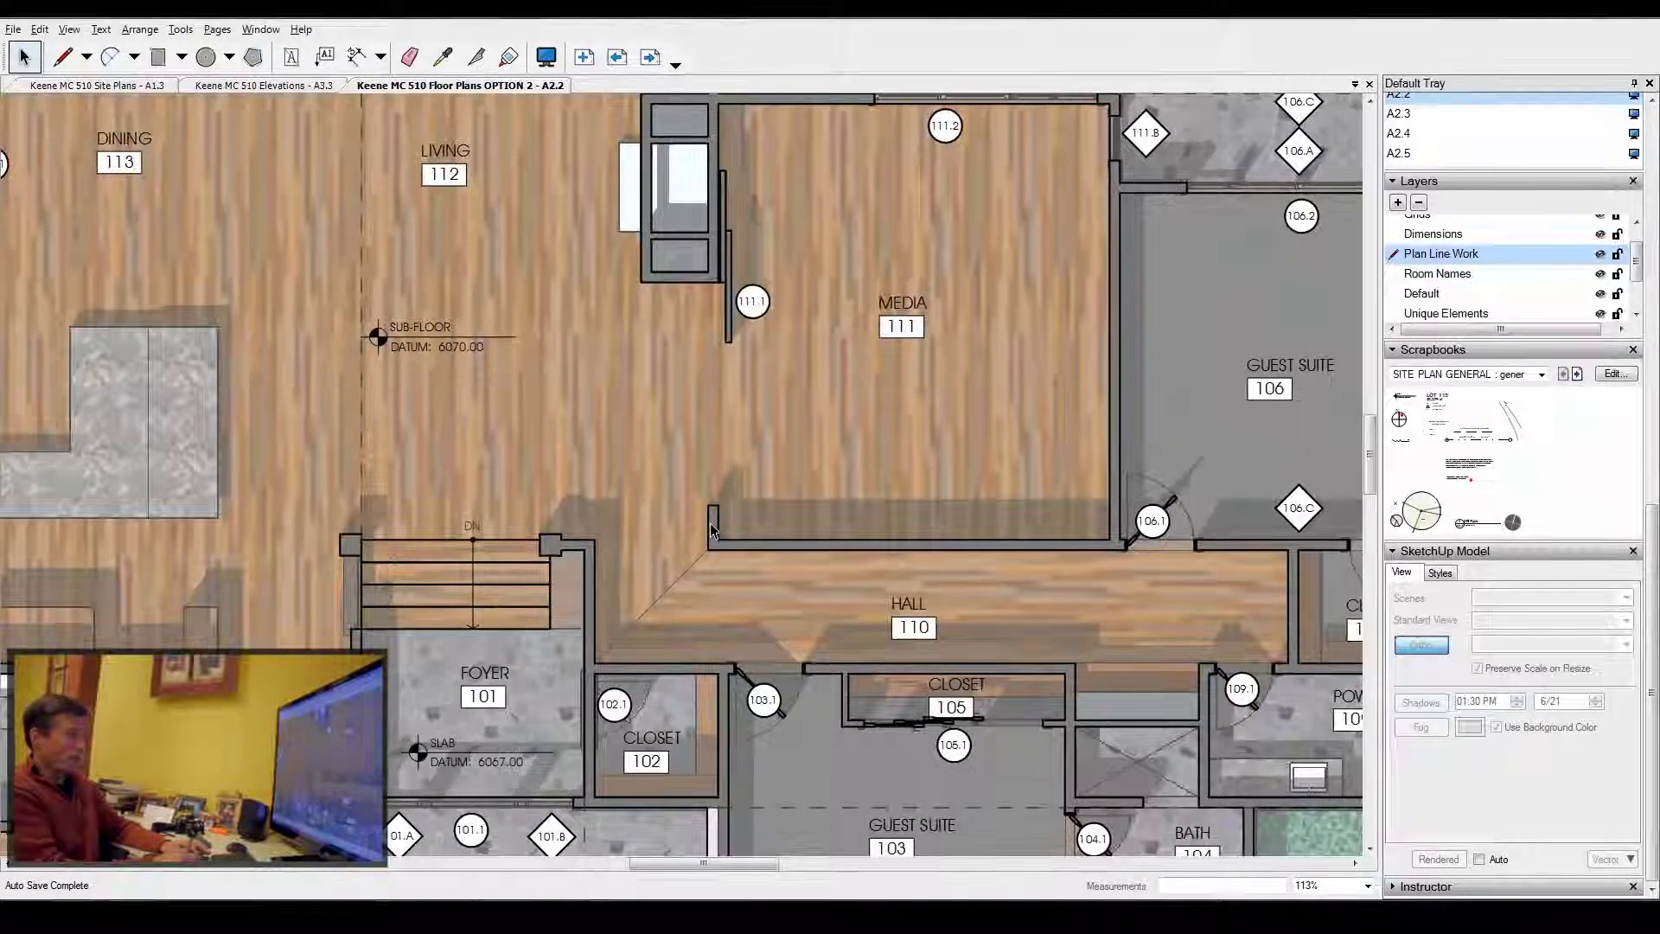
scroll(722, 522, "up", 2)
scroll(720, 523, "up", 2)
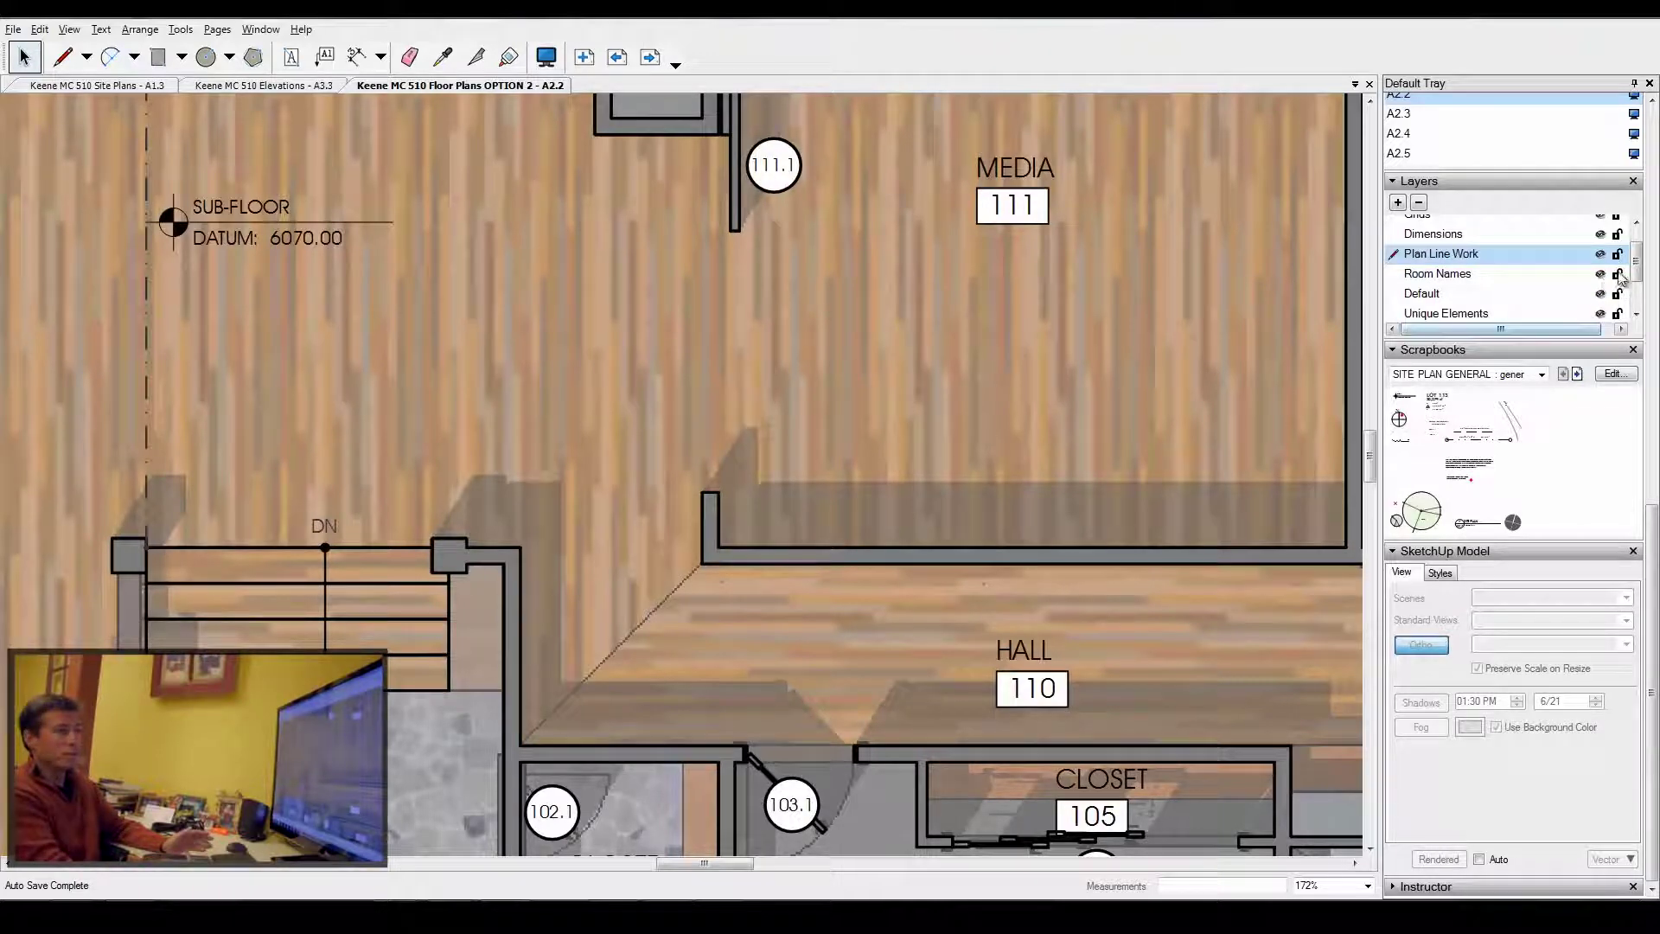
Hide the SU Model layer so the first floor plan shows only its line work and annotations.
scroll(1616, 275, "down", 3)
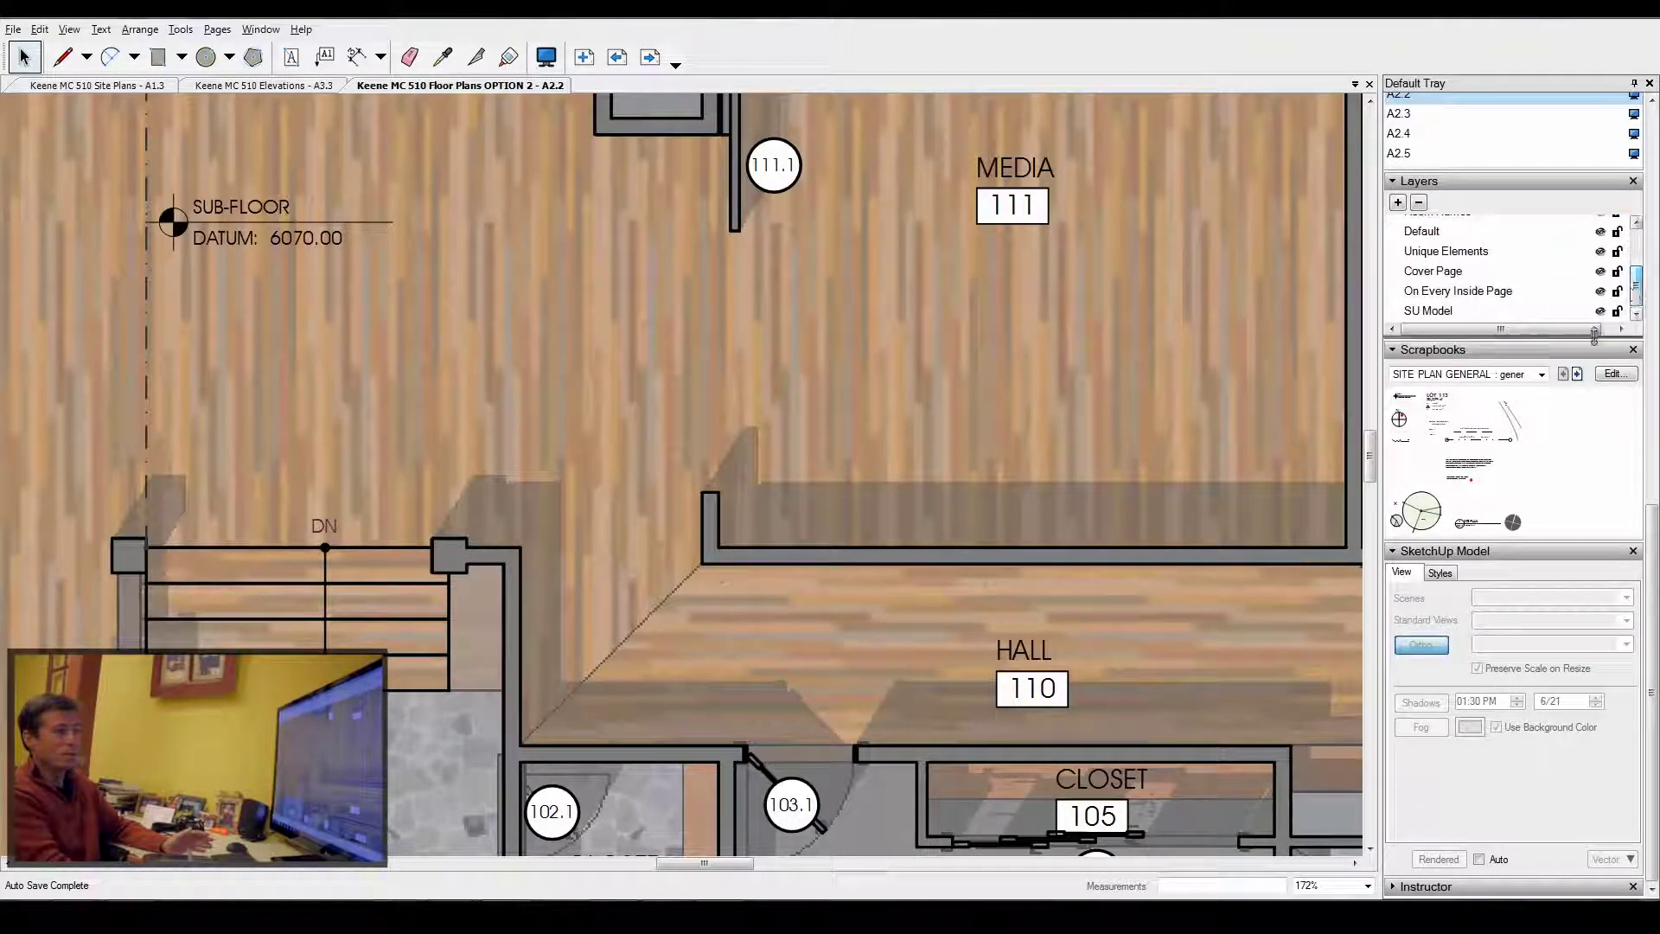
left_click(1600, 313)
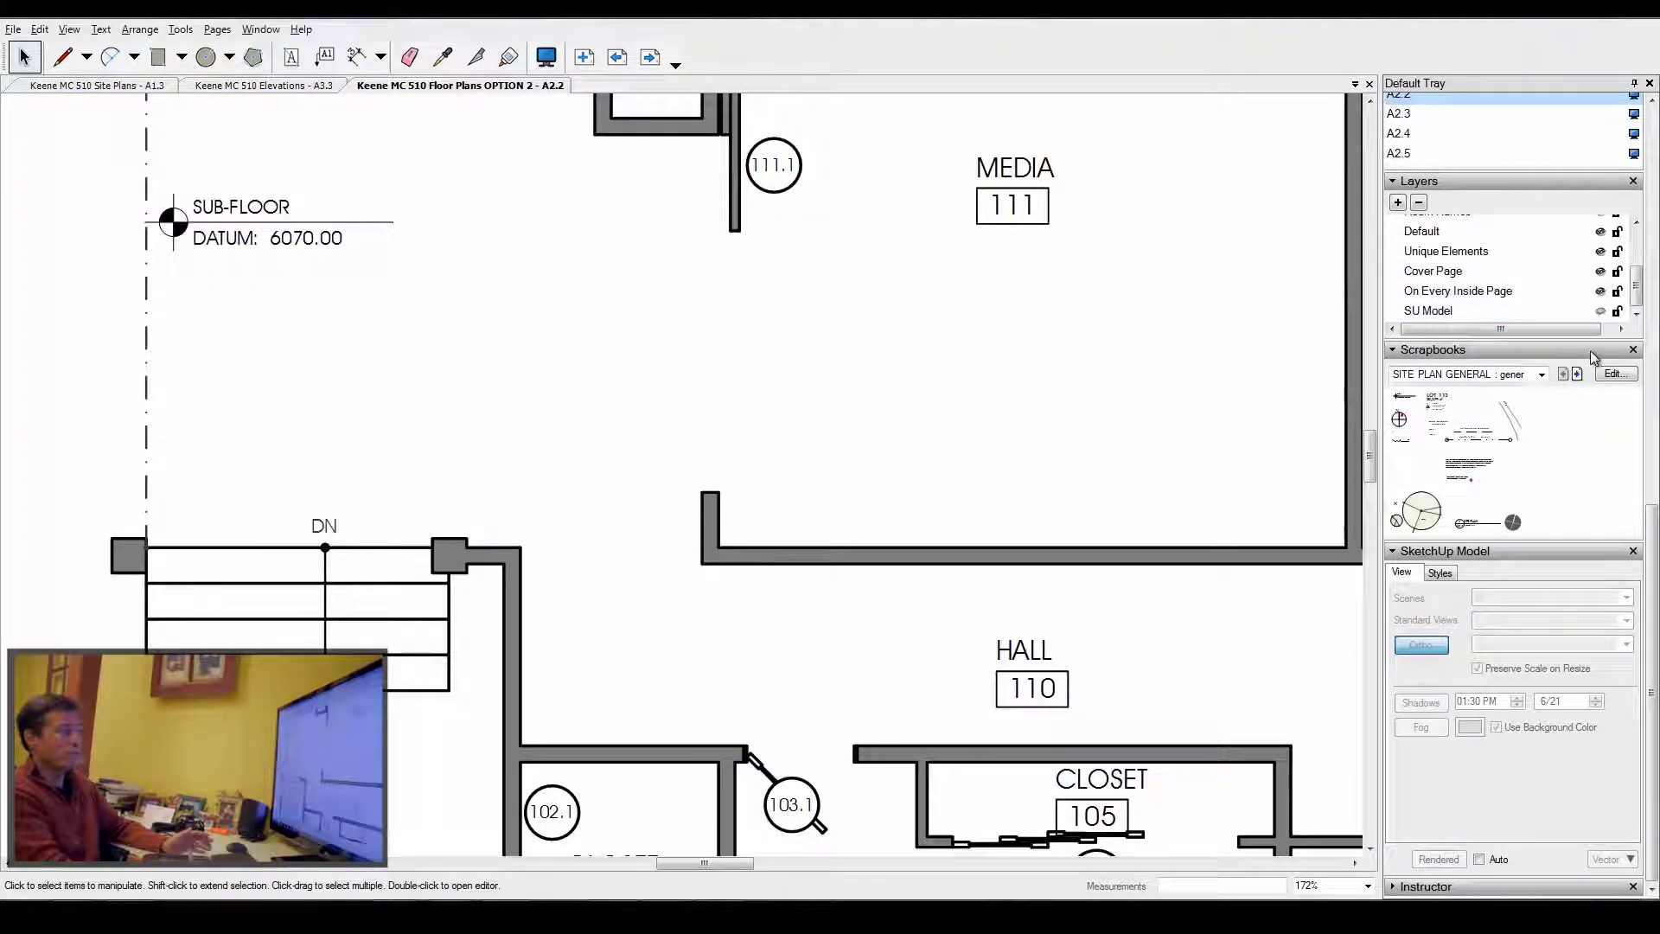
scroll(859, 564, "down", 6)
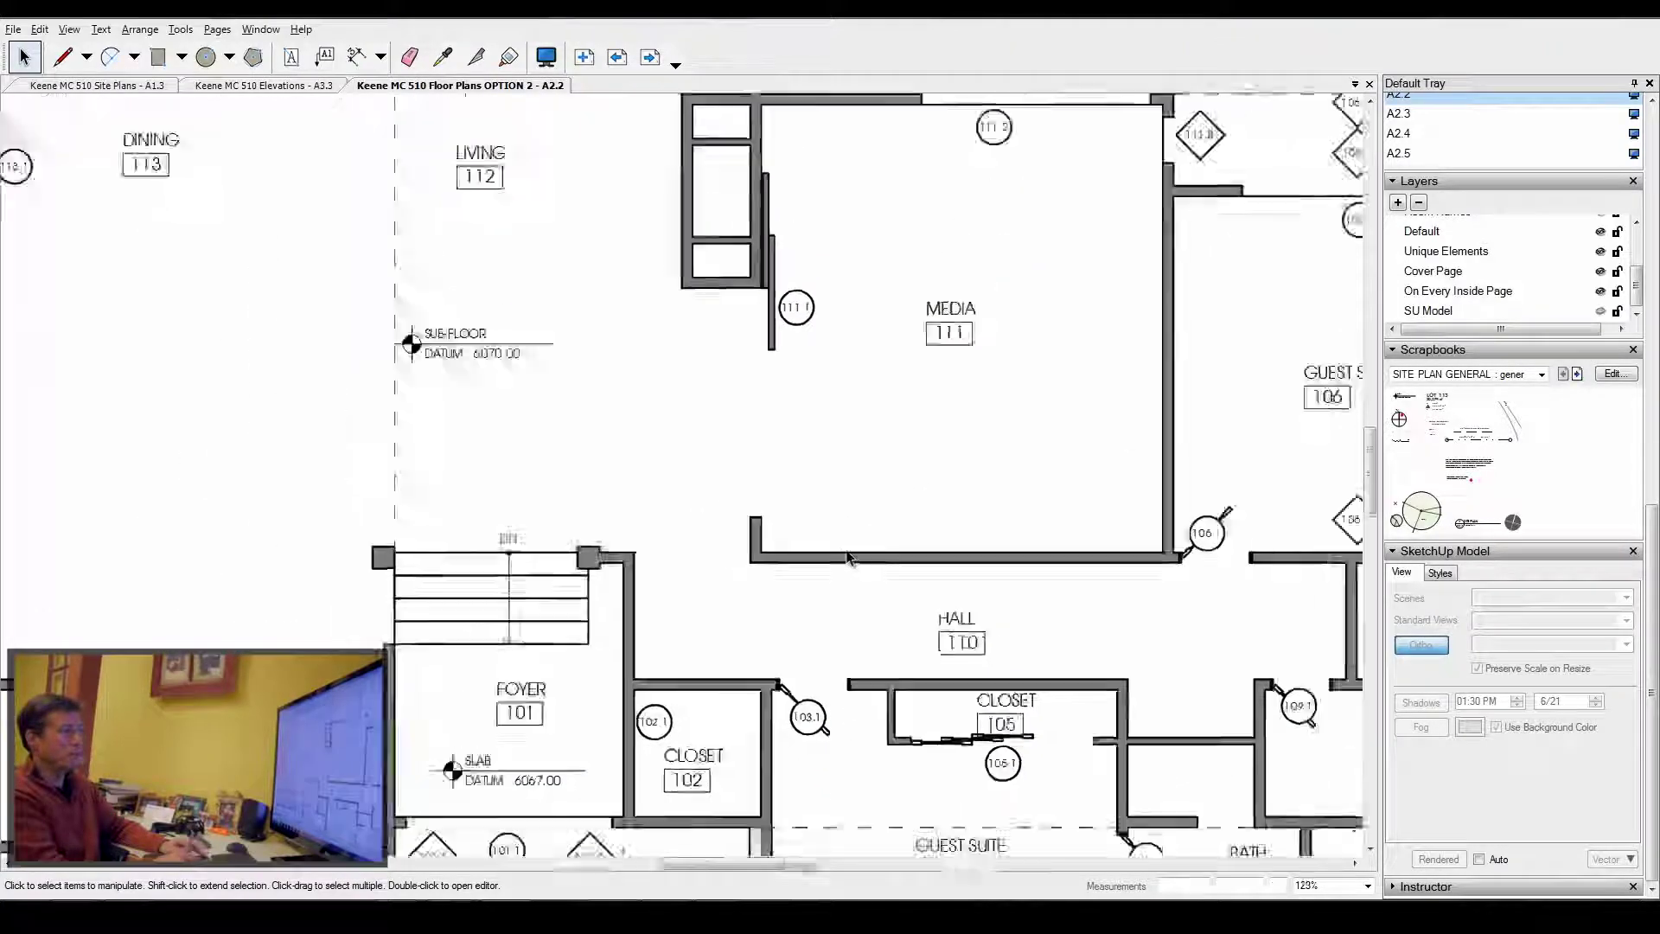
scroll(859, 553, "down", 2)
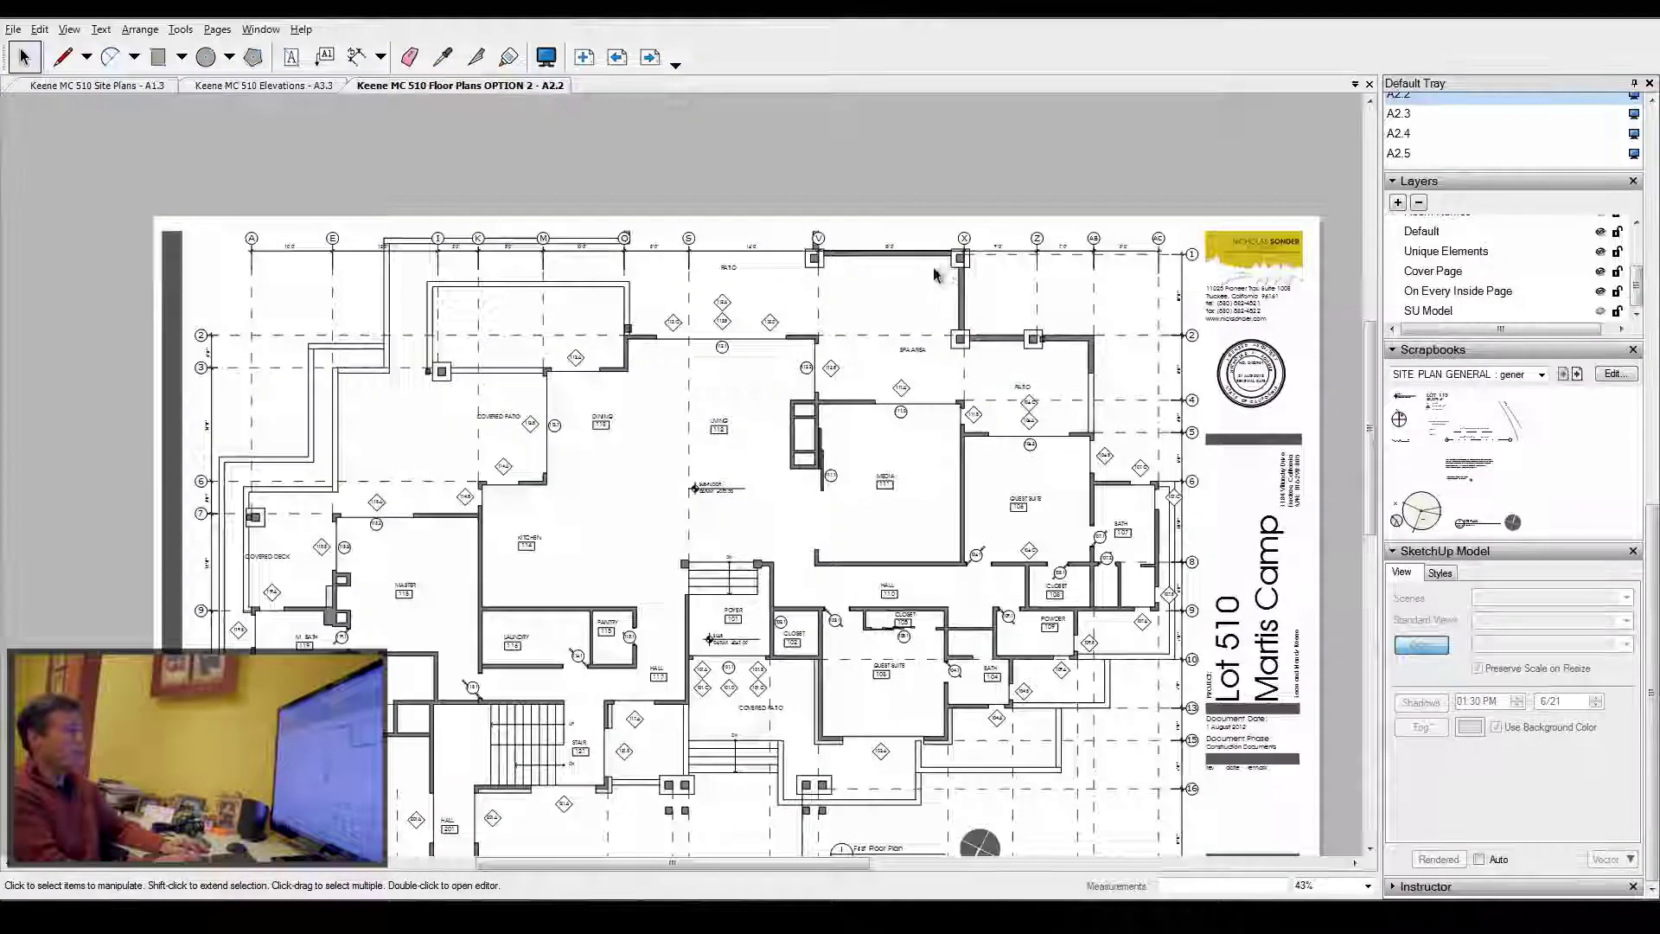
Start the linear Dimension tool and make the Dimensions layer the active layer.
scroll(864, 320, "up", 3)
scroll(759, 372, "up", 2)
scroll(686, 242, "up", 2)
key("d")
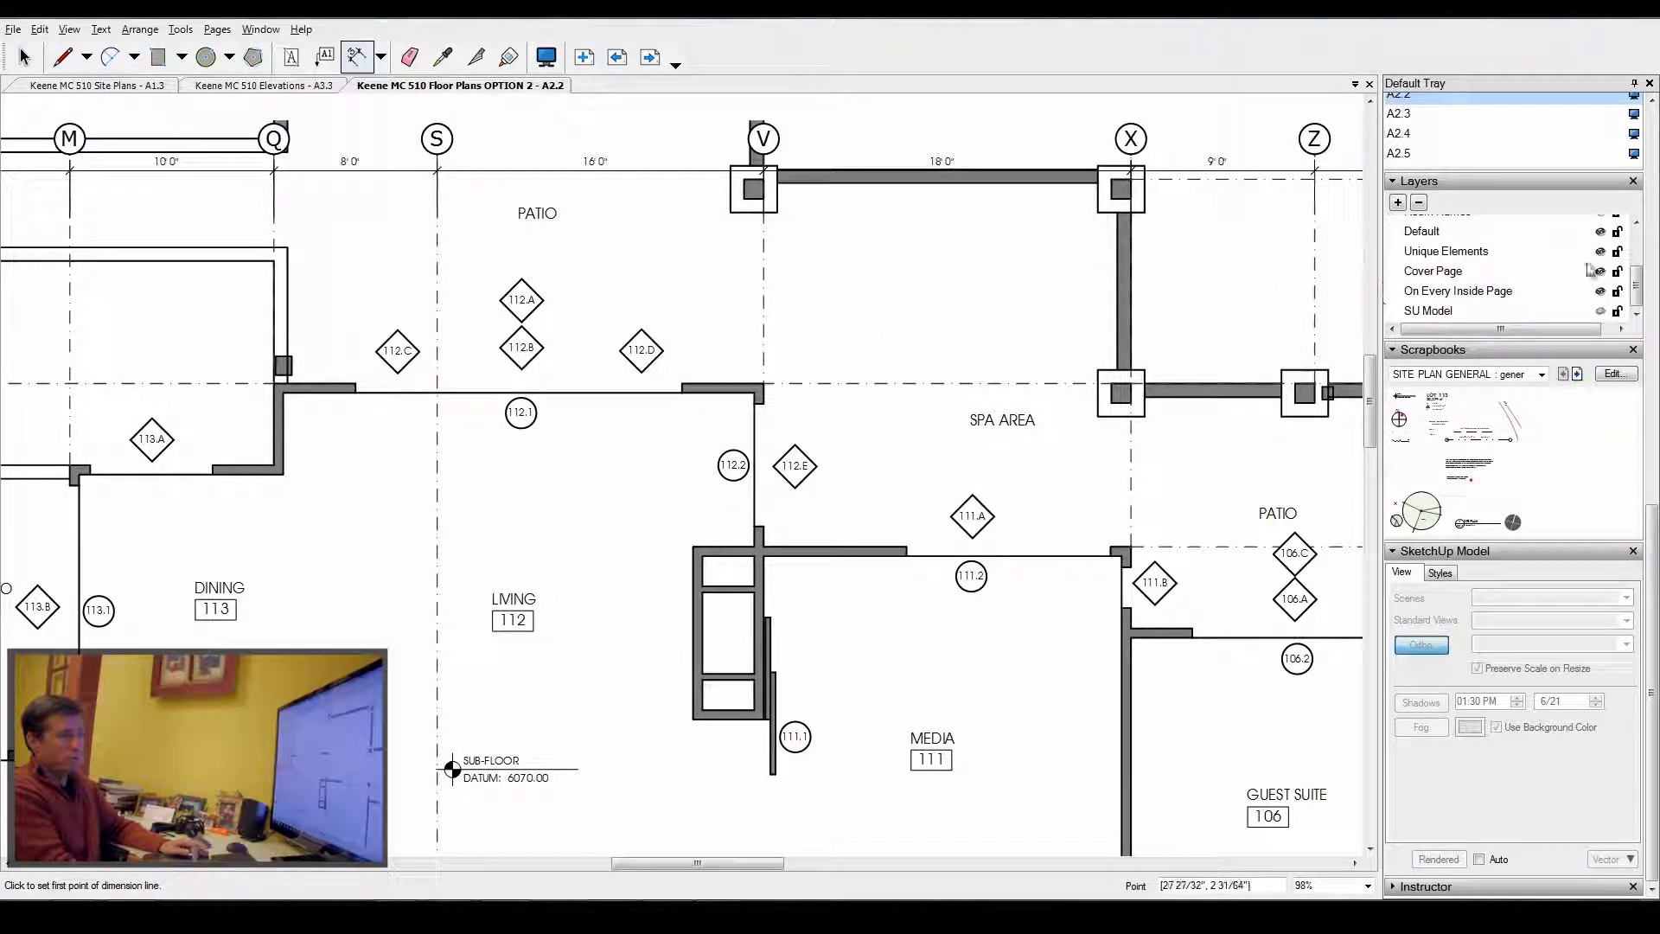
left_click_drag(1639, 283, 1652, 238)
left_click(1457, 264)
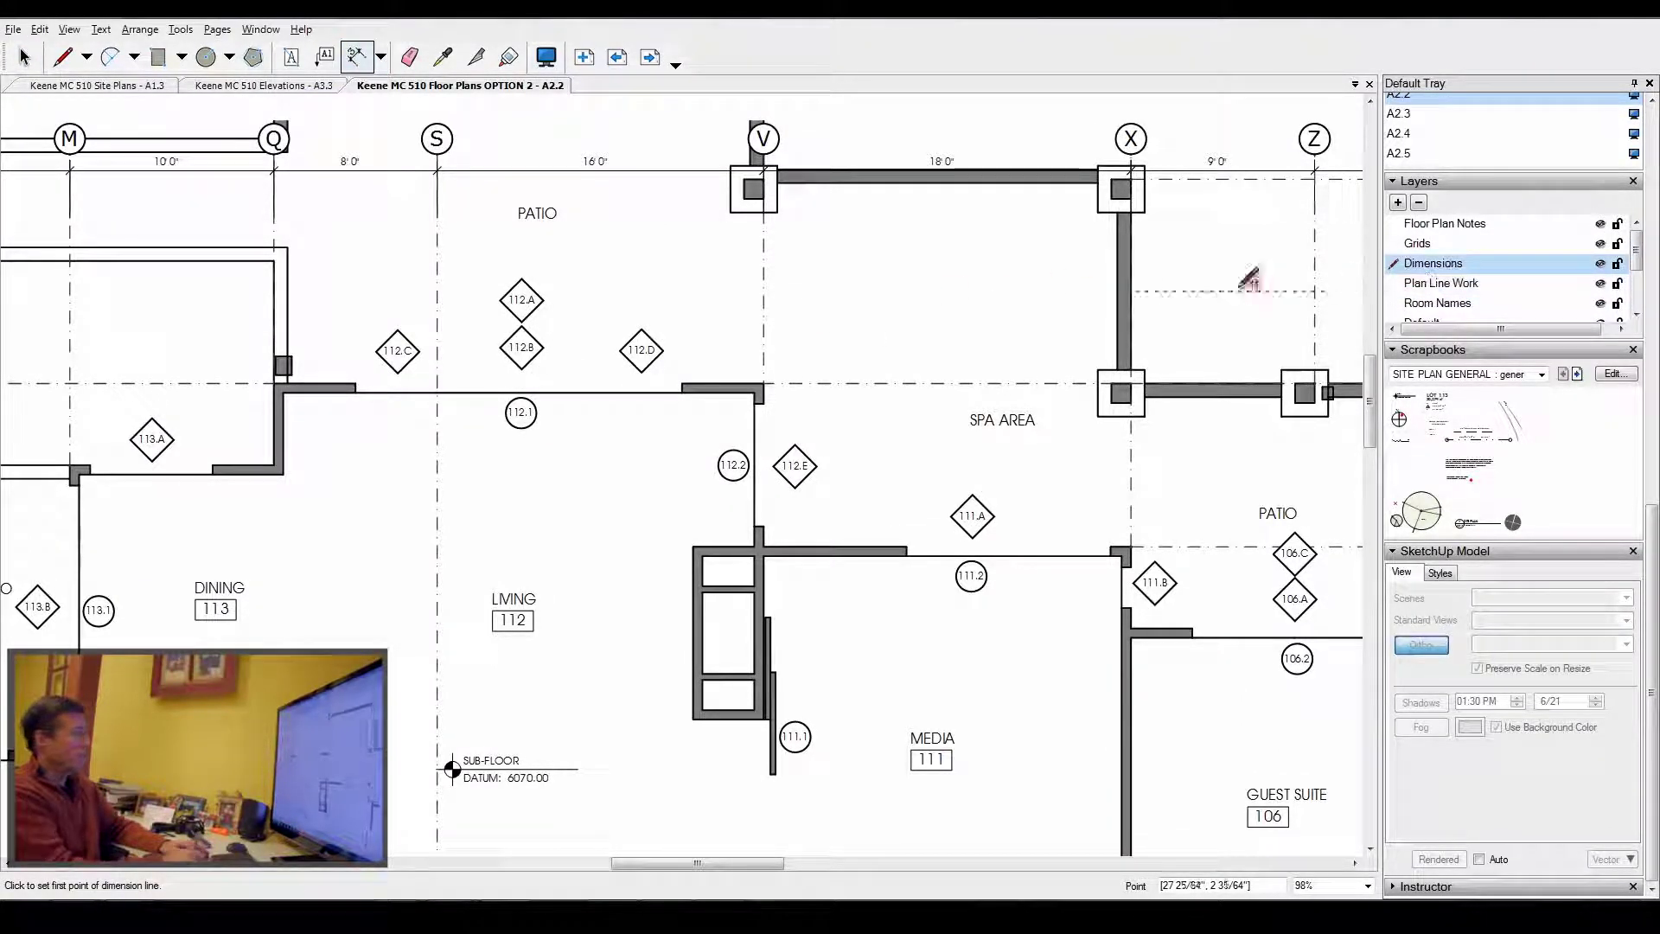
Dimension the wall segment at Living 112's corner beside the spa area, placing one dimension above it and one beside its short return.
scroll(700, 381, "up", 5)
left_click(695, 389)
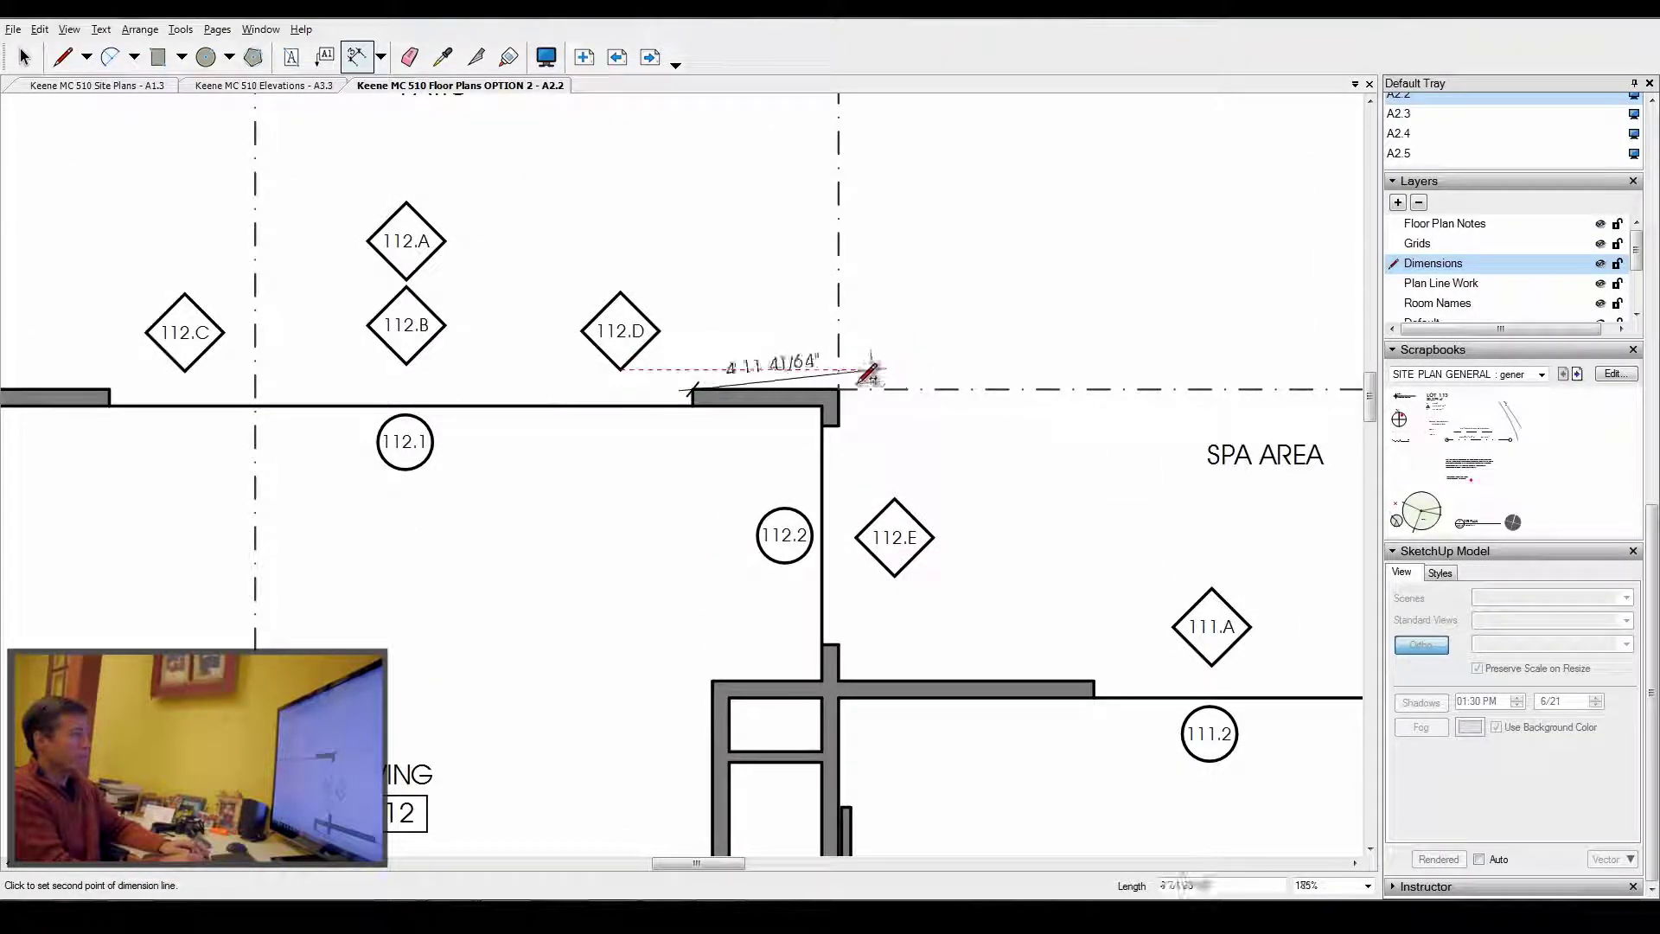
scroll(843, 380, "up", 3)
left_click(834, 391)
left_click(883, 243)
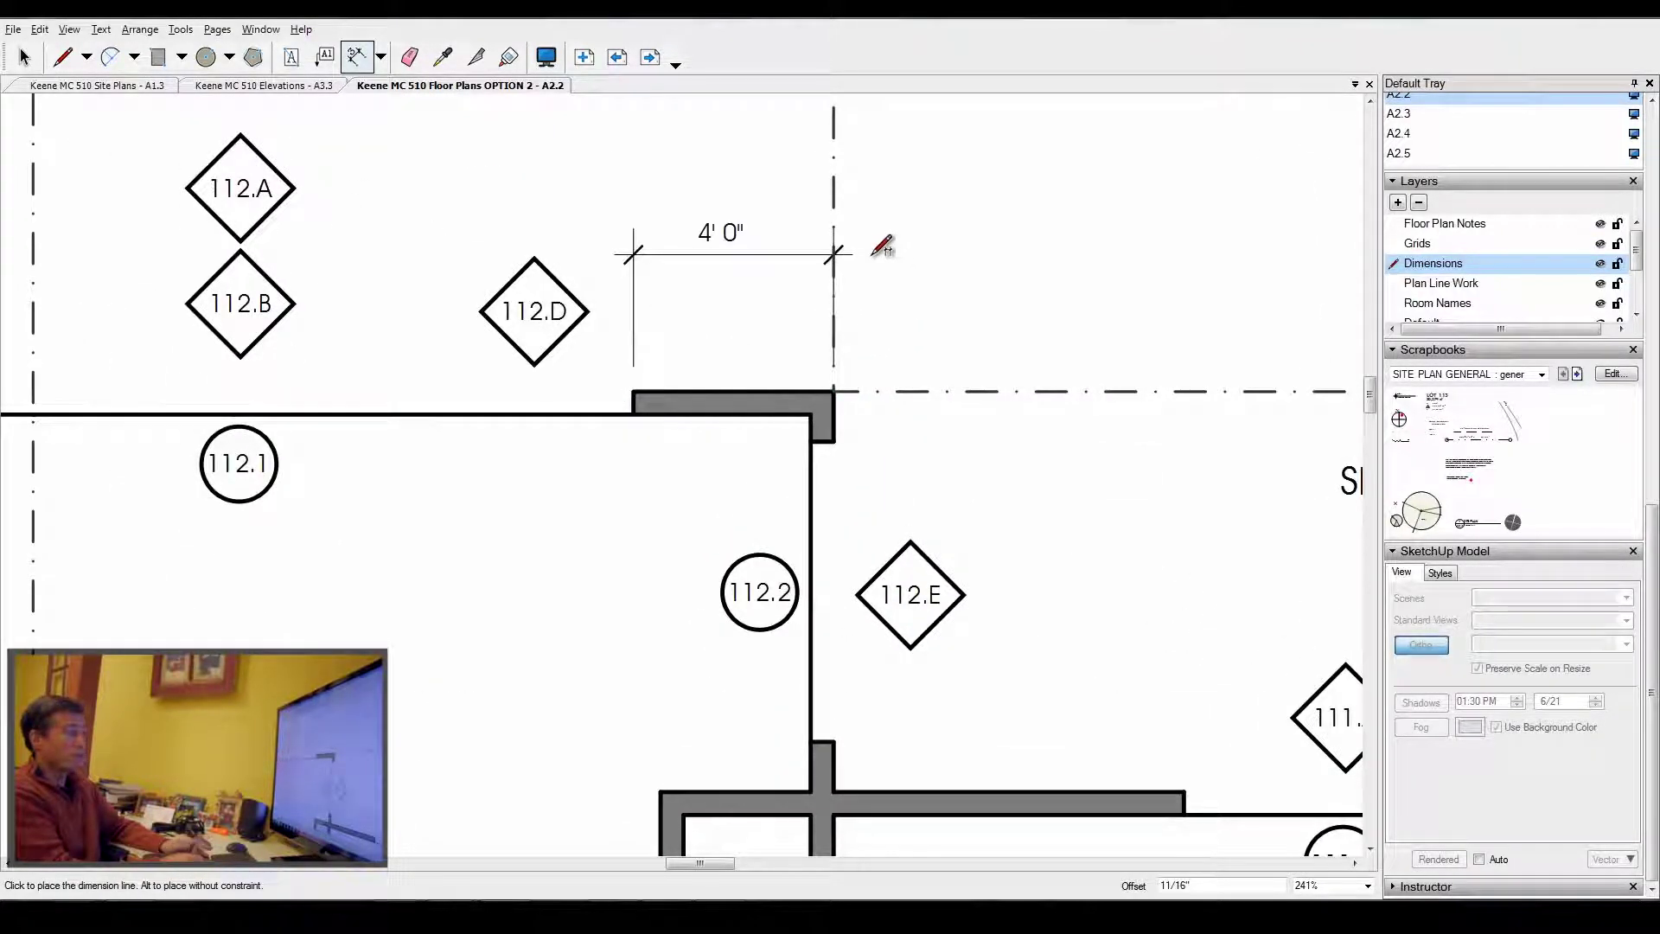
left_click(835, 390)
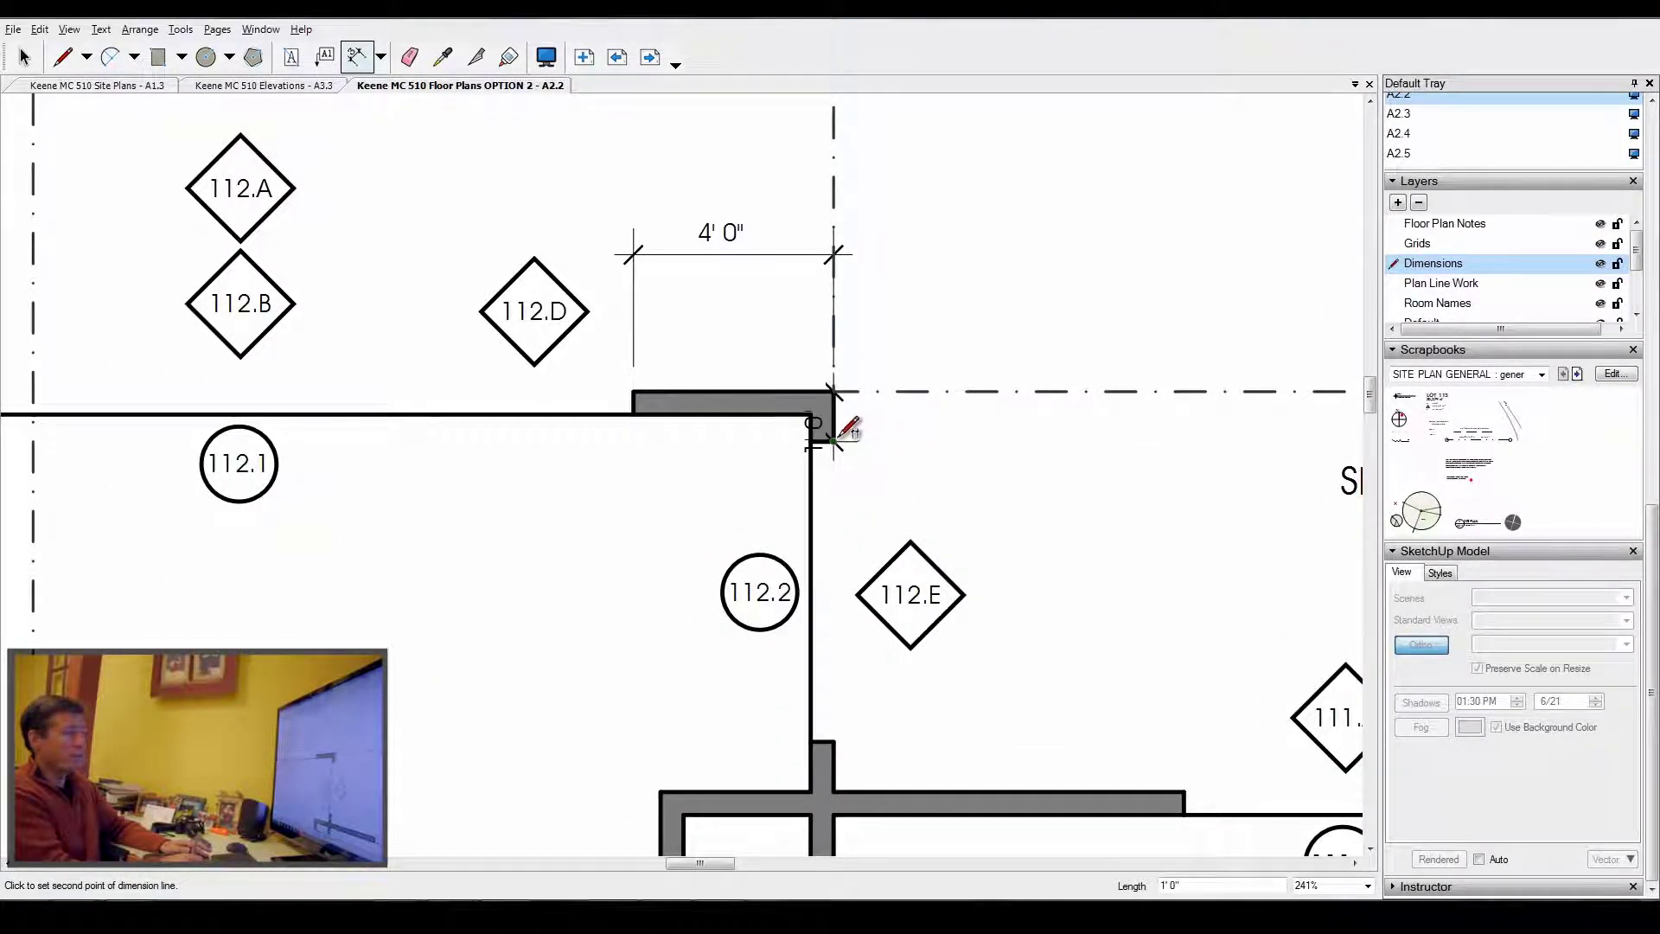
left_click(835, 440)
left_click(942, 391)
Dimension the full length of the fireplace enclosure's side facing Living 112, placing the dimension line inside the living room.
scroll(900, 216, "down", 3)
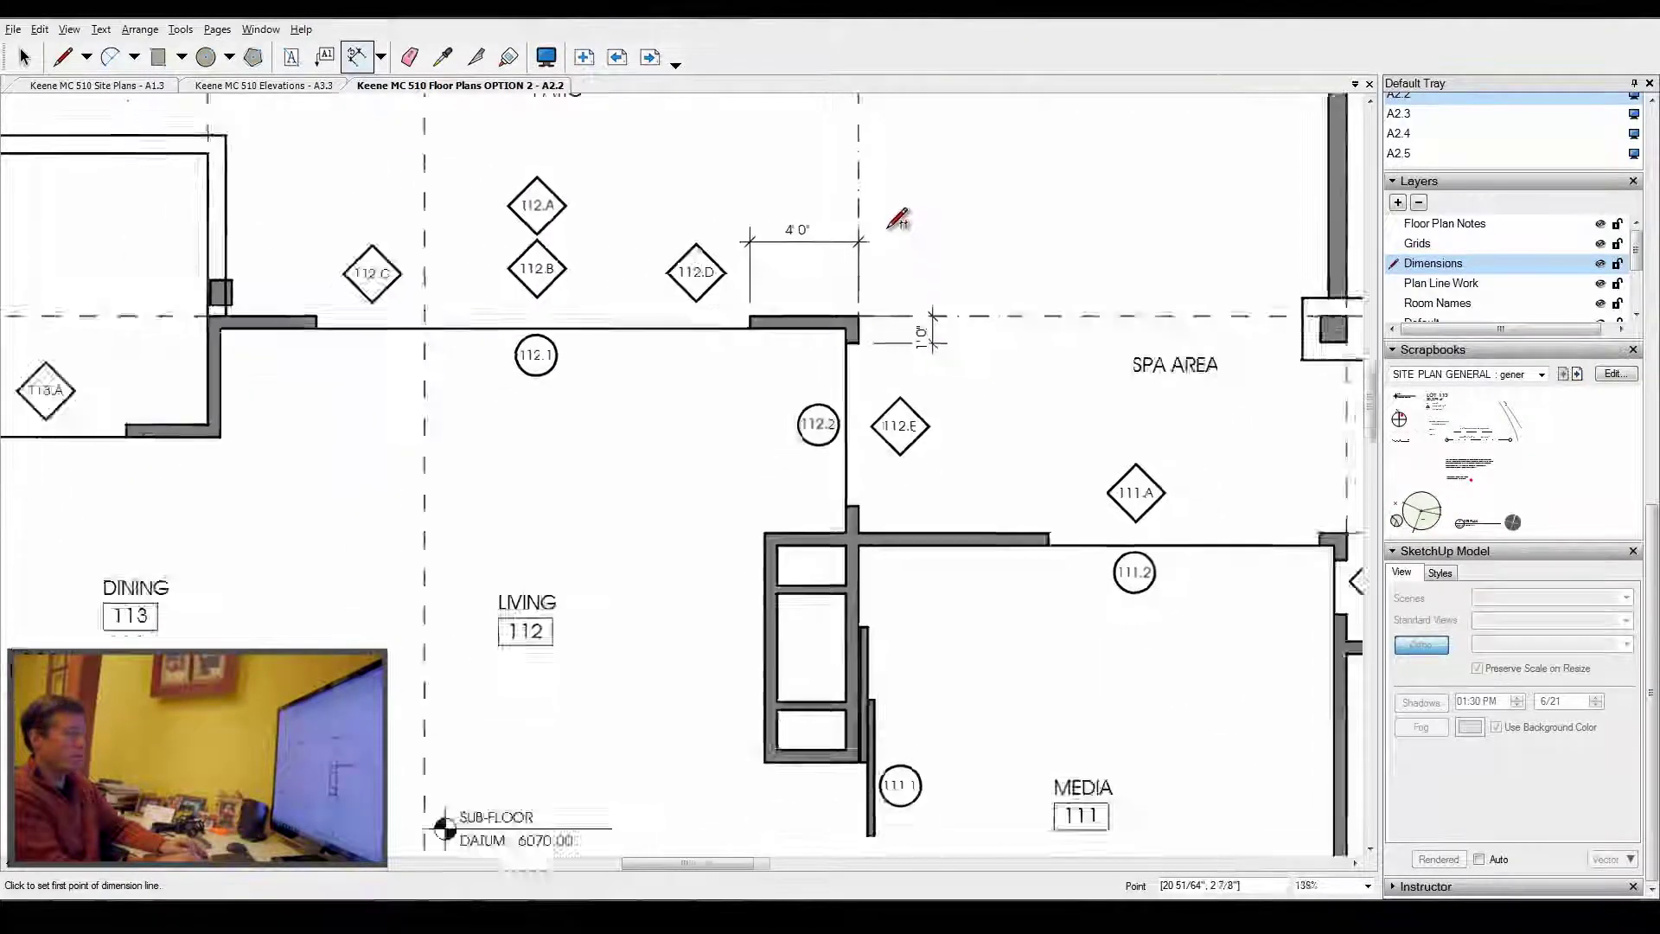
scroll(899, 220, "down", 2)
scroll(808, 461, "up", 1)
left_click(792, 458)
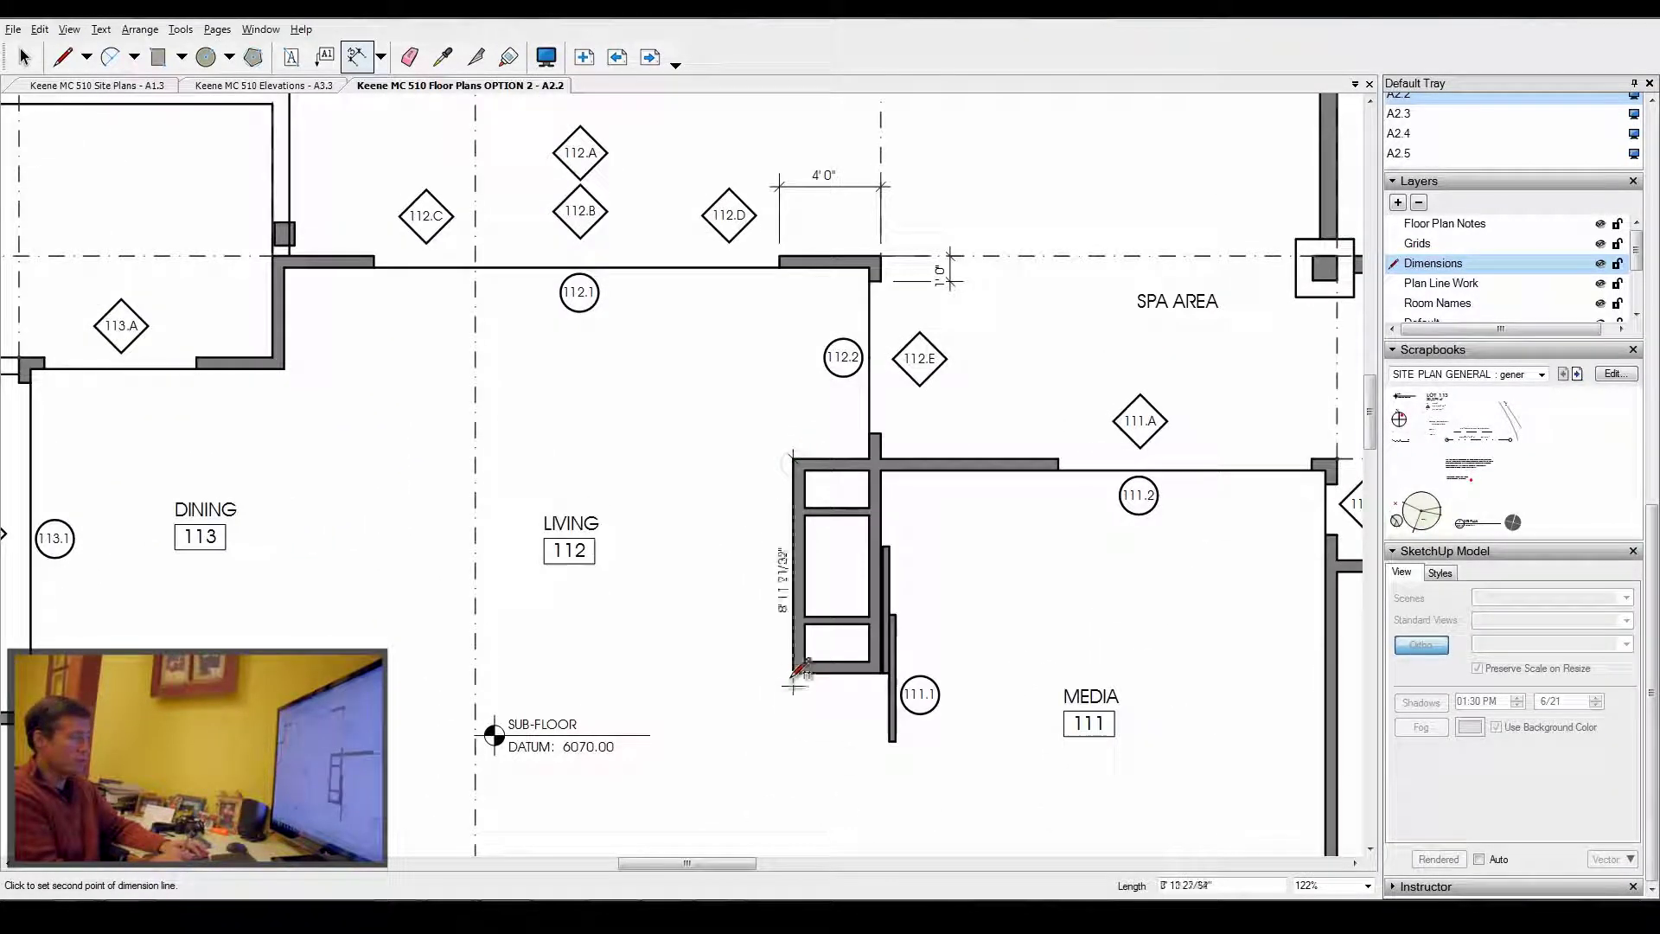
scroll(796, 675, "up", 1)
scroll(794, 672, "up", 1)
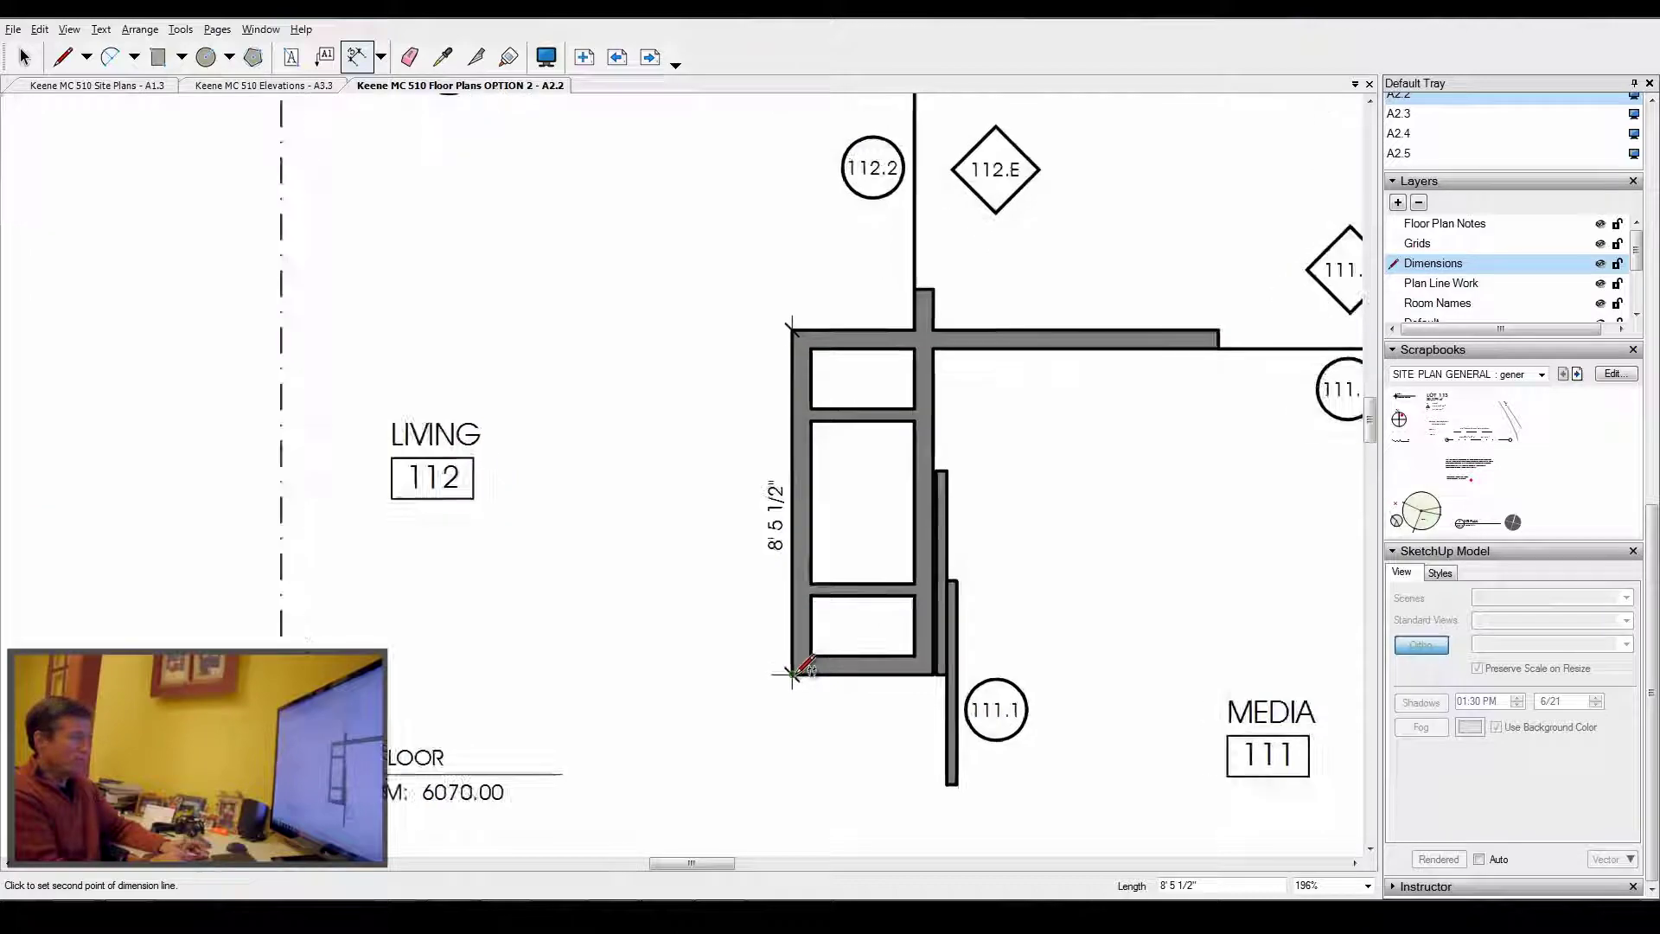
left_click(793, 674)
left_click(668, 605)
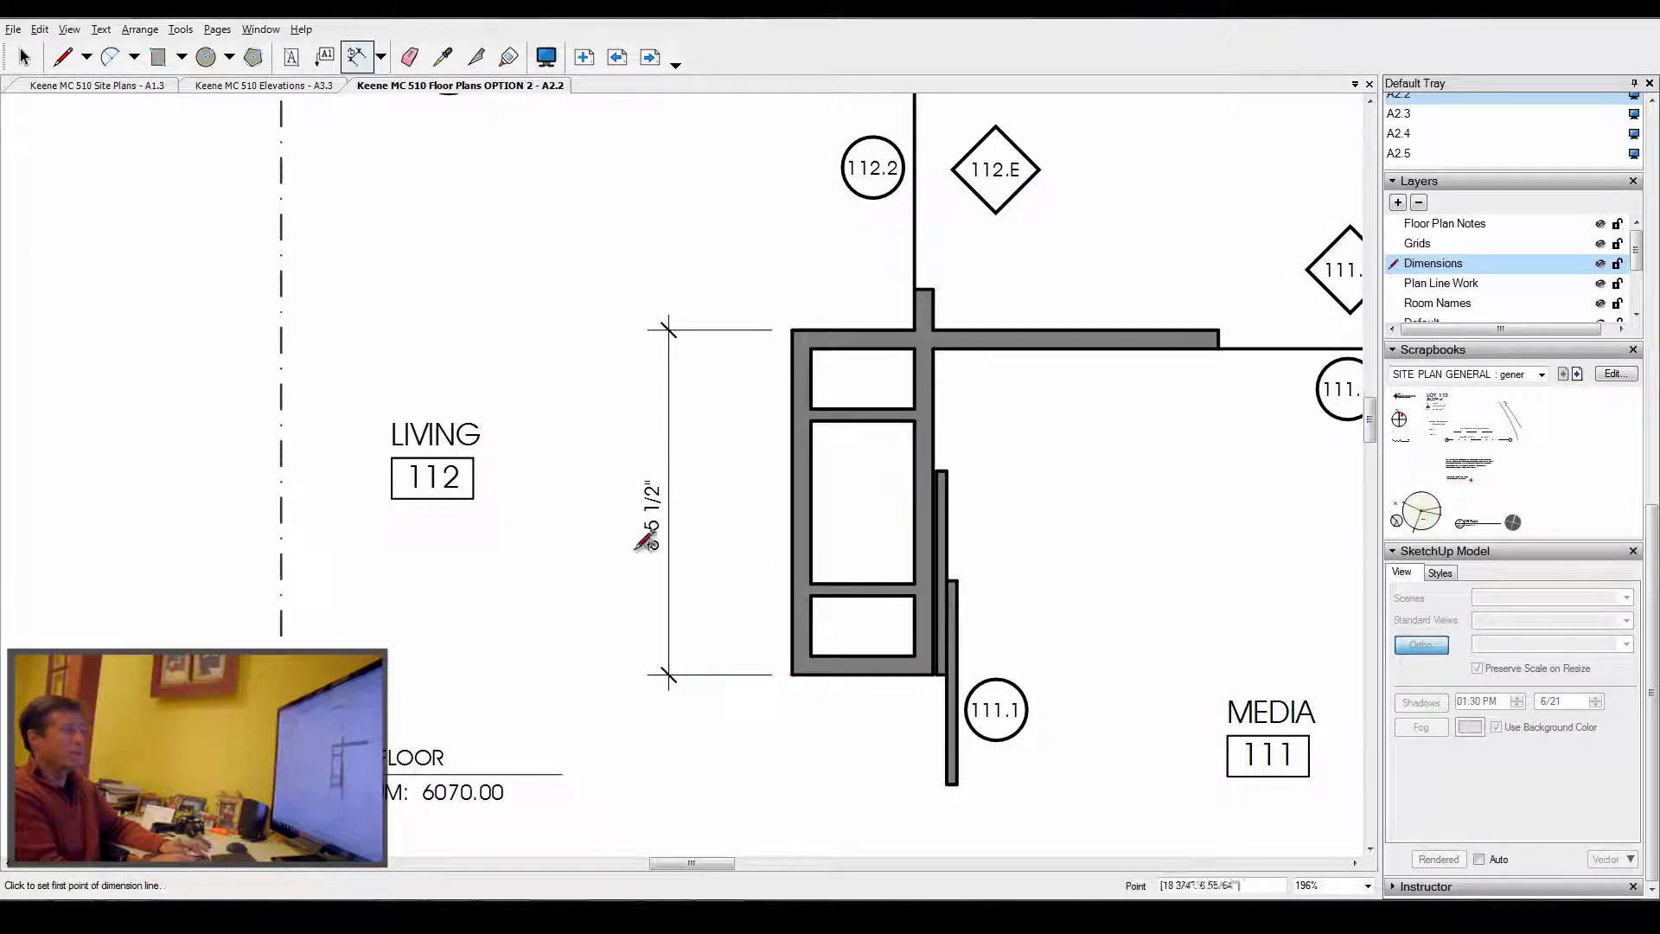
Dimension the short wall return at Media 111's corner beside Hall 110, placing the dimension line on its open living-room side.
scroll(848, 372, "down", 4)
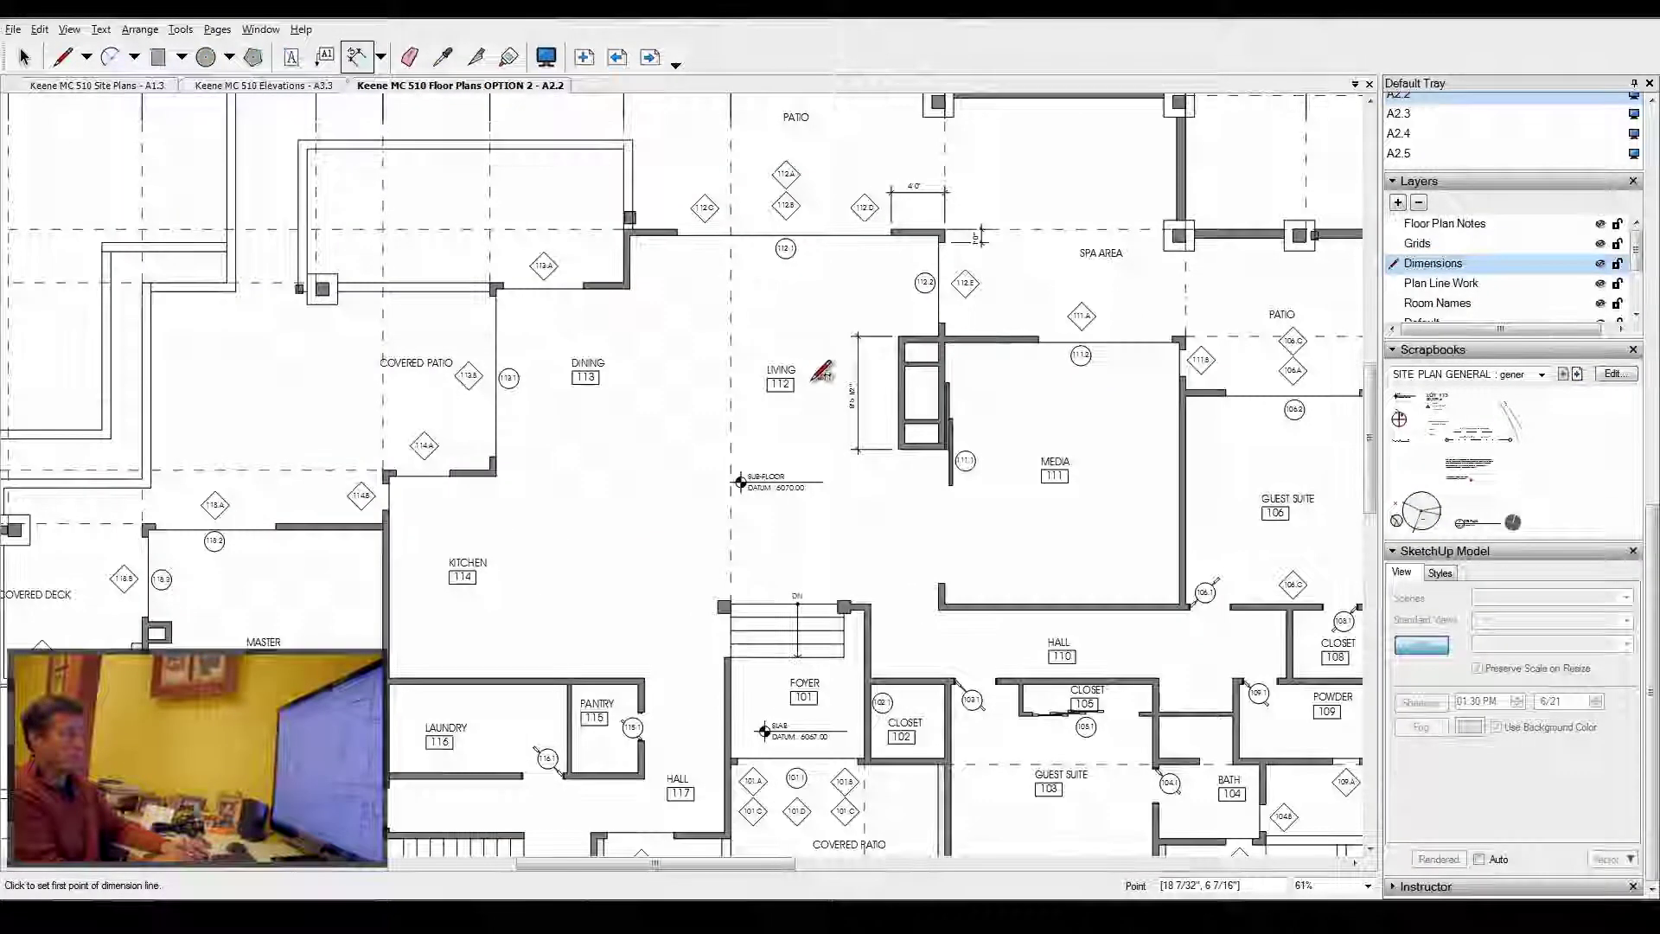
scroll(785, 370, "down", 2)
scroll(899, 523, "up", 4)
scroll(890, 577, "up", 3)
left_click(891, 578)
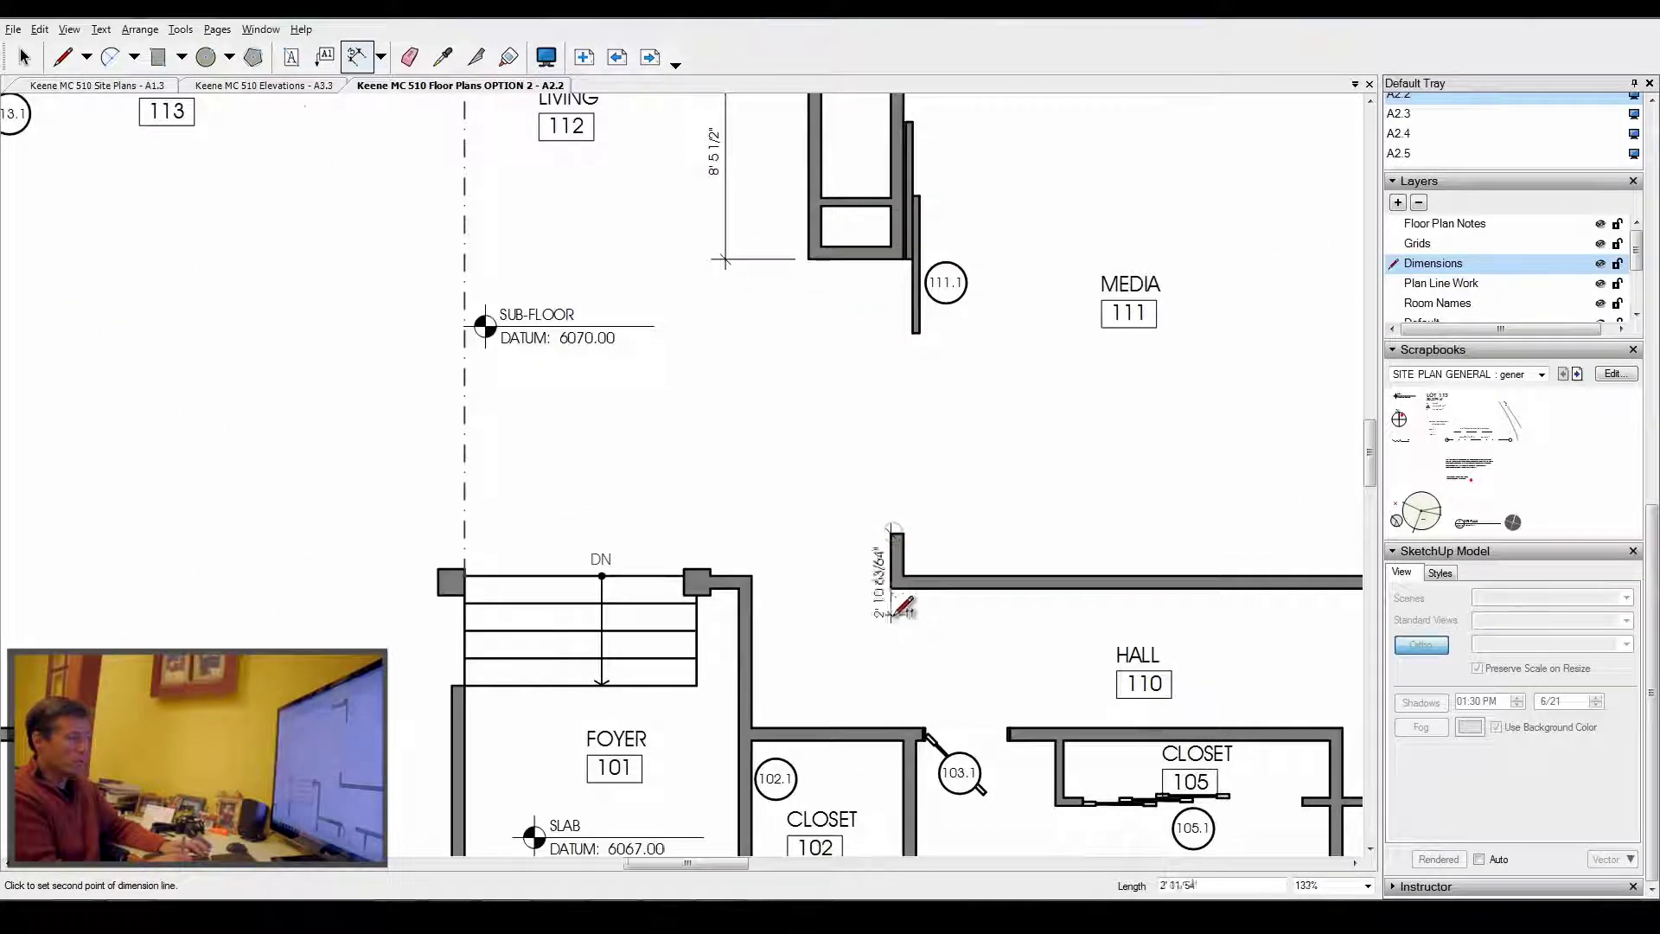
scroll(891, 577, "up", 3)
left_click(891, 503)
left_click(858, 664)
scroll(893, 623, "down", 3)
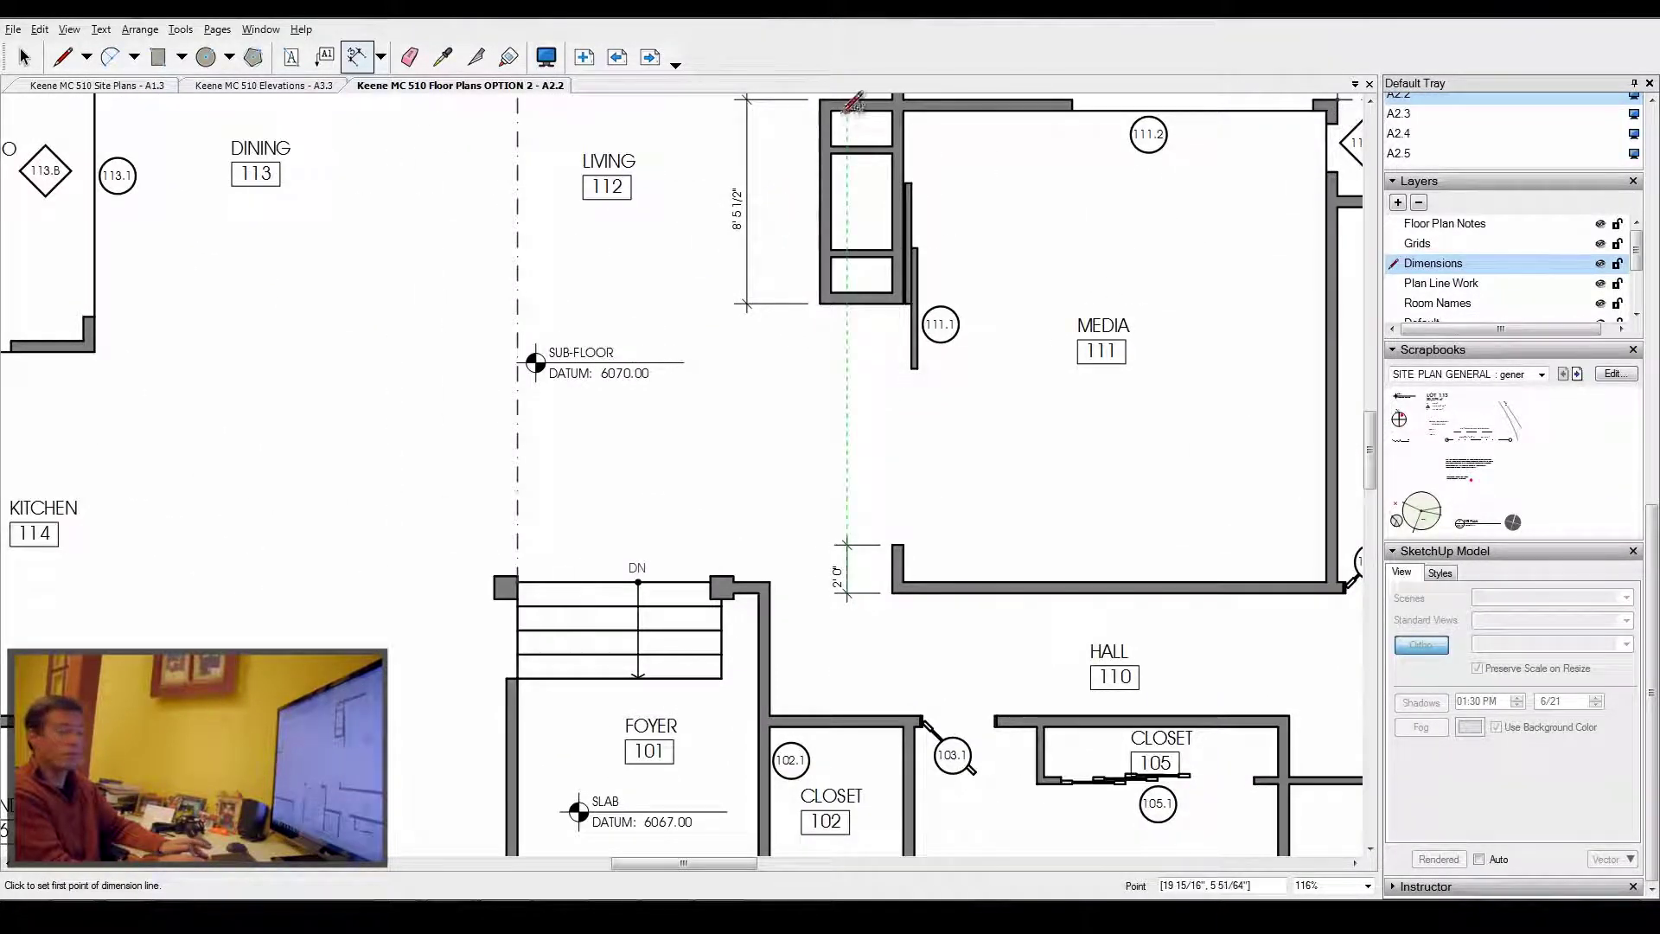
scroll(1026, 360, "down", 3)
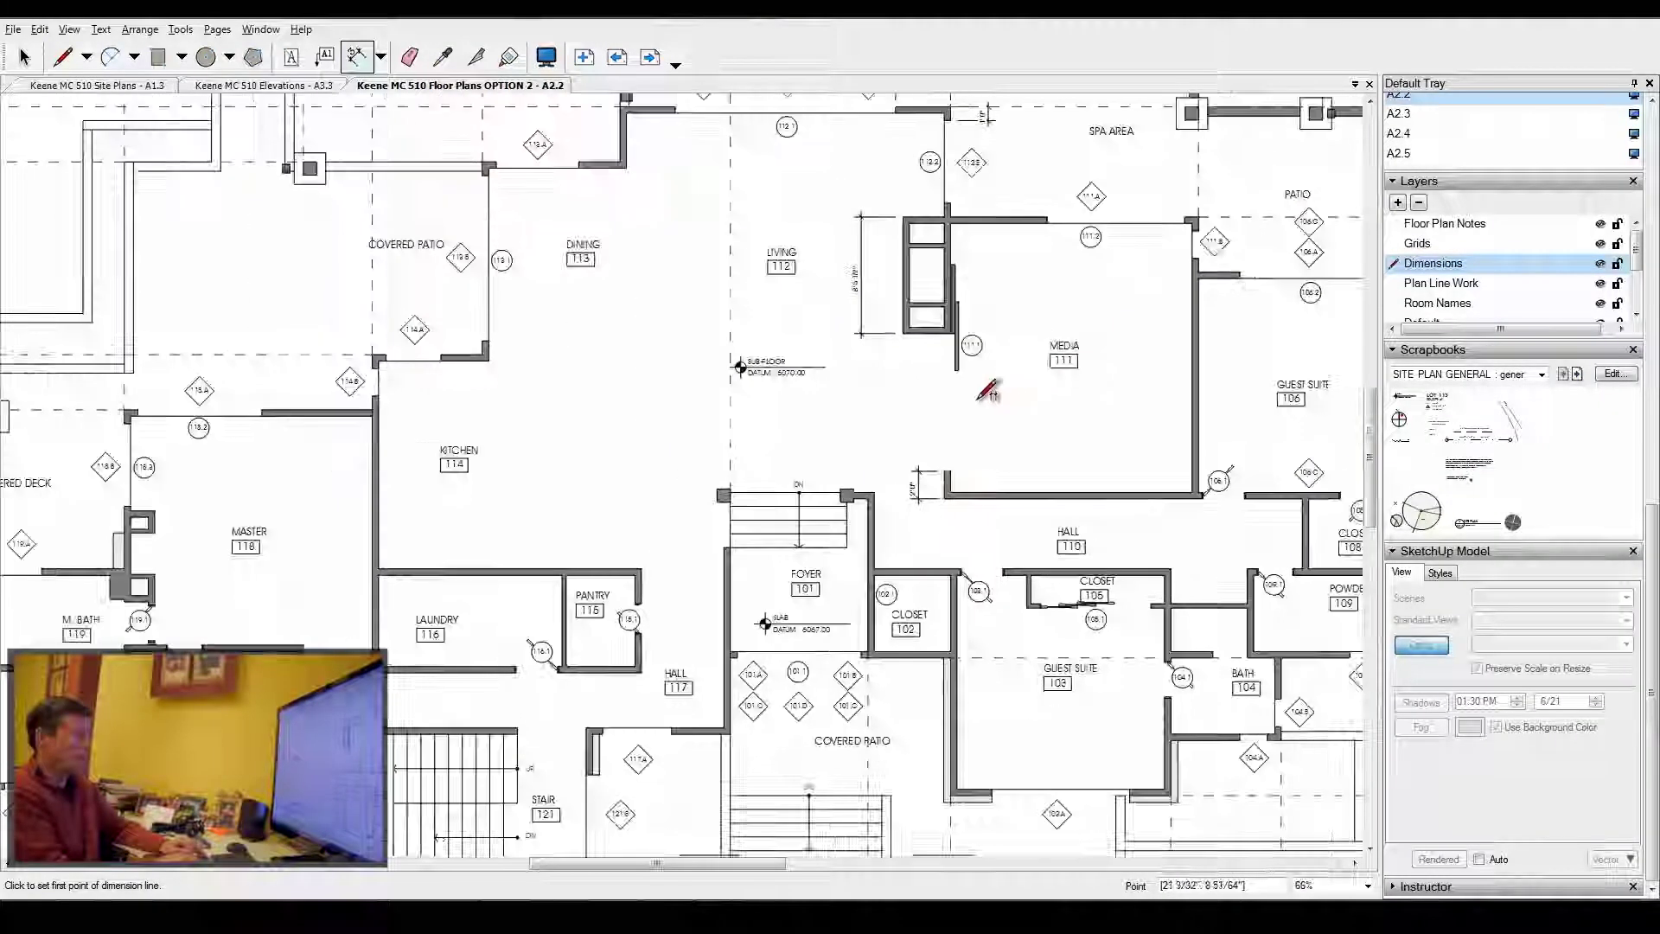
scroll(561, 382, "up", 4)
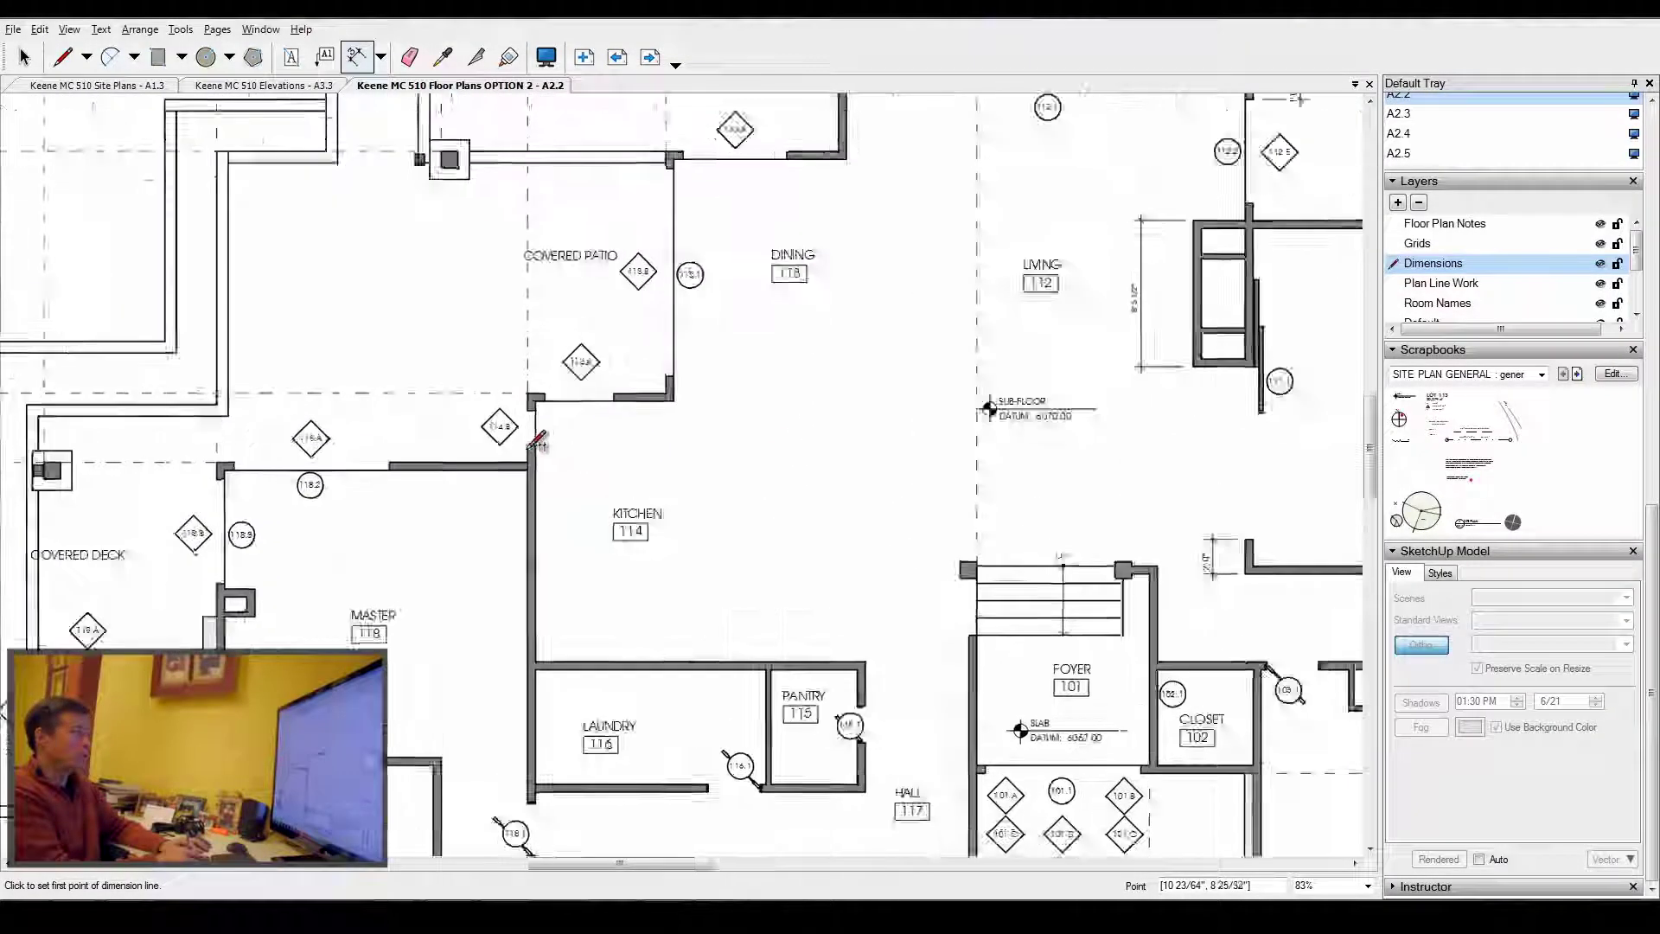
scroll(534, 377, "up", 2)
left_click(530, 381)
scroll(531, 380, "up", 2)
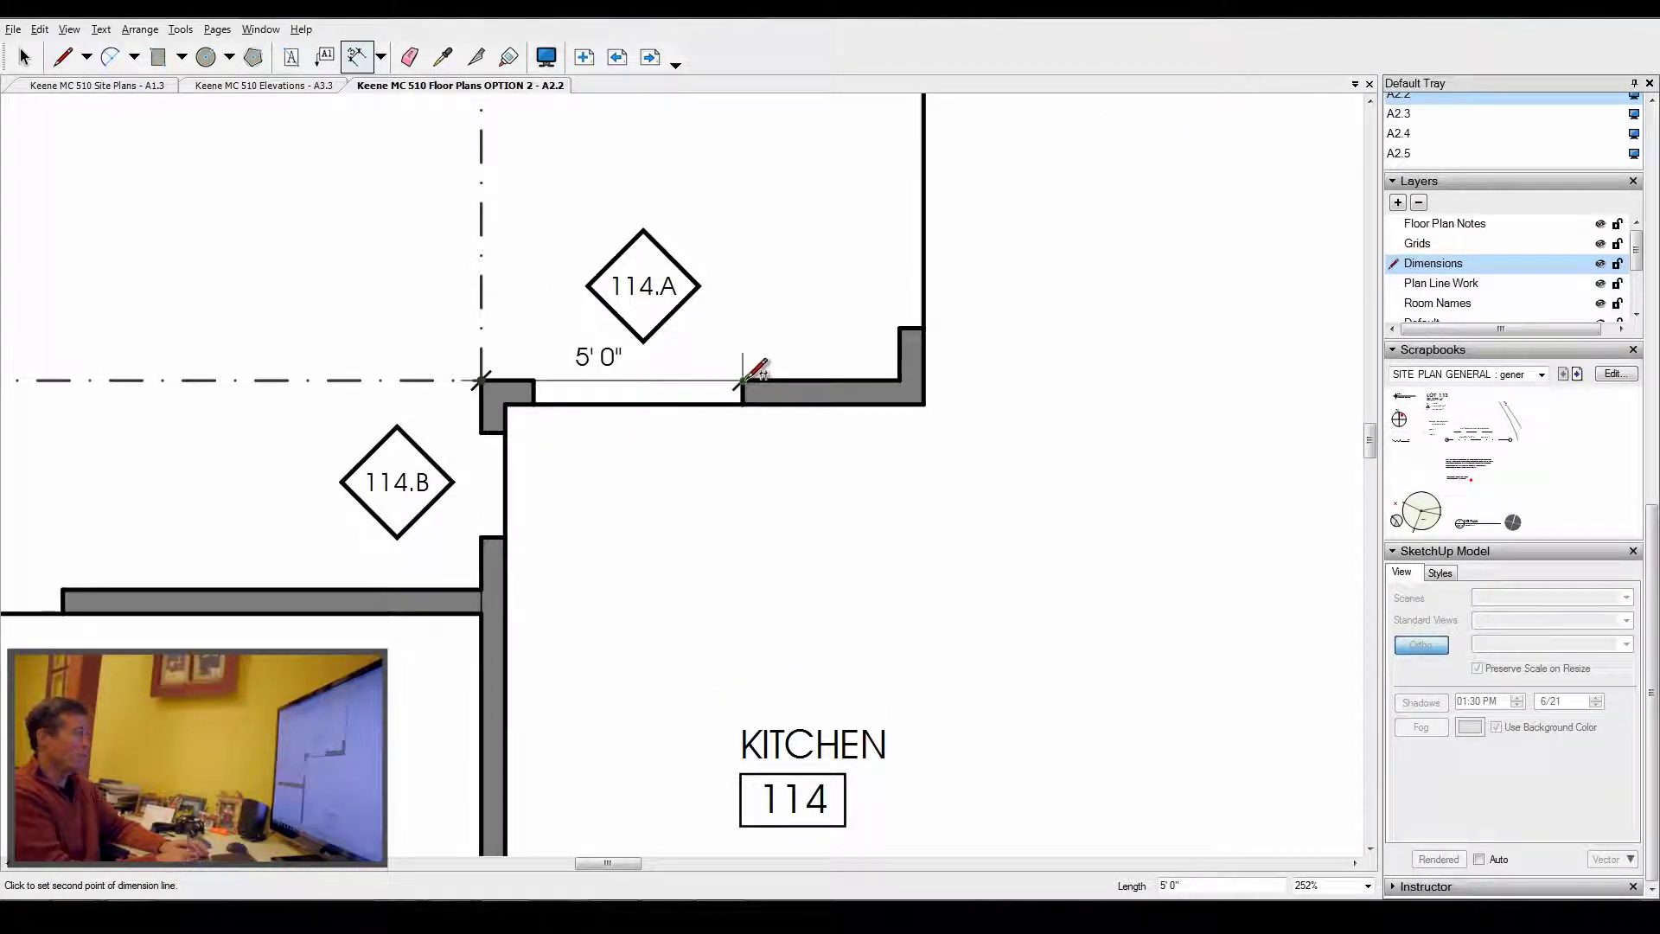
scroll(824, 400, "down", 3)
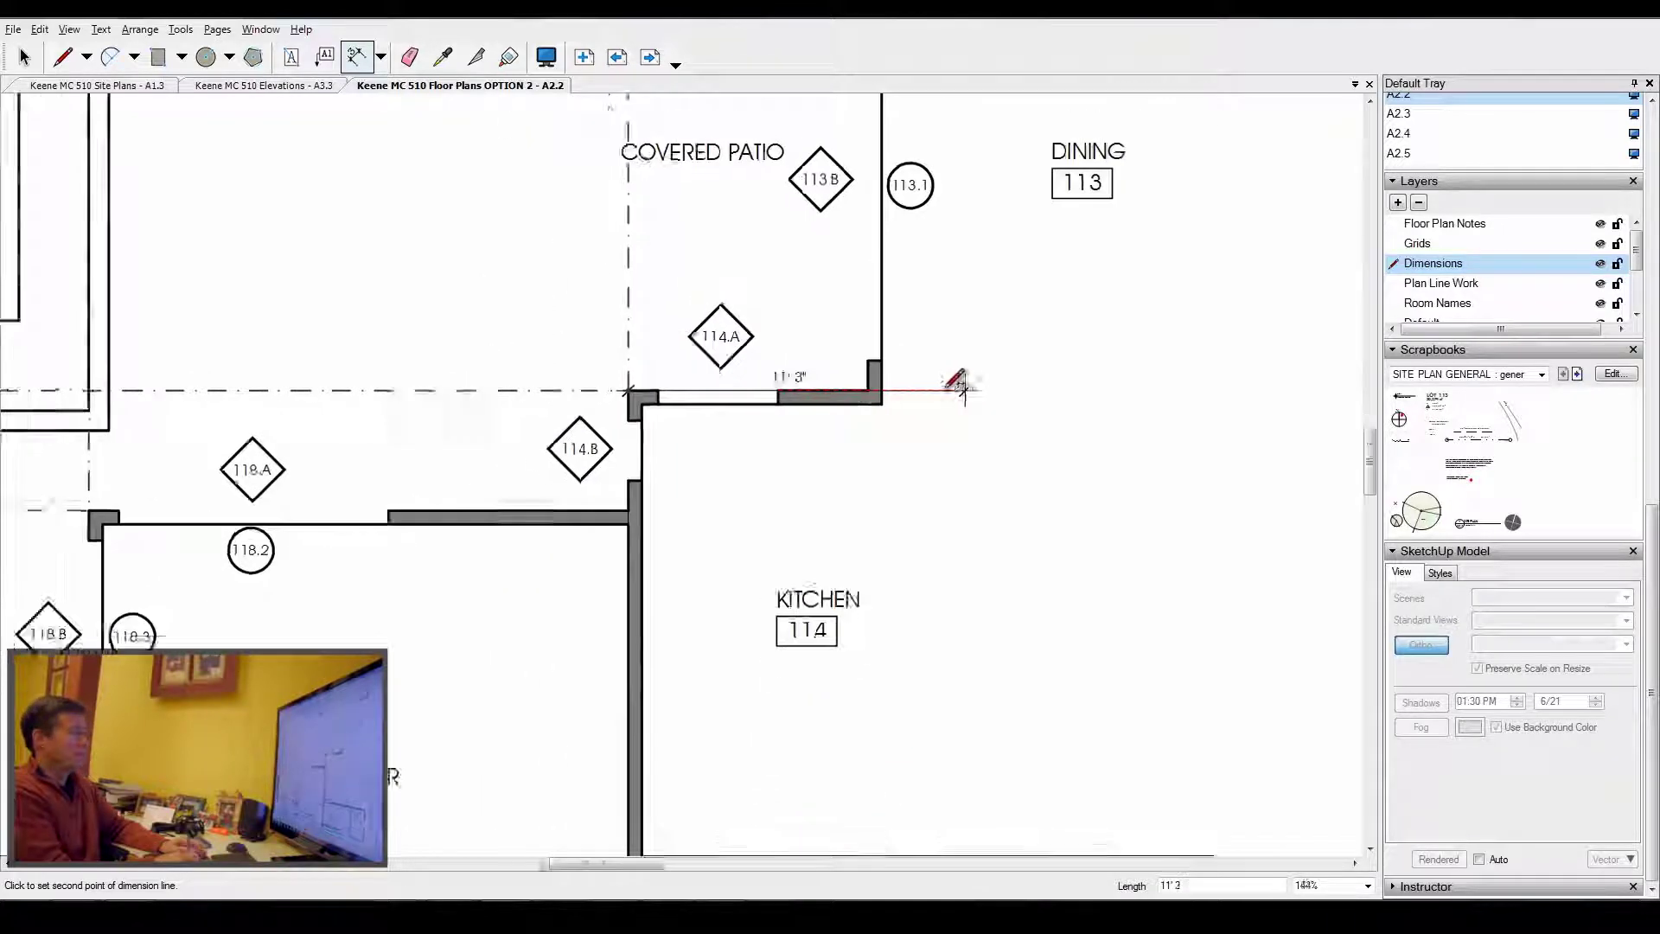
scroll(960, 387, "down", 3)
key("Escape")
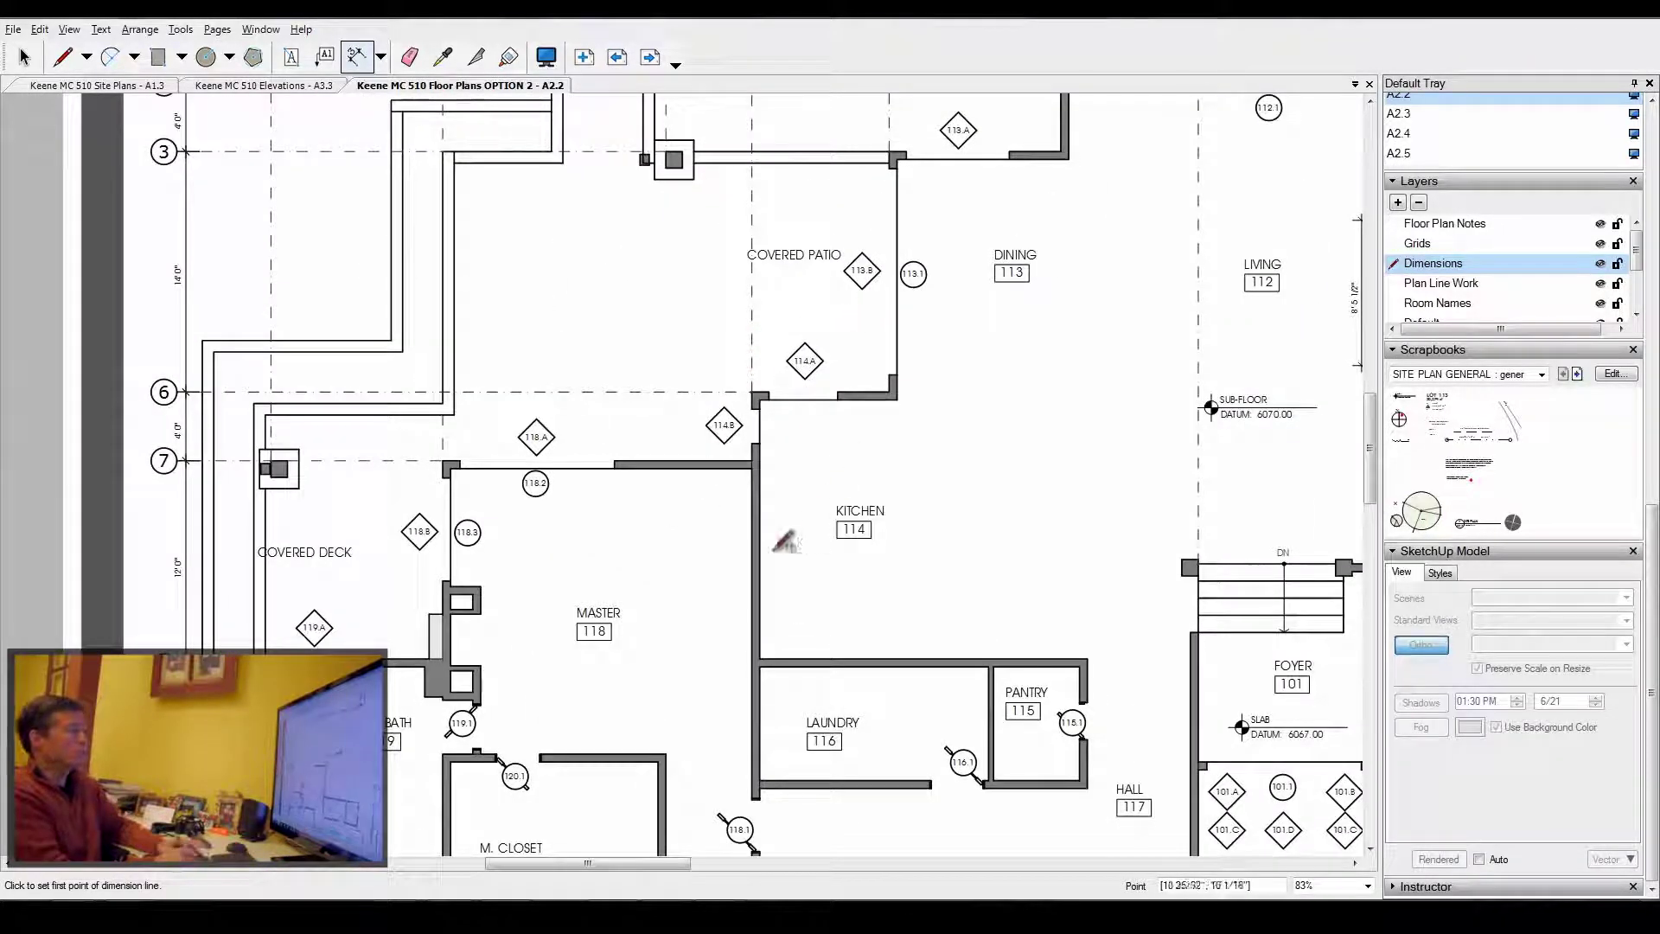
Leave the Dimension tool, switch to the Keene MC 510 Plan 5 model in SketchUp, and open the Working Model scene.
scroll(785, 542, "down", 5)
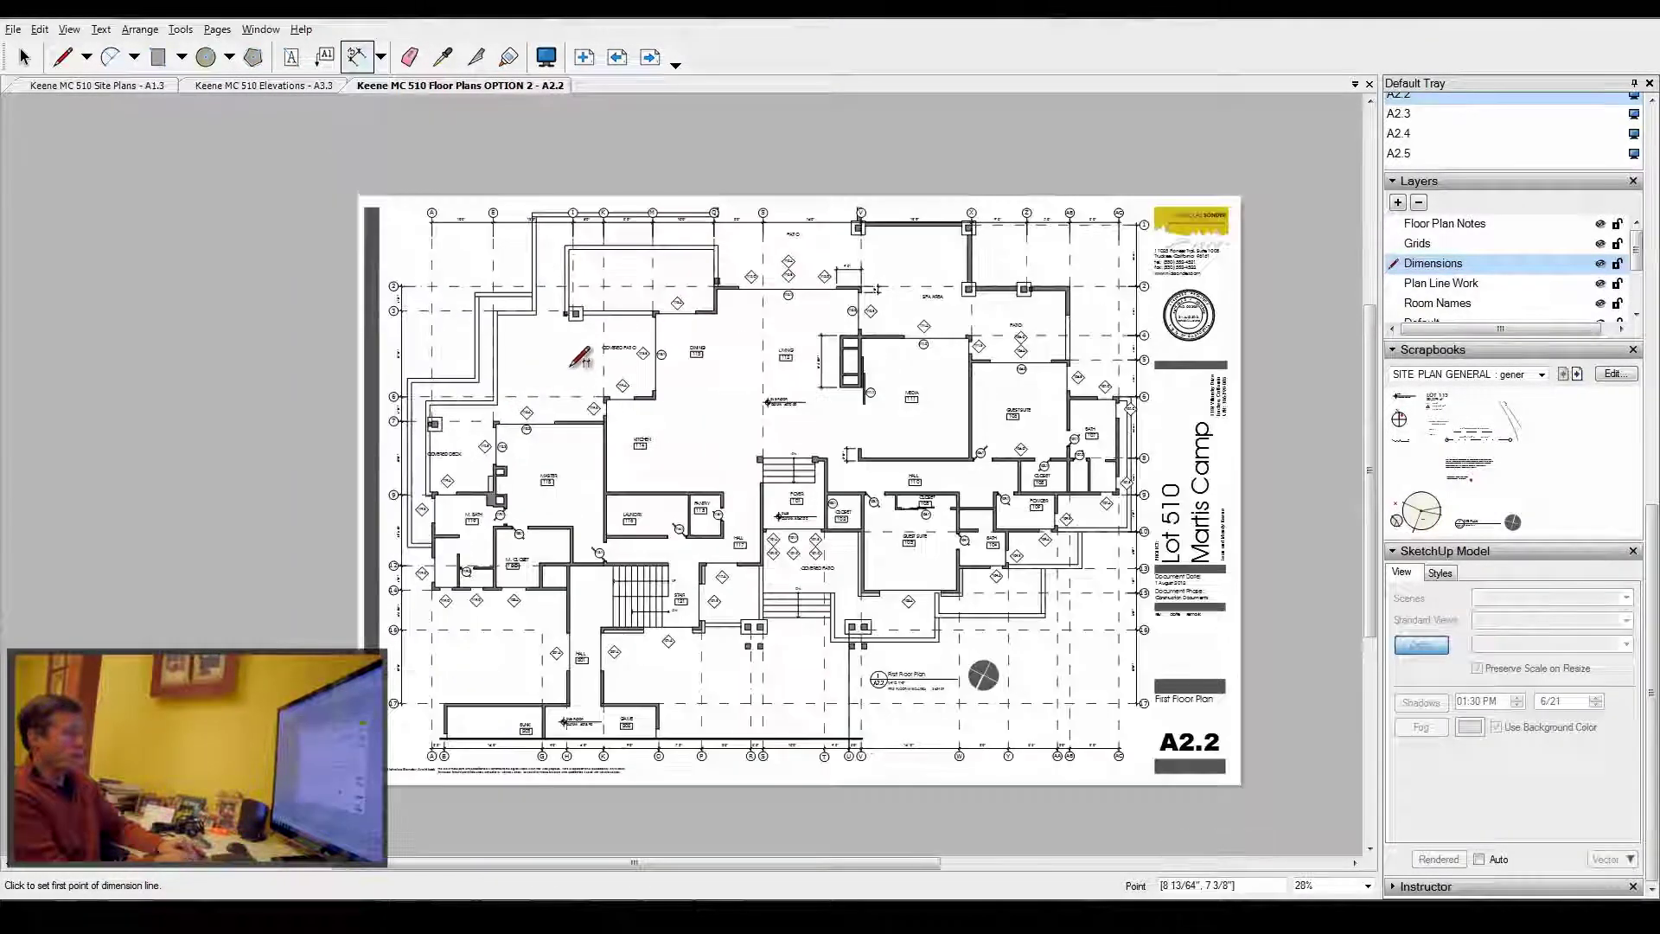
scroll(580, 358, "down", 2)
scroll(731, 358, "up", 2)
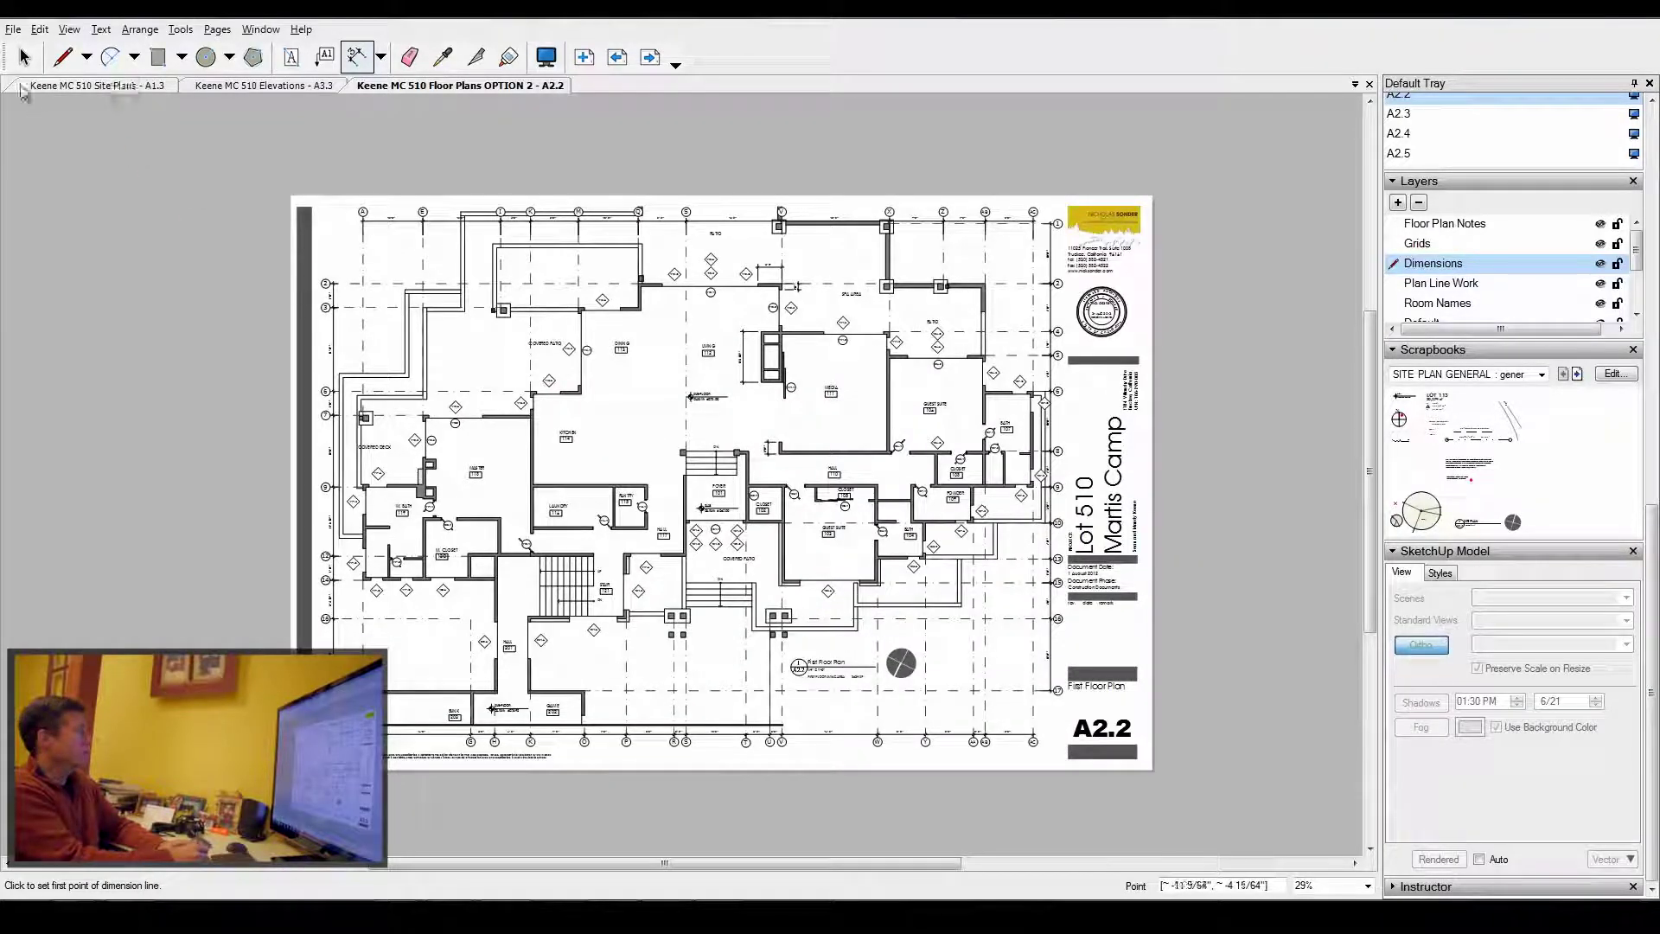
left_click(23, 57)
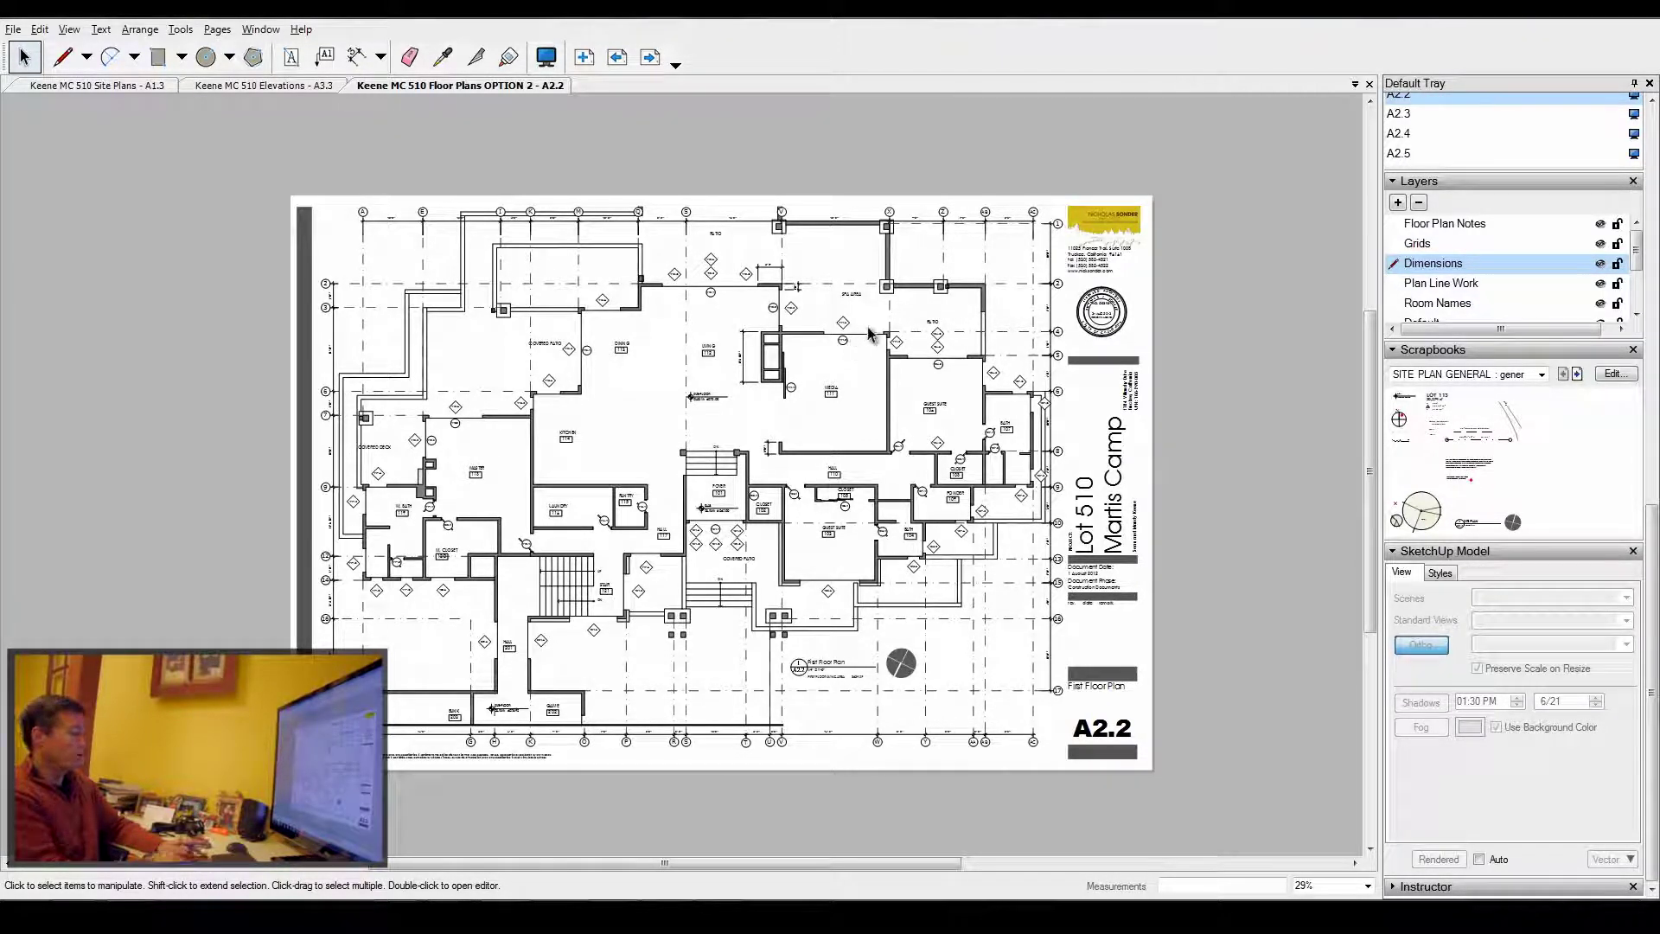
mouse_move(545, 914)
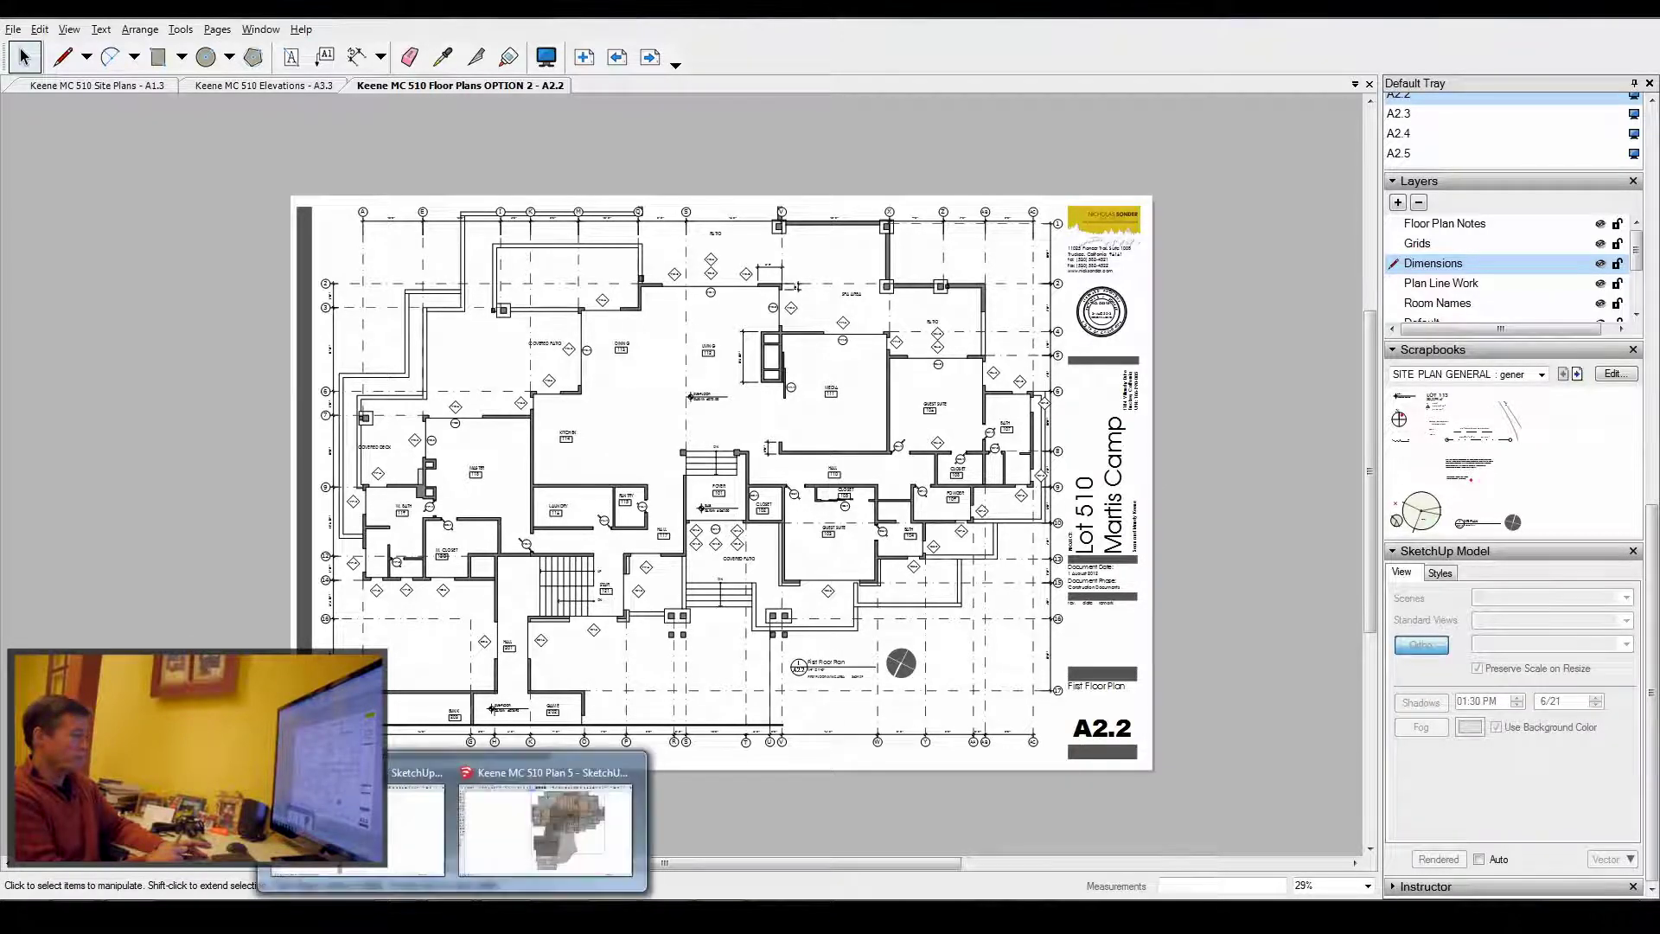
left_click(515, 839)
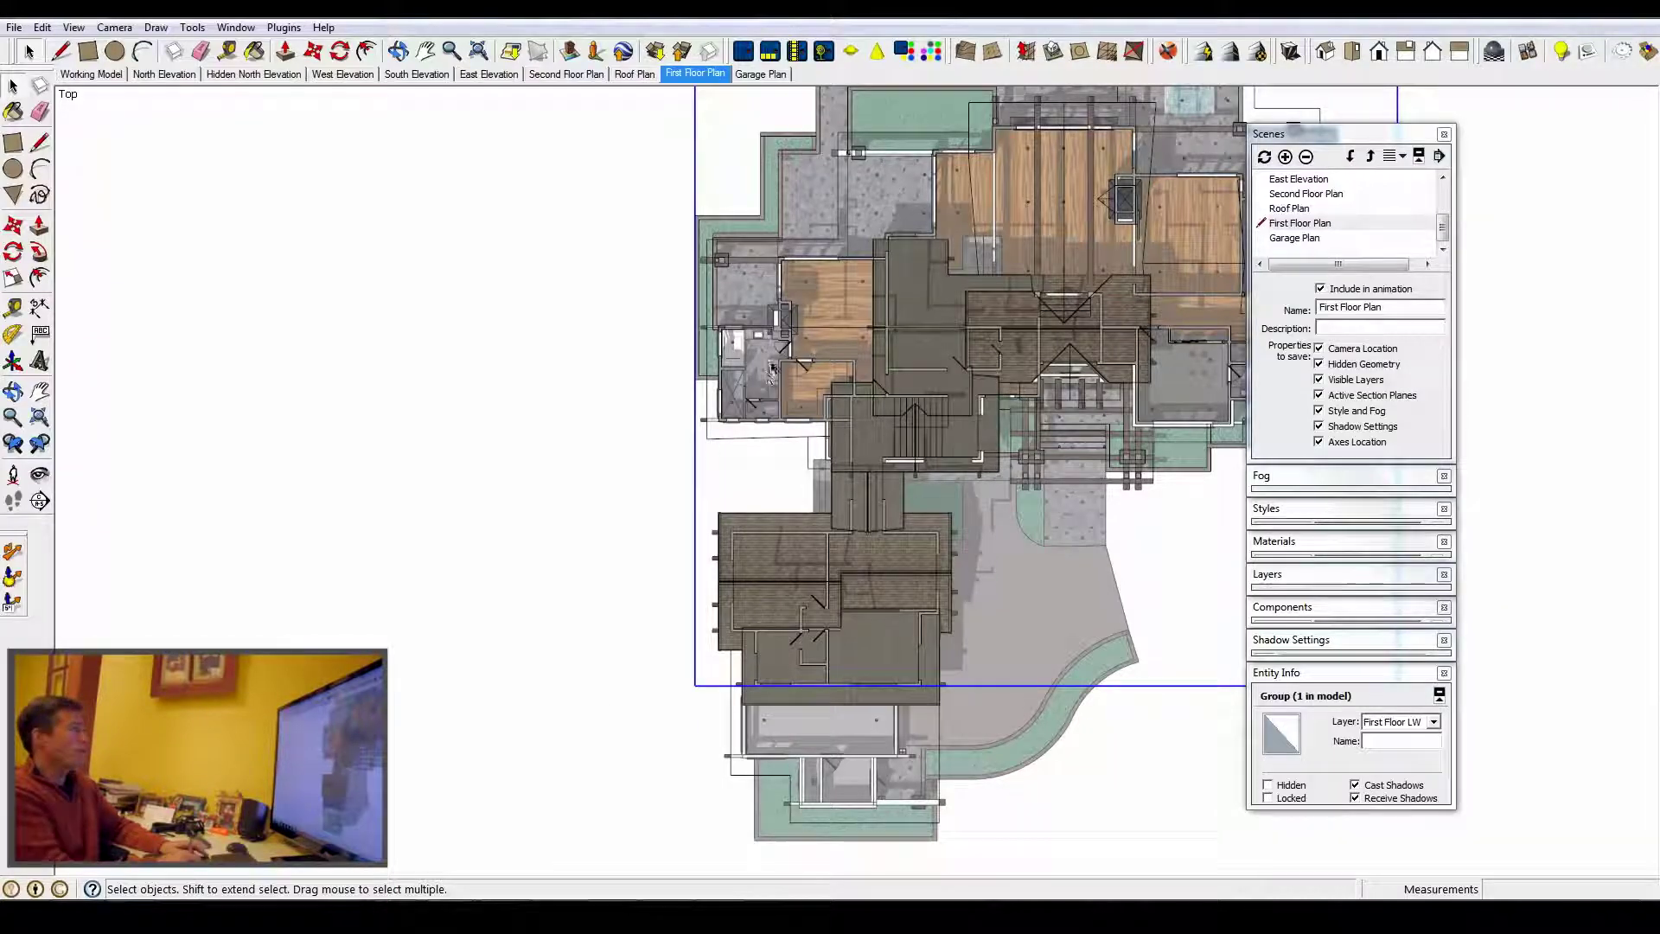
left_click(90, 76)
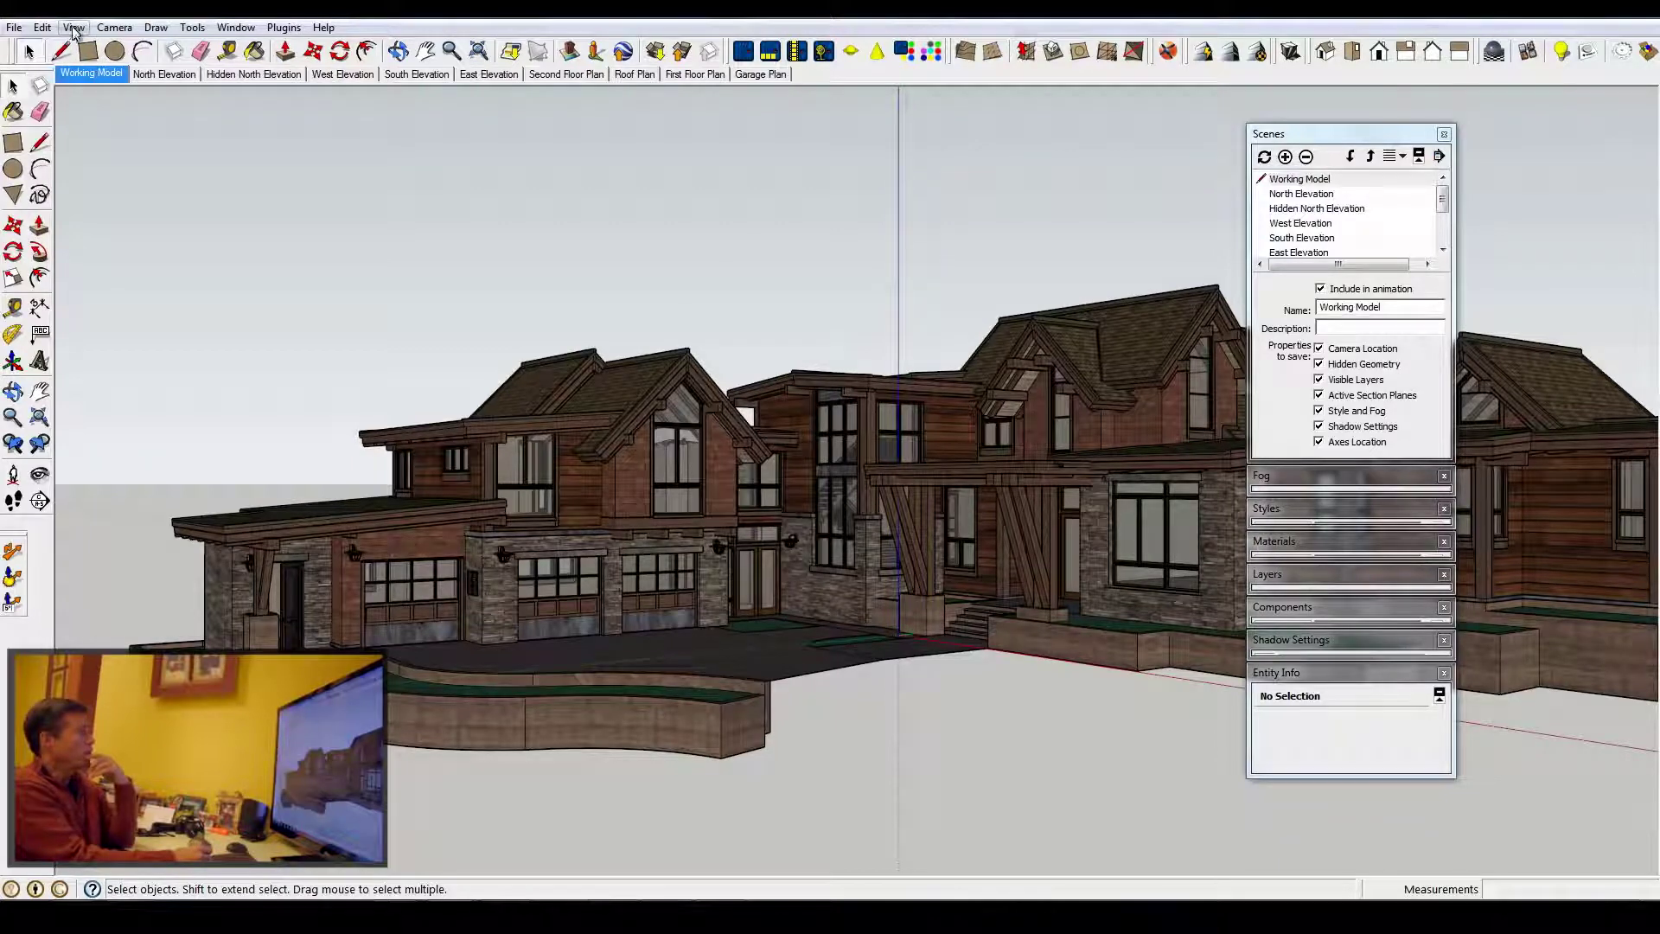
Display the section planes surrounding the house in the Working Model scene.
left_click(73, 28)
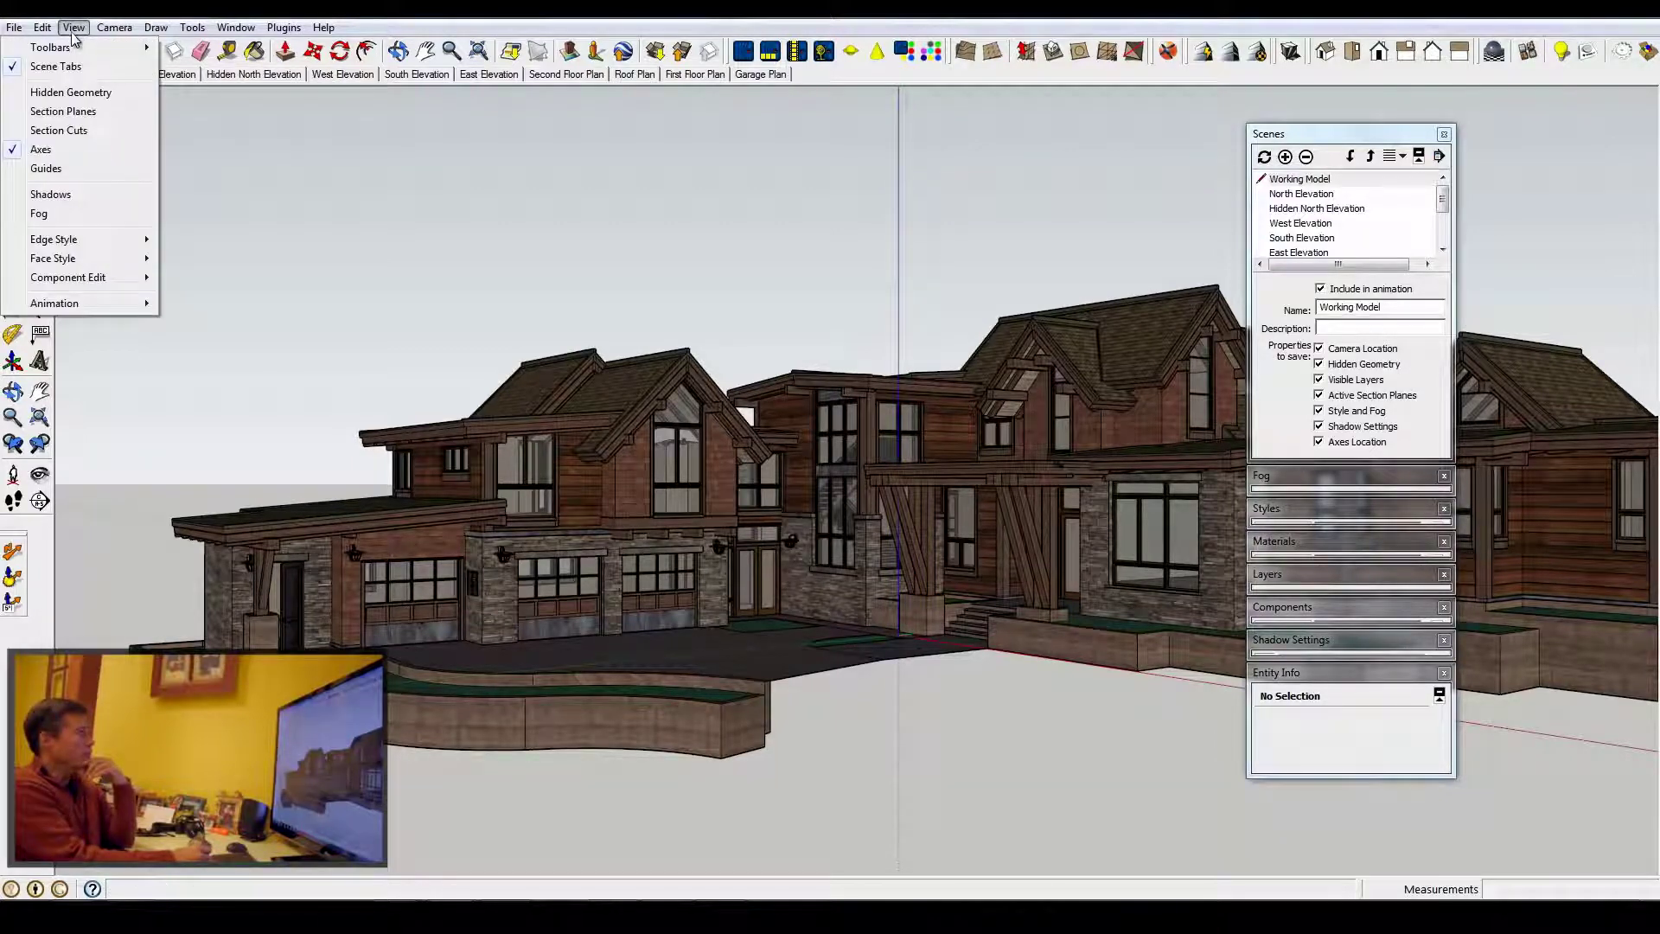
left_click(88, 113)
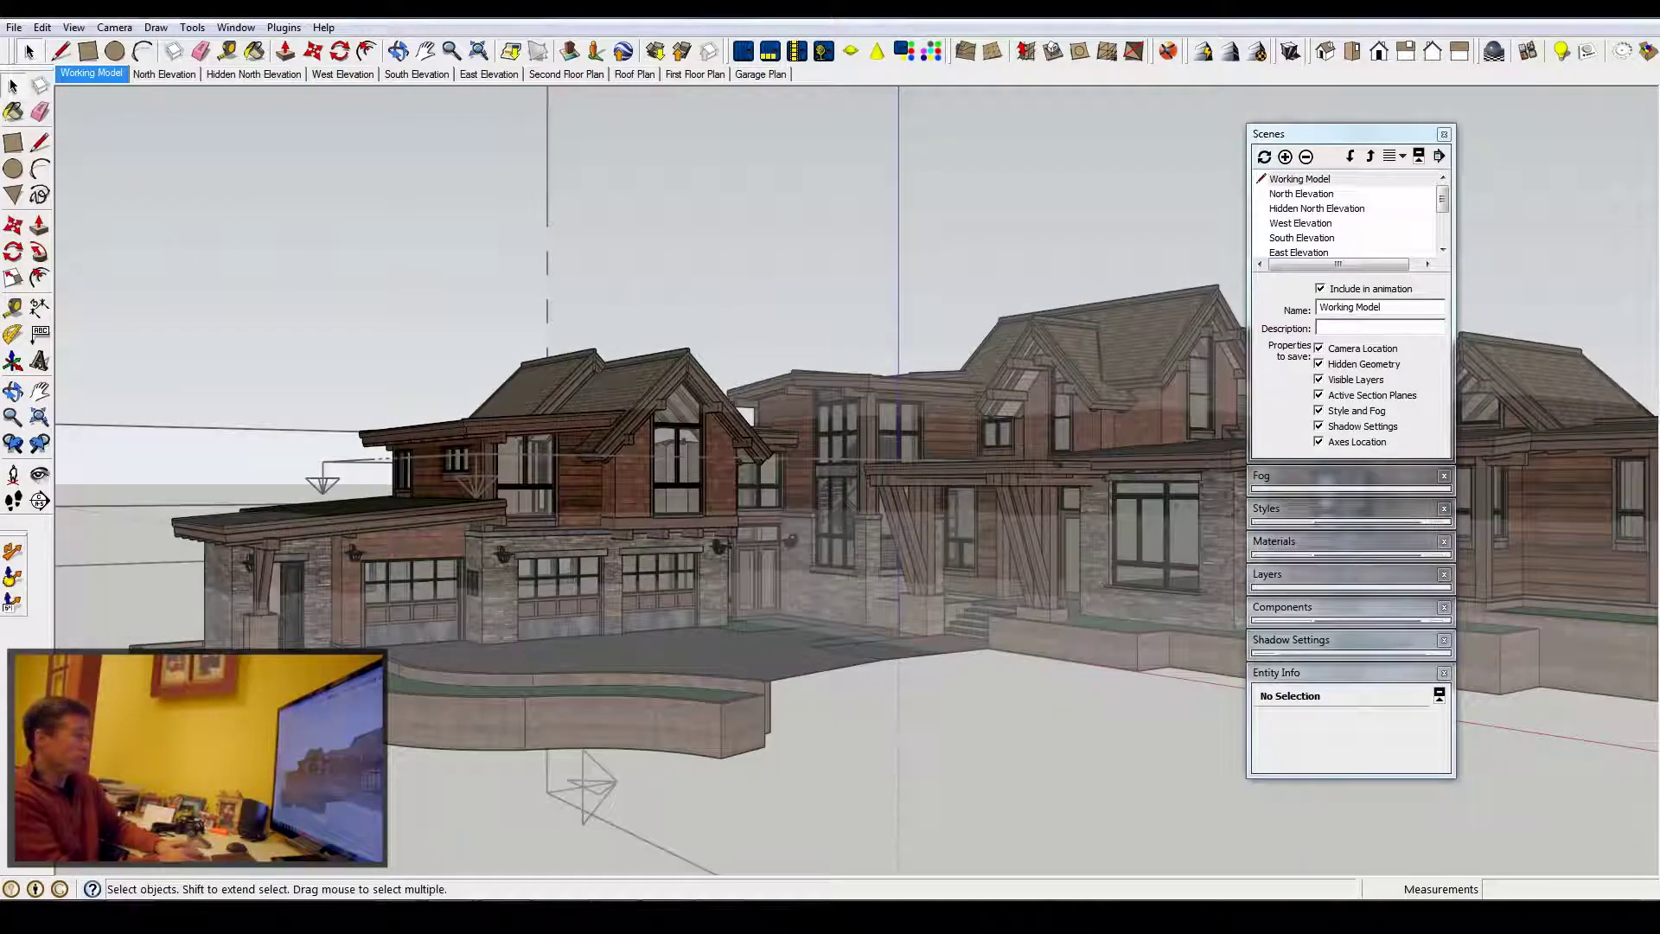
middle_click_drag(570, 504, 809, 436)
scroll(667, 337, "down", 5)
scroll(808, 437, "up", 10)
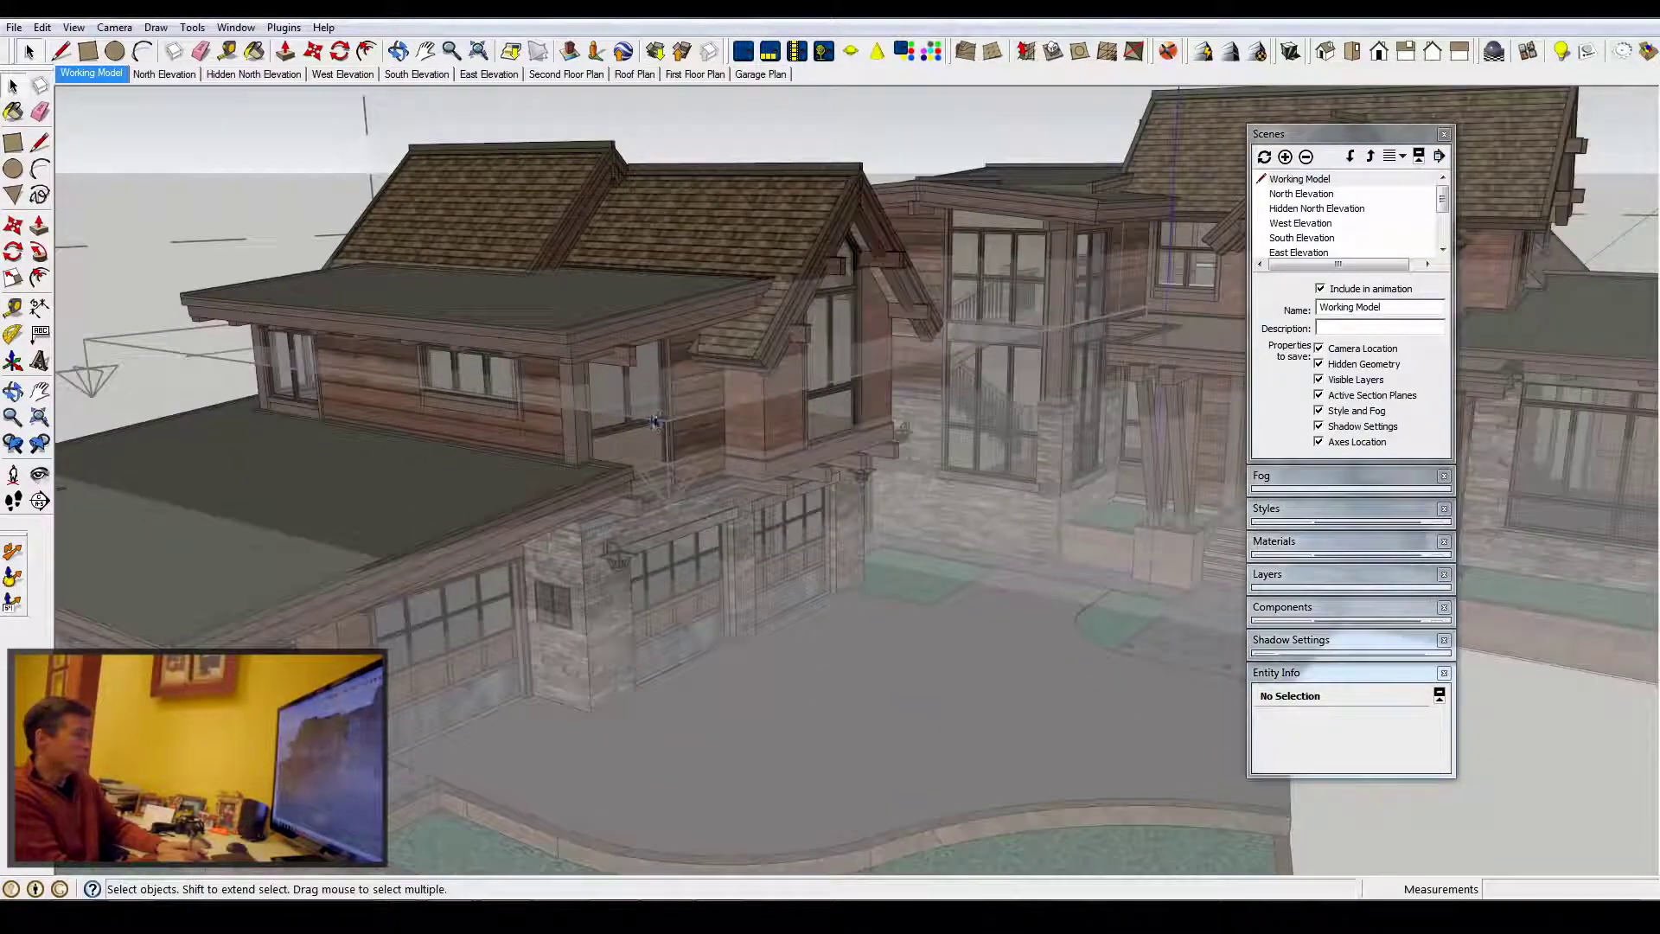
scroll(686, 402, "down", 10)
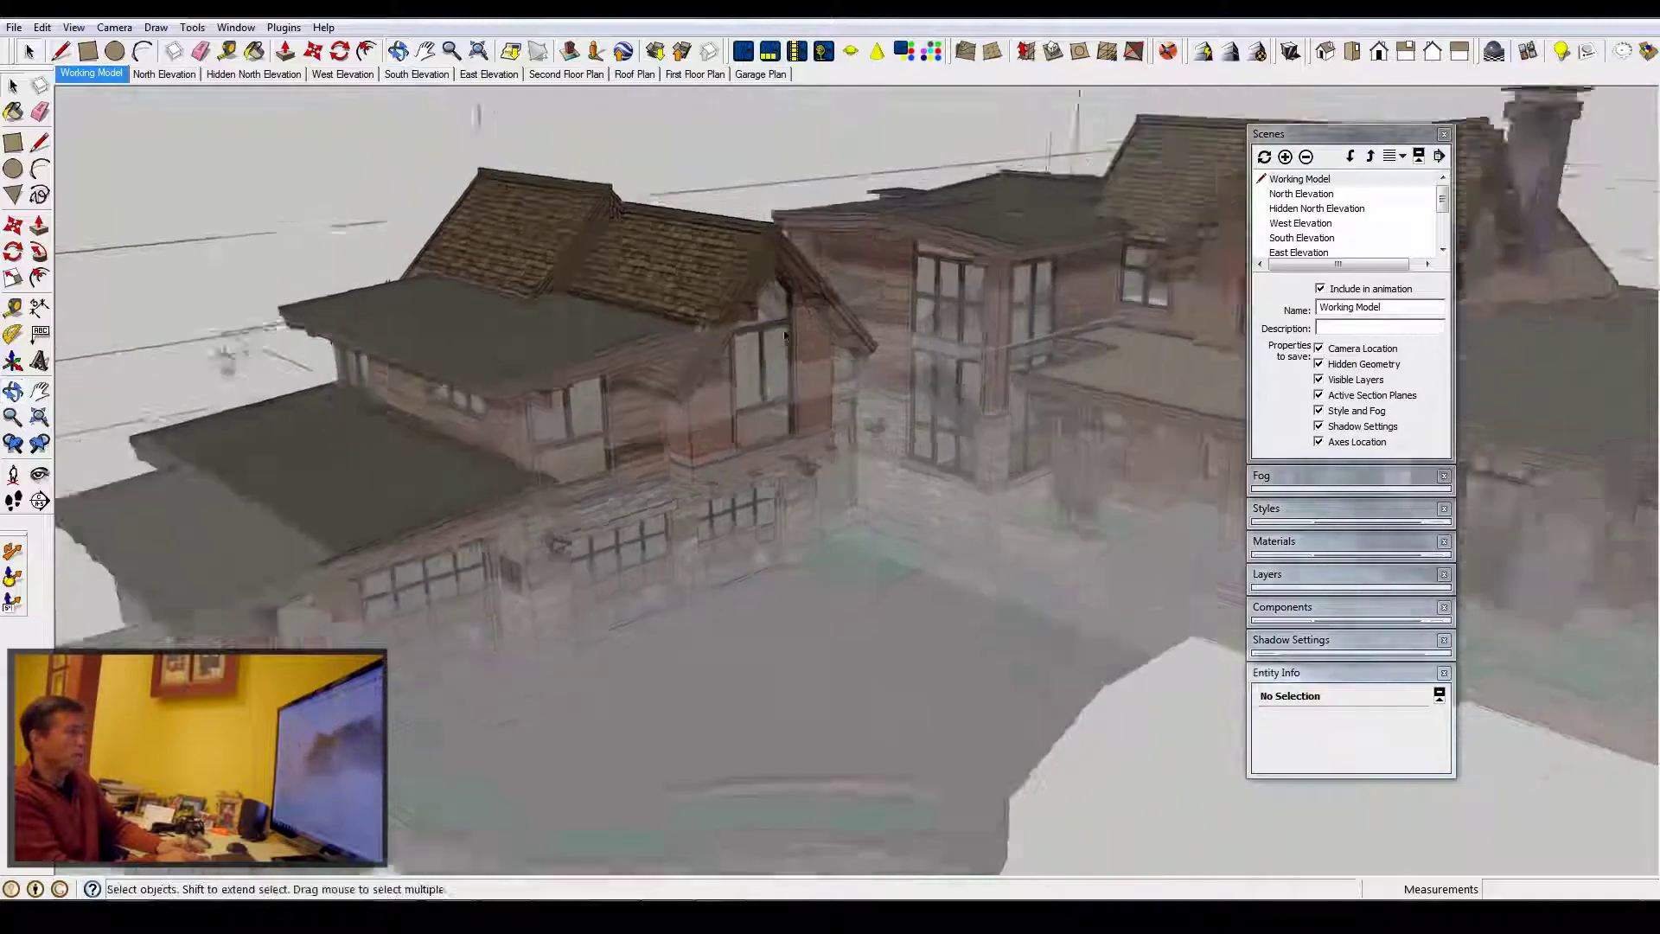
scroll(760, 352, "down", 2)
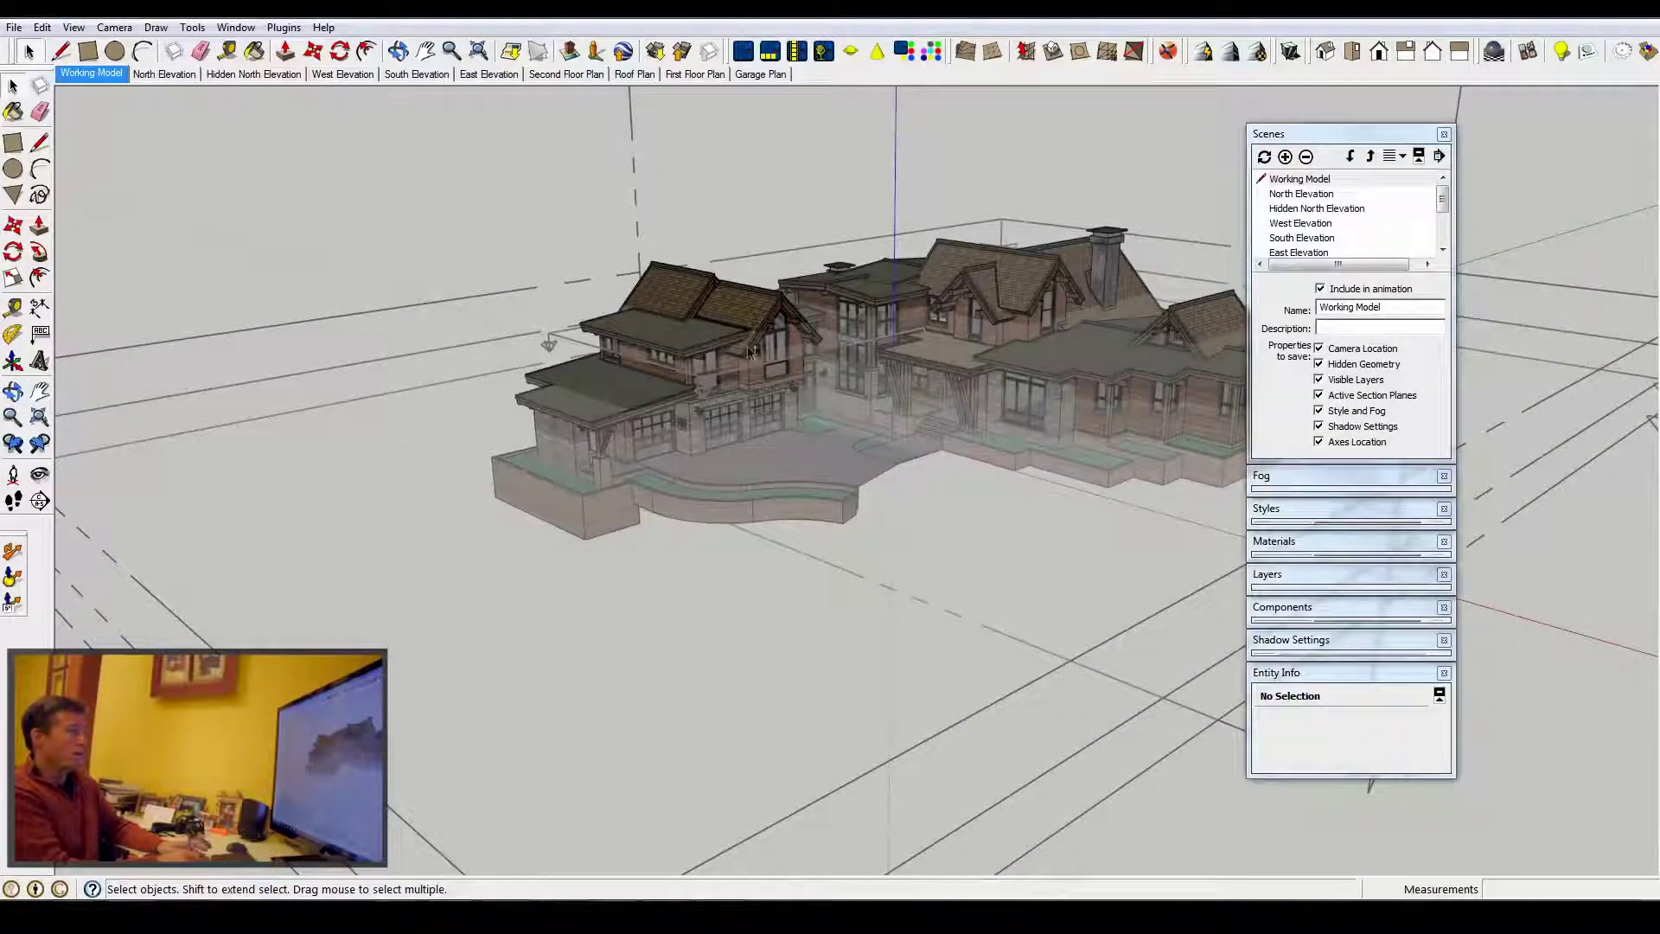
scroll(747, 356, "down", 4)
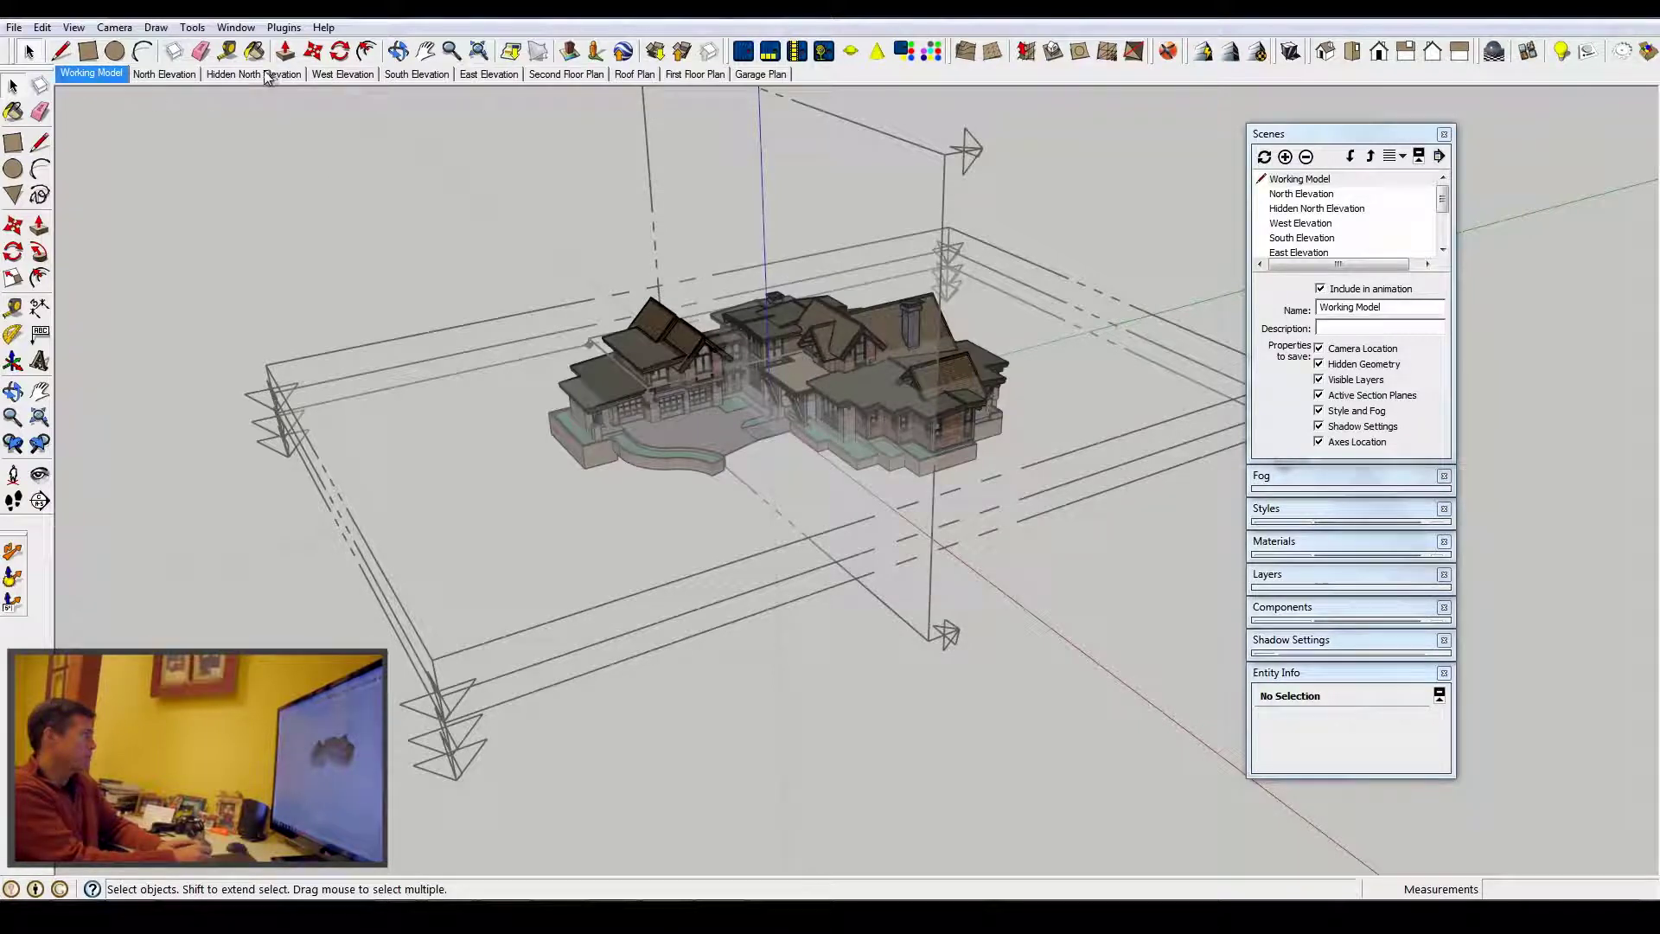
Place a new horizontal section plane on the flat planter surface in front of the house.
left_click(192, 26)
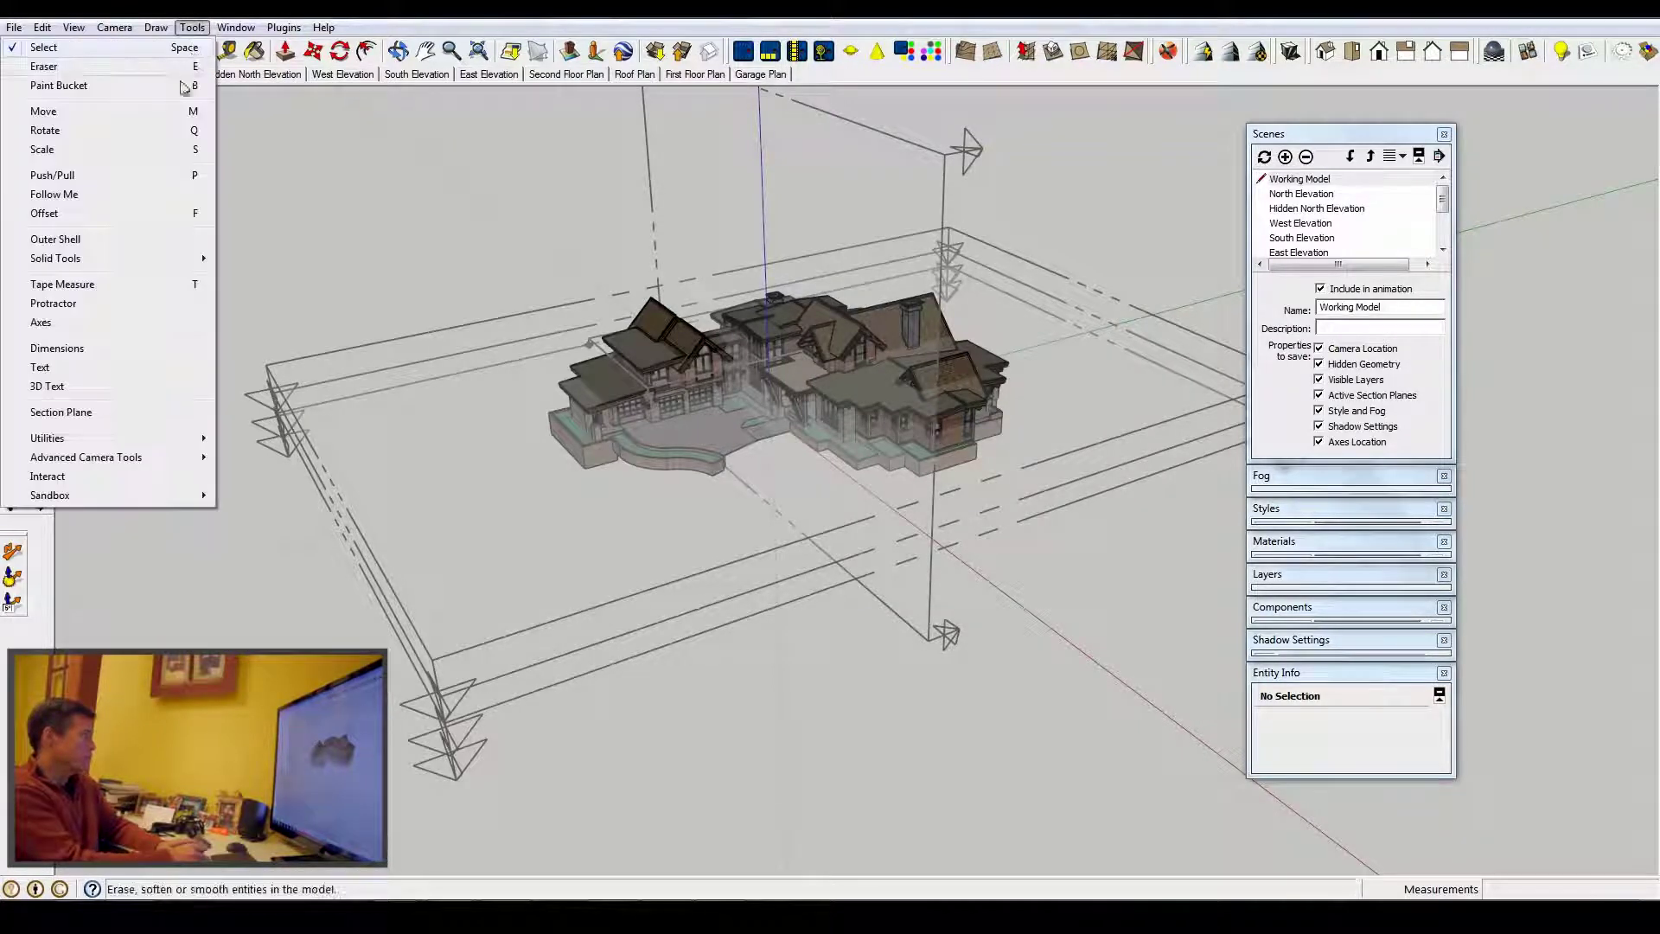
mouse_move(96, 265)
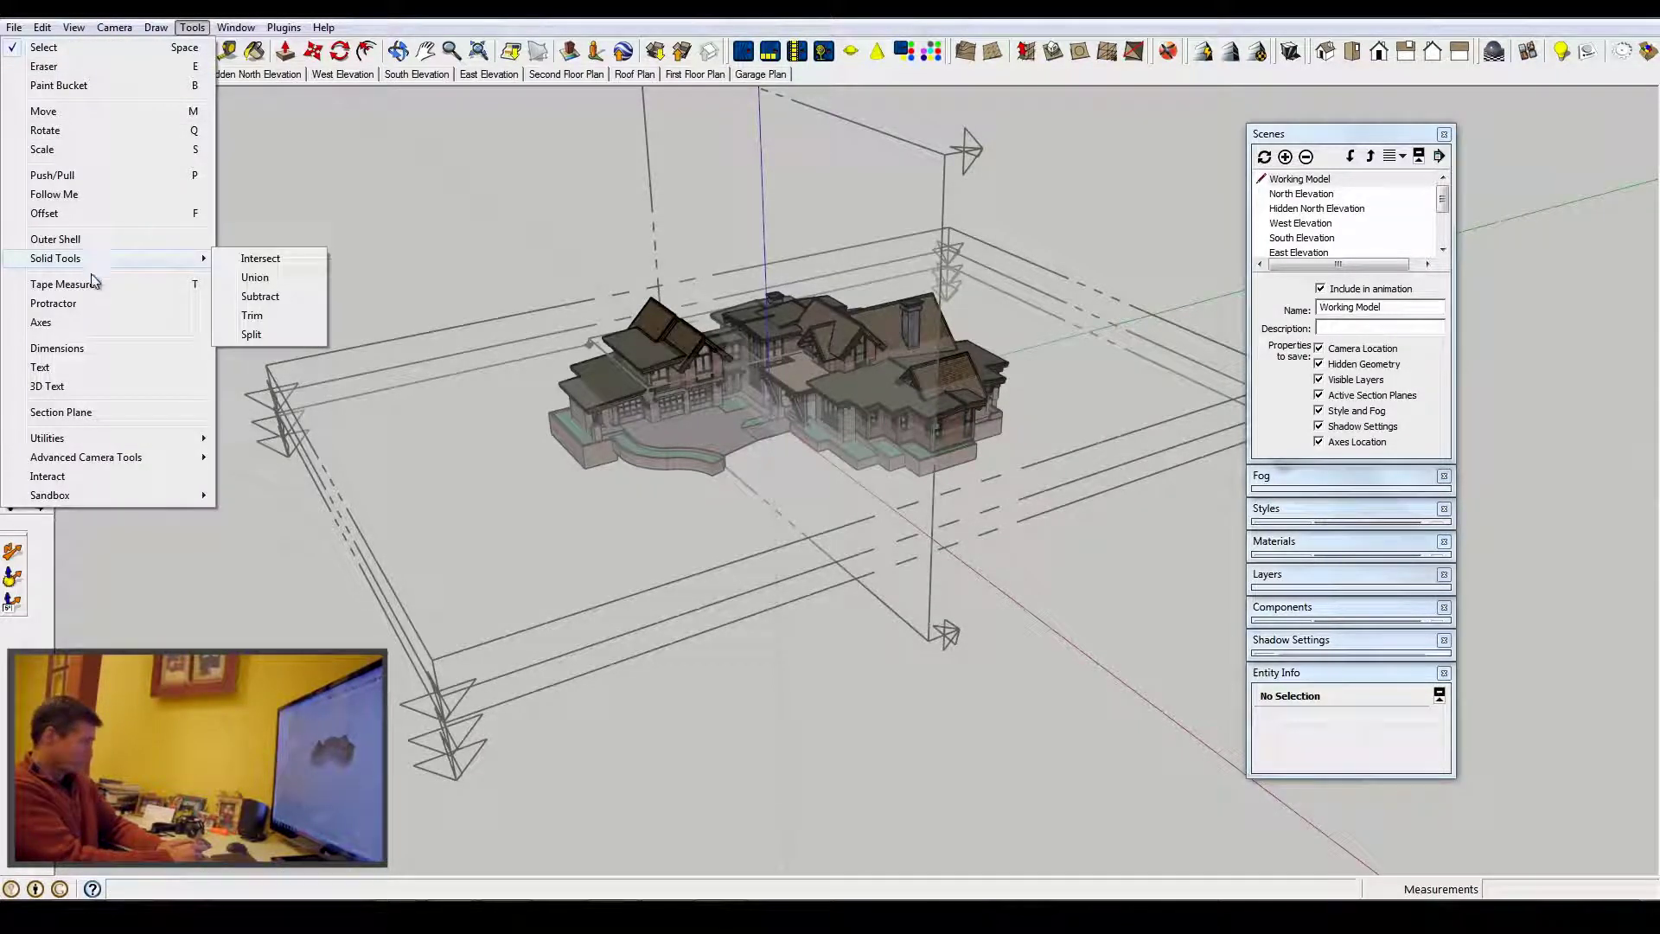
left_click(61, 411)
scroll(838, 379, "up", 2)
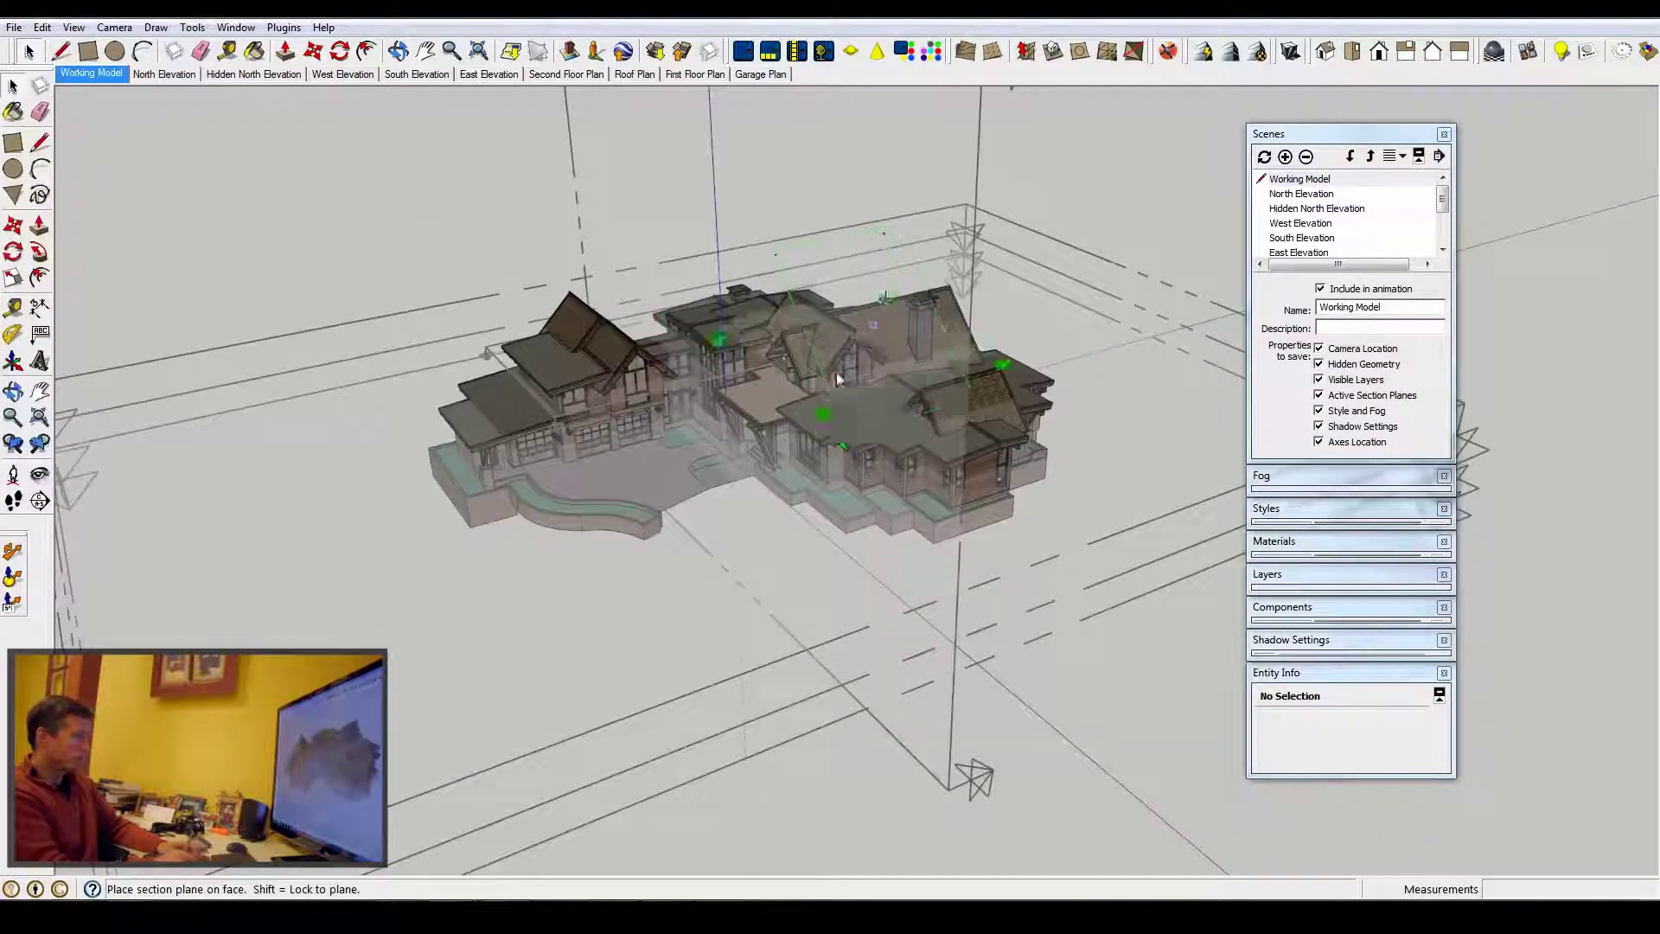
scroll(836, 381, "up", 3)
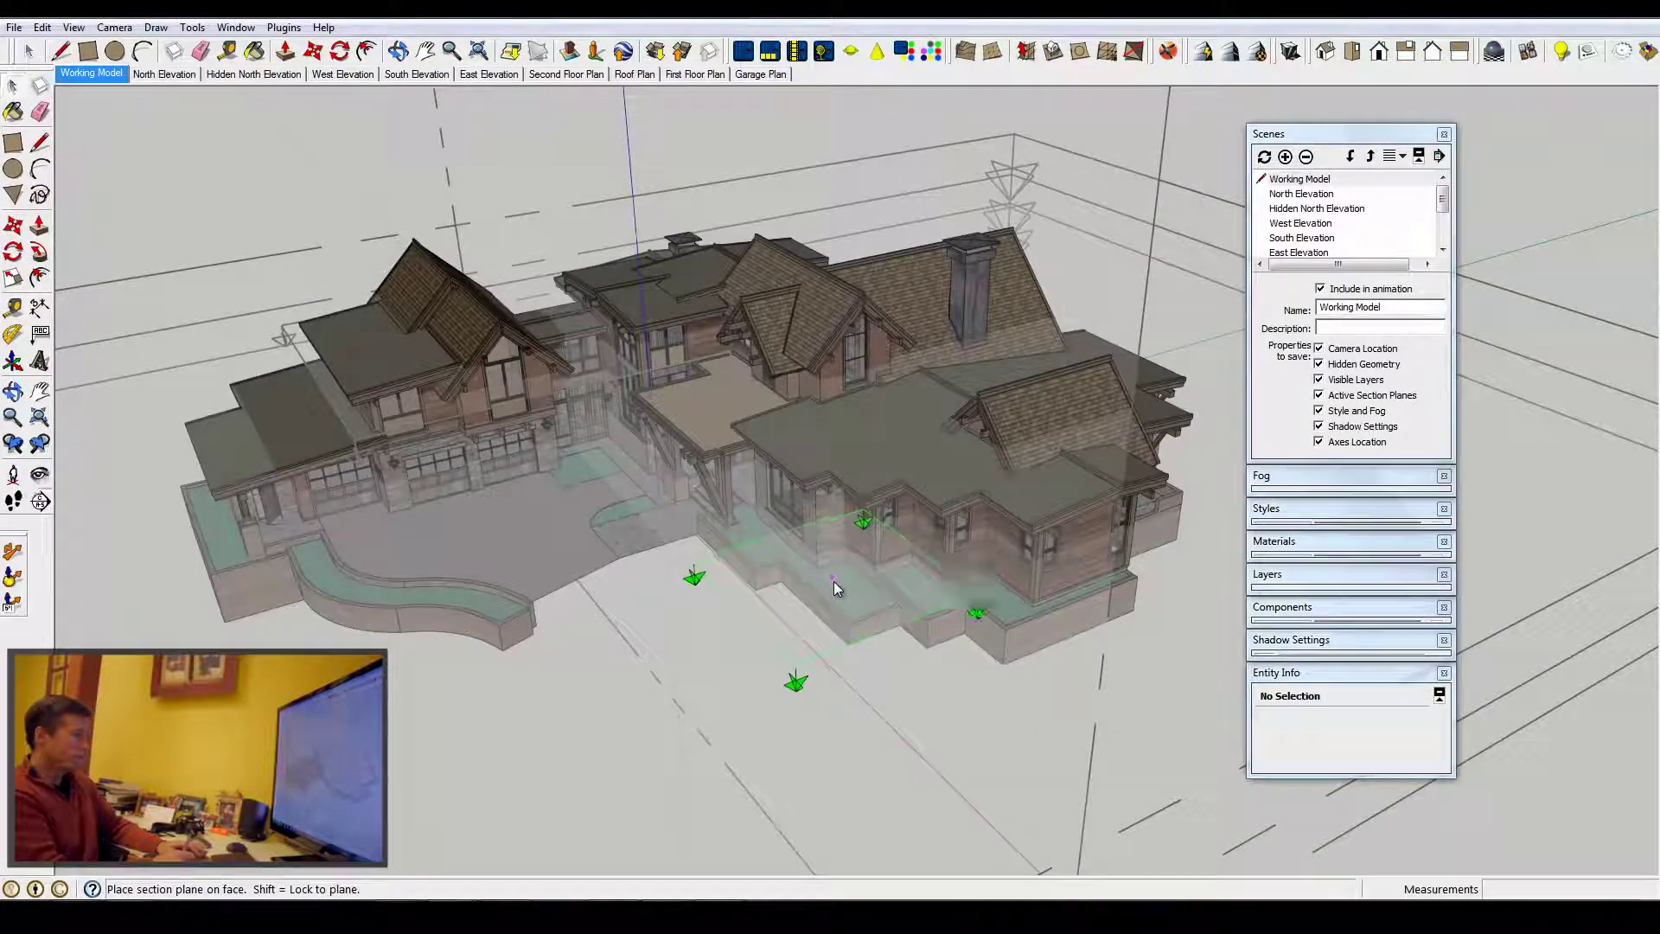
left_click(833, 581)
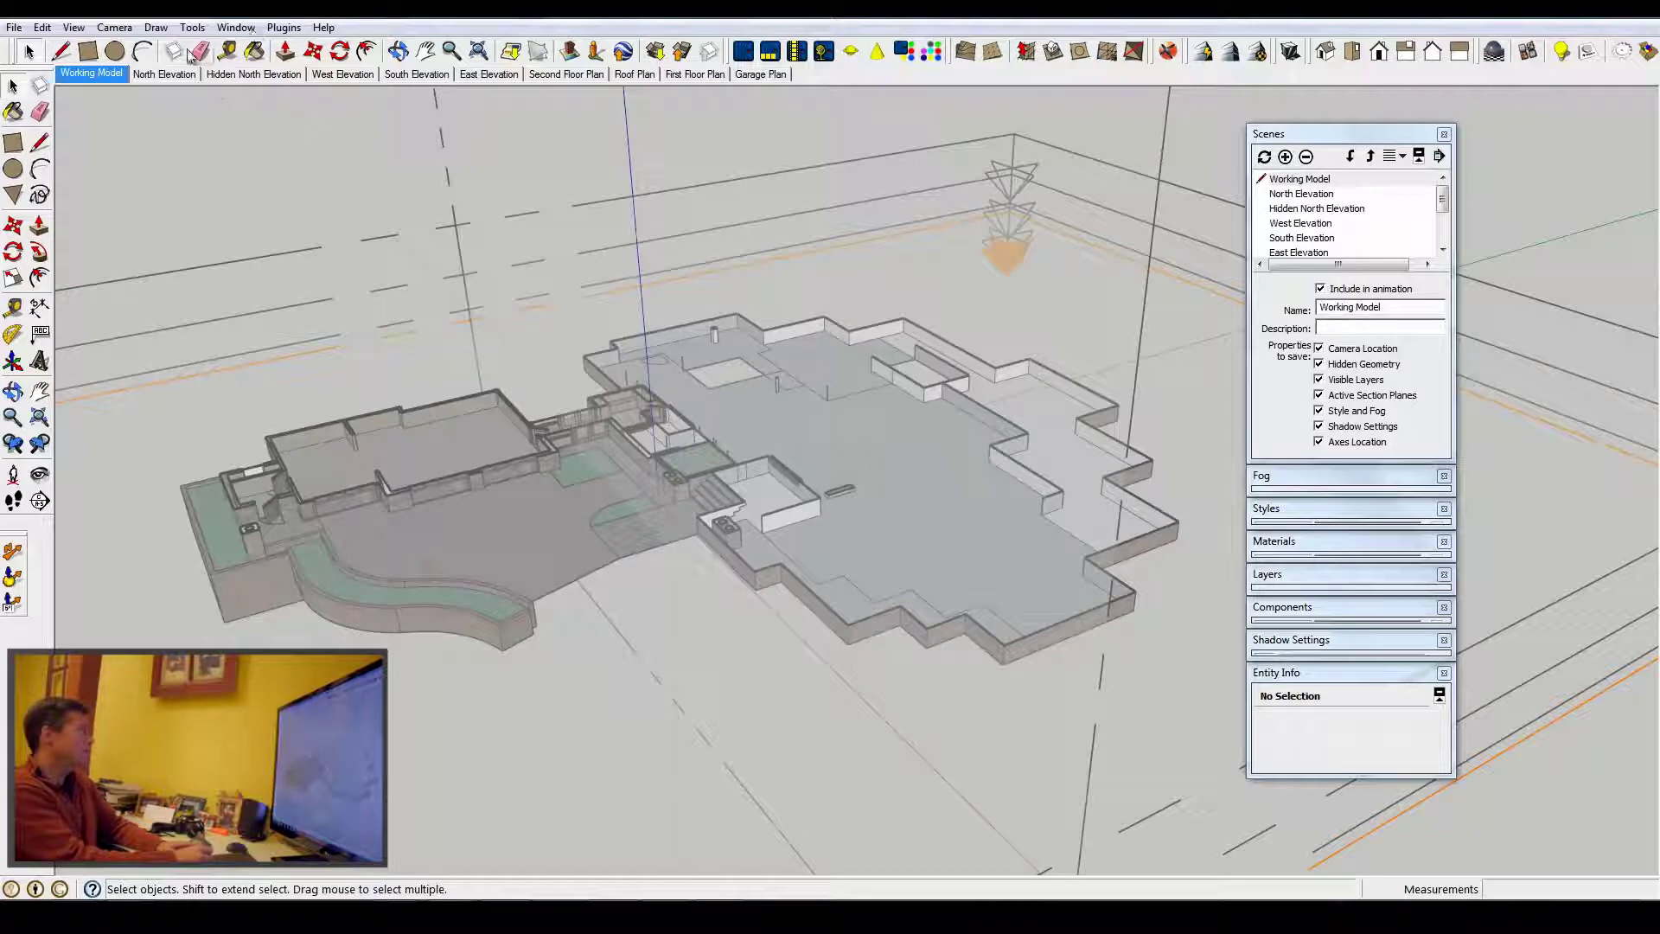
left_click(311, 53)
scroll(611, 433, "down", 2)
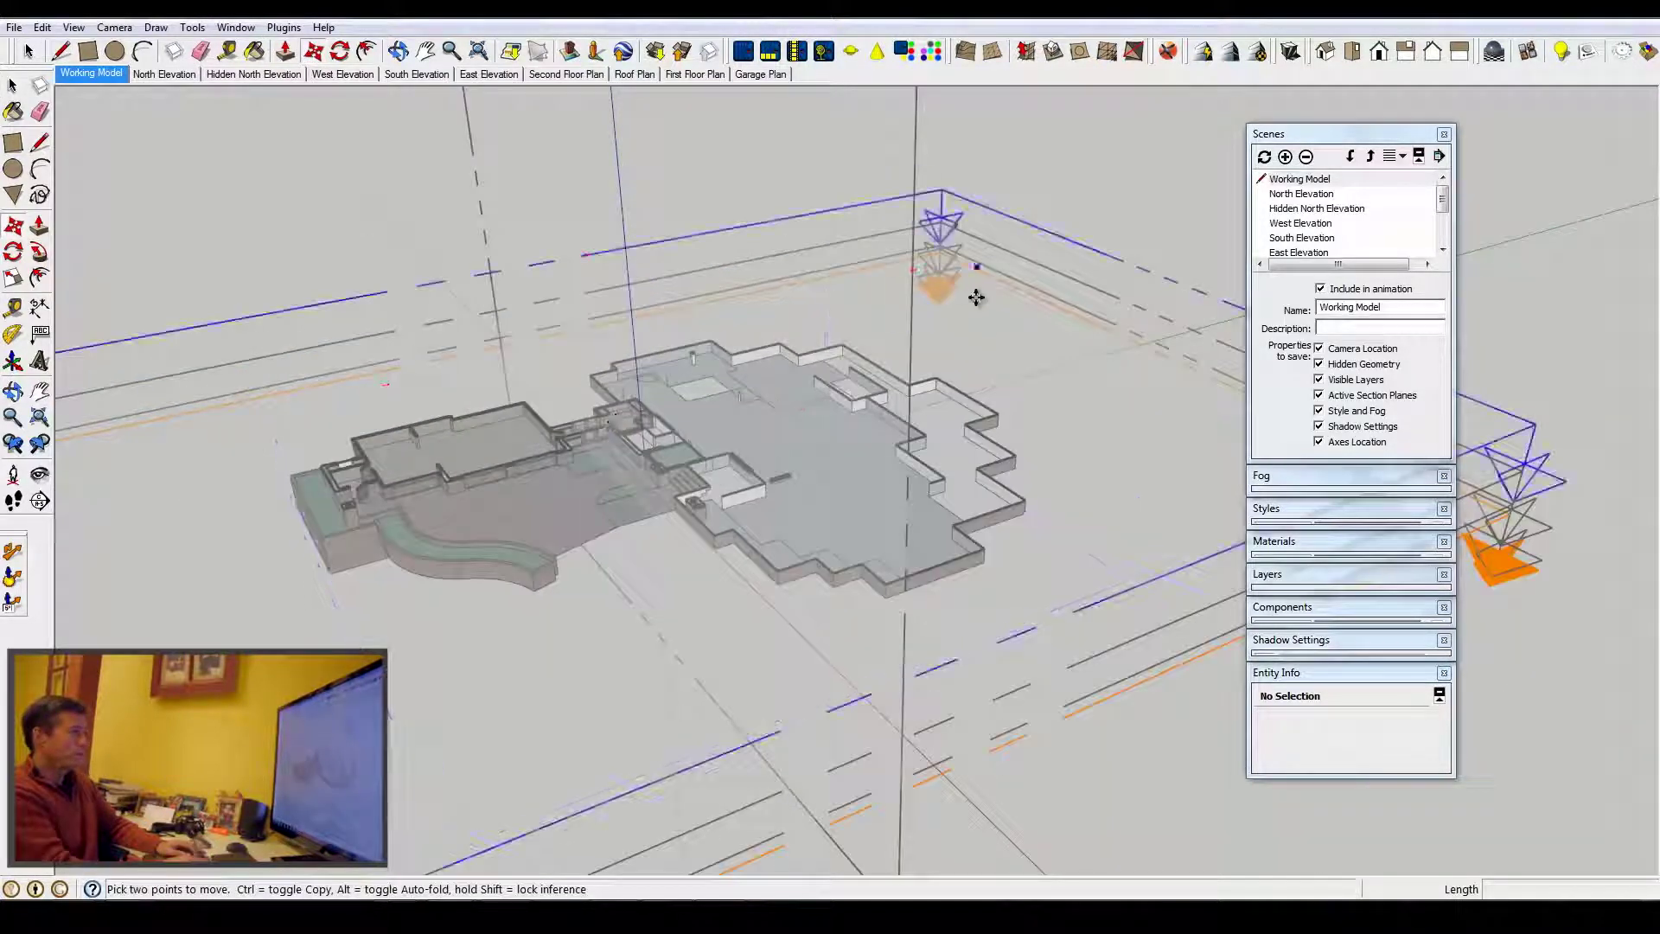
left_click(939, 255)
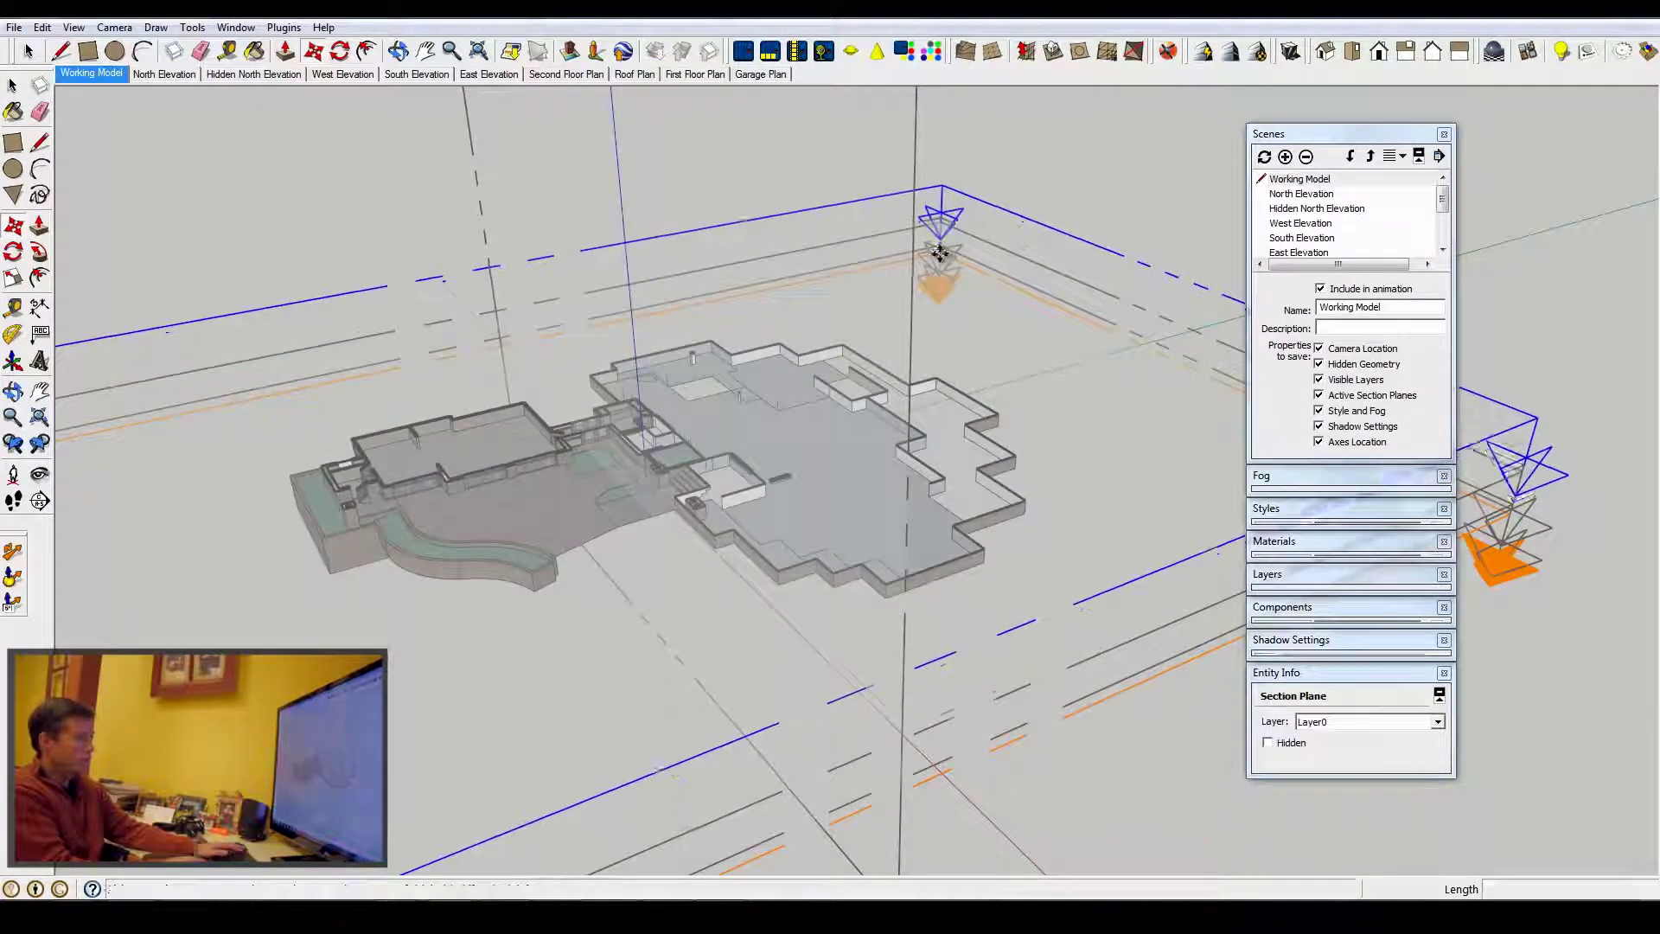
left_click(65, 73)
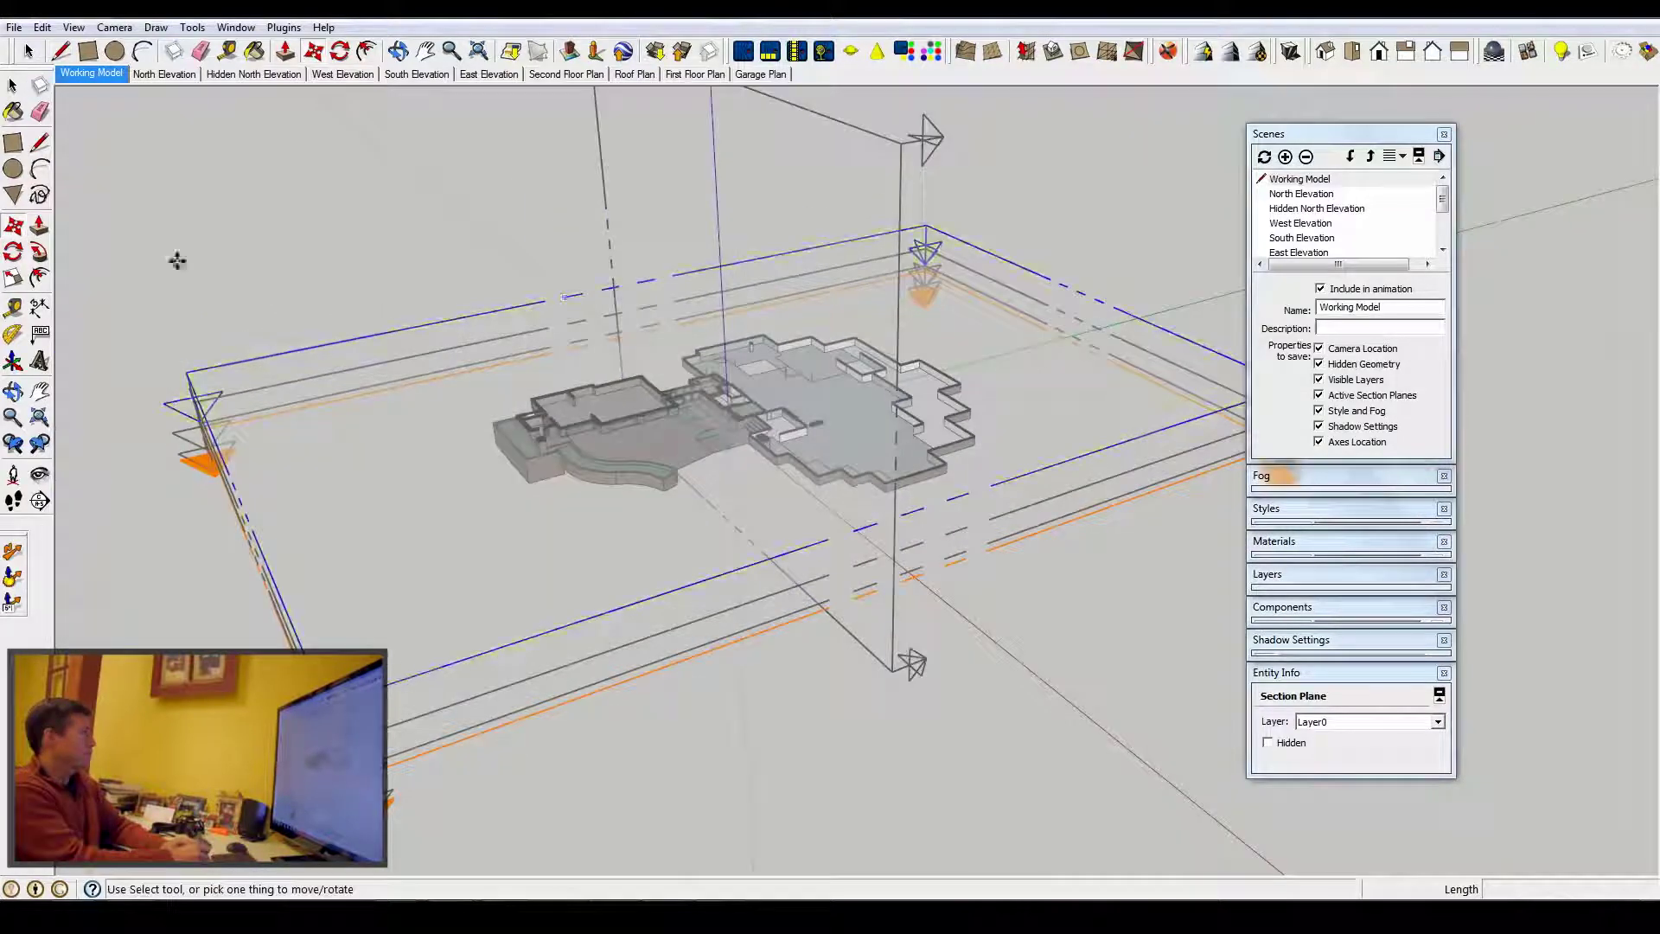
left_click(28, 51)
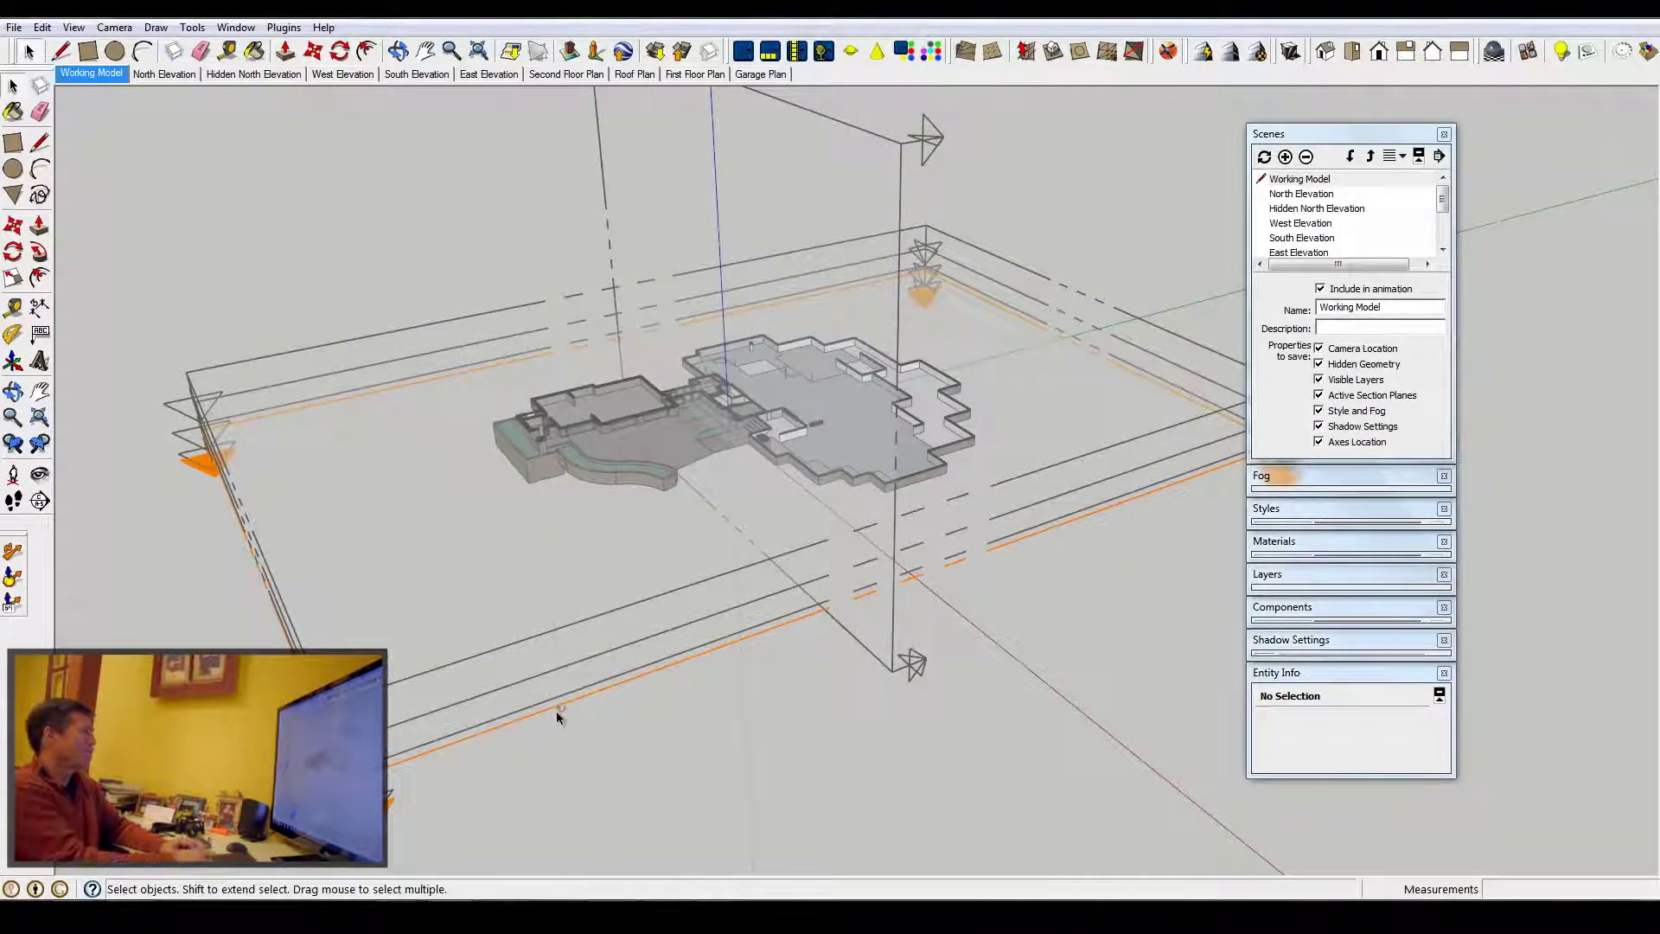
Move the new horizontal section plane up about 16' so it cuts through the house's second-floor level.
key("m")
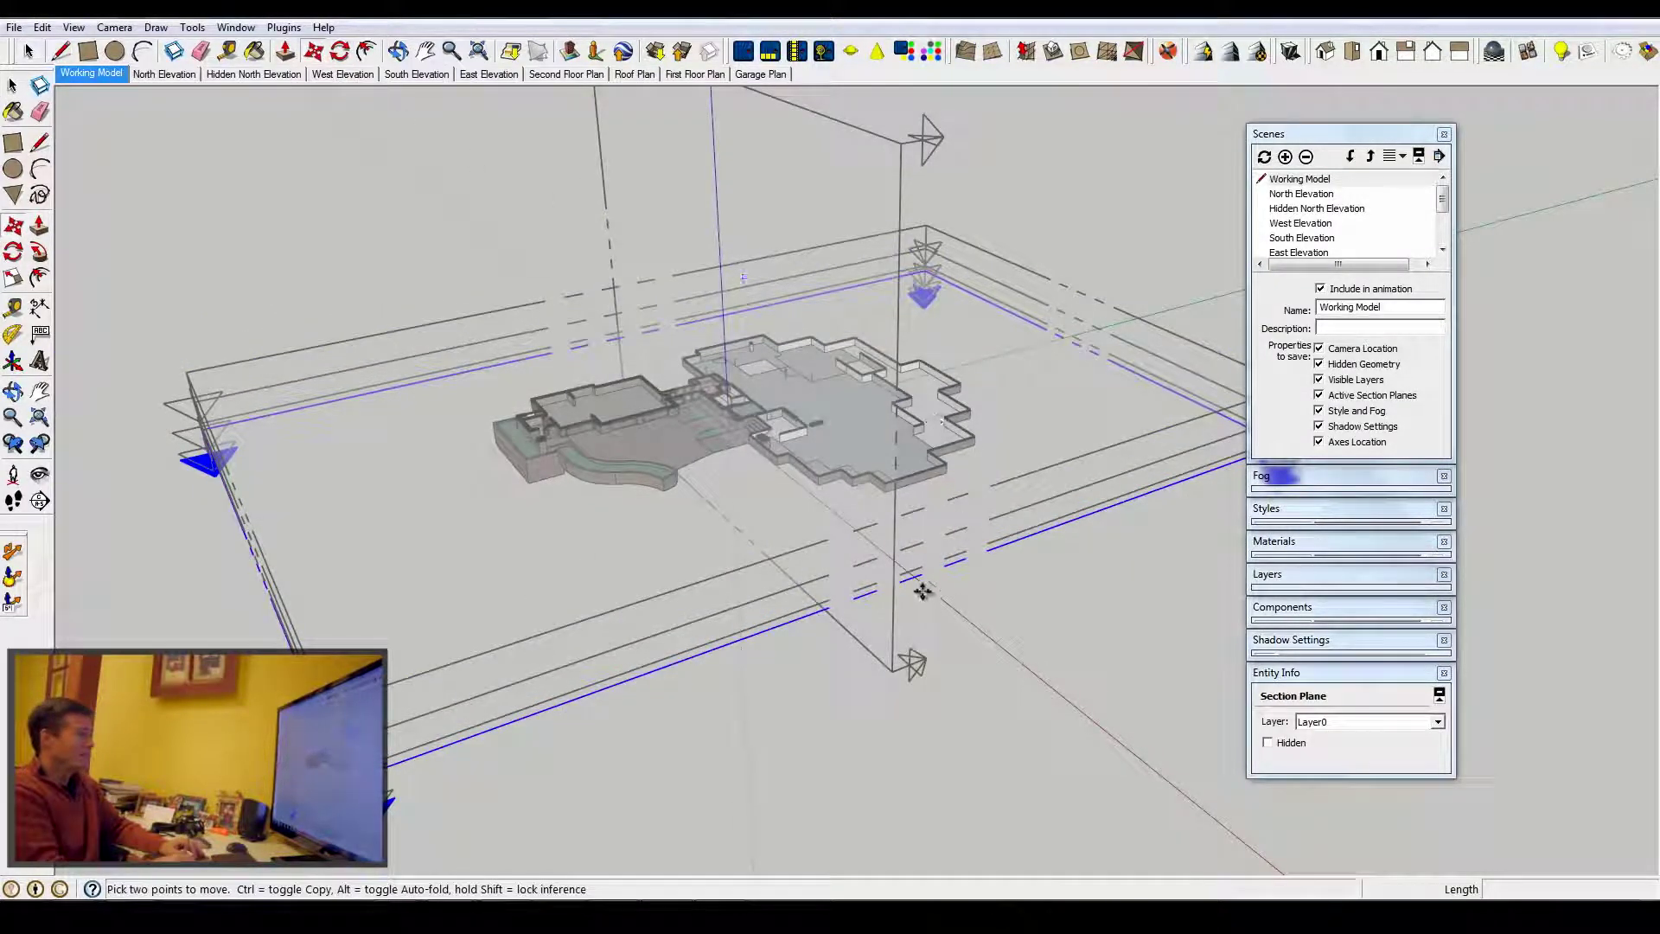
left_click(923, 590)
scroll(941, 511, "up", 3)
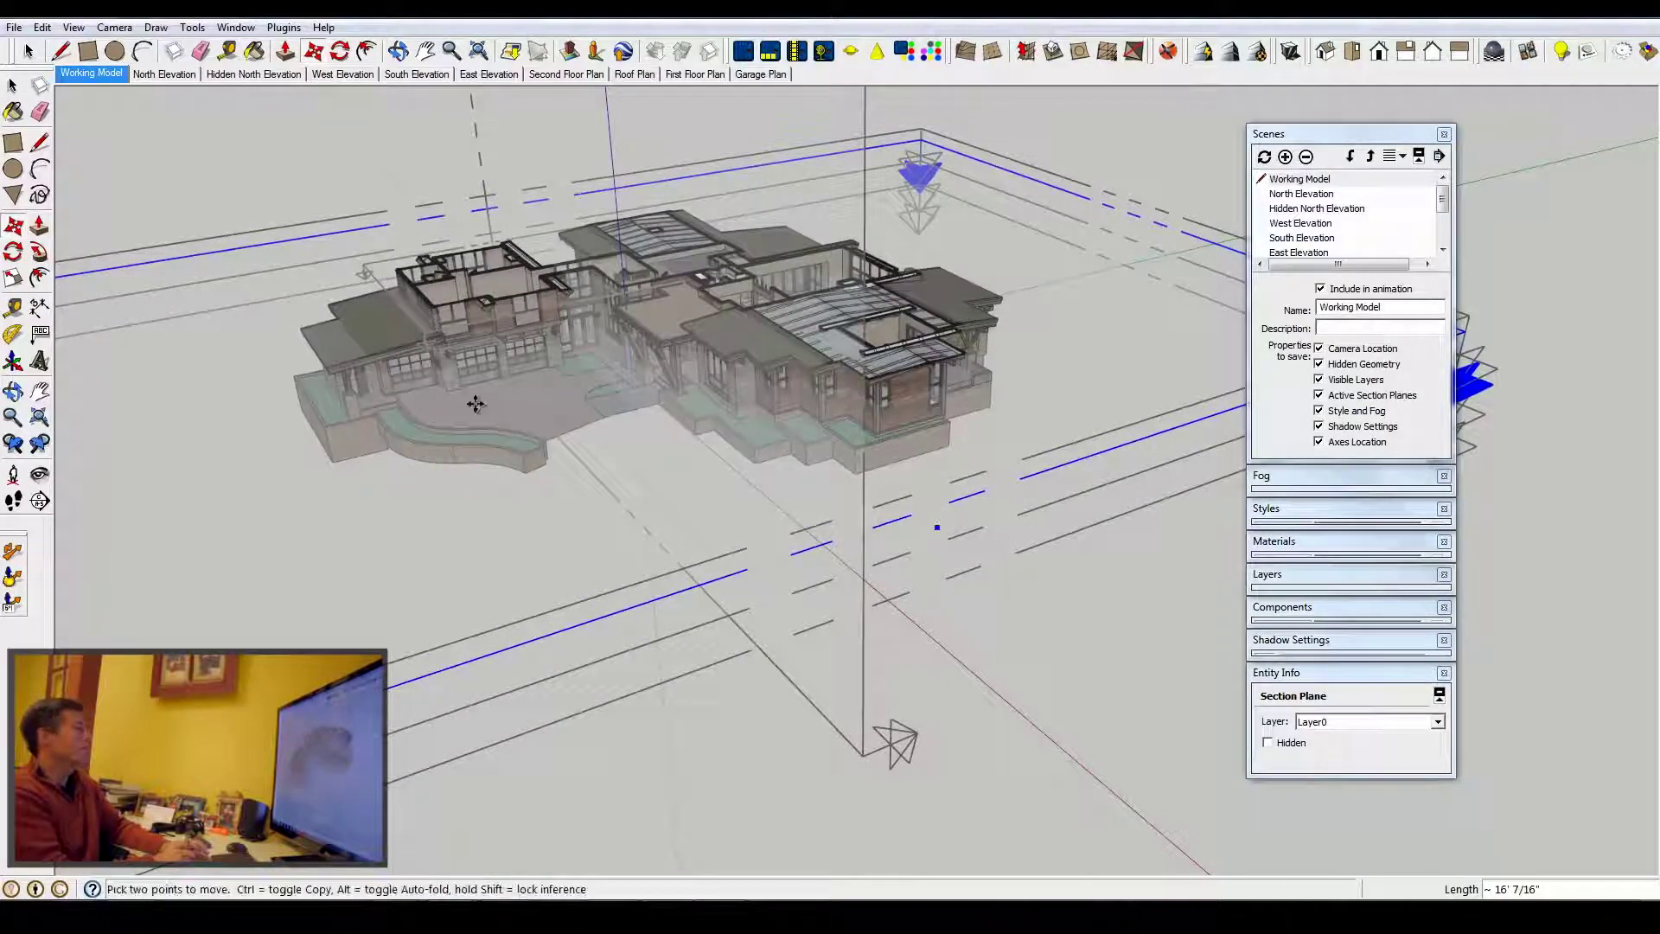
middle_click_drag(475, 404, 779, 517)
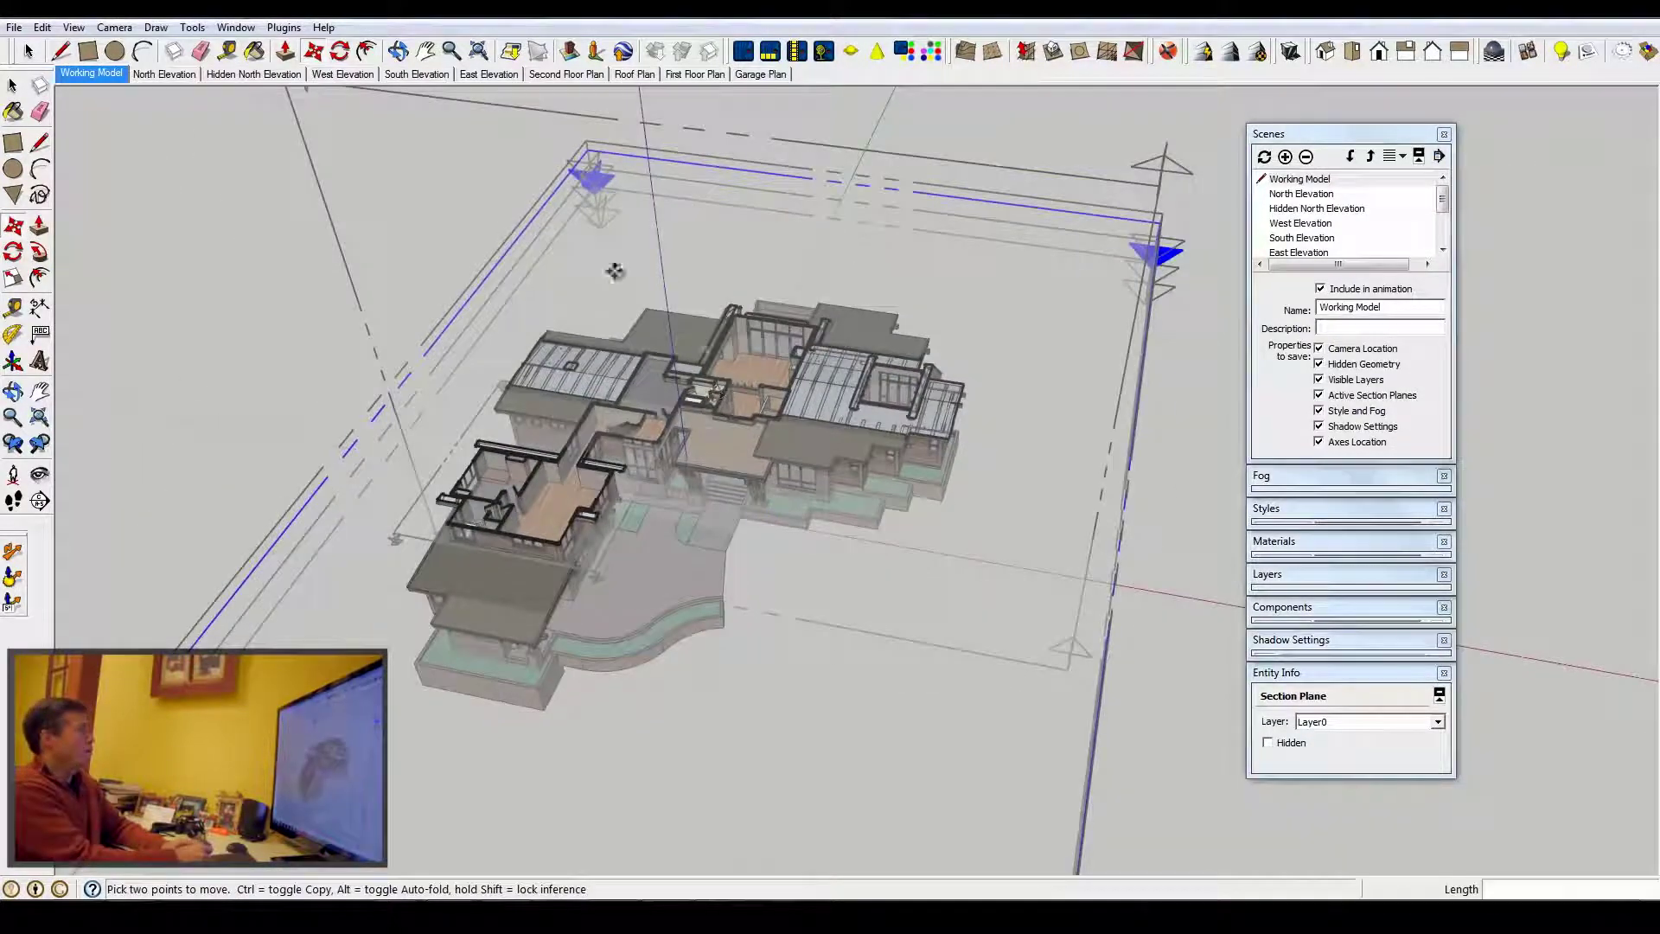
Create a group from the slice of the raised horizontal section plane.
key("space")
middle_click_drag(778, 250, 1000, 306)
right_click(1107, 524)
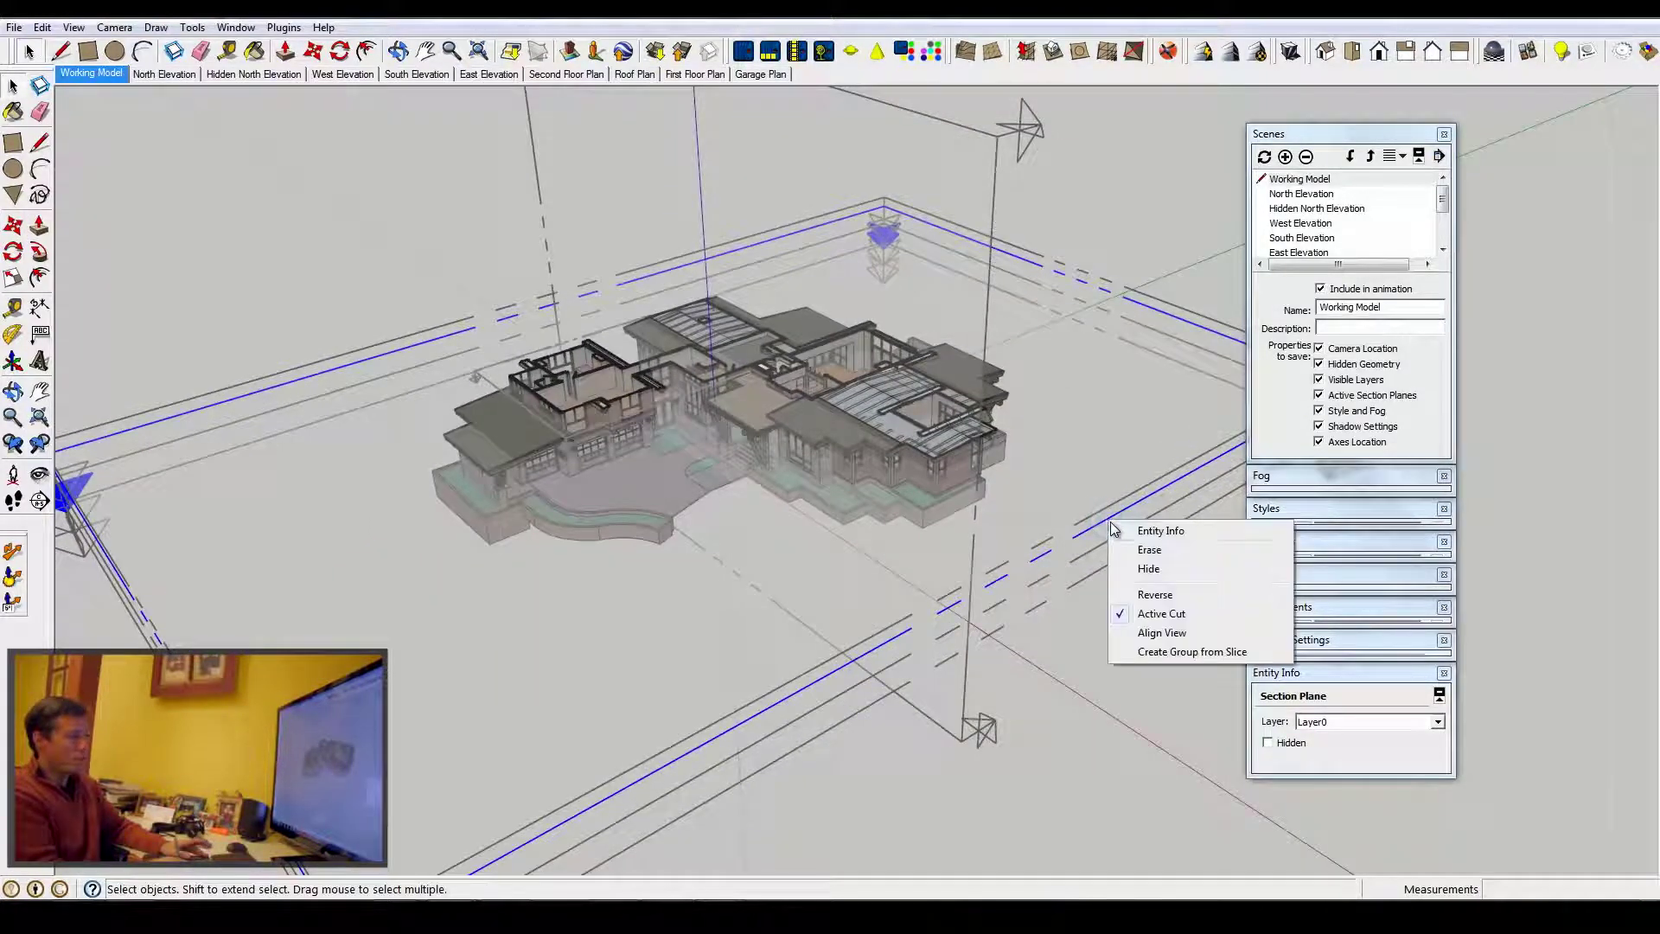
left_click(1176, 659)
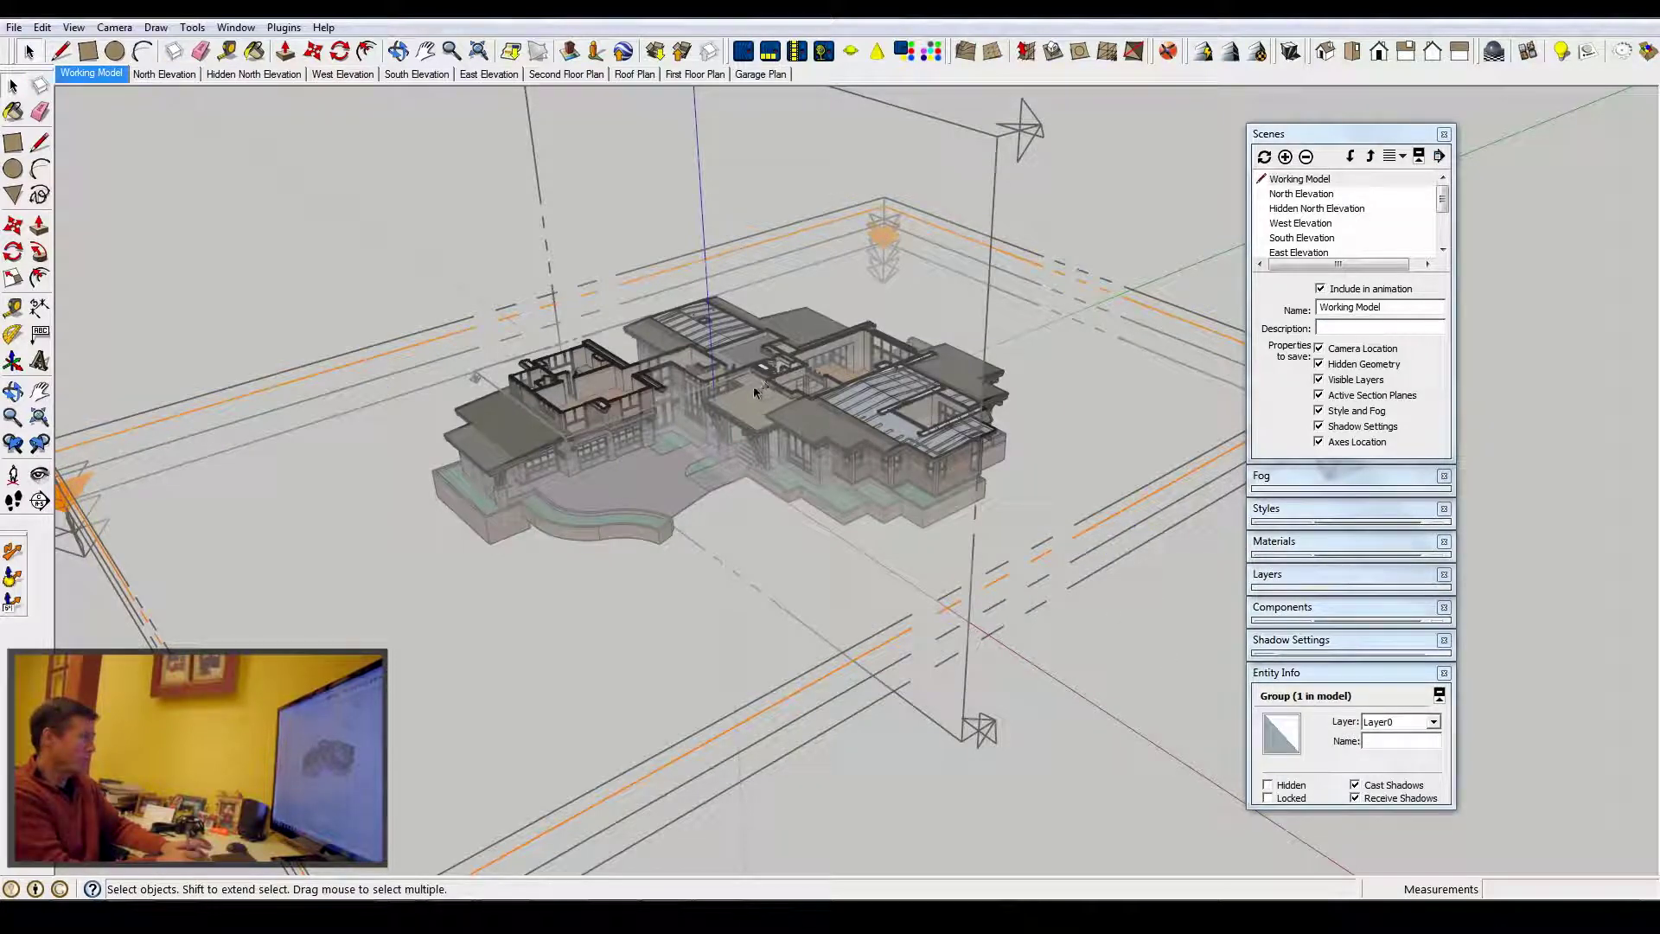
middle_click_drag(716, 384, 776, 332)
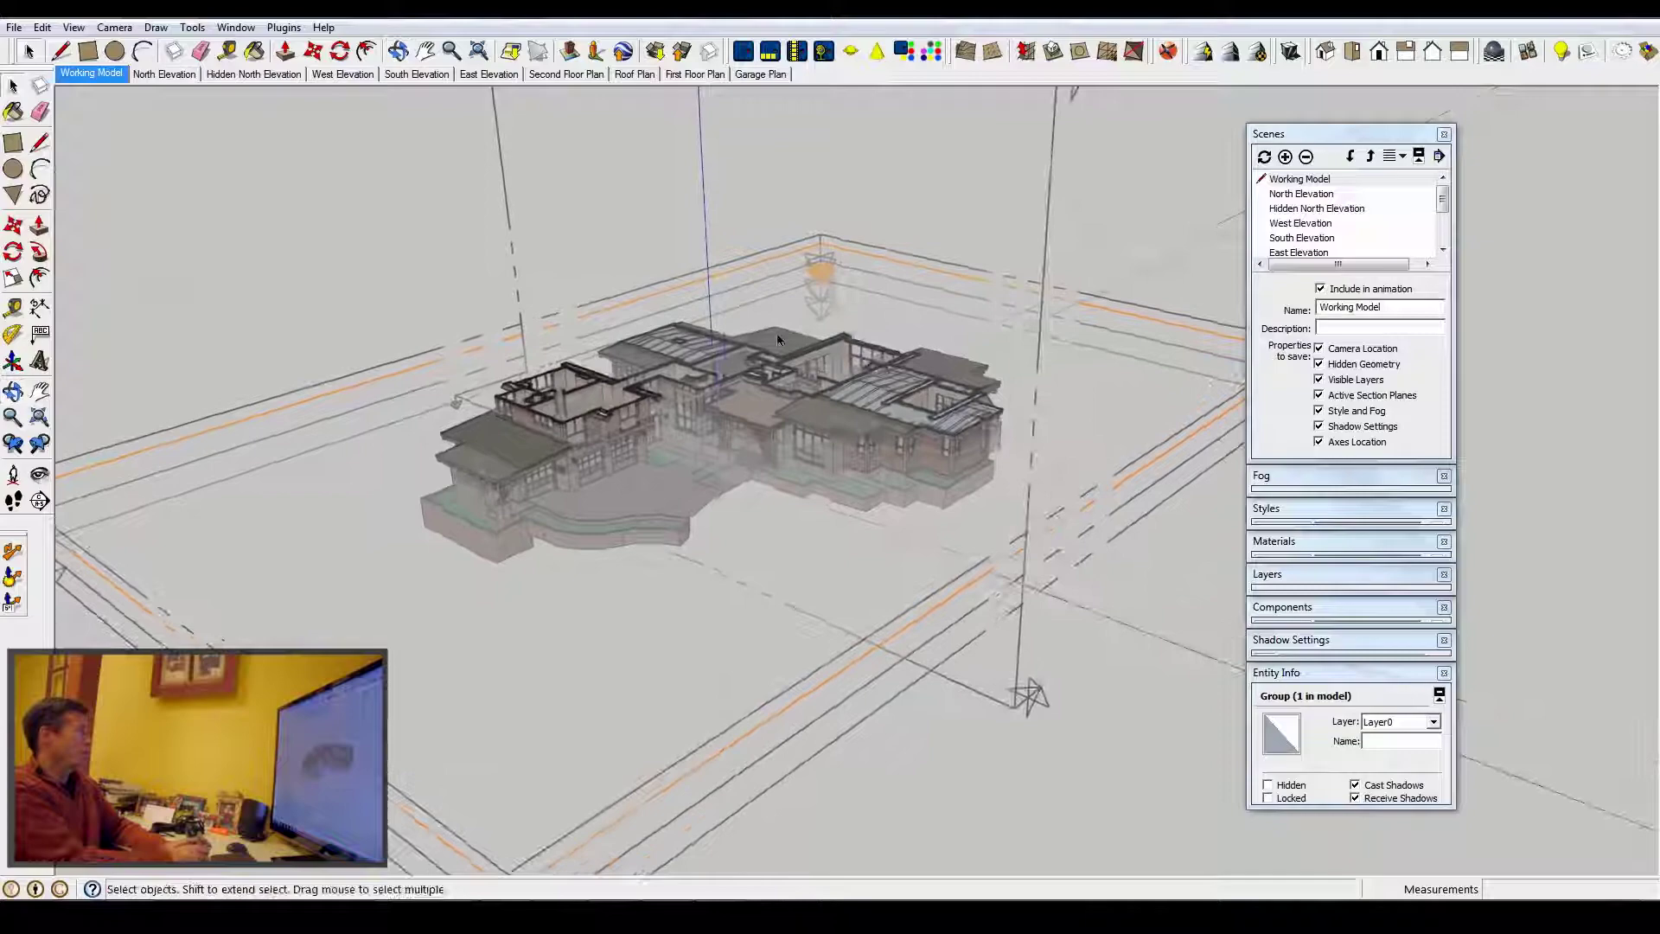
Return to the Working Model scene and make the Second Floor LW layer visible.
left_click(91, 74)
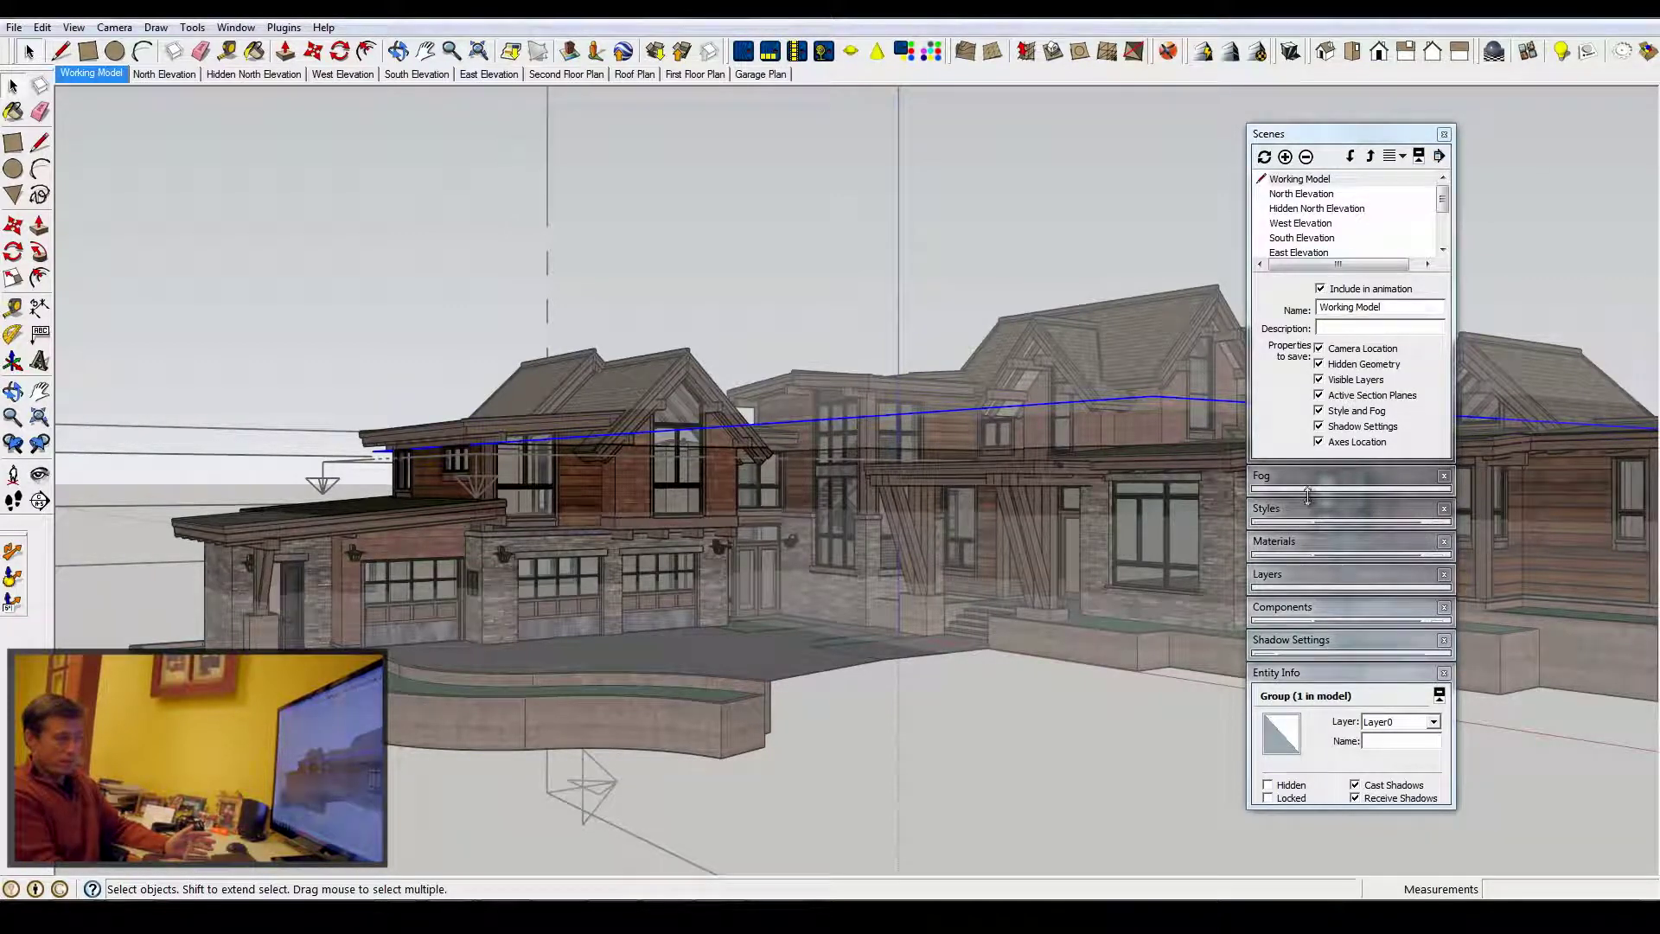
left_click(1307, 575)
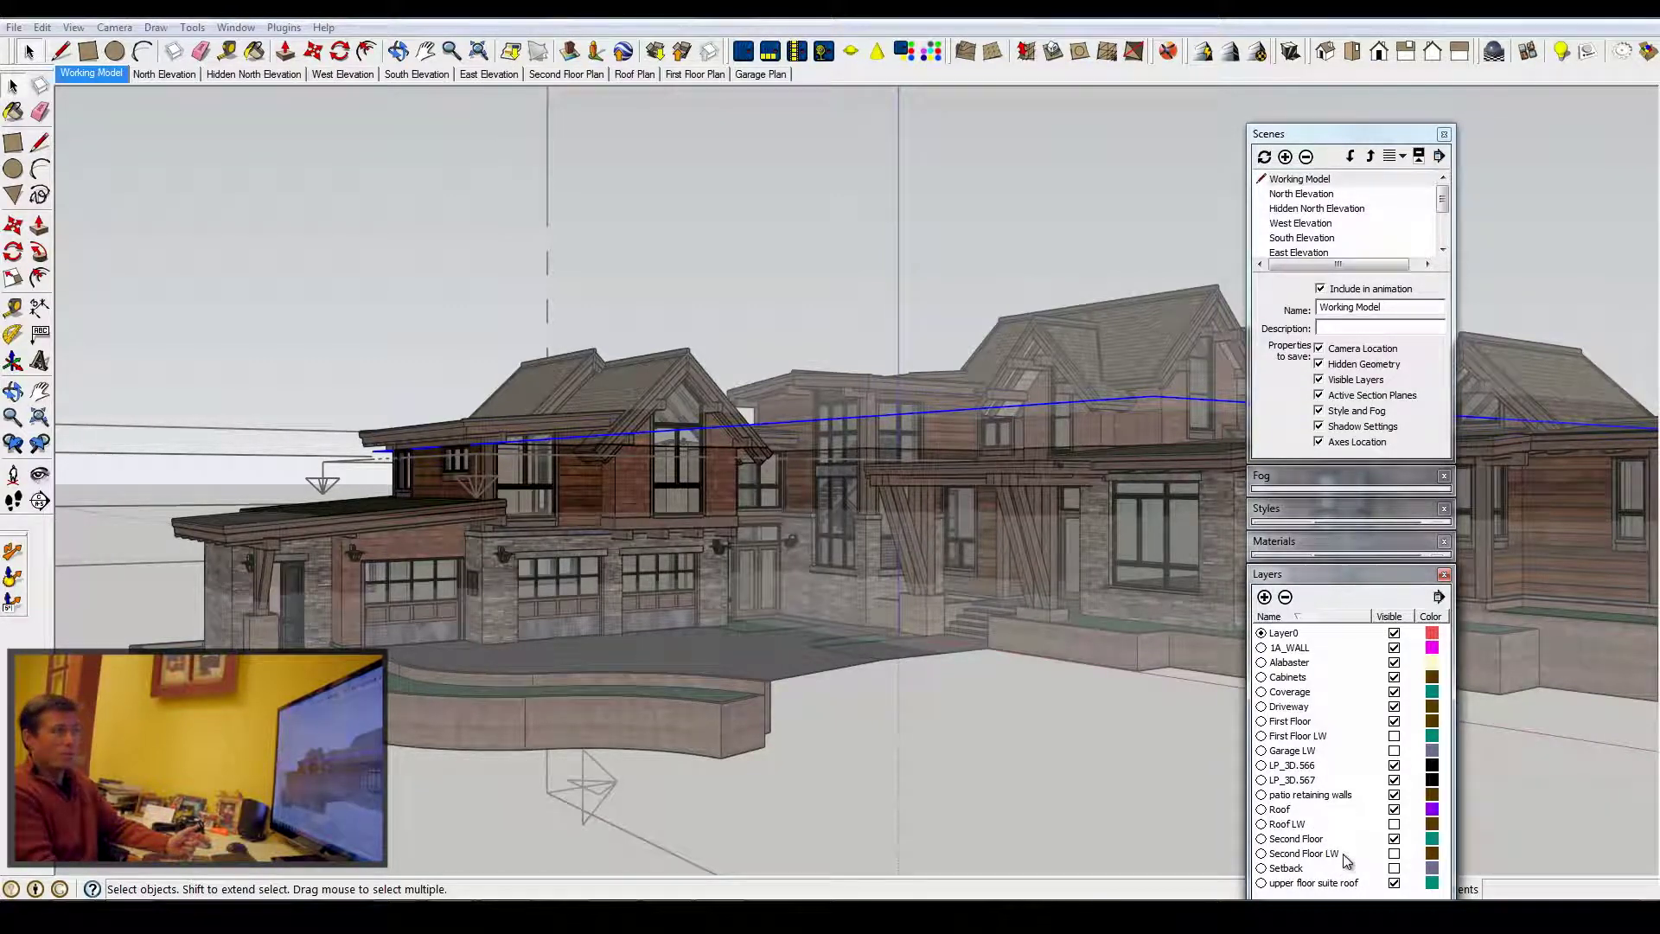
left_click(1395, 854)
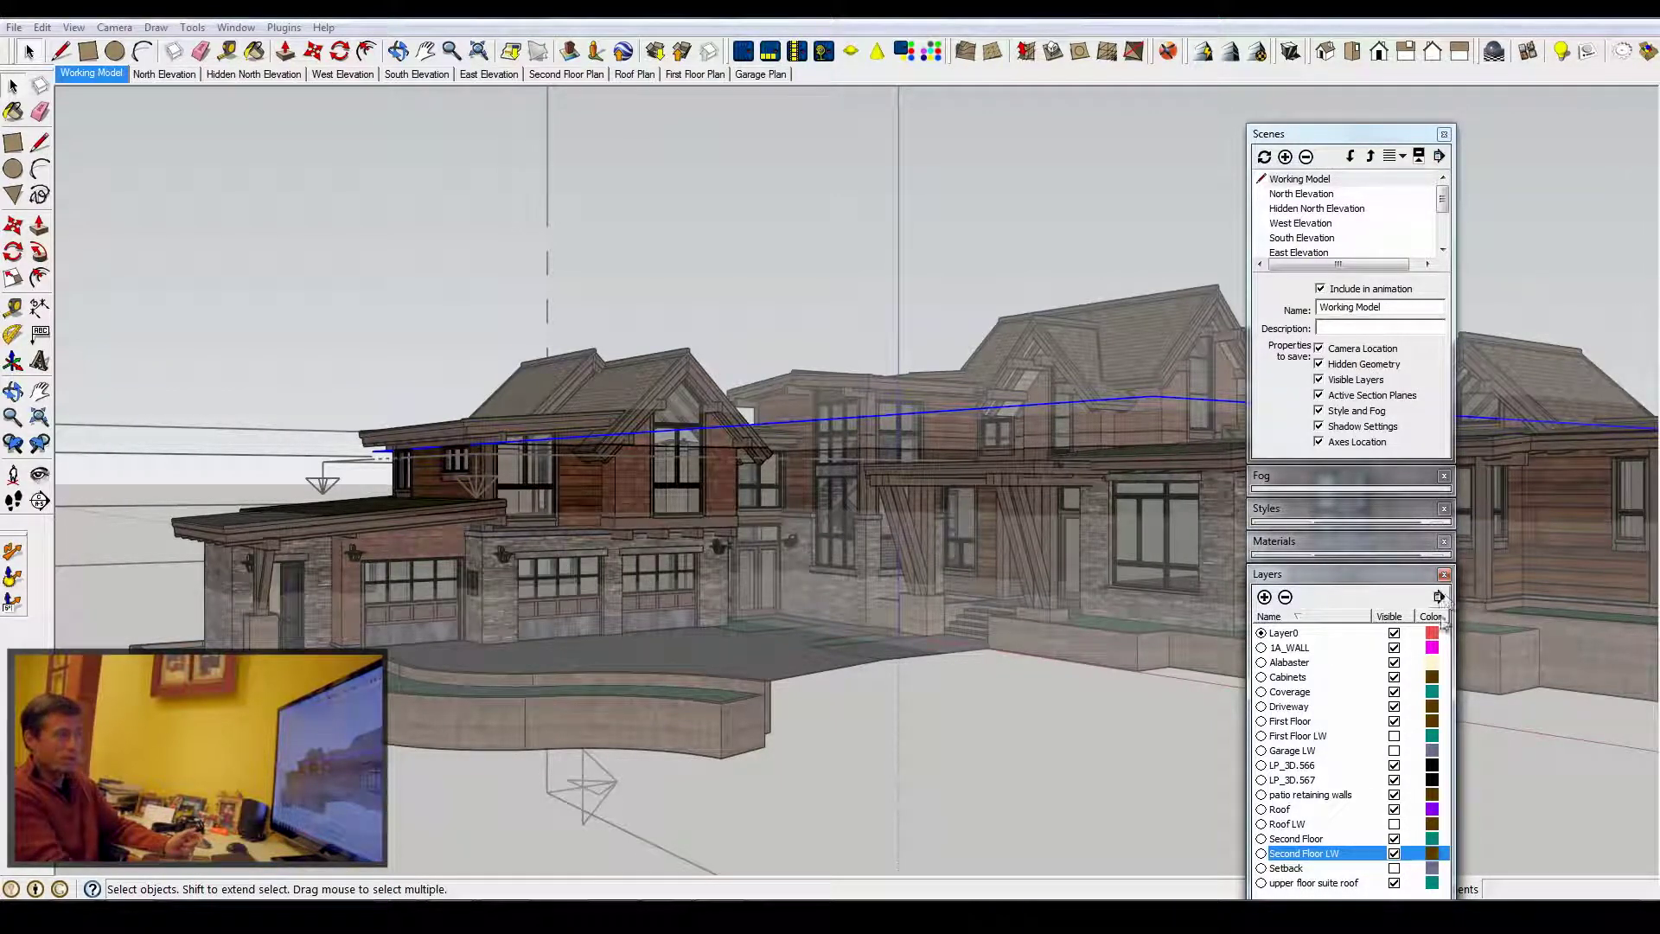
Assign the new slice group to the Second Floor LW layer.
left_click(1364, 135)
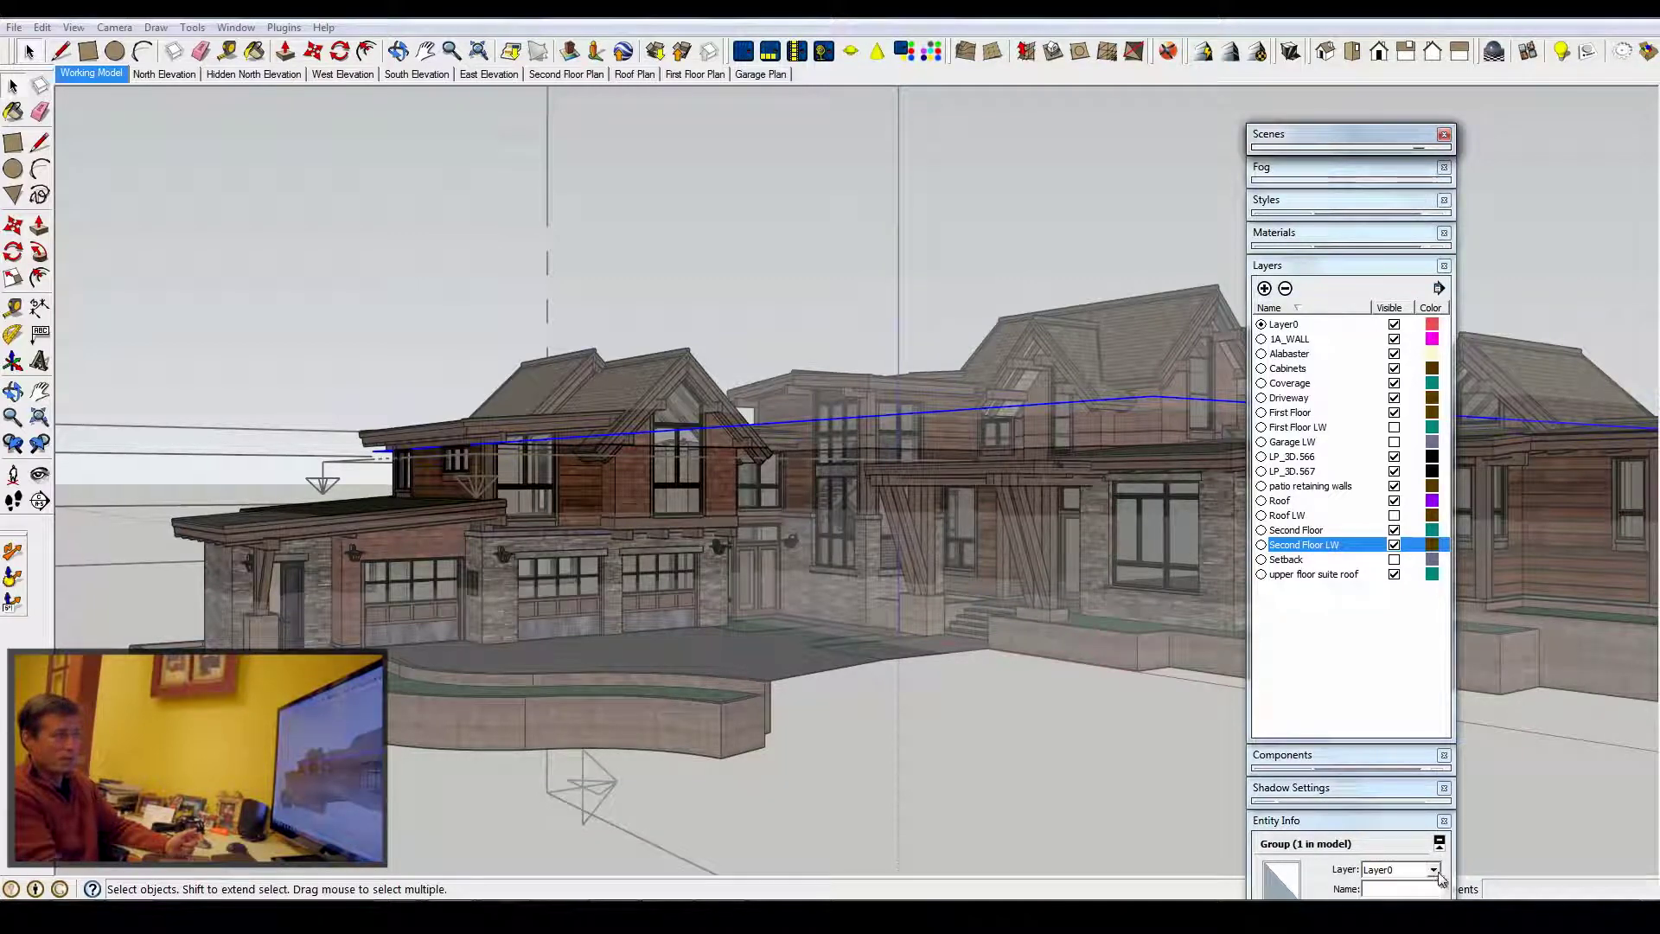
left_click(1381, 265)
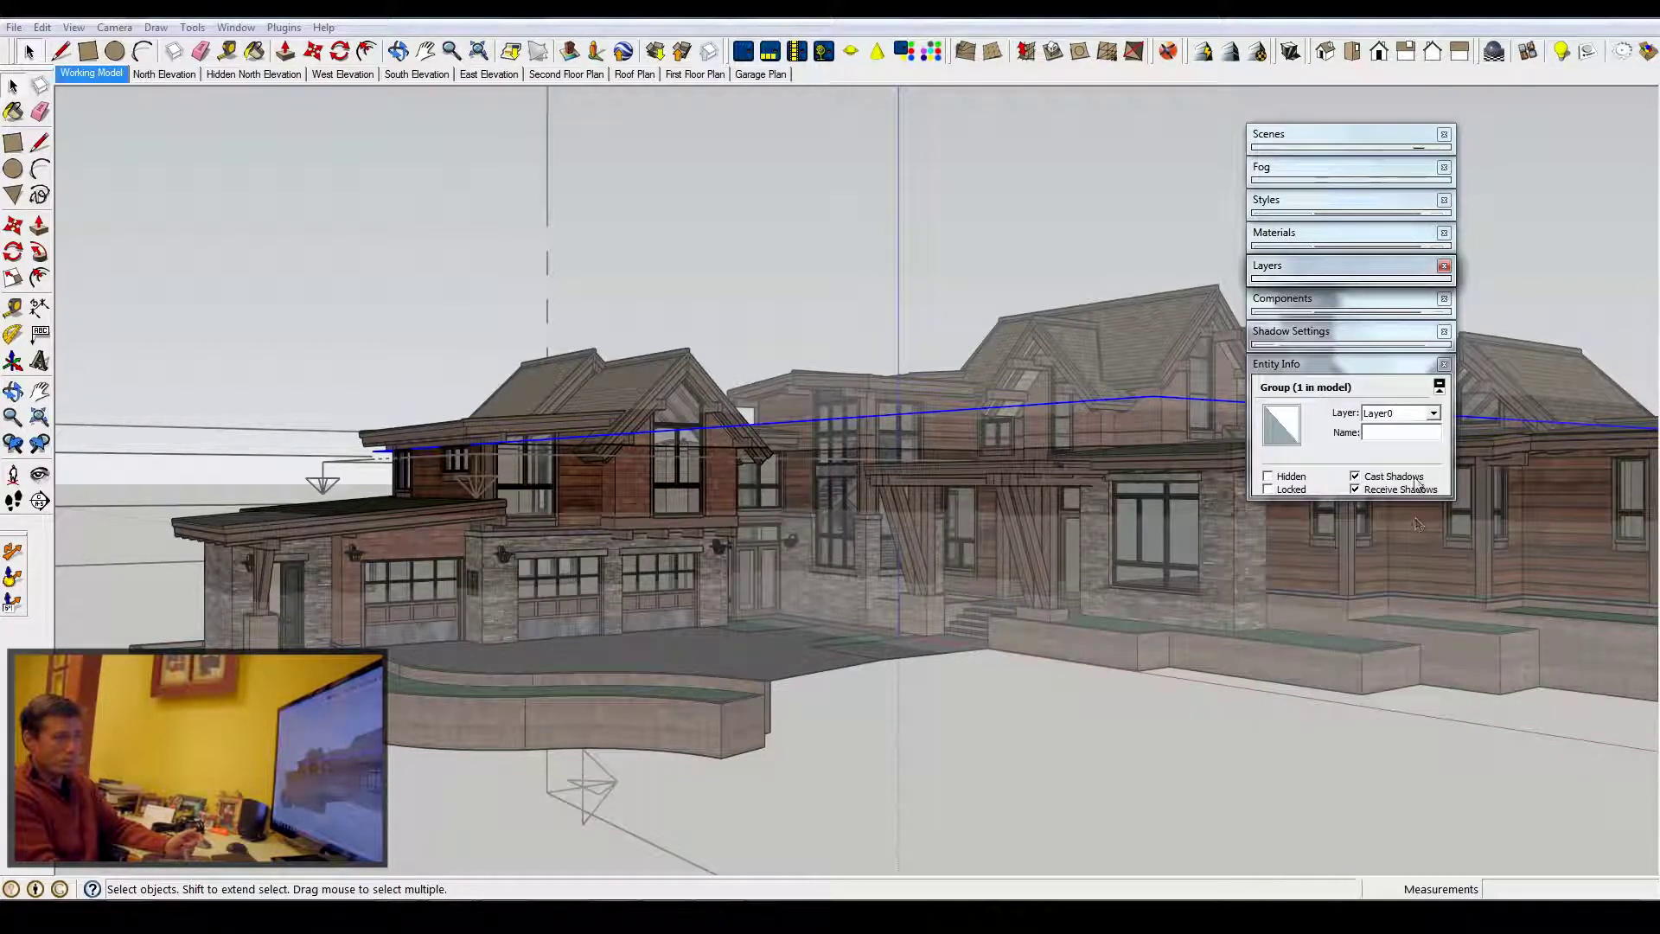
left_click(1435, 414)
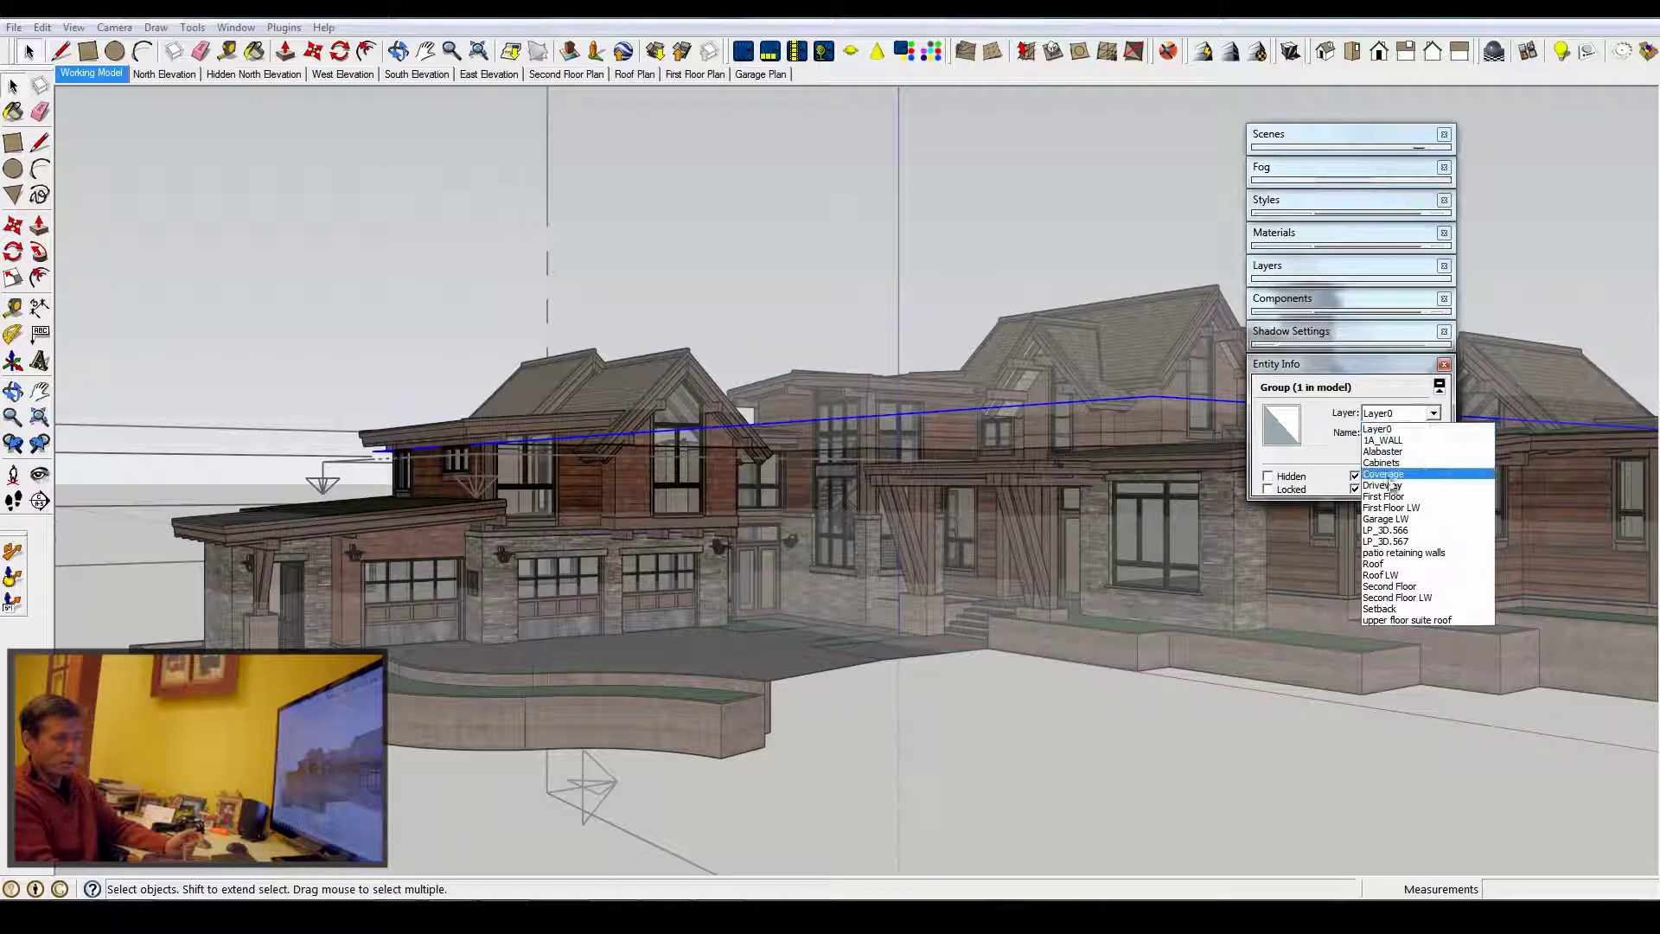
left_click(1424, 608)
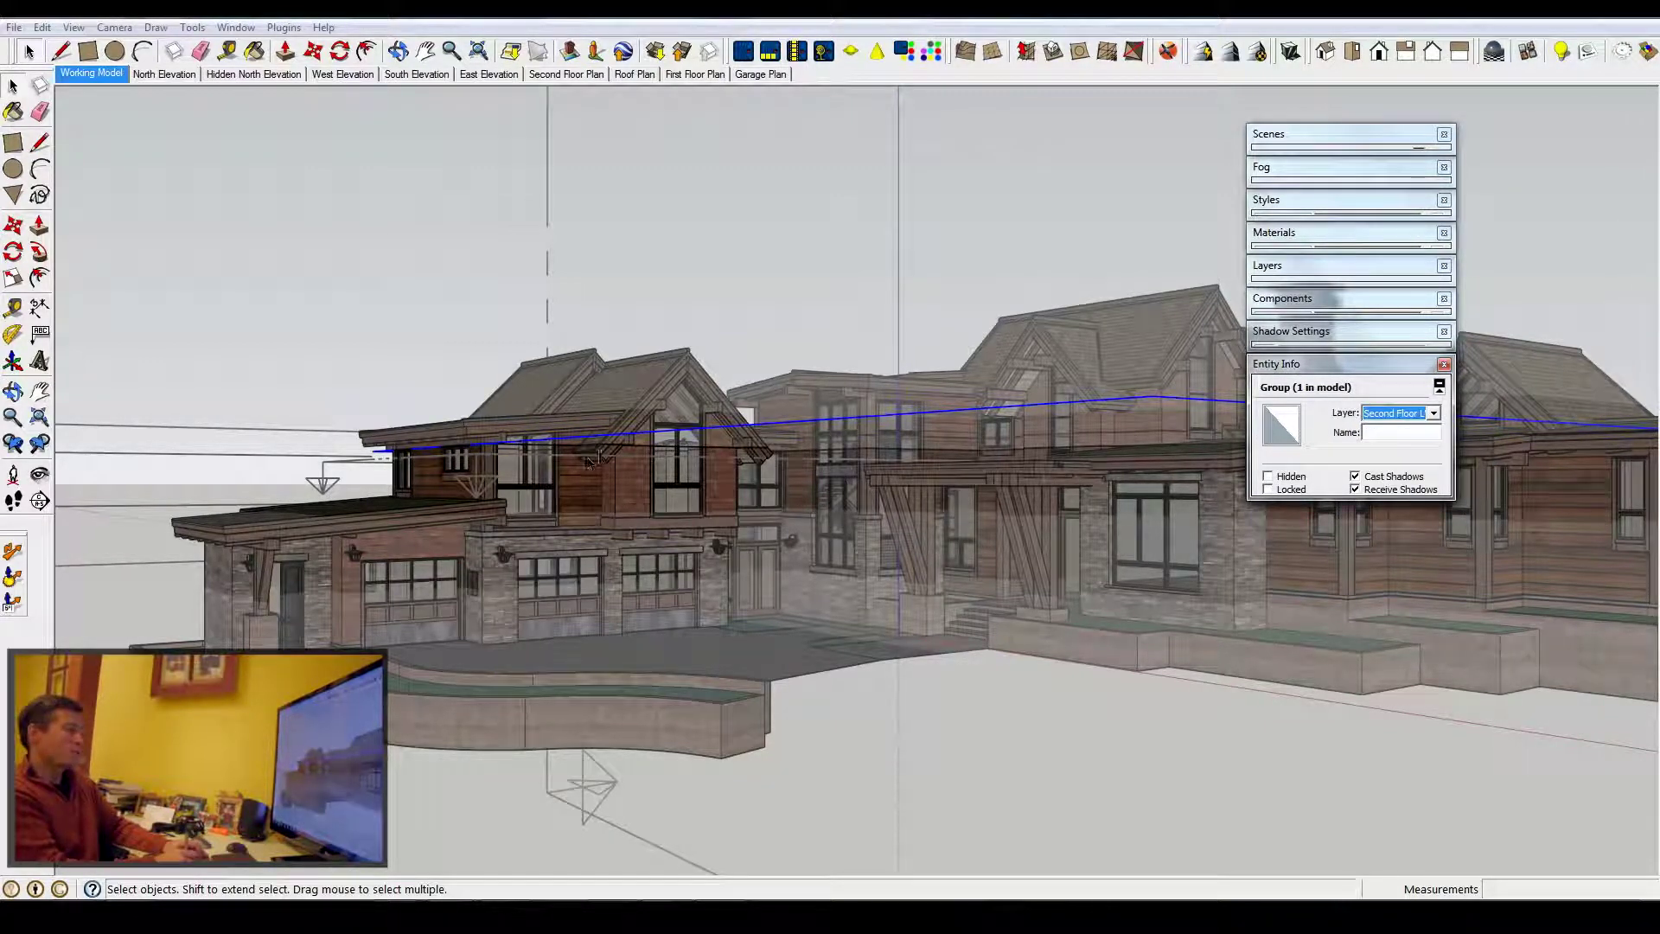
Hide the section planes around the house.
middle_click_drag(628, 459, 669, 491)
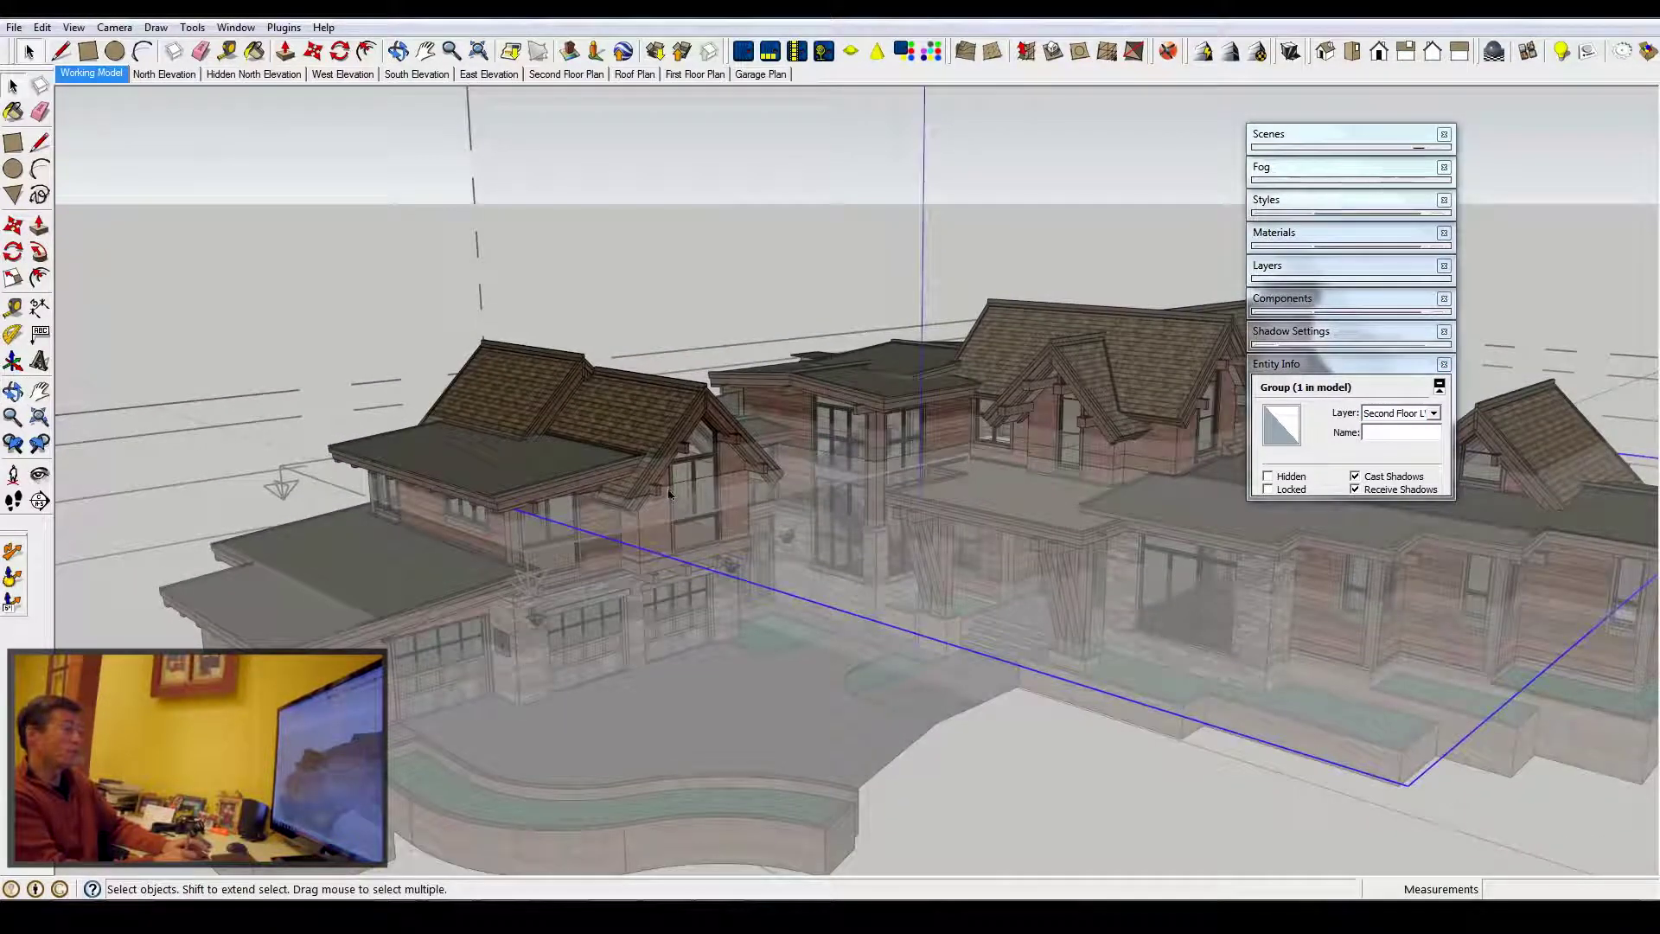
left_click(74, 27)
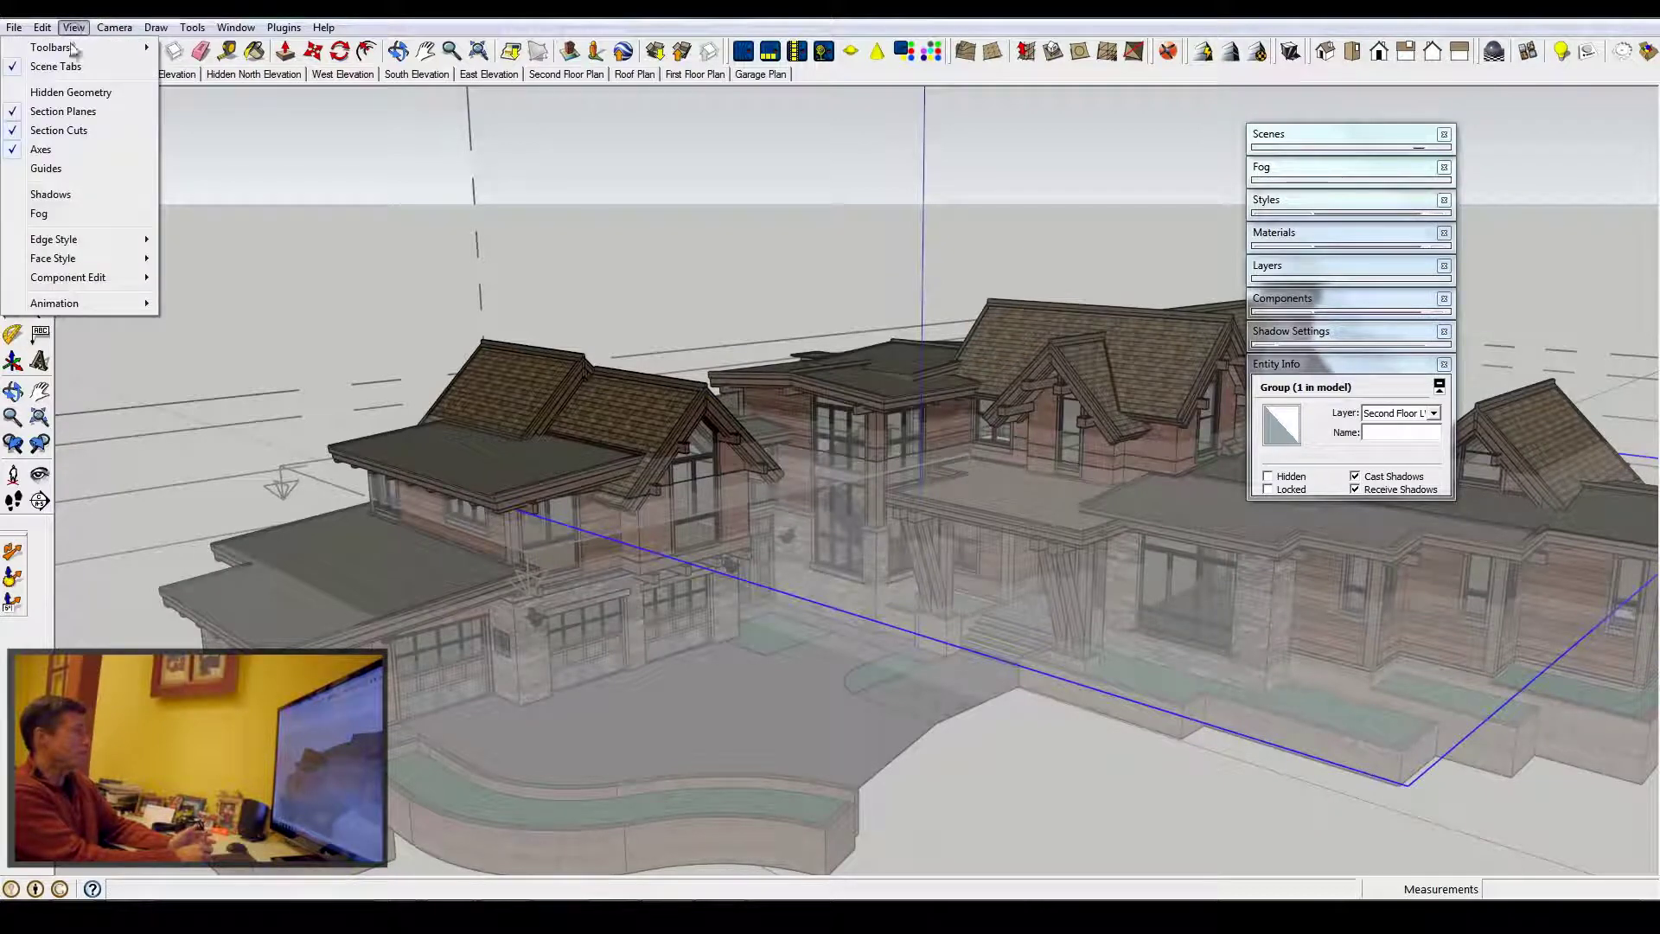
left_click(69, 116)
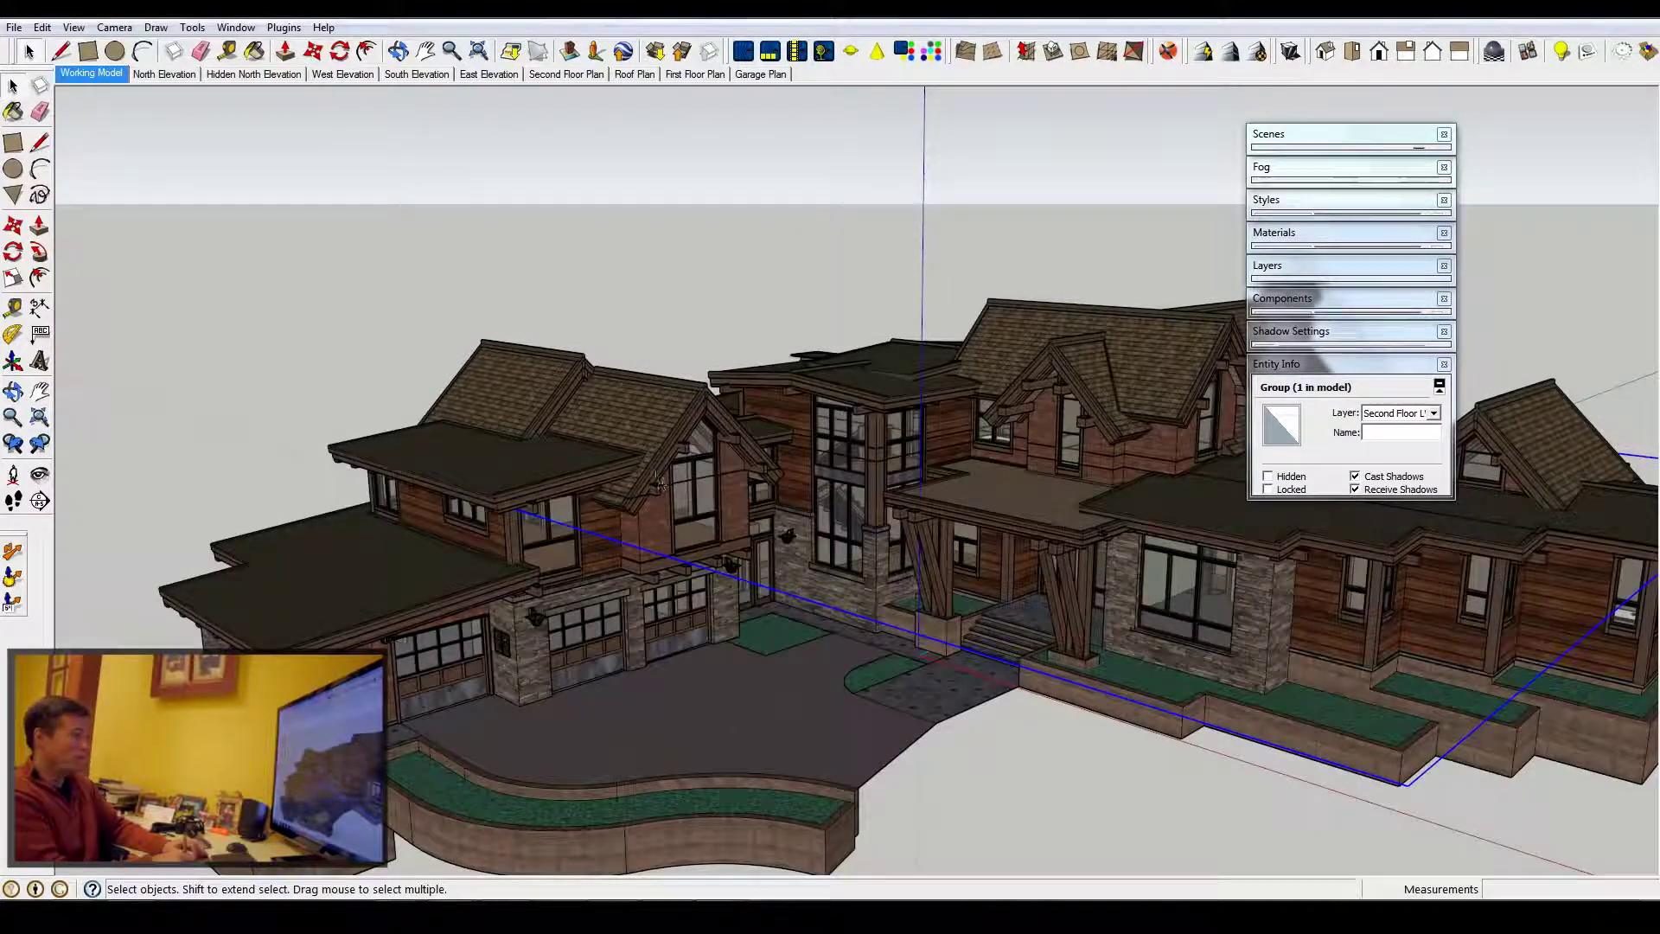
Open the second-floor slice group for editing.
right_click(733, 478)
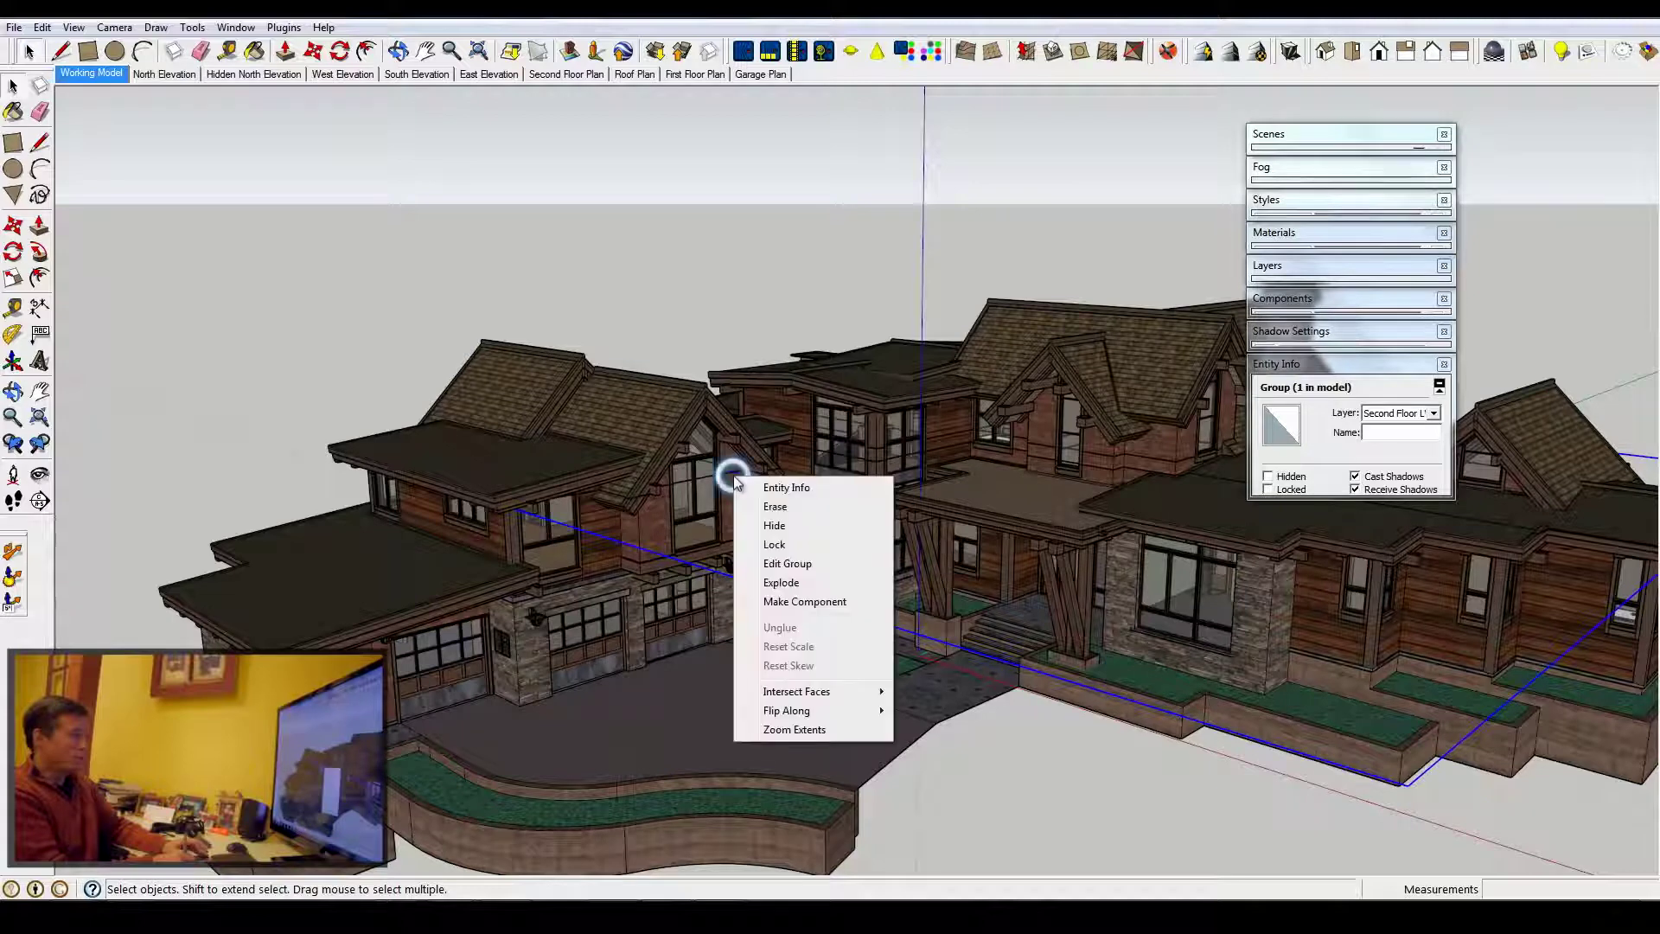
right_click(705, 480)
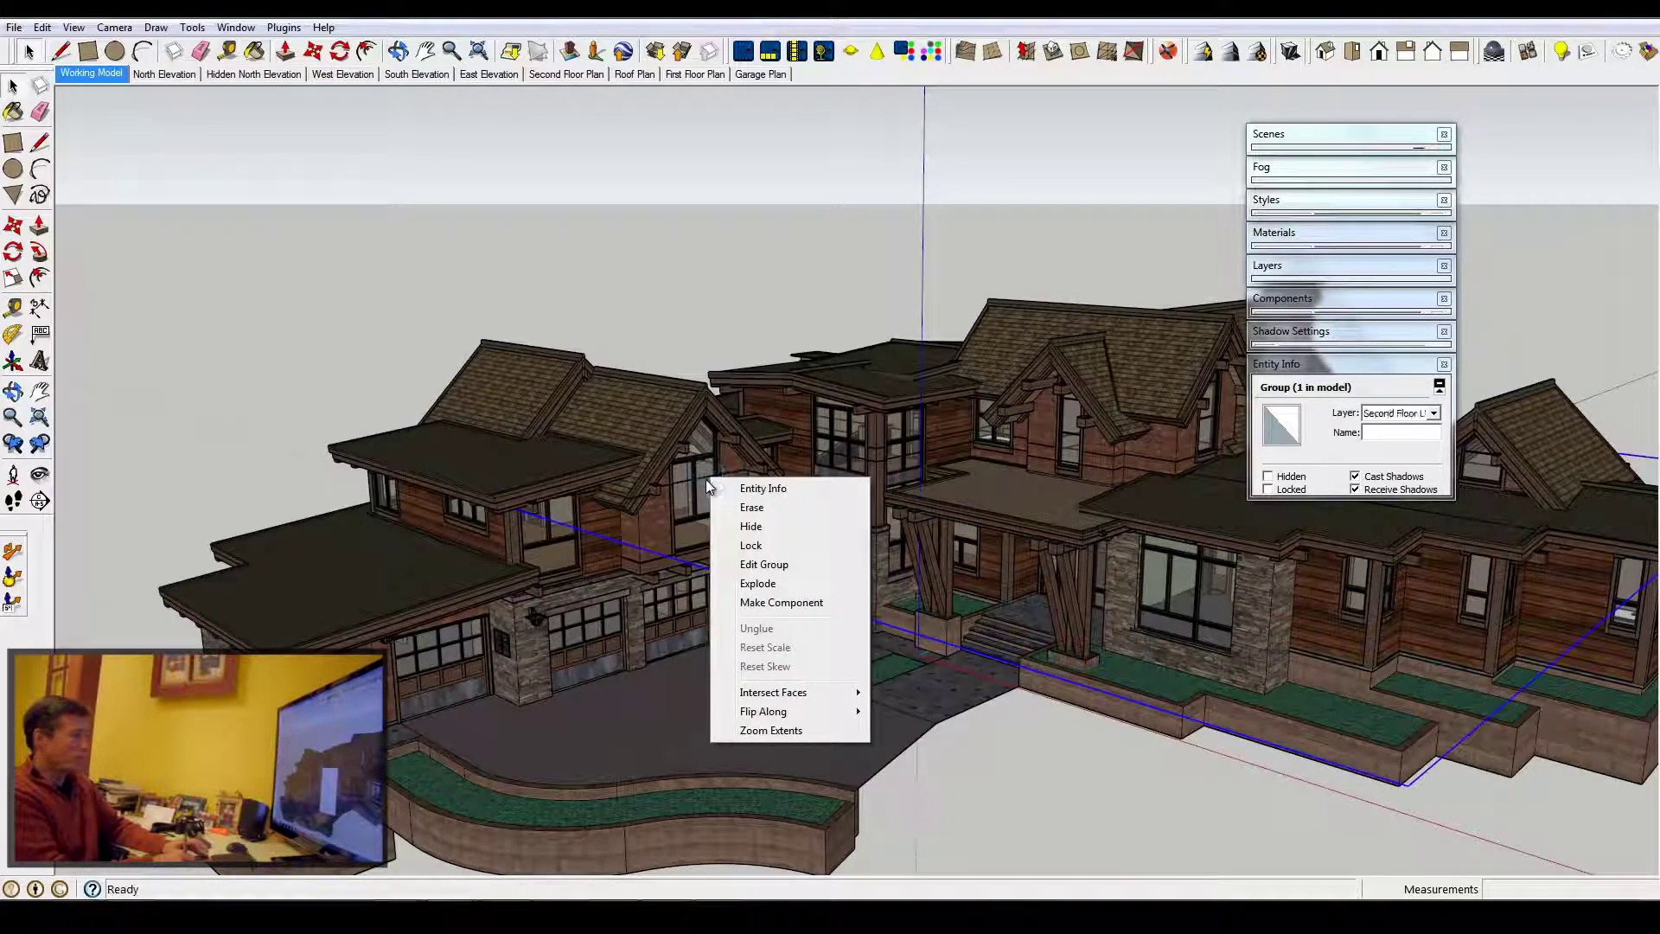
left_click(705, 480)
right_click(705, 480)
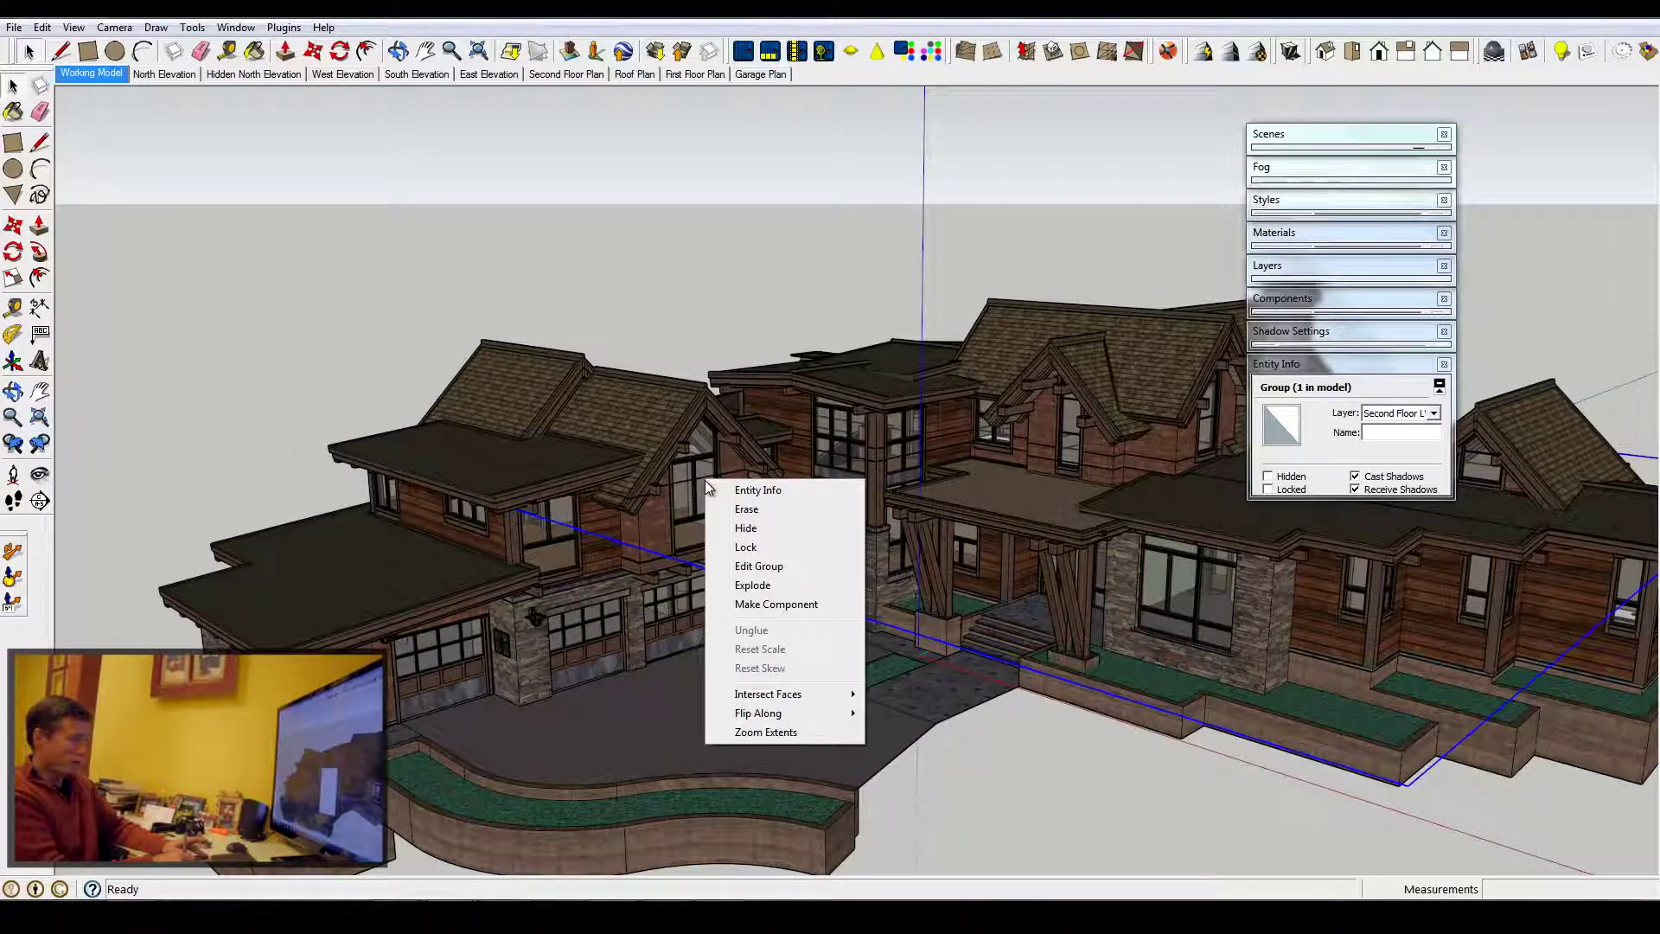
left_click(752, 566)
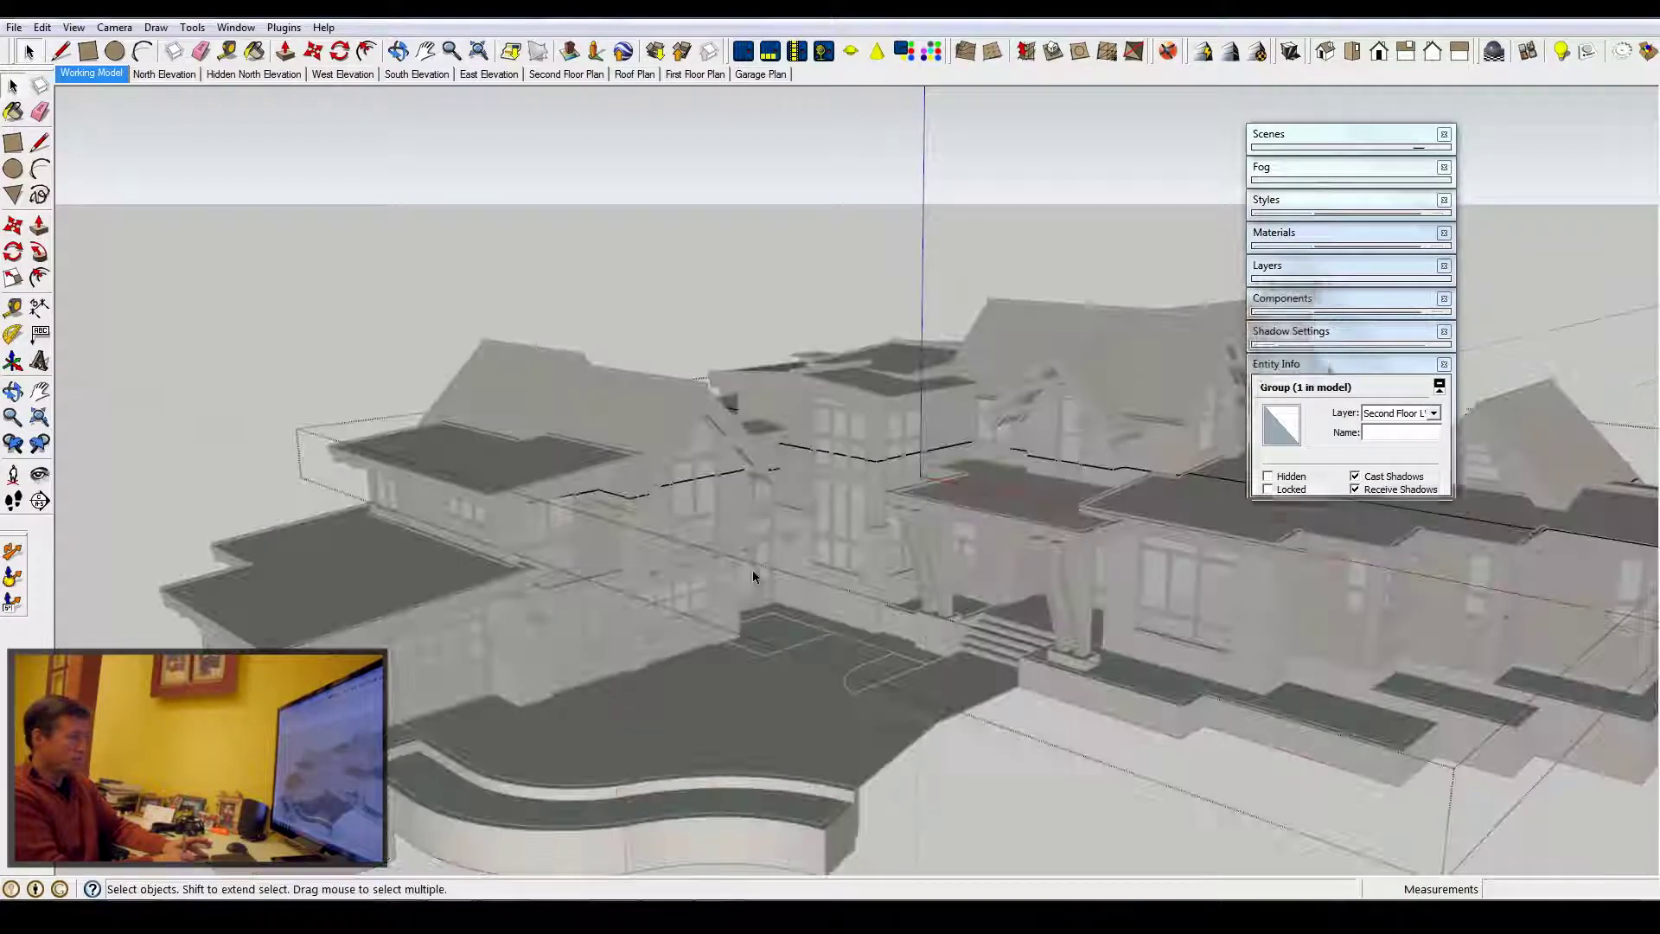
Select the seven slice components inside the group and combine them into a single component with the default settings.
left_click(730, 480)
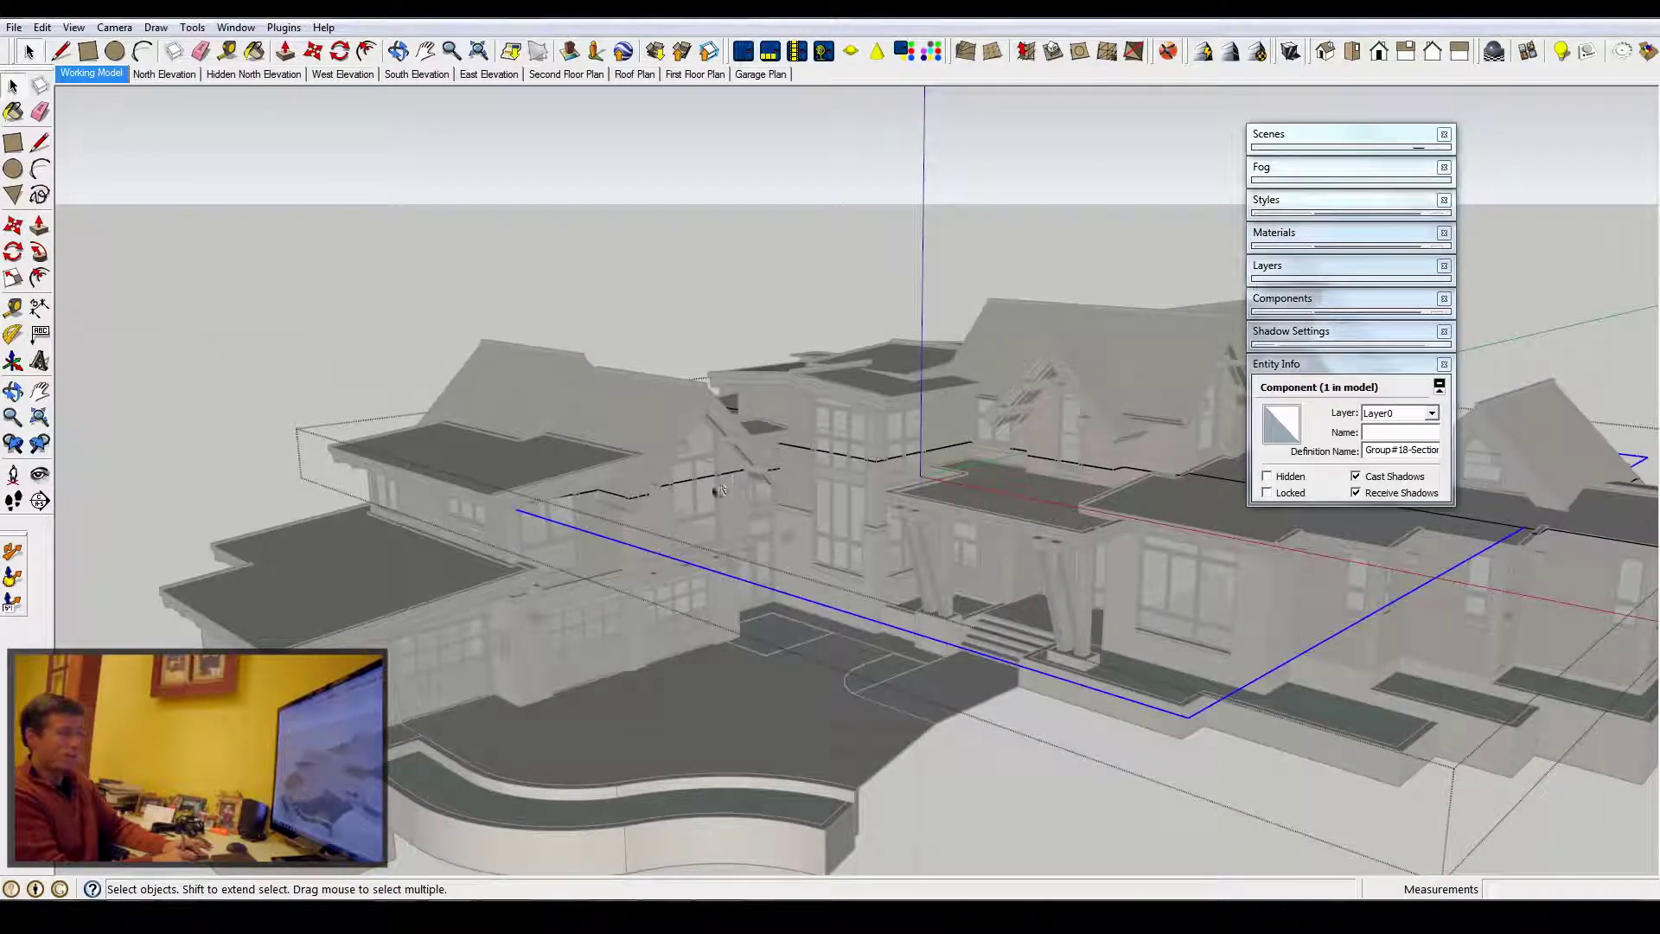
middle_click_drag(700, 480, 743, 519)
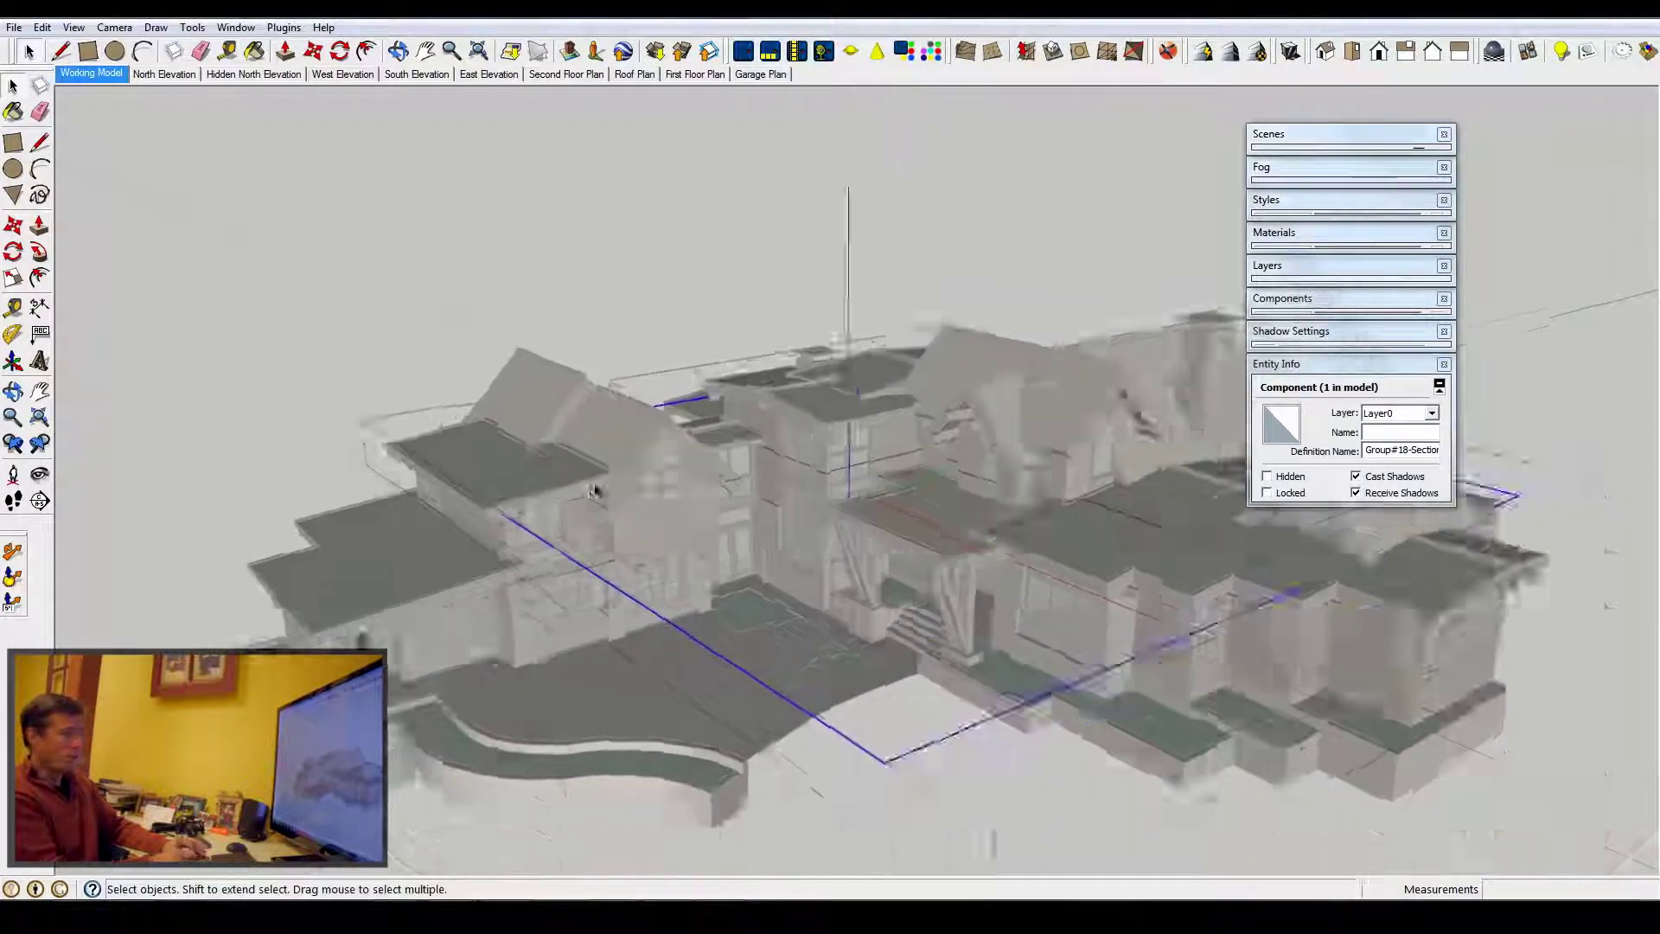
scroll(744, 519, "down", 4)
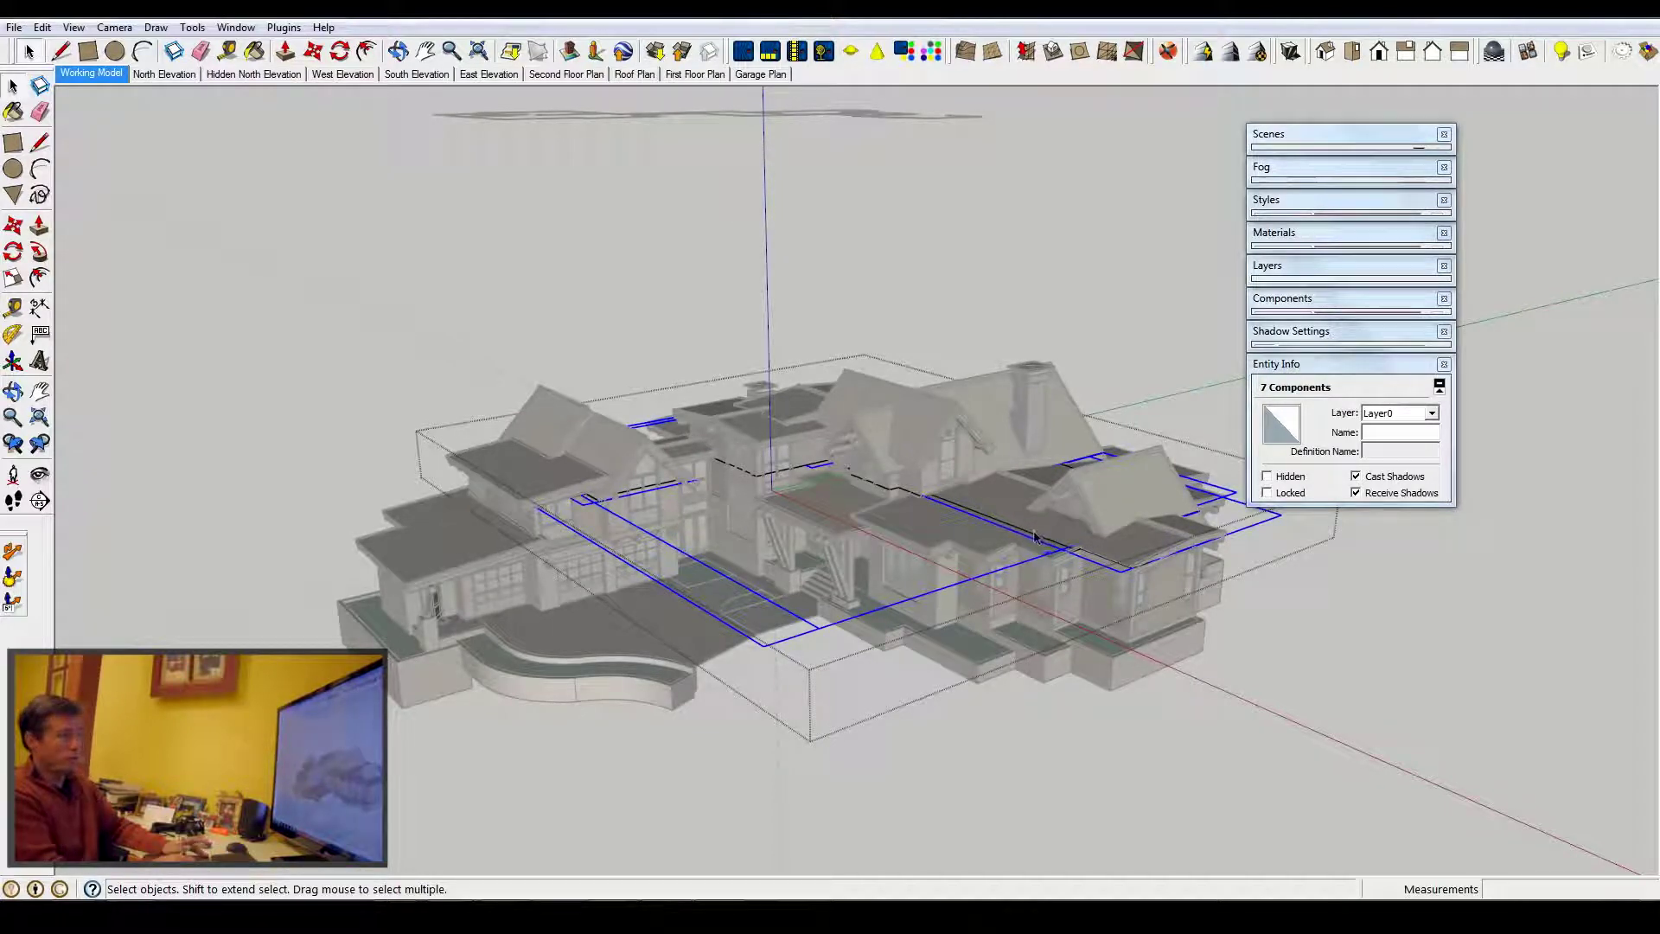
right_click(977, 516)
left_click(1049, 670)
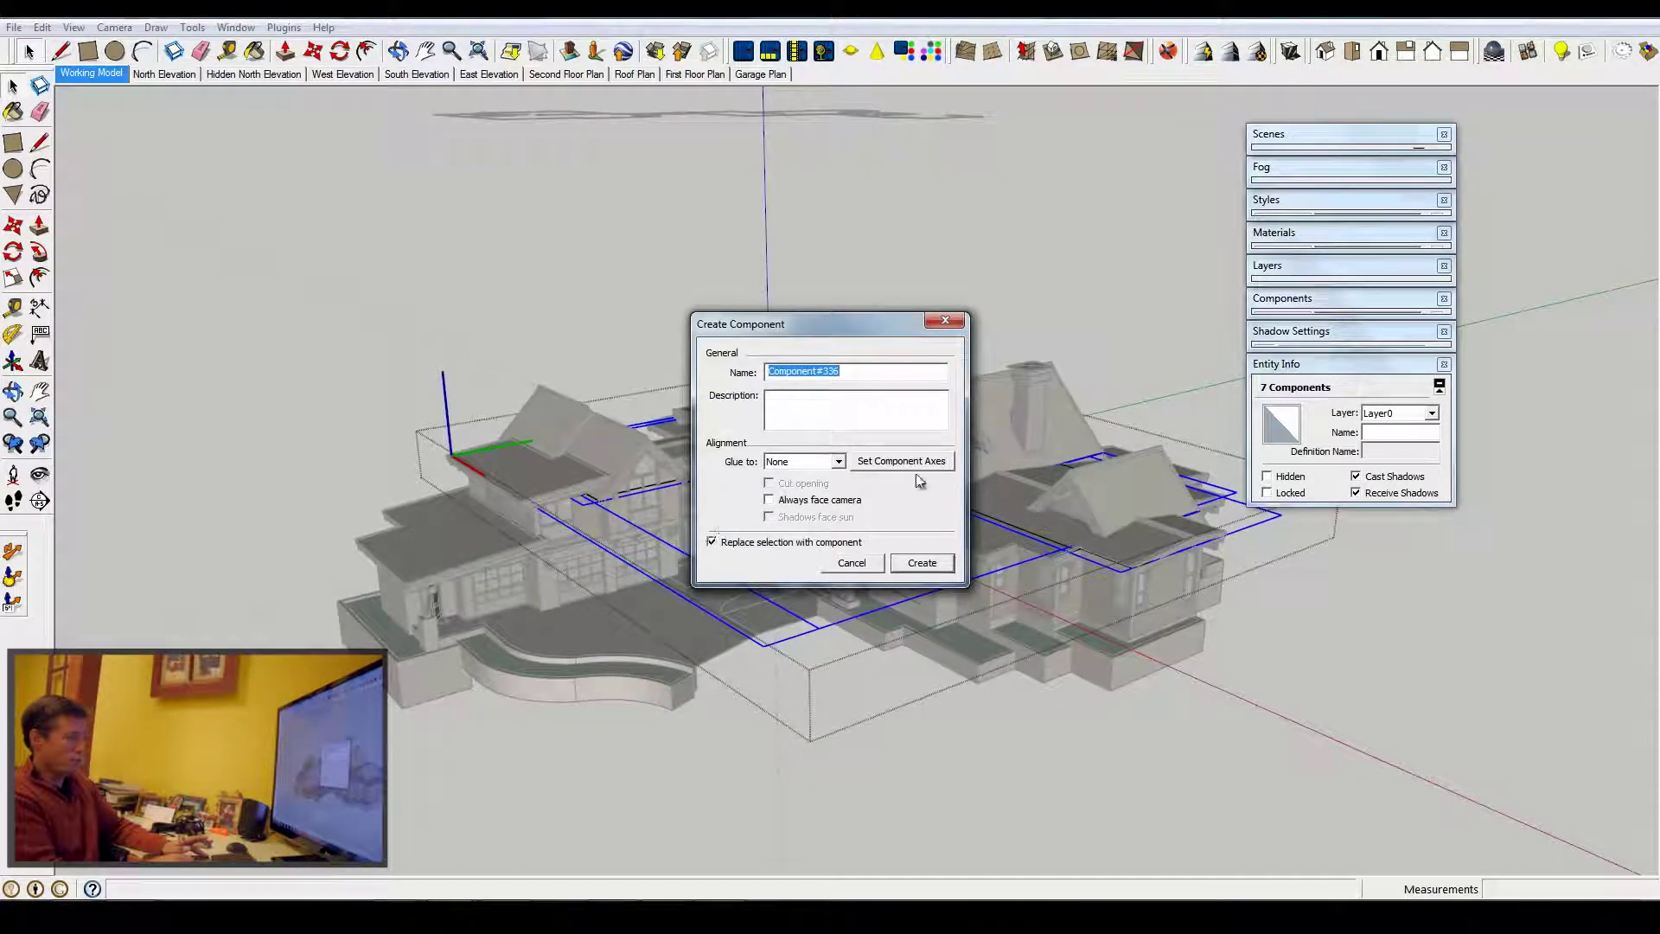
left_click(933, 568)
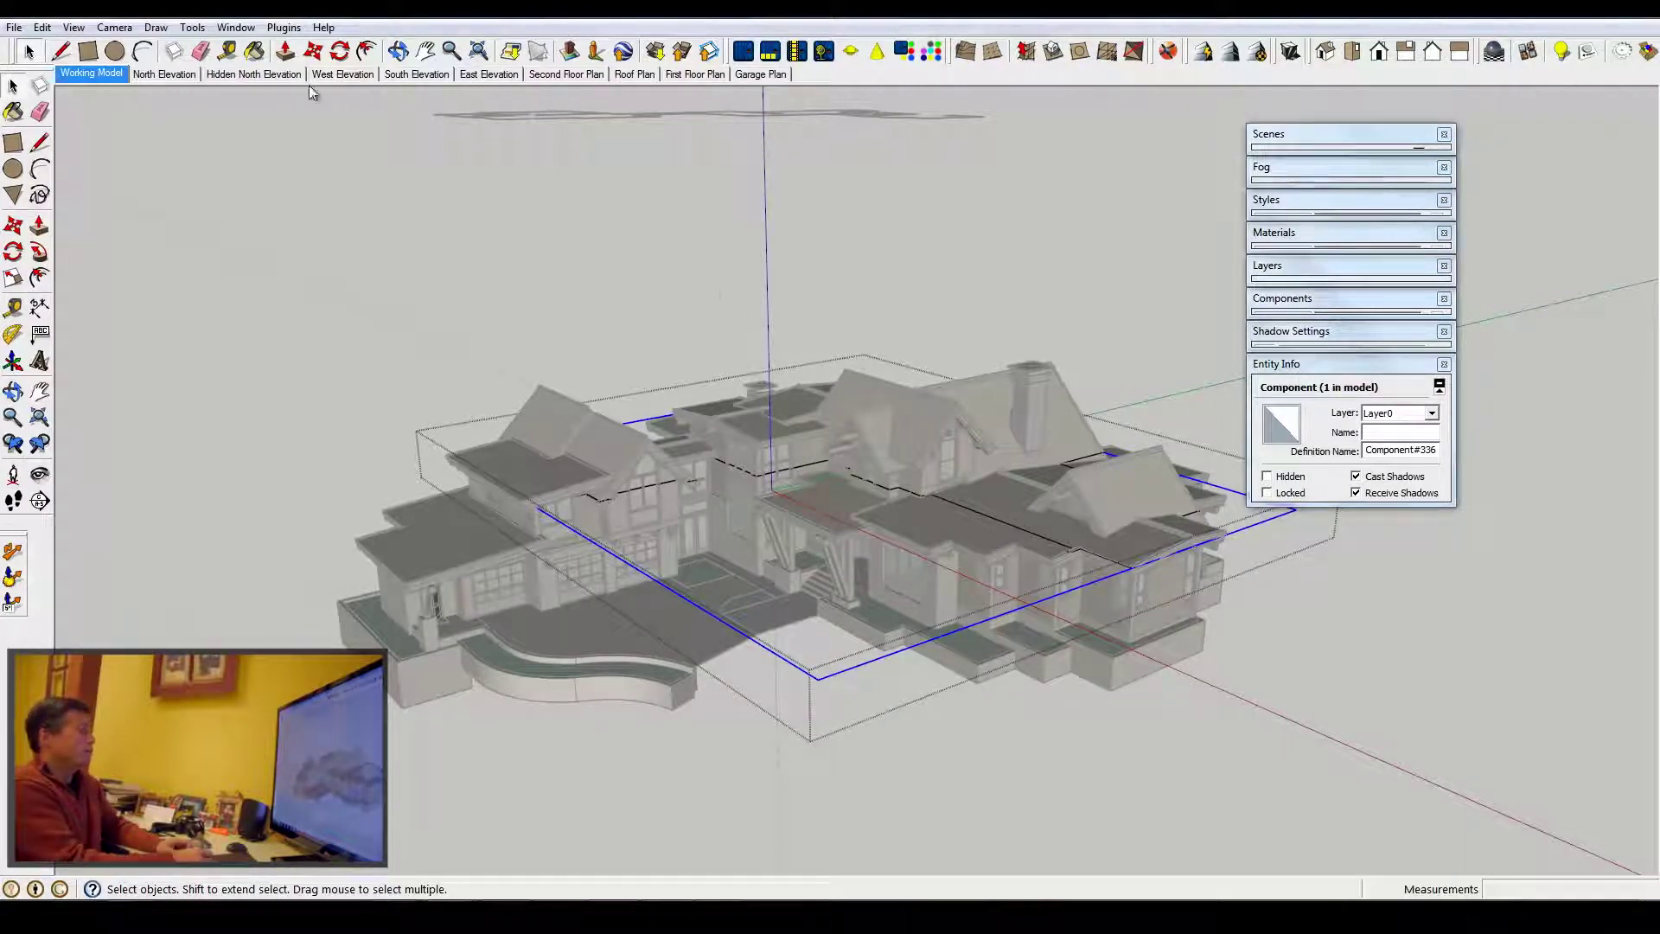
Copy the combined slice component straight up about 43' so it floats above the house roofs.
left_click(313, 51)
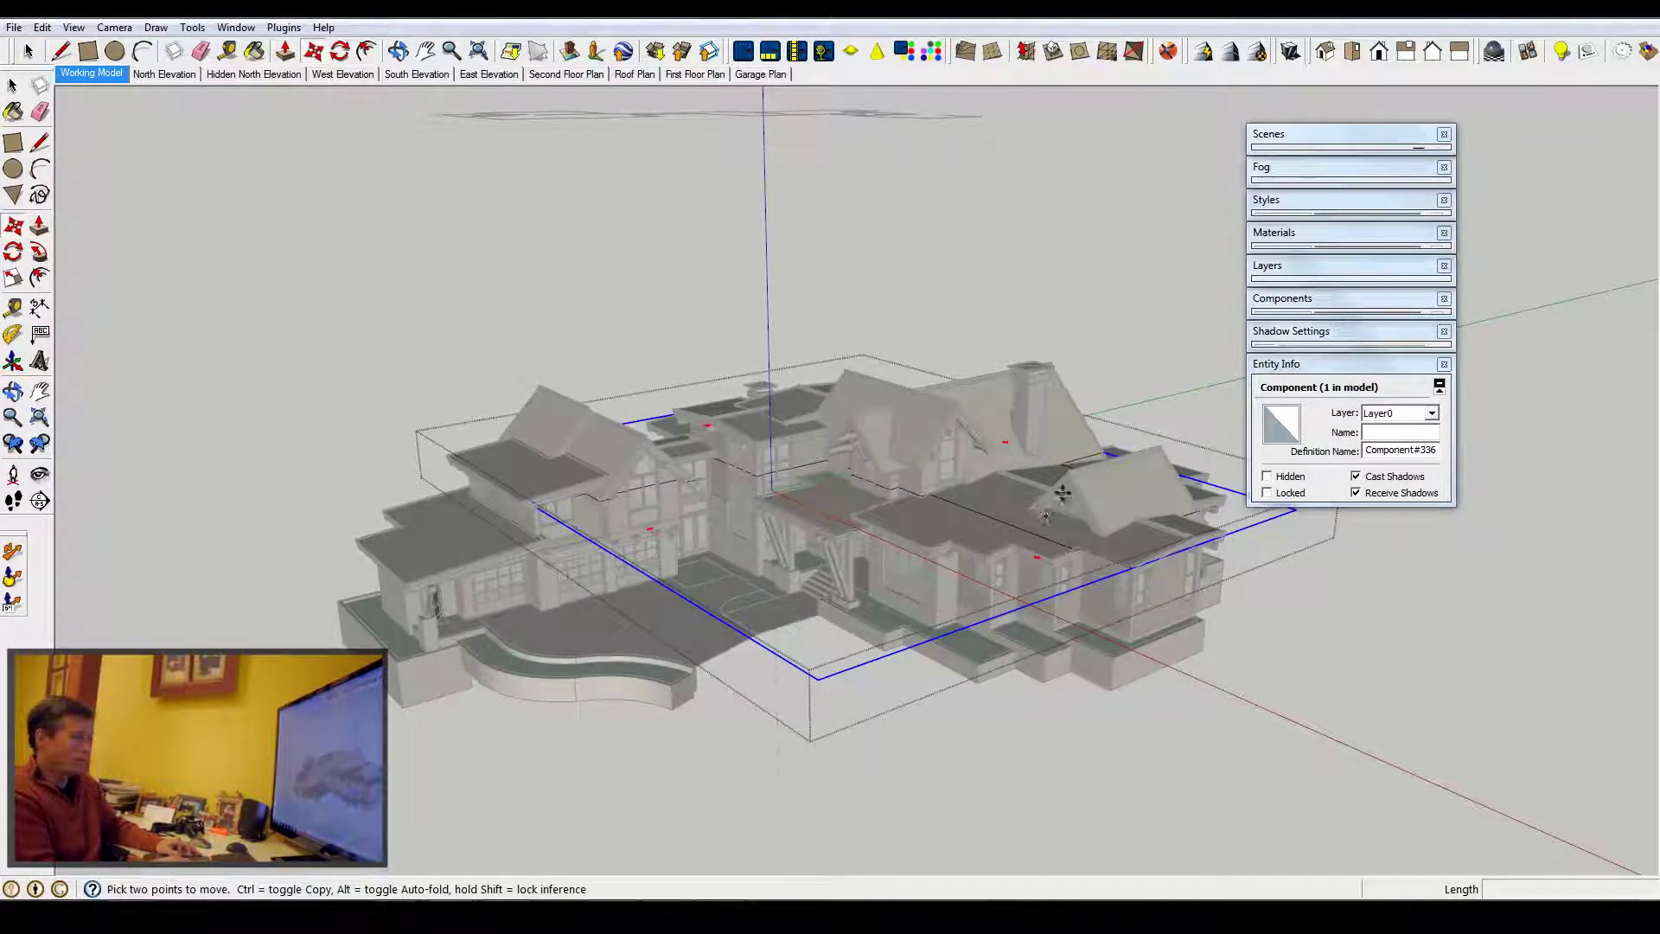
left_click(1072, 550)
key("ctrl")
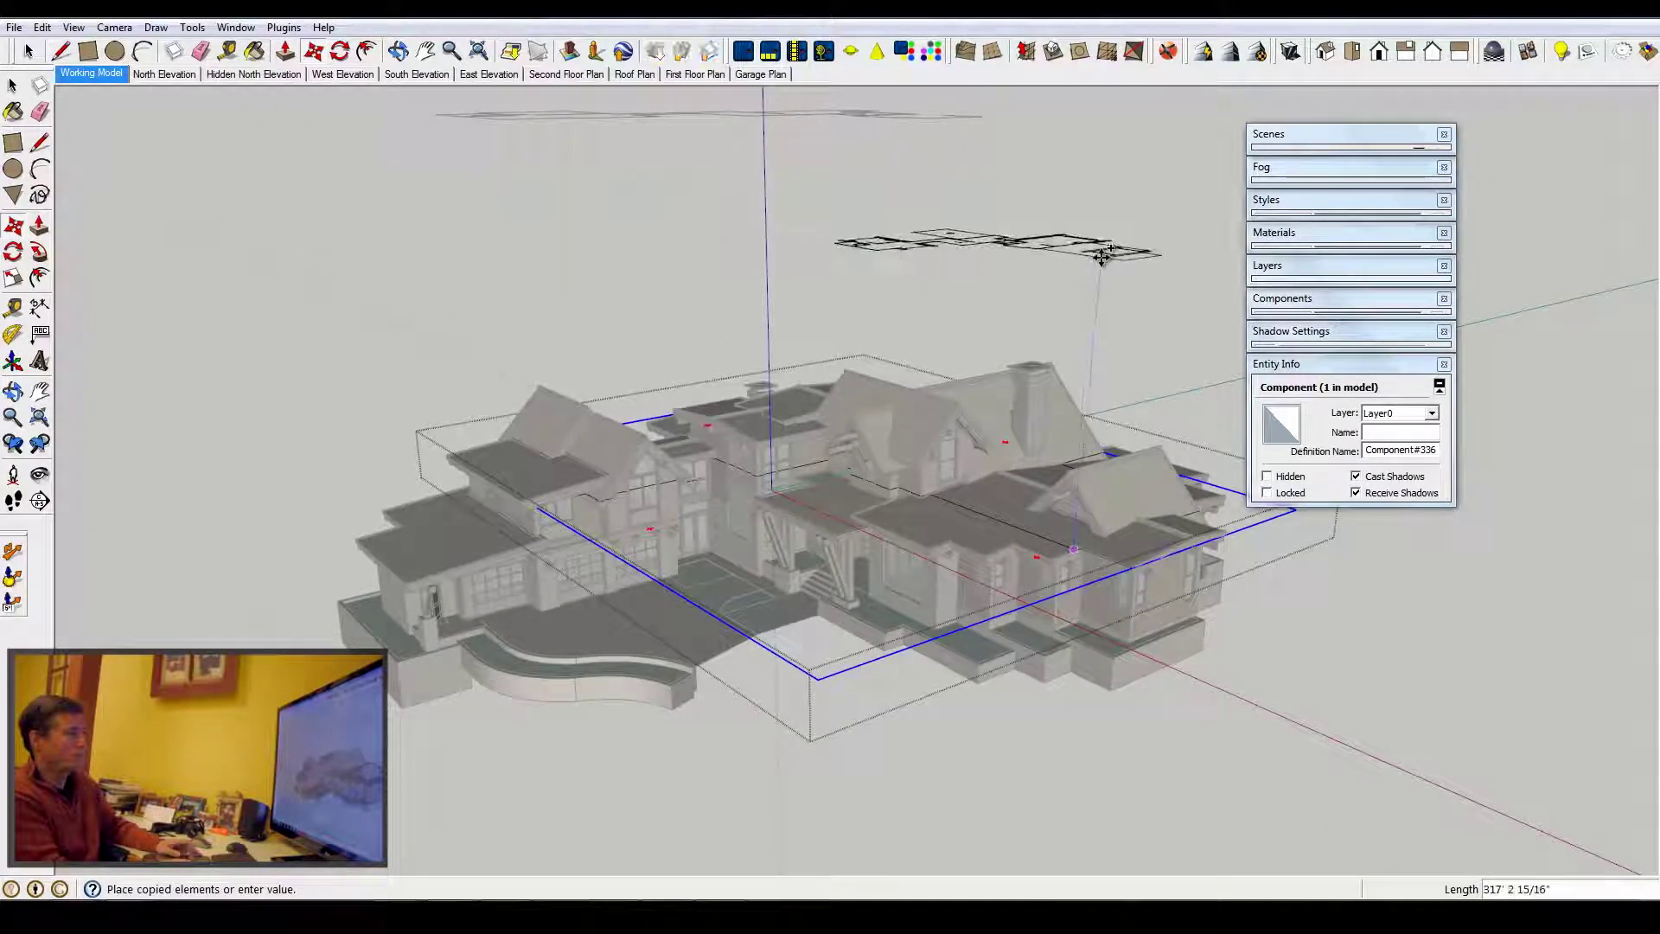
left_click(1093, 262)
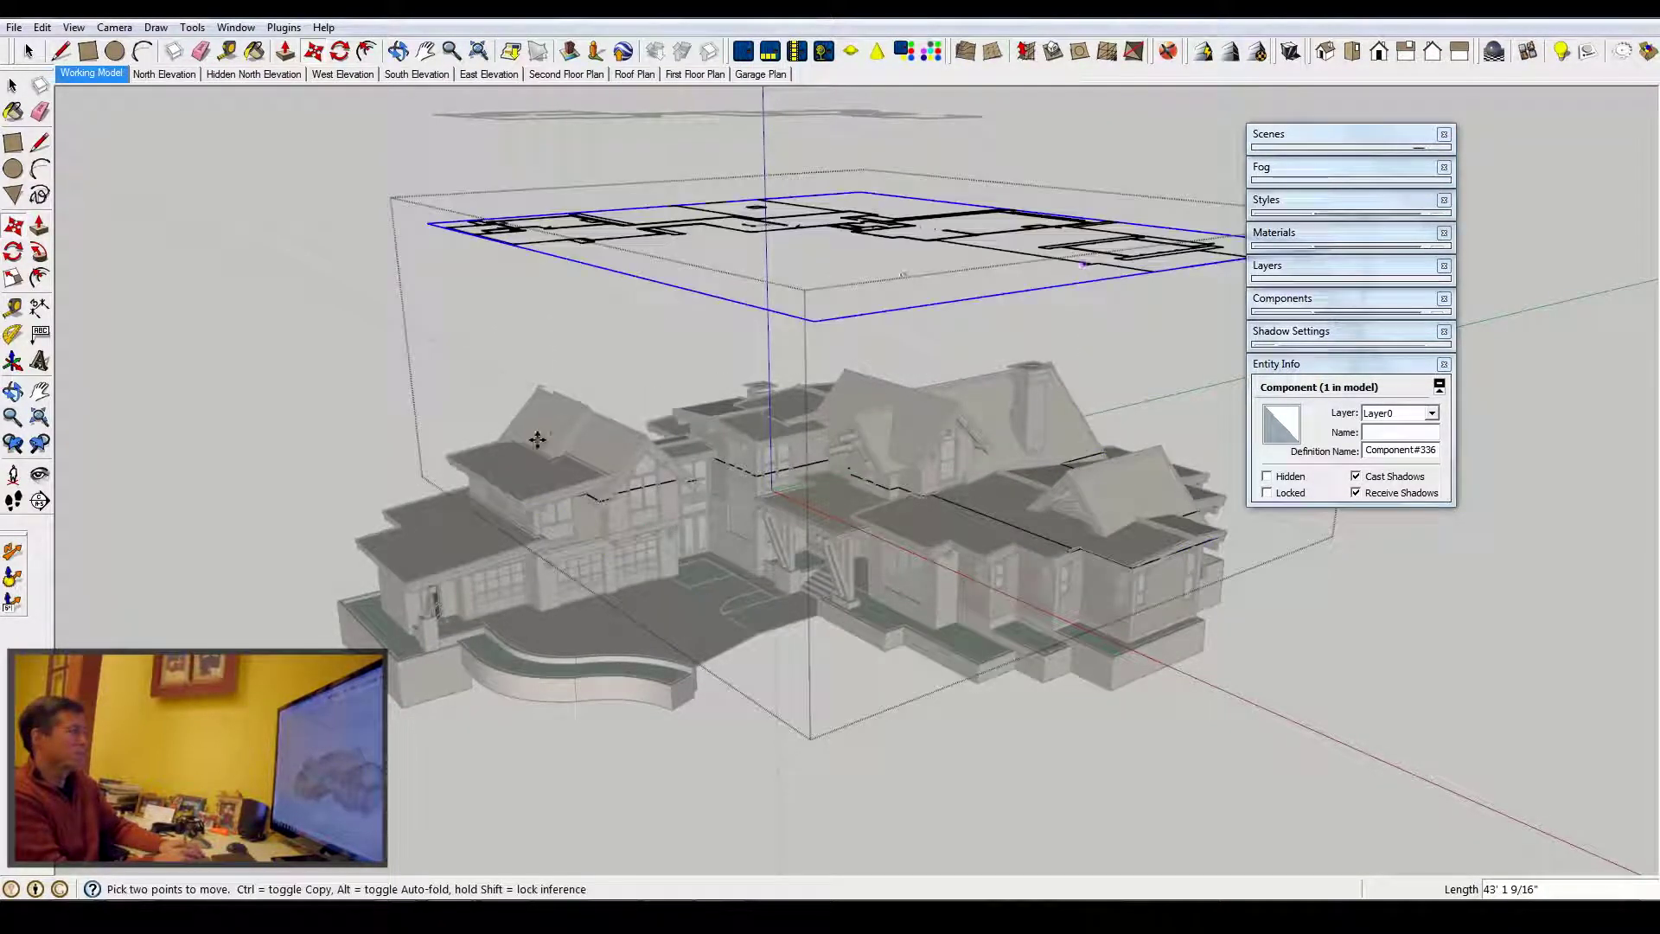
Open the raised copy of the slice component for editing.
key("o")
left_click_drag(865, 605, 896, 325)
key("m")
scroll(926, 260, "up", 5)
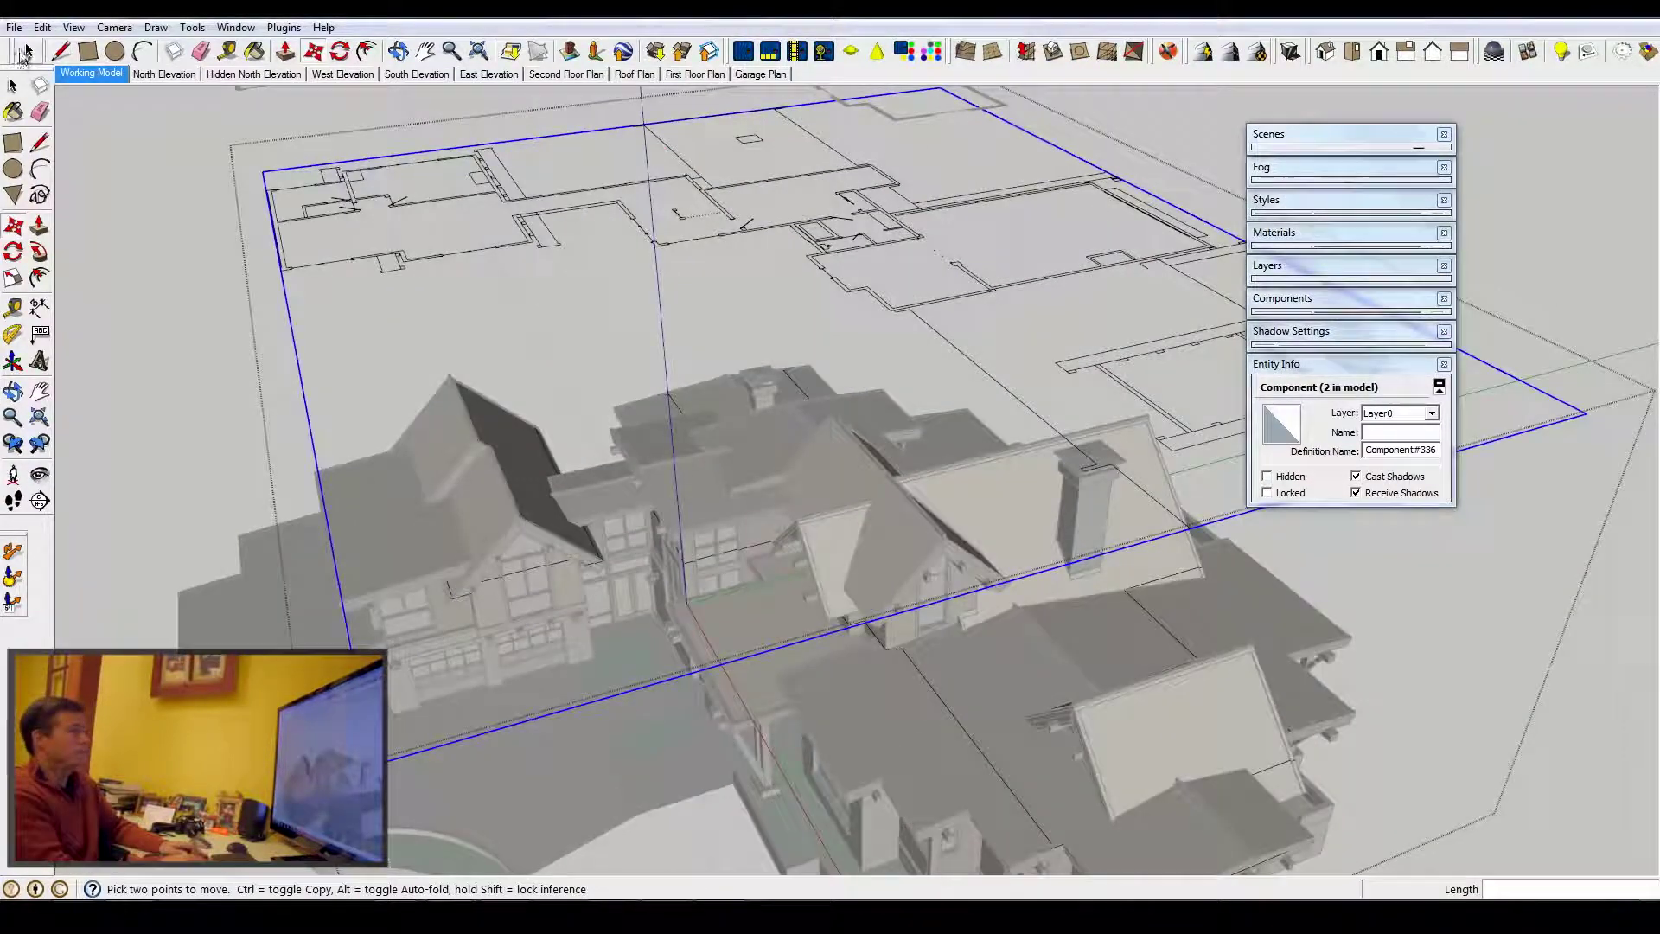
left_click(28, 51)
middle_click_drag(913, 343, 985, 344)
scroll(969, 311, "up", 3)
scroll(968, 311, "up", 2)
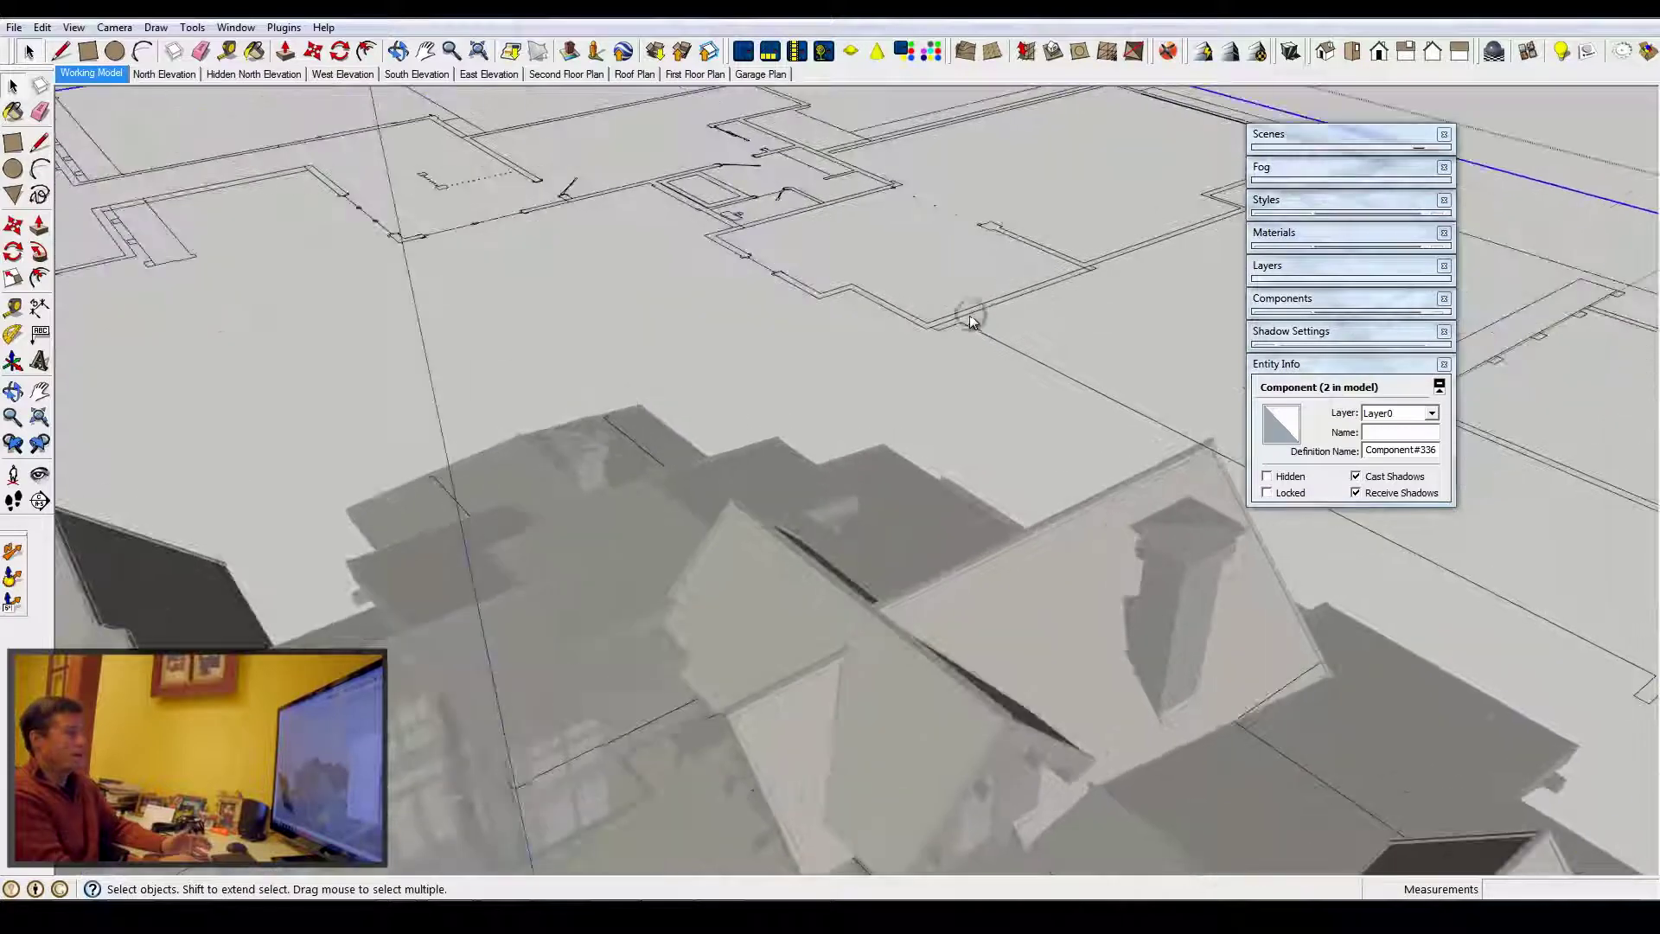
right_click(971, 315)
left_click(1008, 406)
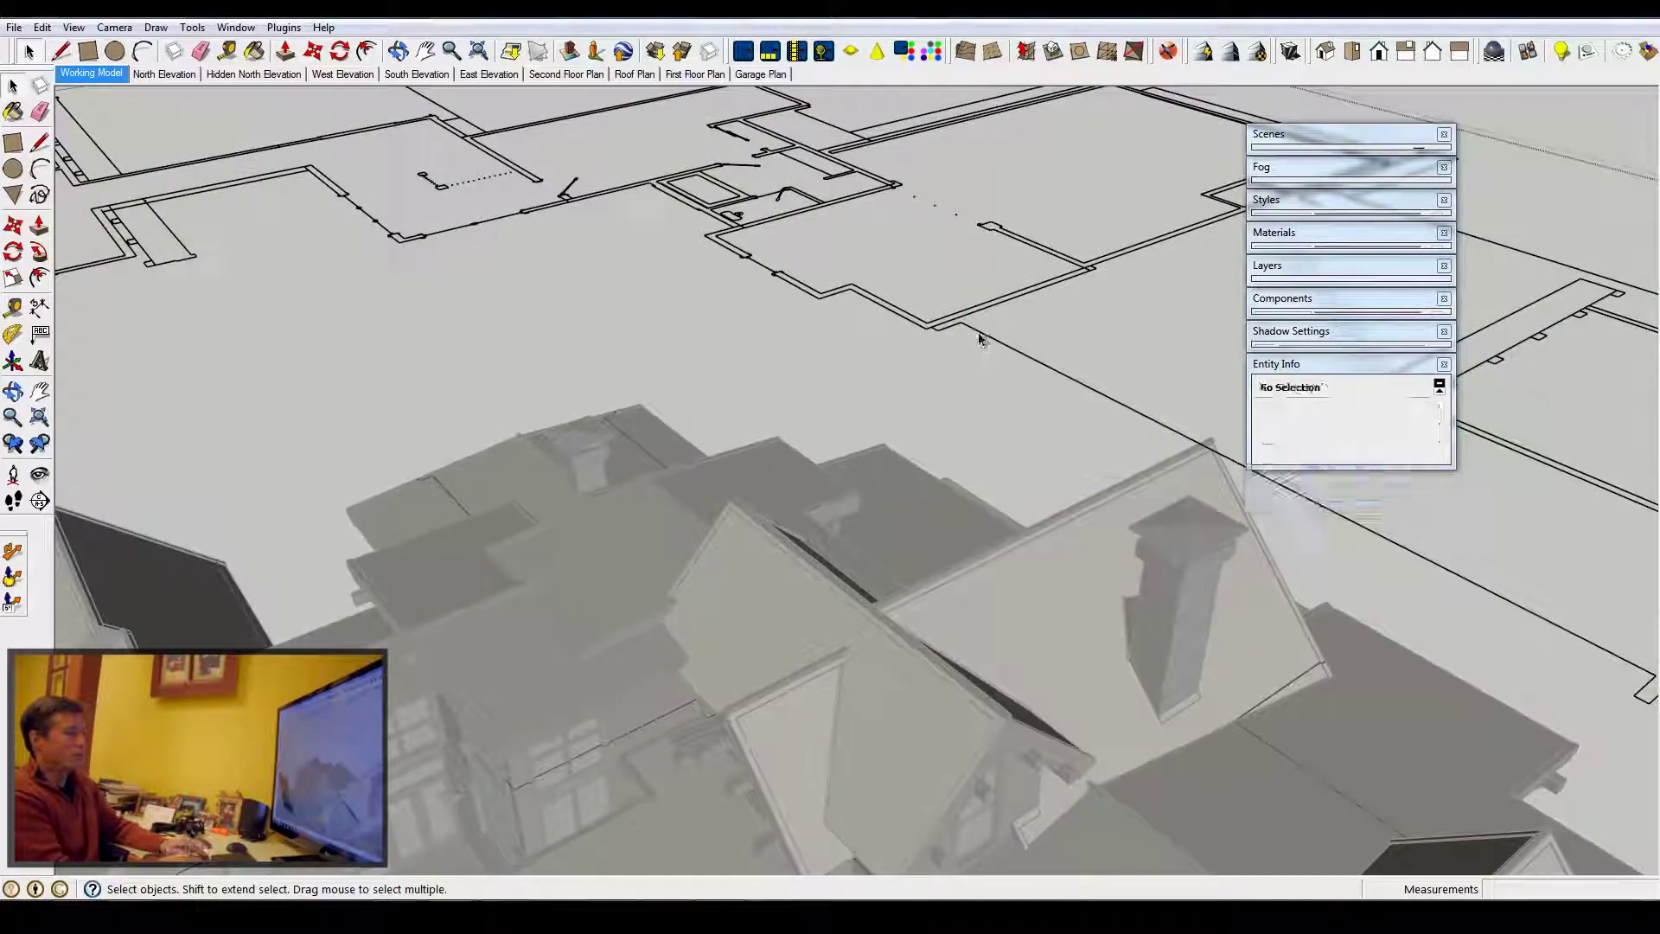
Delete the unneeded Group#11 slice lines that surround the walls at the chimney end of the raised plan.
left_click(933, 339)
middle_click_drag(926, 350, 683, 372)
scroll(682, 372, "down", 6)
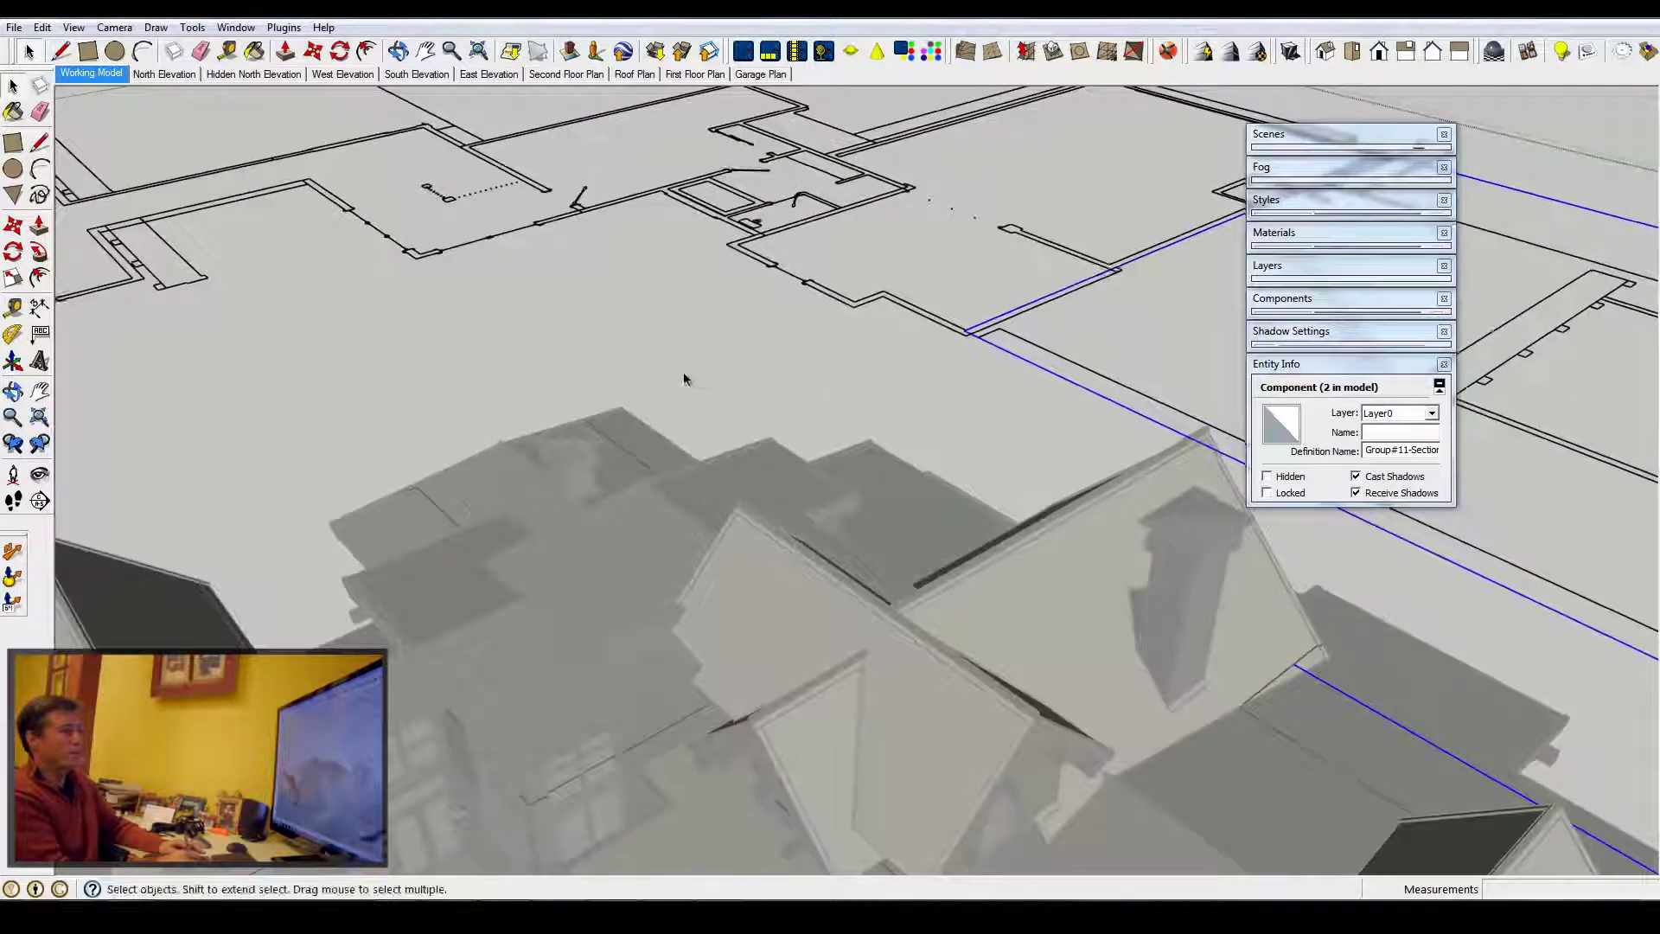
scroll(1133, 305, "up", 3)
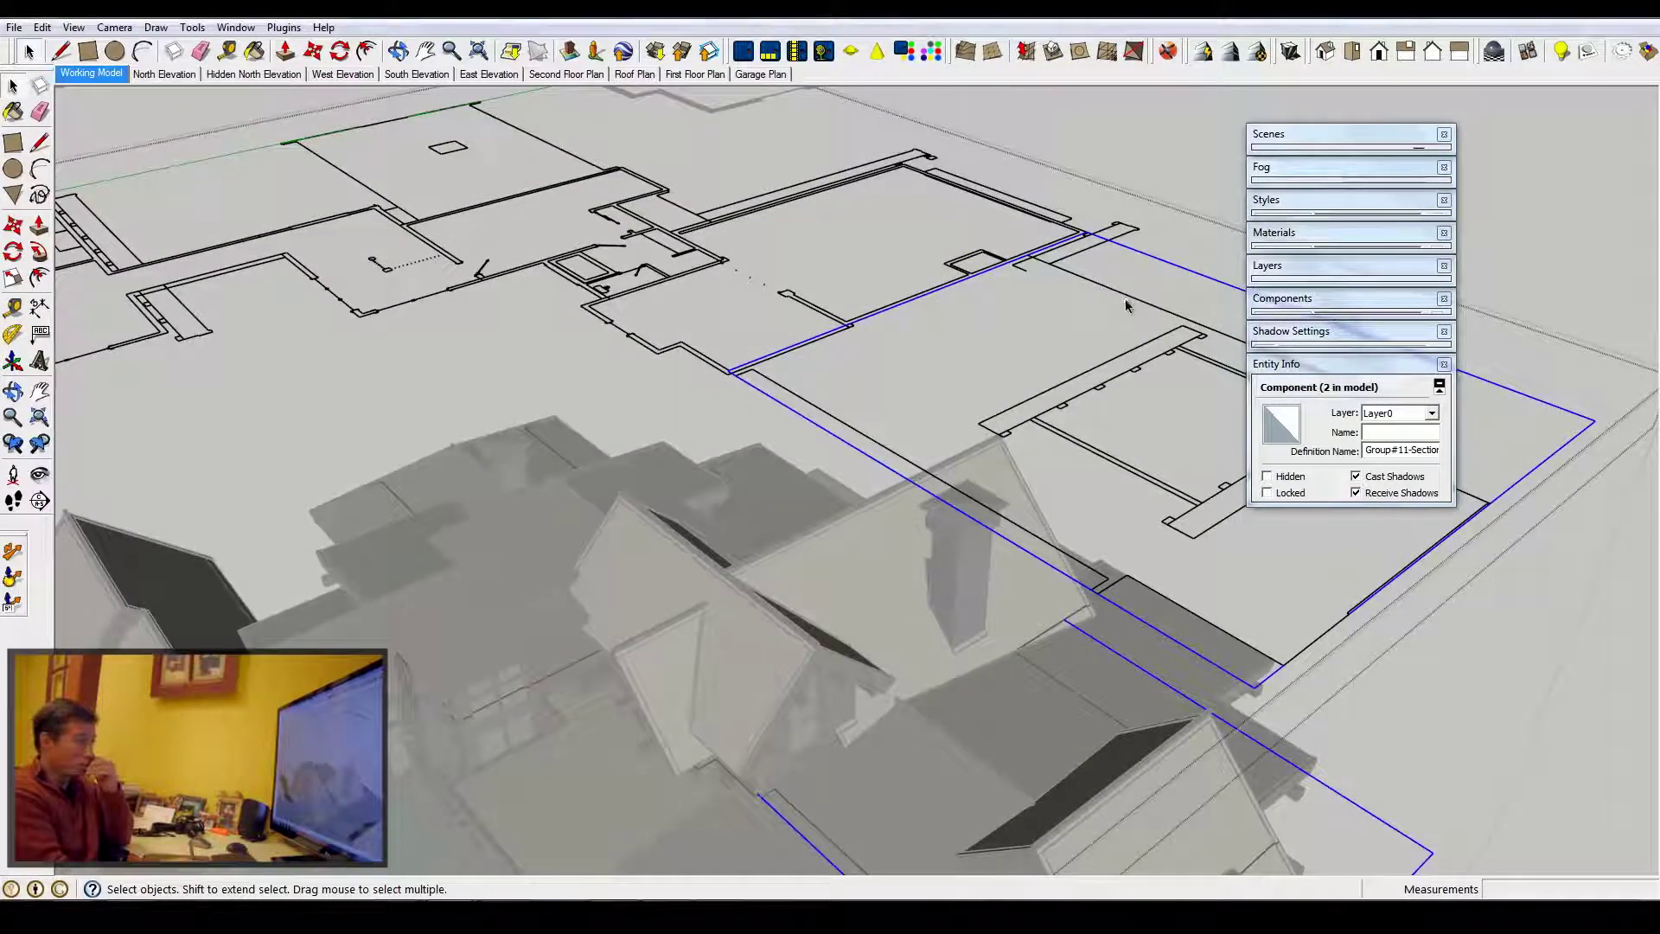
left_click(1103, 365)
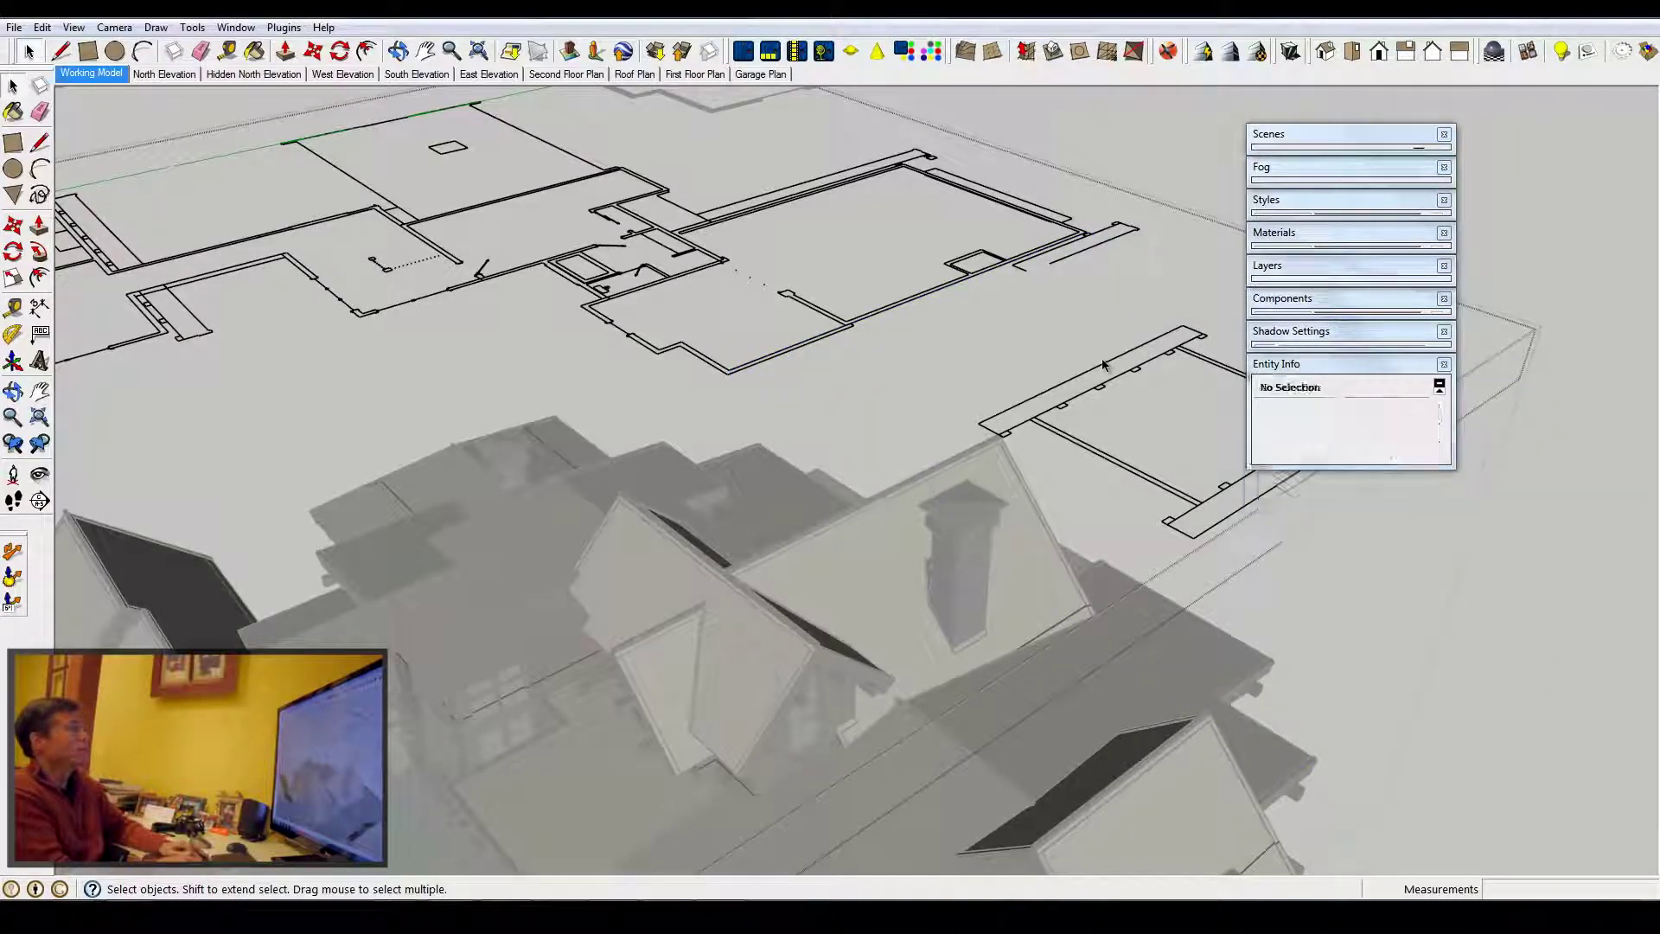
Delete the Group#28 slice lines behind the middle wing and the overhang outlines around the garage-end wing of the raised plan.
scroll(1149, 447, "up", 1)
middle_click_drag(1150, 447, 647, 266)
scroll(664, 263, "up", 2)
left_click(664, 272)
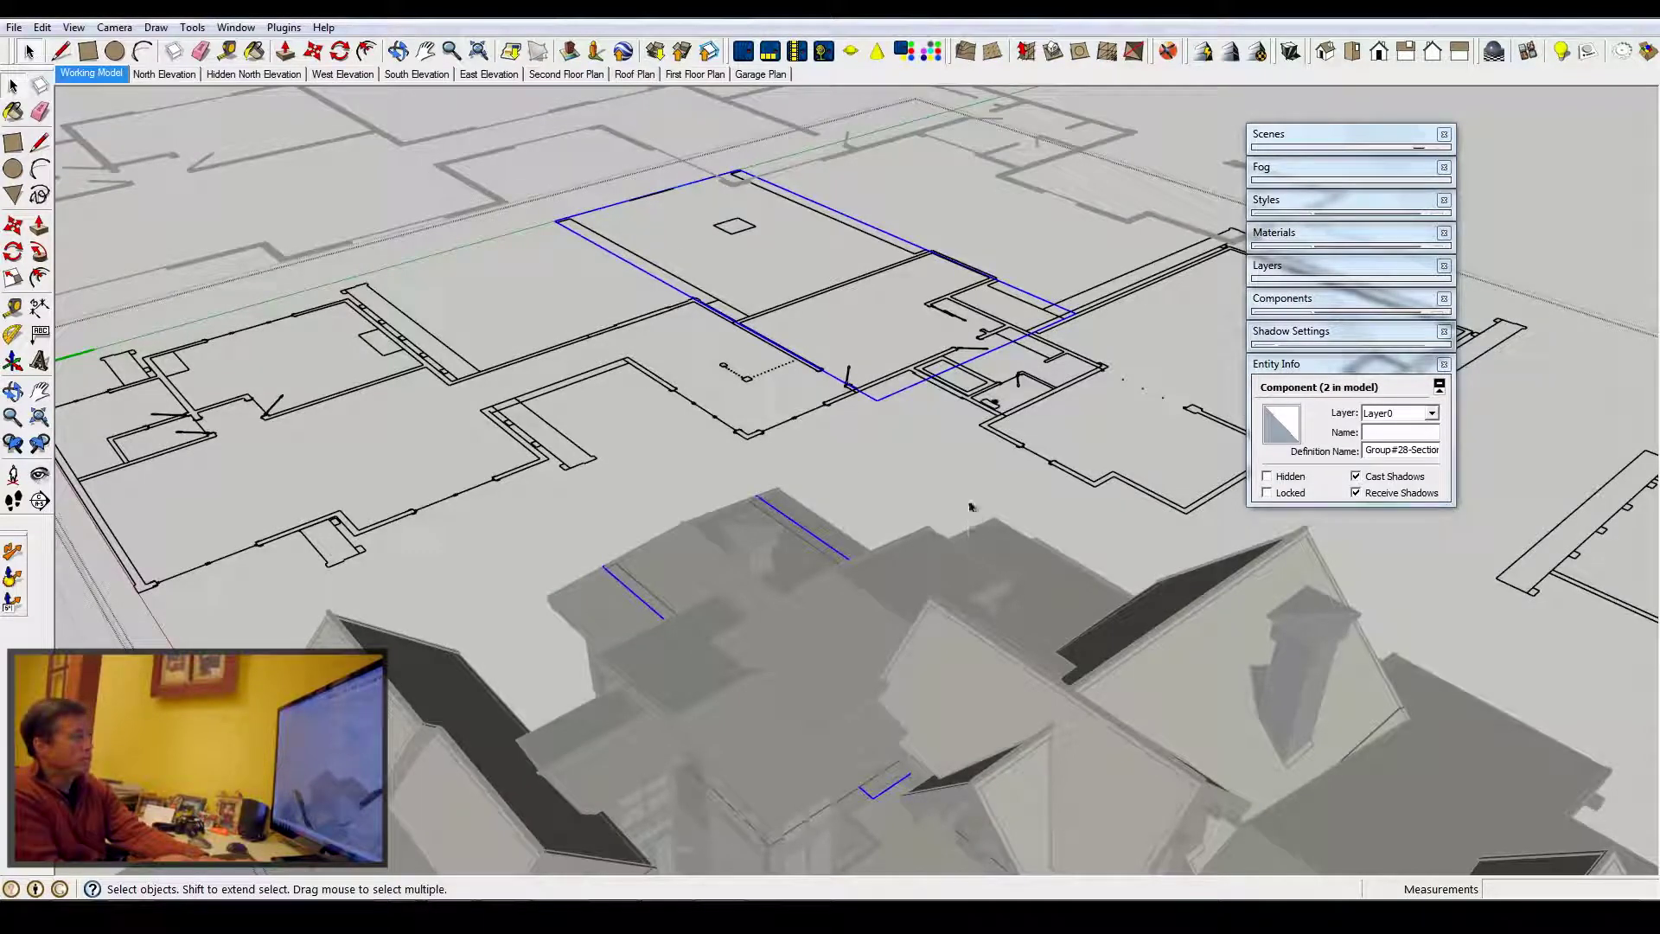
left_click(961, 384)
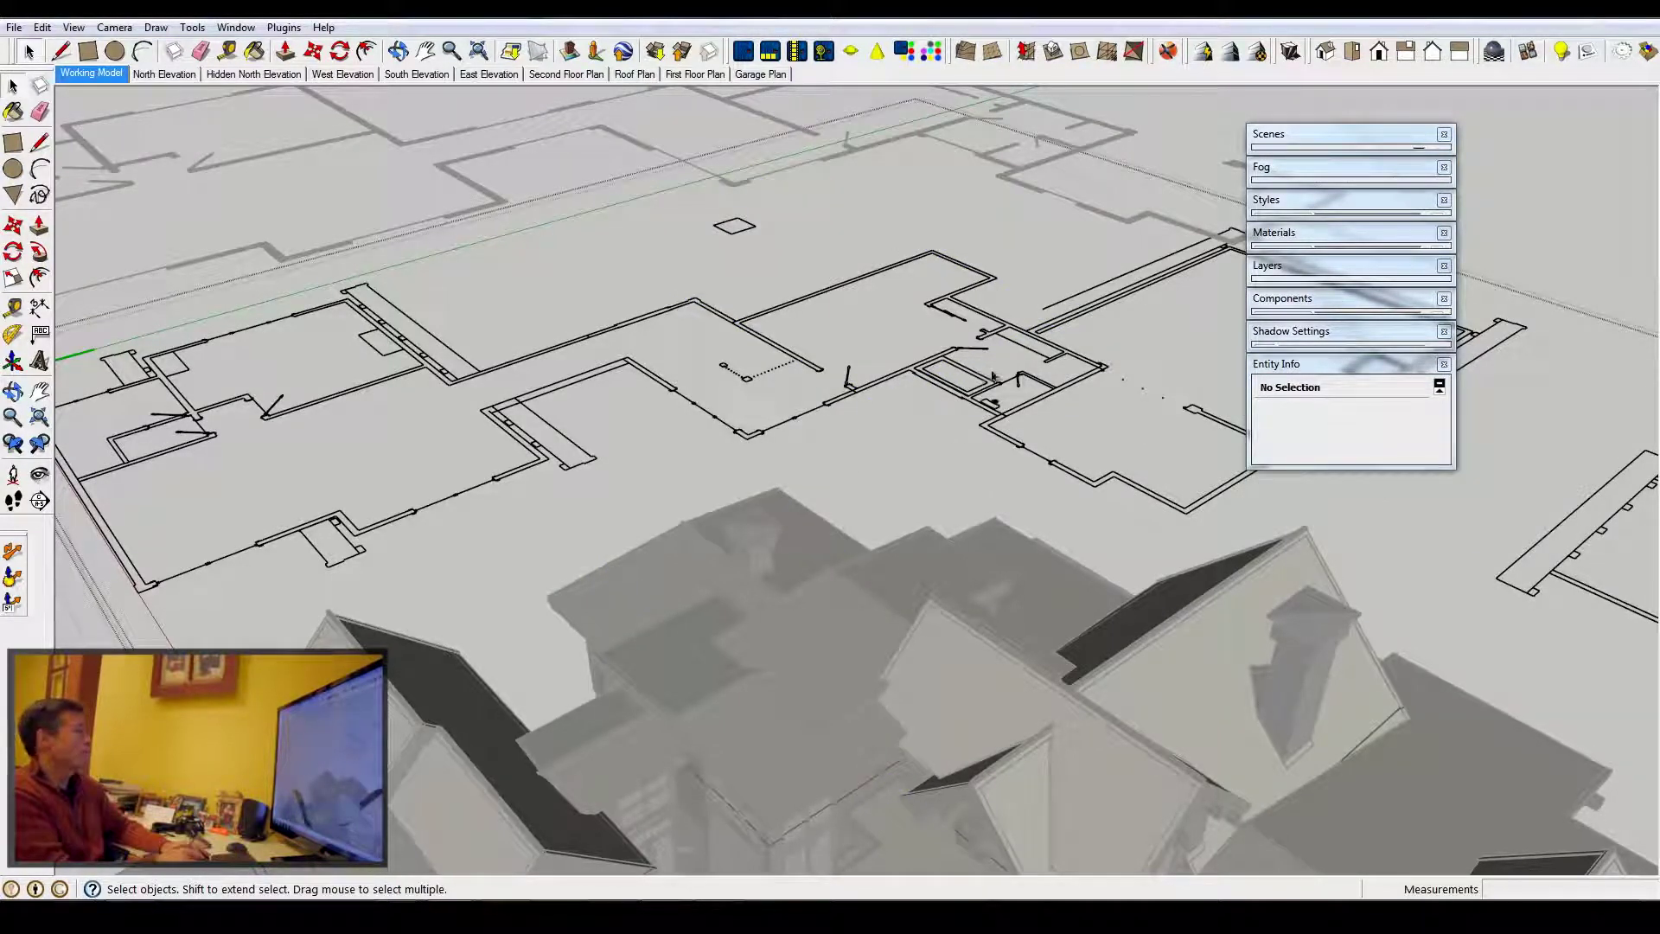
left_click(579, 467)
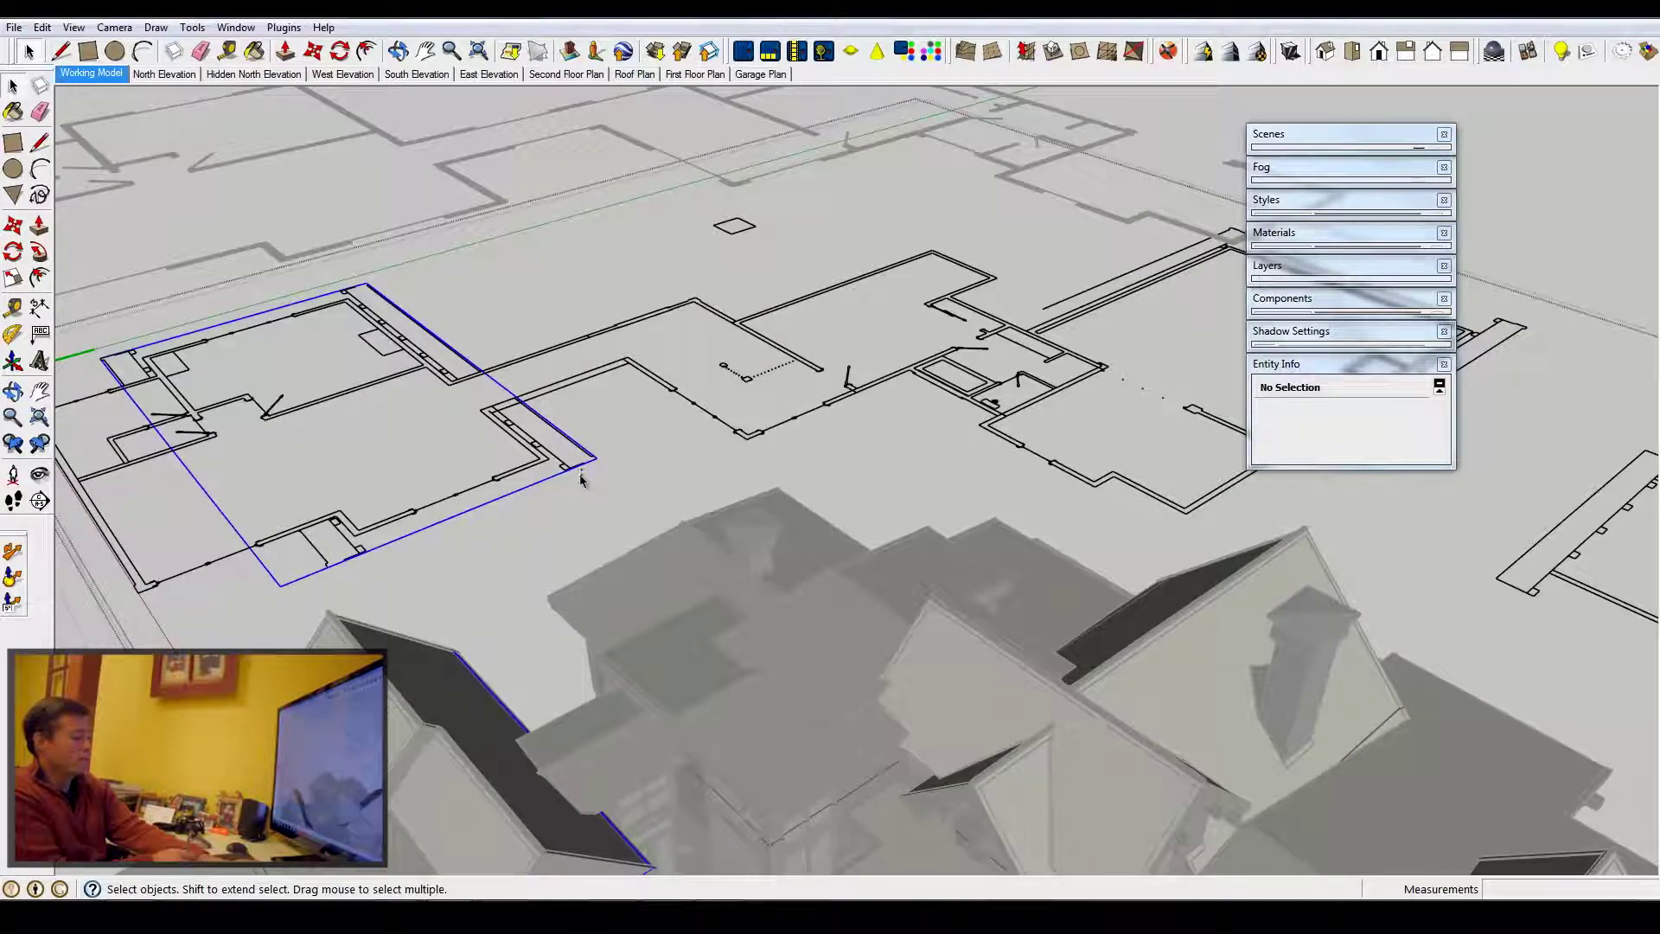
left_click(634, 564)
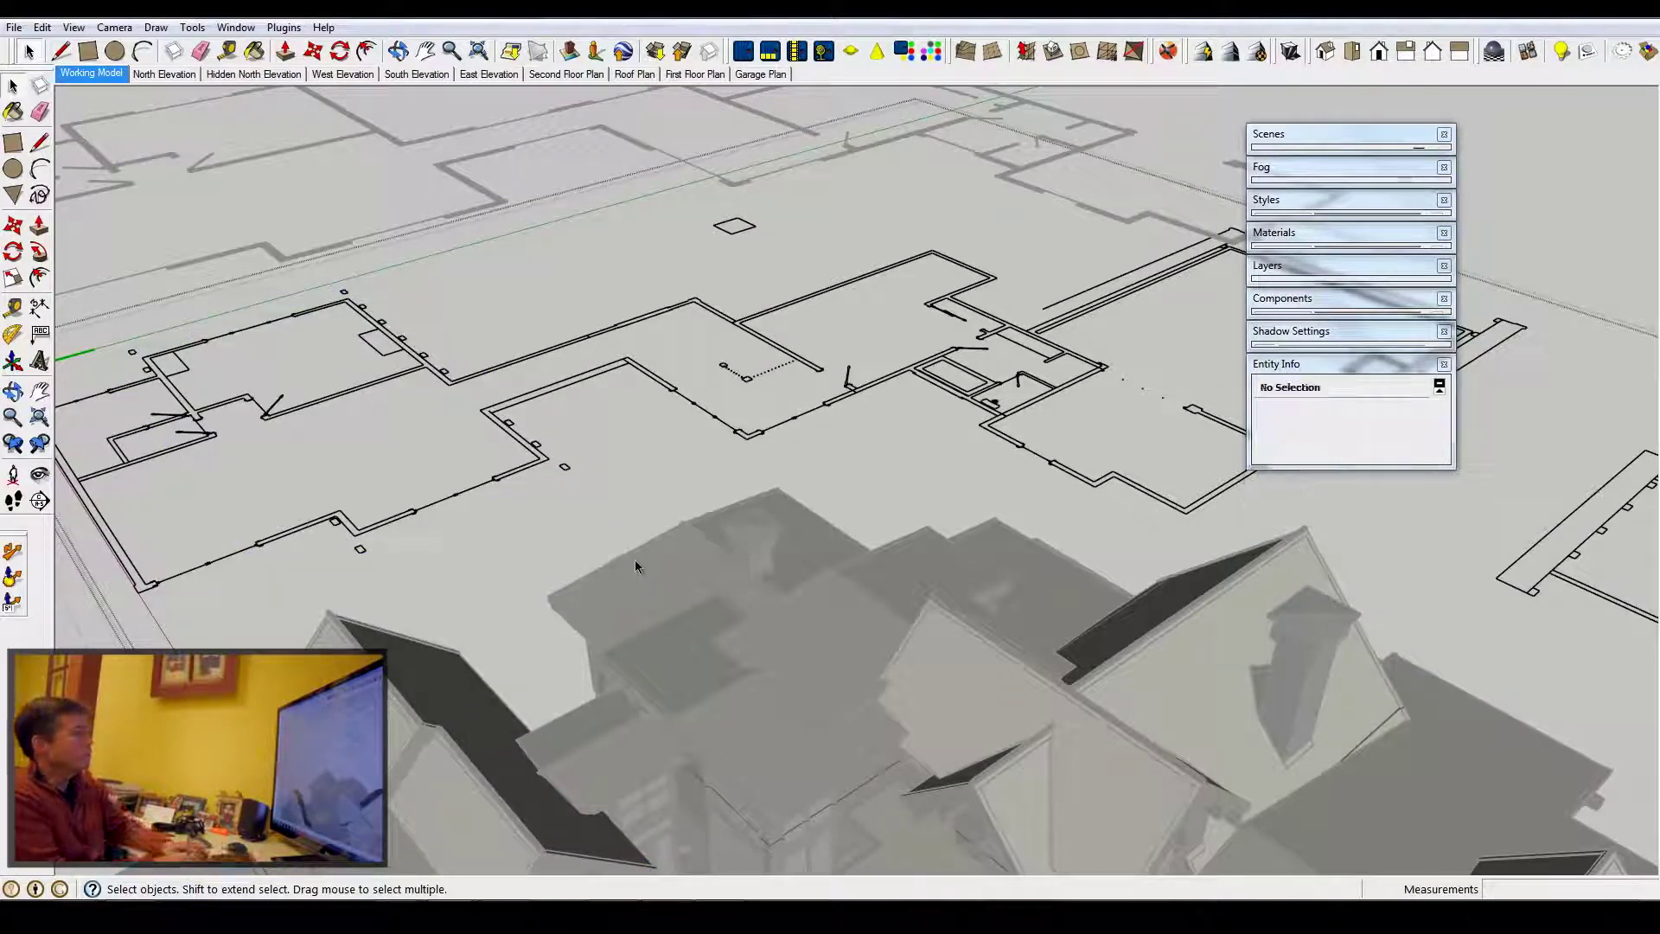
Select the Group#18 slice component that spans the raised plan and examine its extent against the whole house.
middle_click_drag(666, 480, 747, 364)
scroll(748, 364, "up", 8)
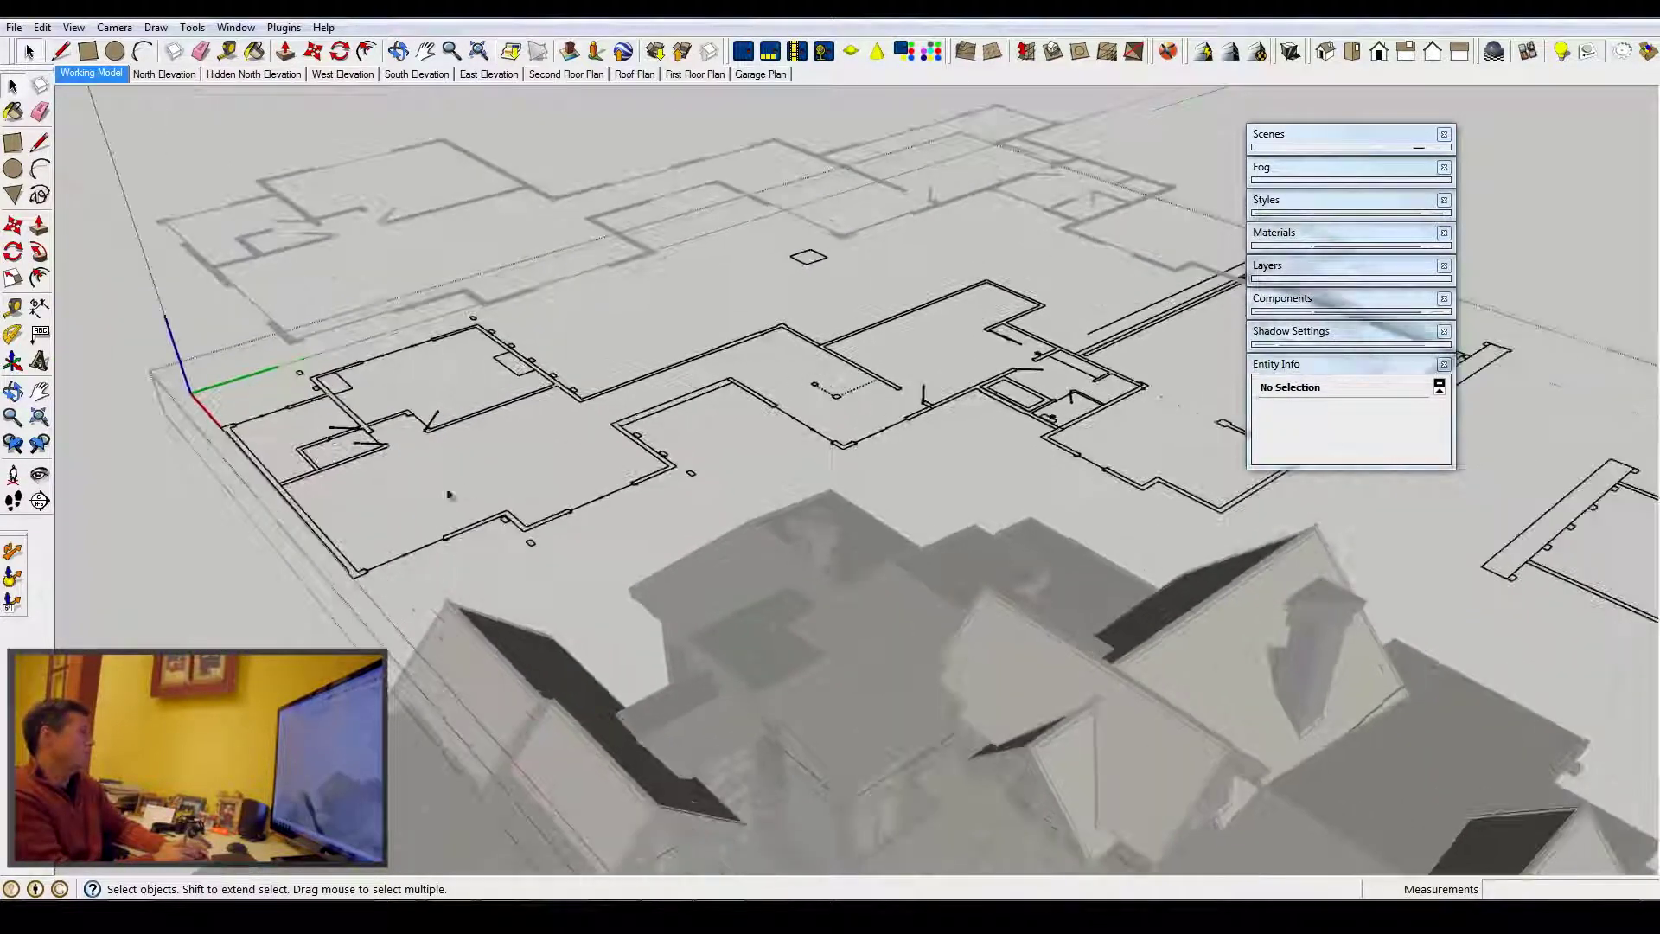
middle_click_drag(492, 542, 859, 485, "shift")
left_click(868, 477)
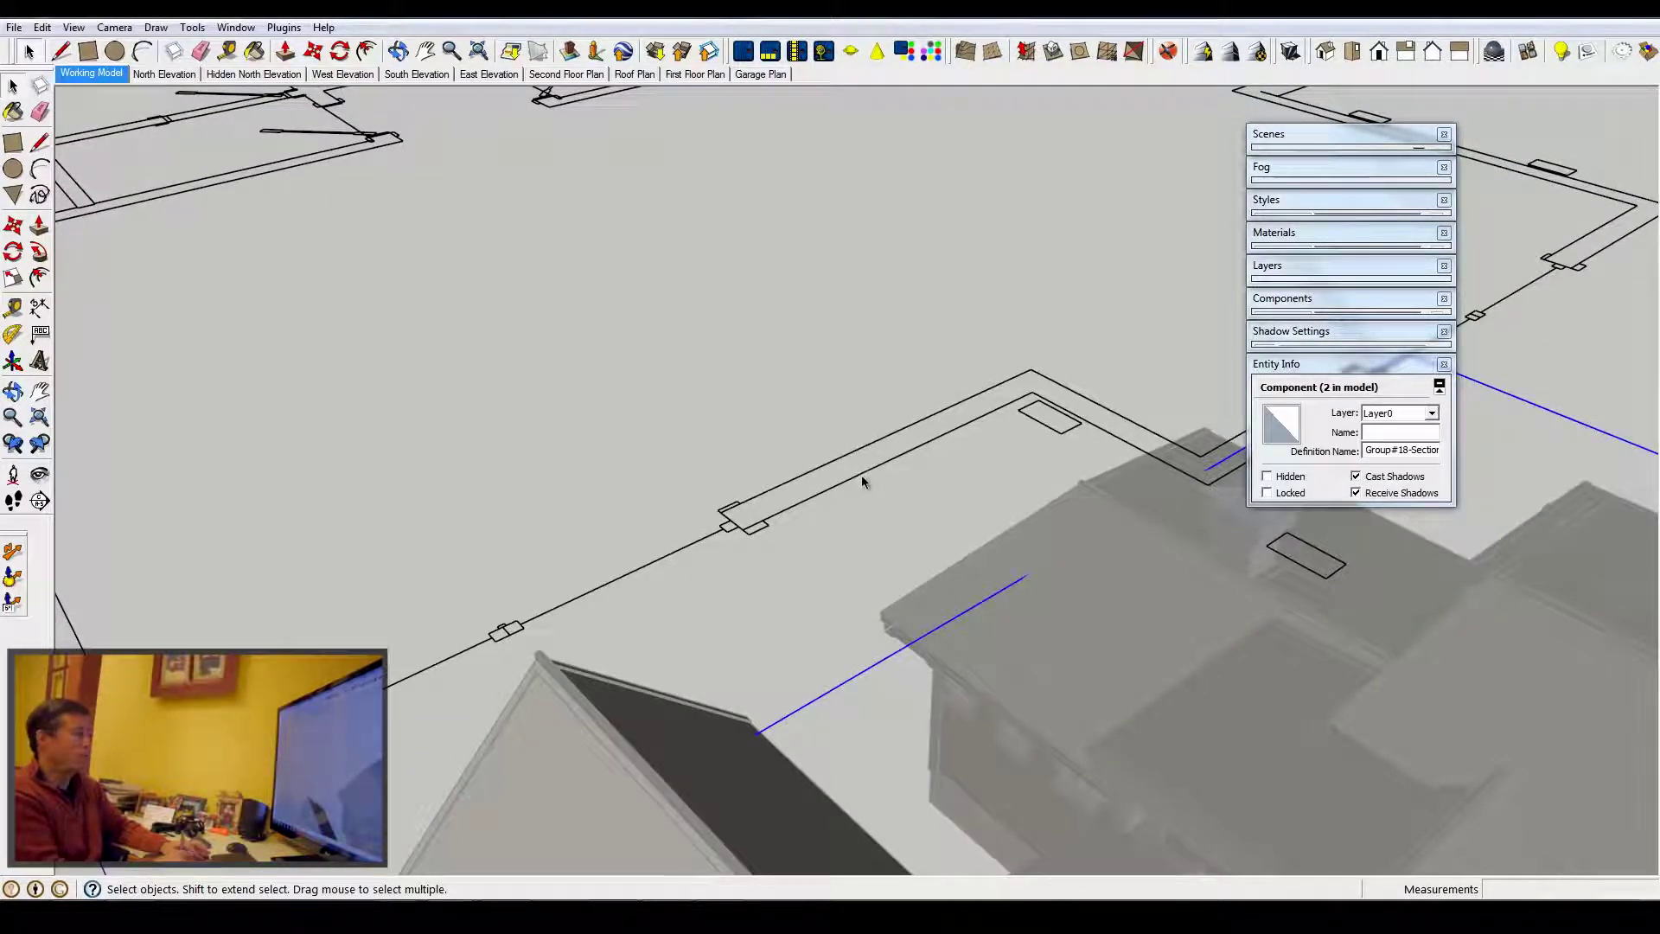
middle_click_drag(833, 479, 522, 441)
scroll(382, 451, "down", 6)
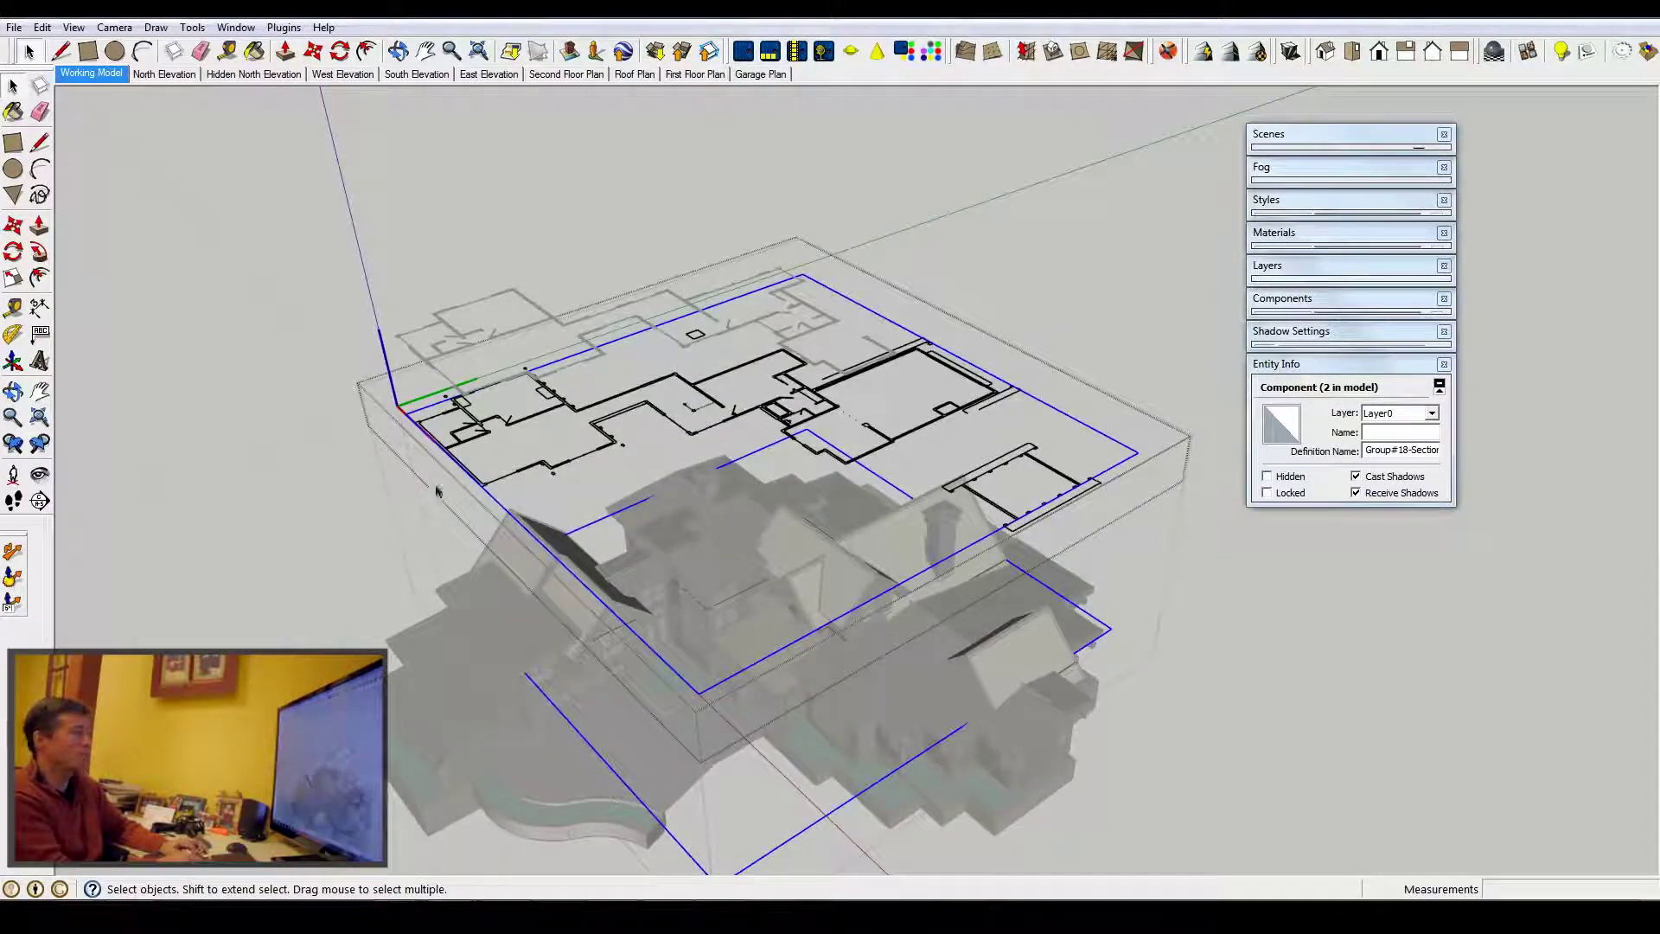
Select all the remaining slice components of the raised plan and explode them twice, down to loose lines.
scroll(836, 465, "up", 3)
scroll(836, 465, "down", 5)
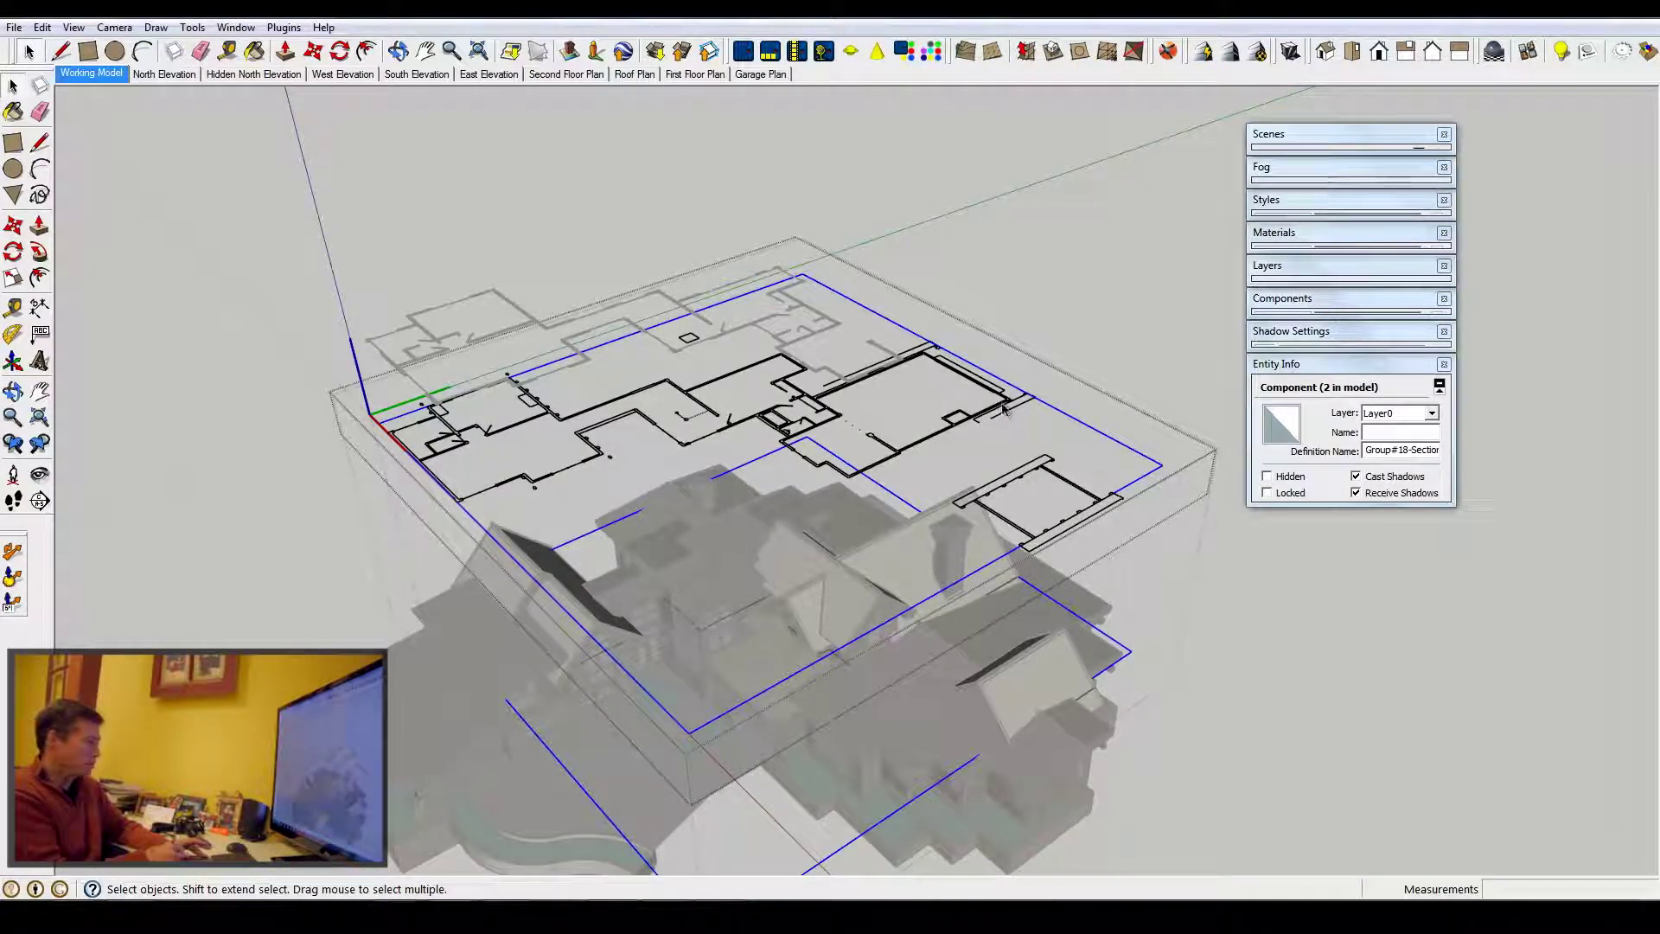
left_click_drag(192, 741, 1232, 136)
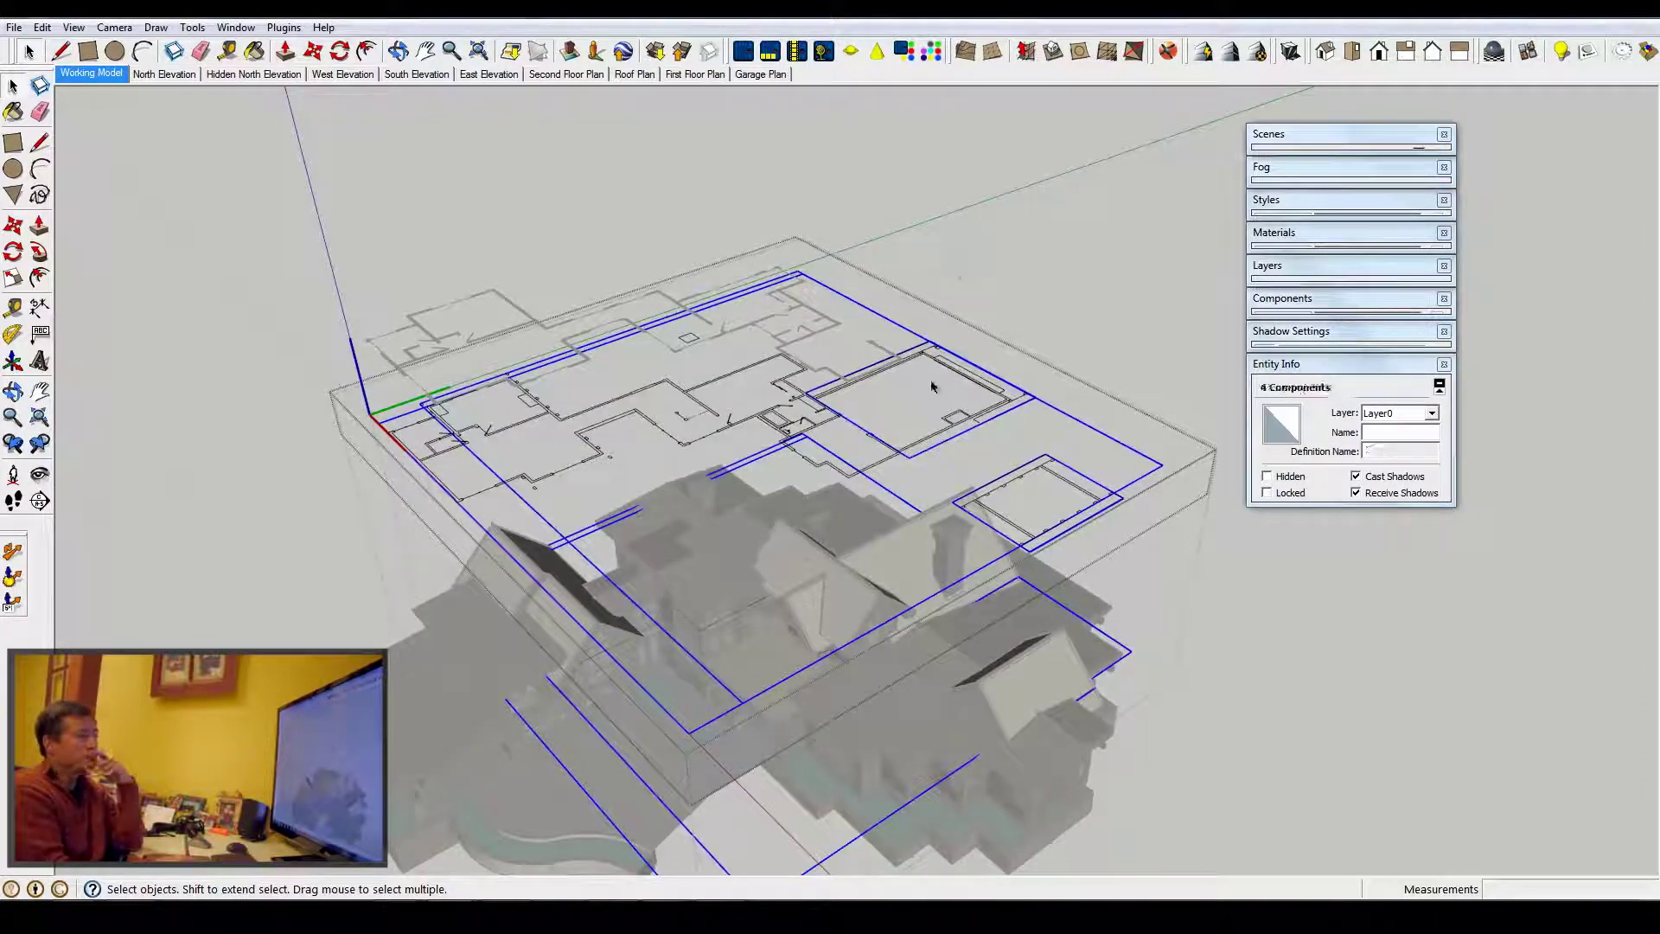
right_click(1006, 406)
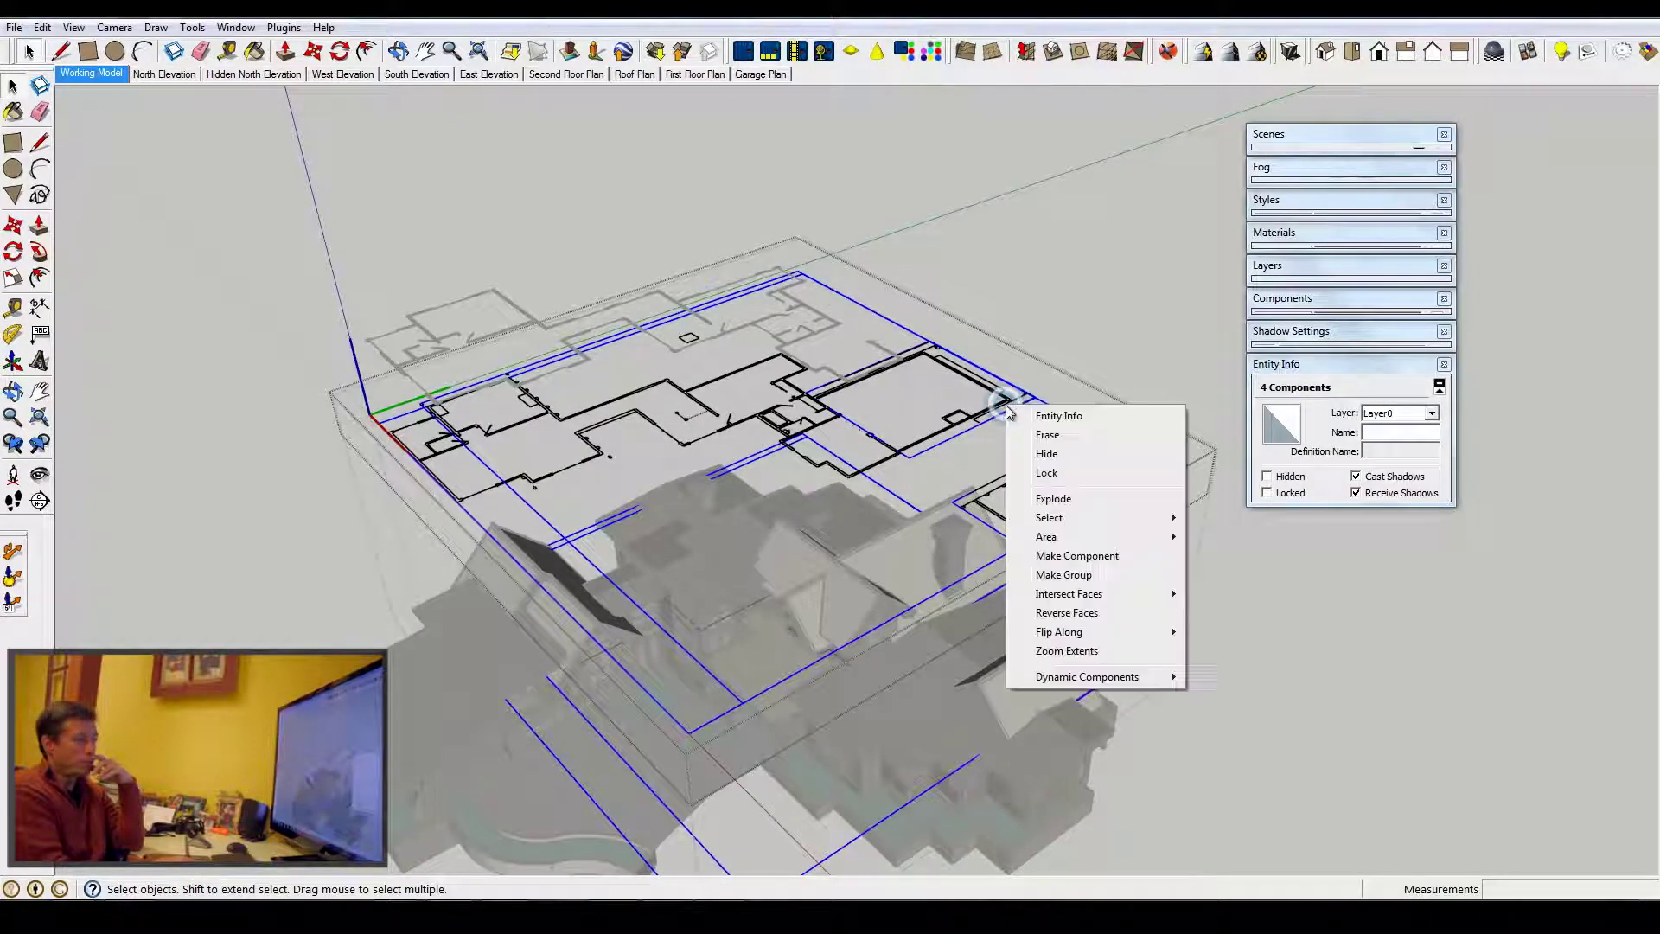
left_click(1056, 499)
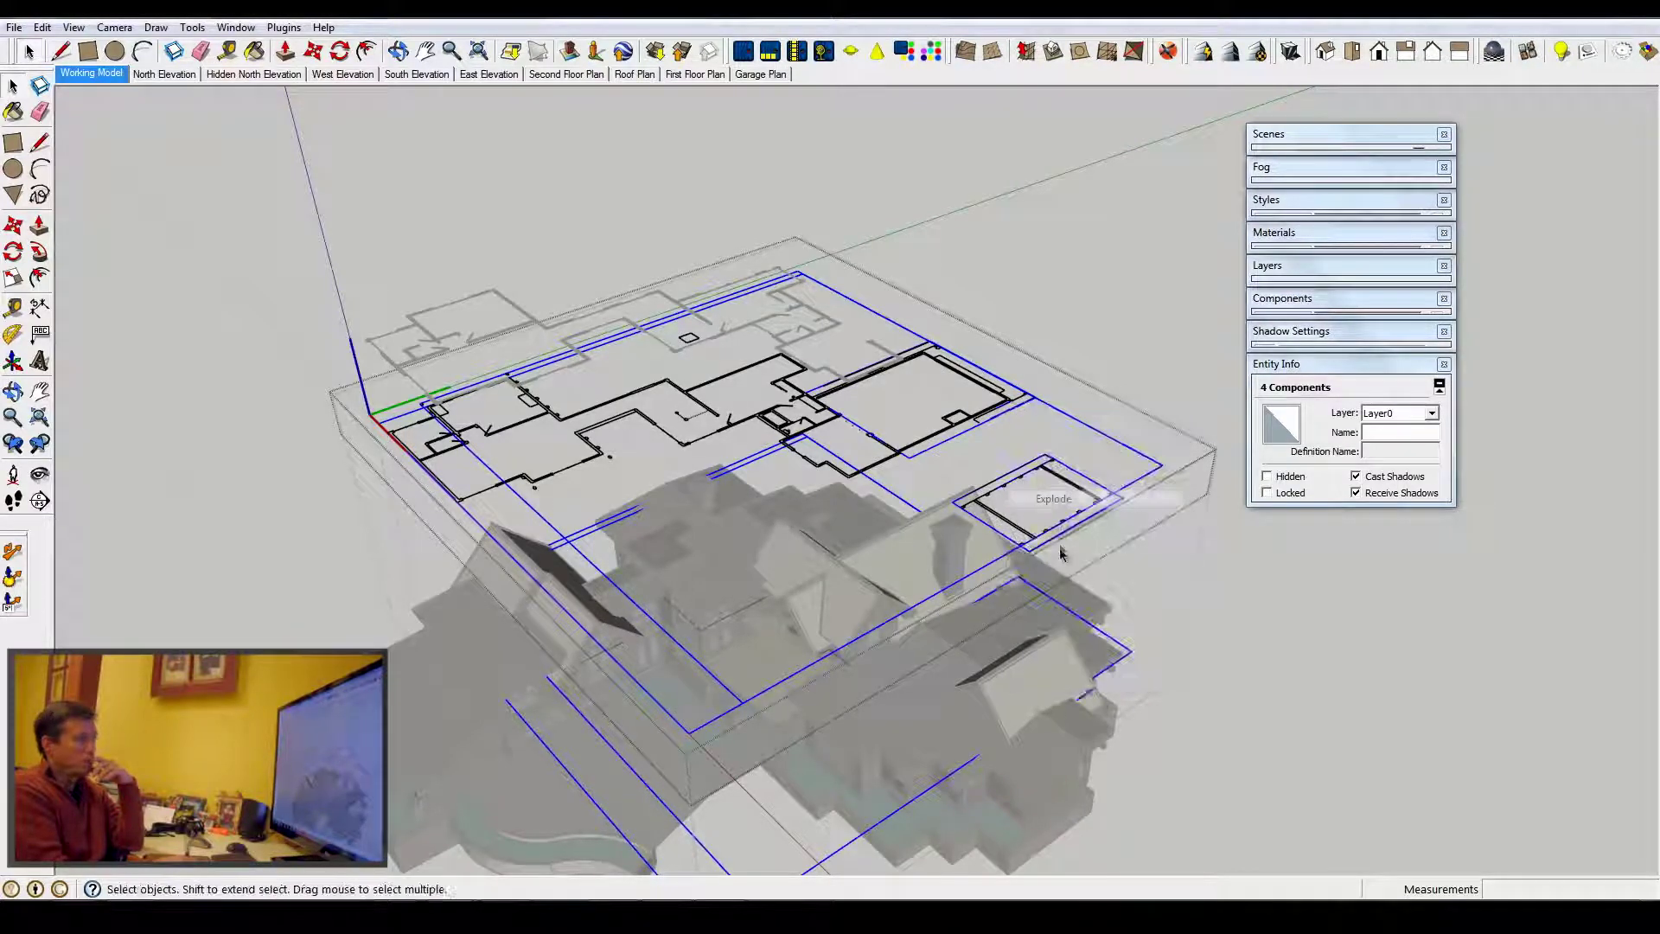
right_click(1007, 404)
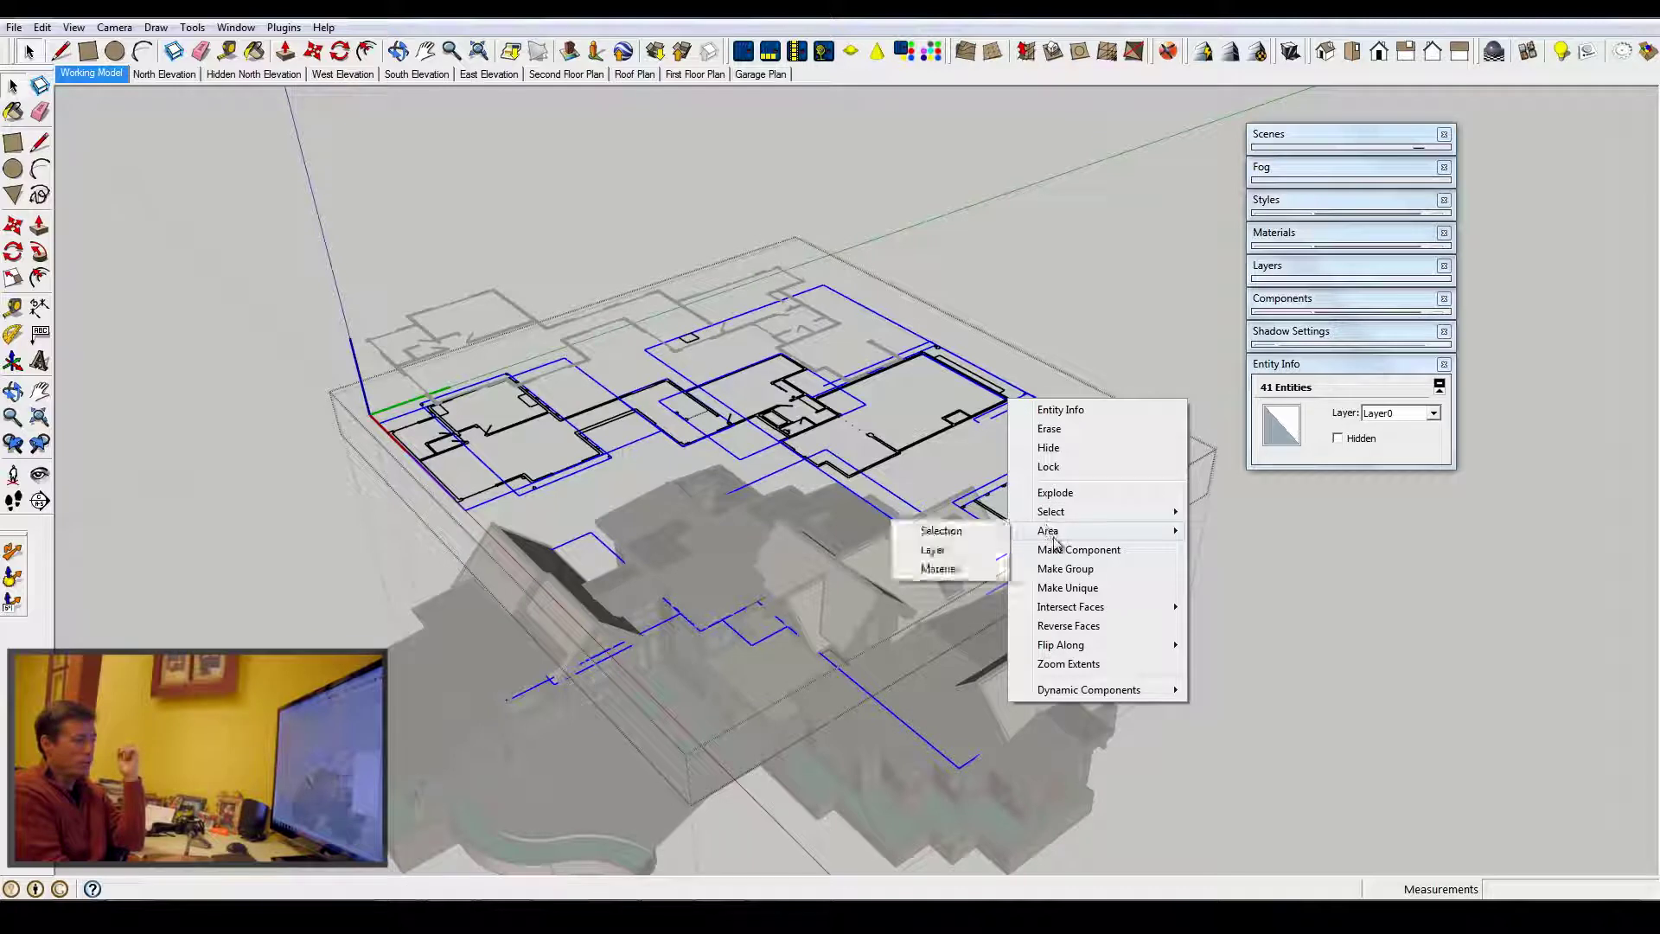
left_click(1058, 494)
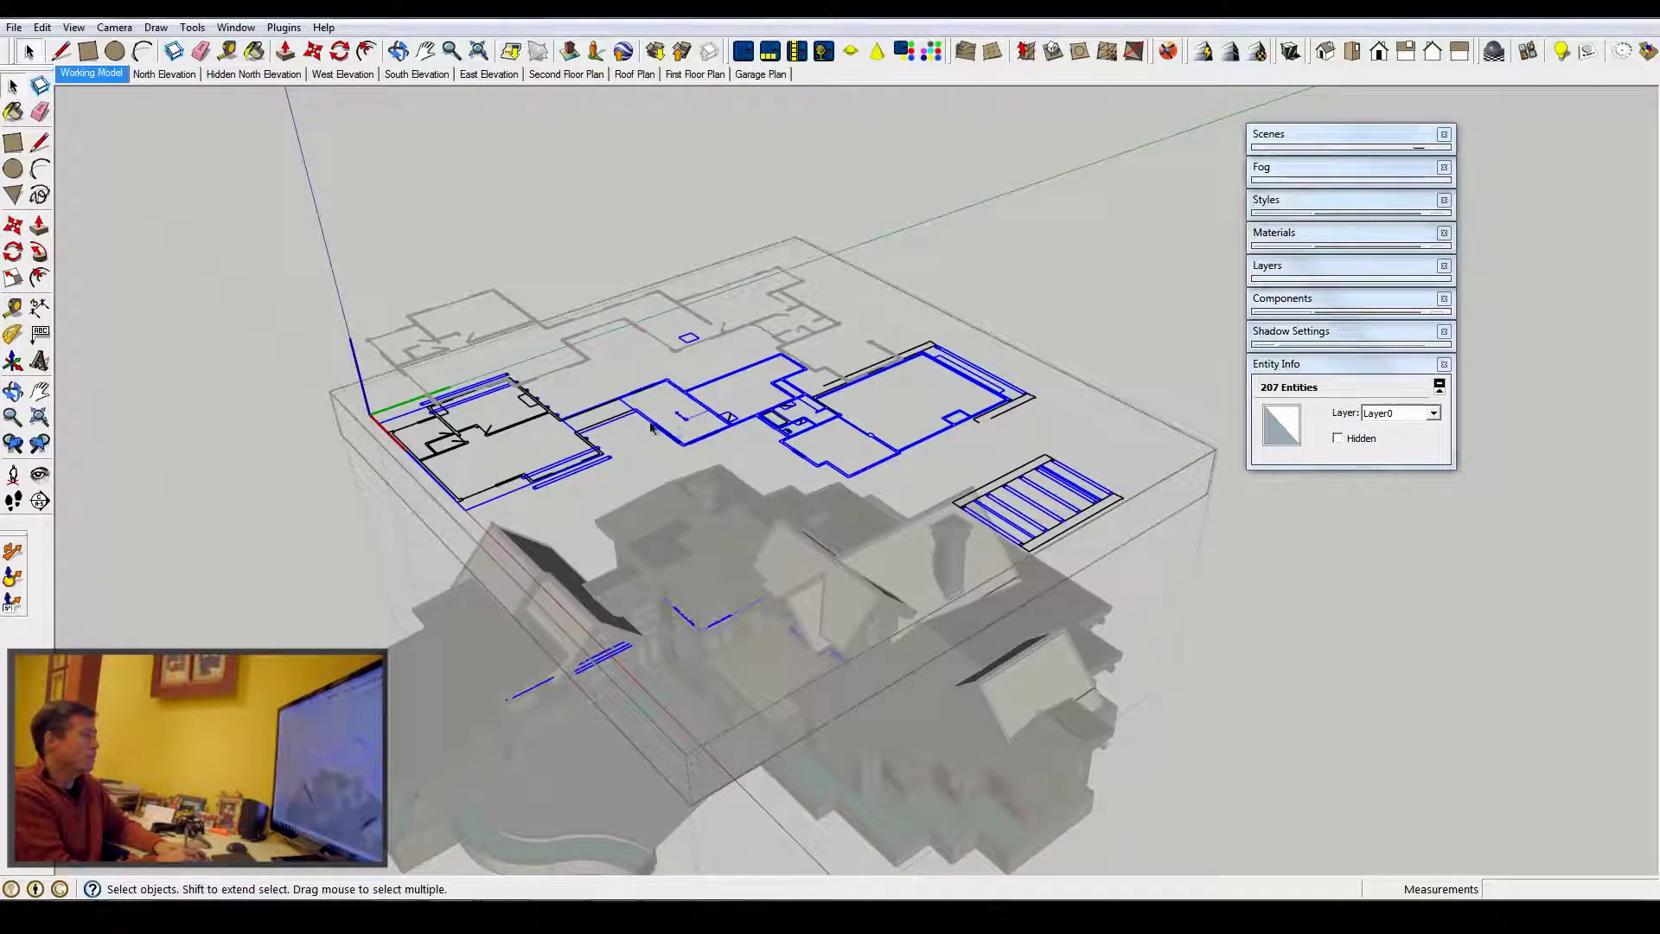
Select the side edge of the short wall stub beside the door and examine how the exploded lines meet.
scroll(683, 394, "up", 5)
scroll(834, 416, "up", 6)
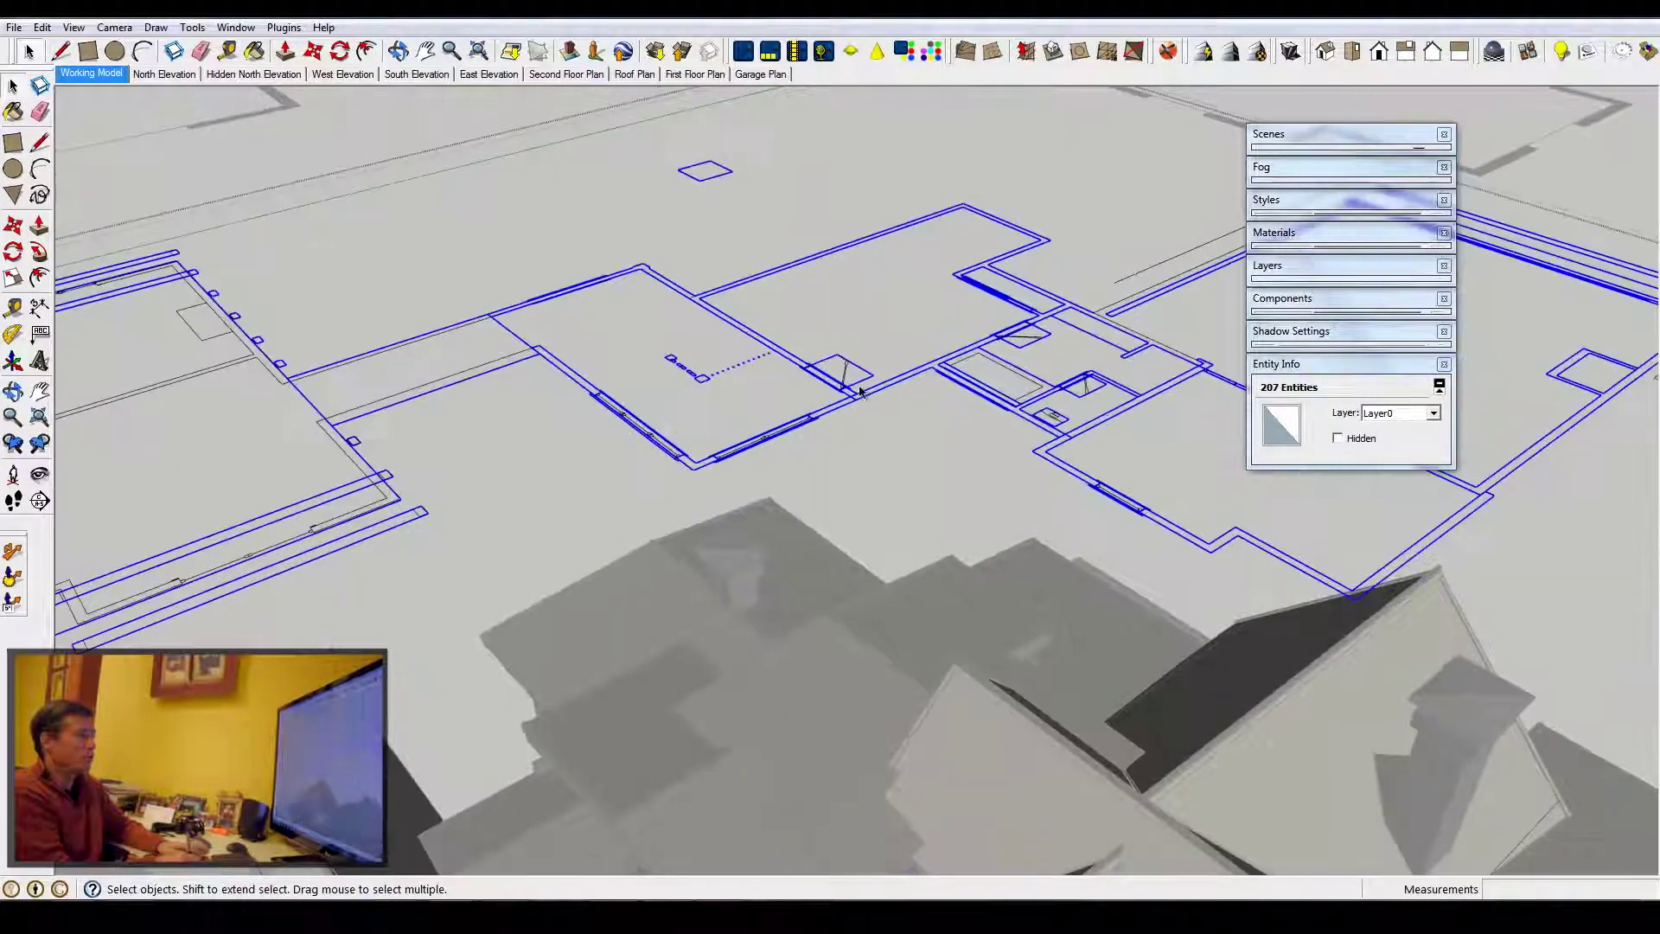
left_click(851, 402)
scroll(839, 432, "up", 6)
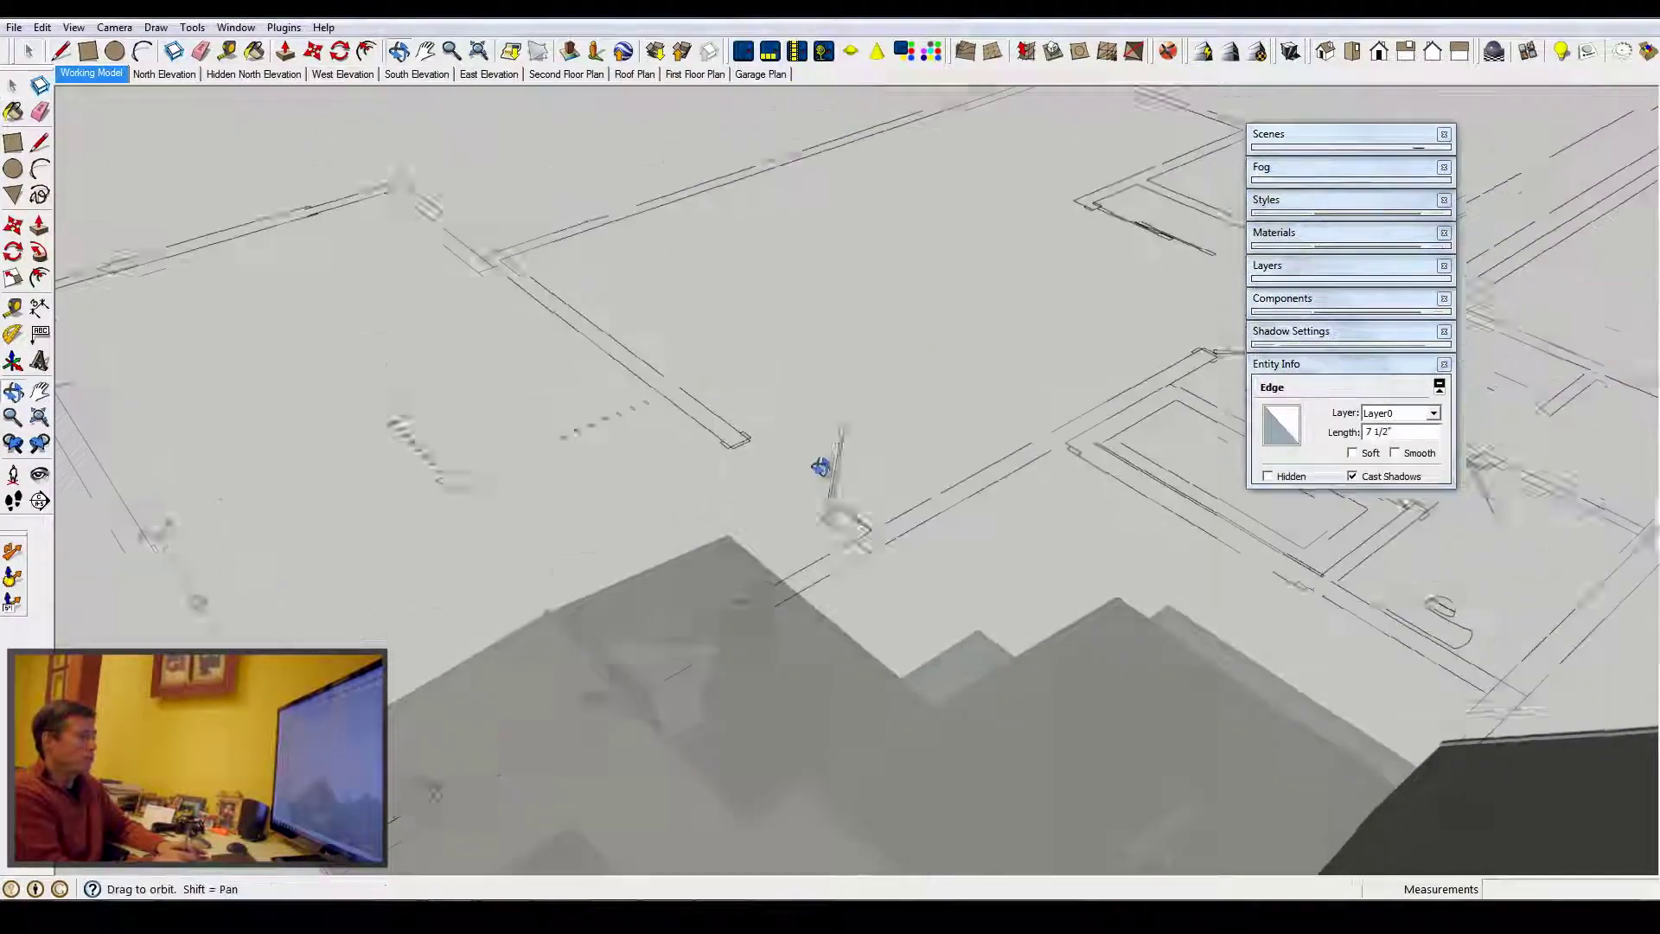
scroll(832, 610, "up", 2)
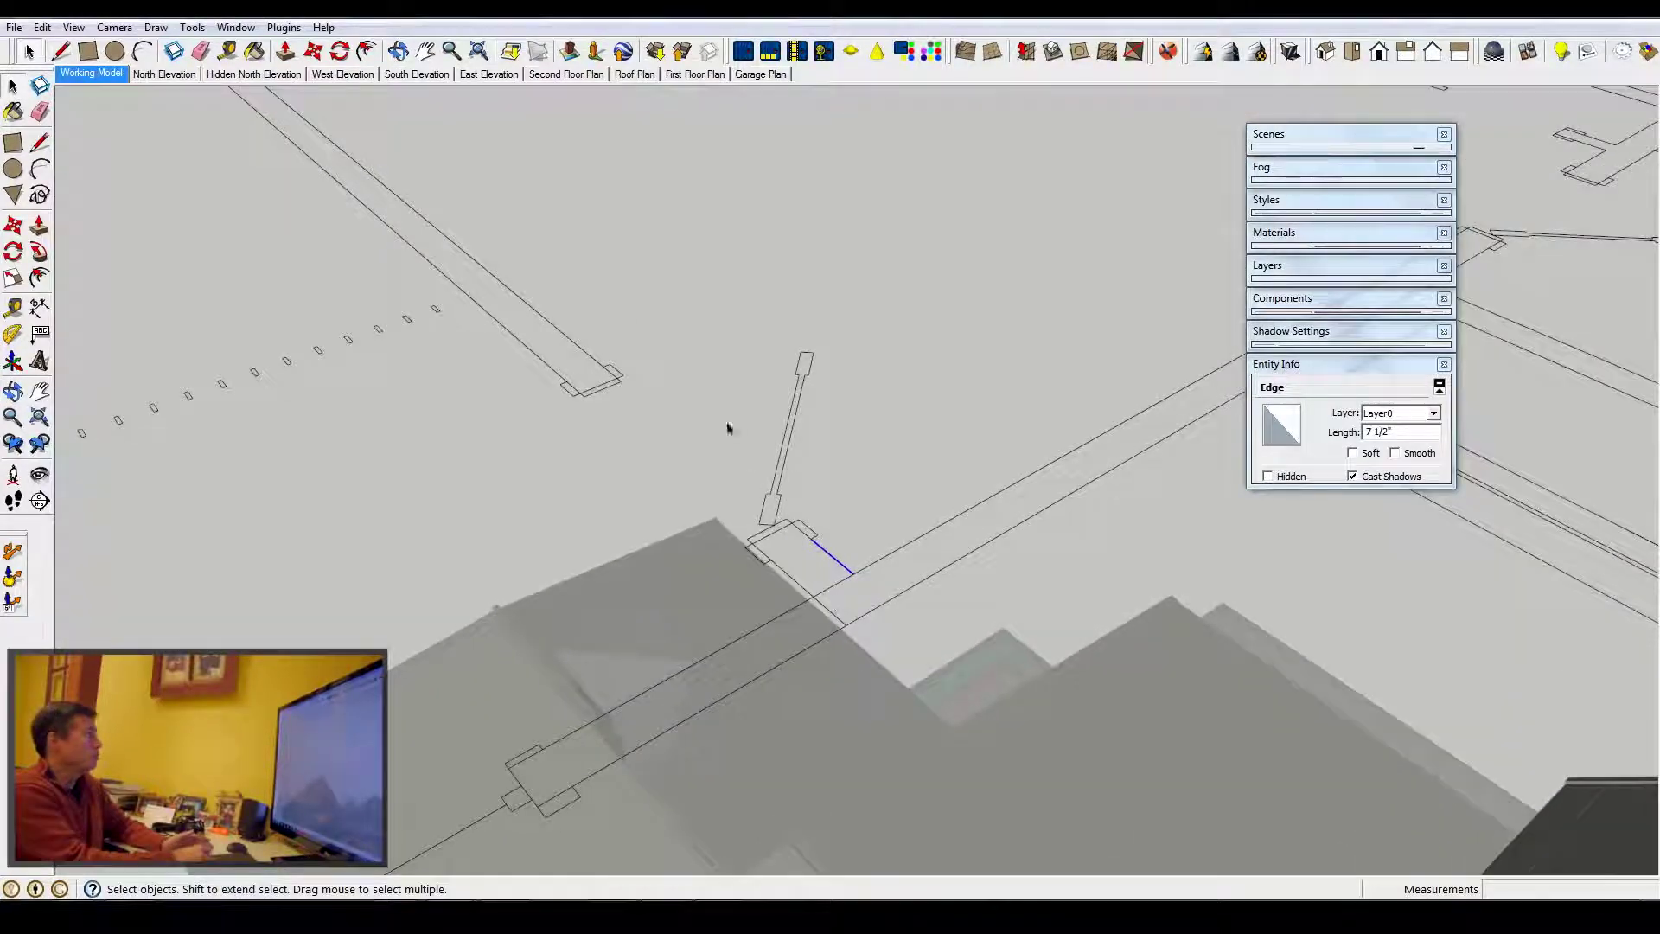
left_click(68, 54)
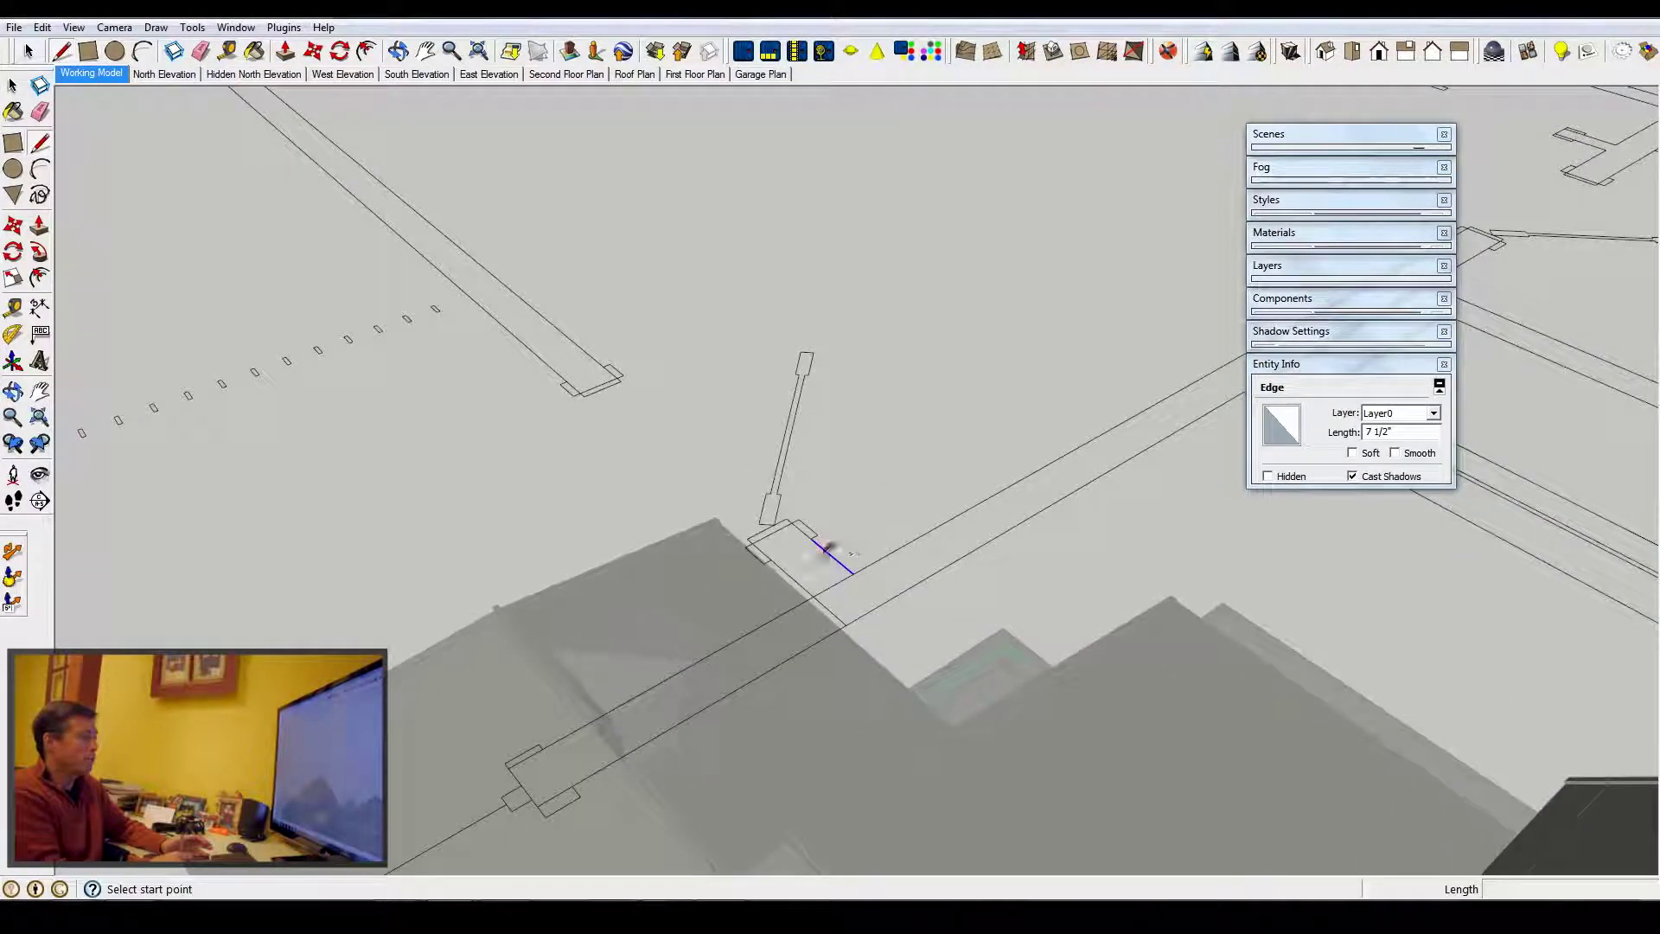
left_click(791, 523)
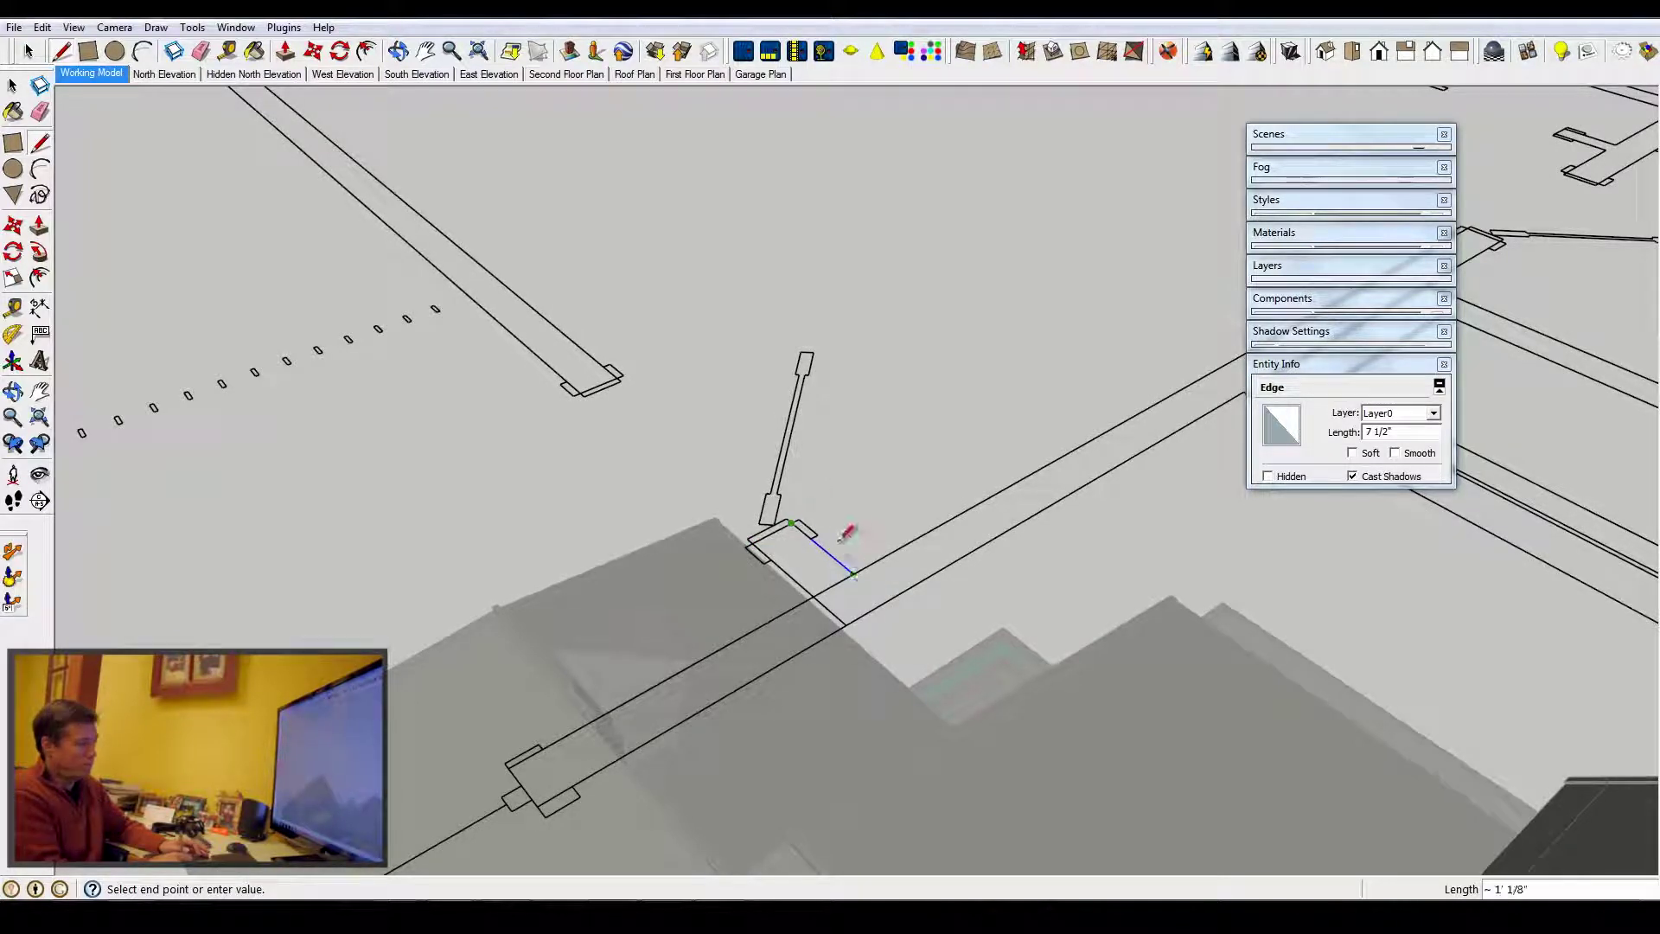
middle_click_drag(770, 605, 878, 560)
key("space")
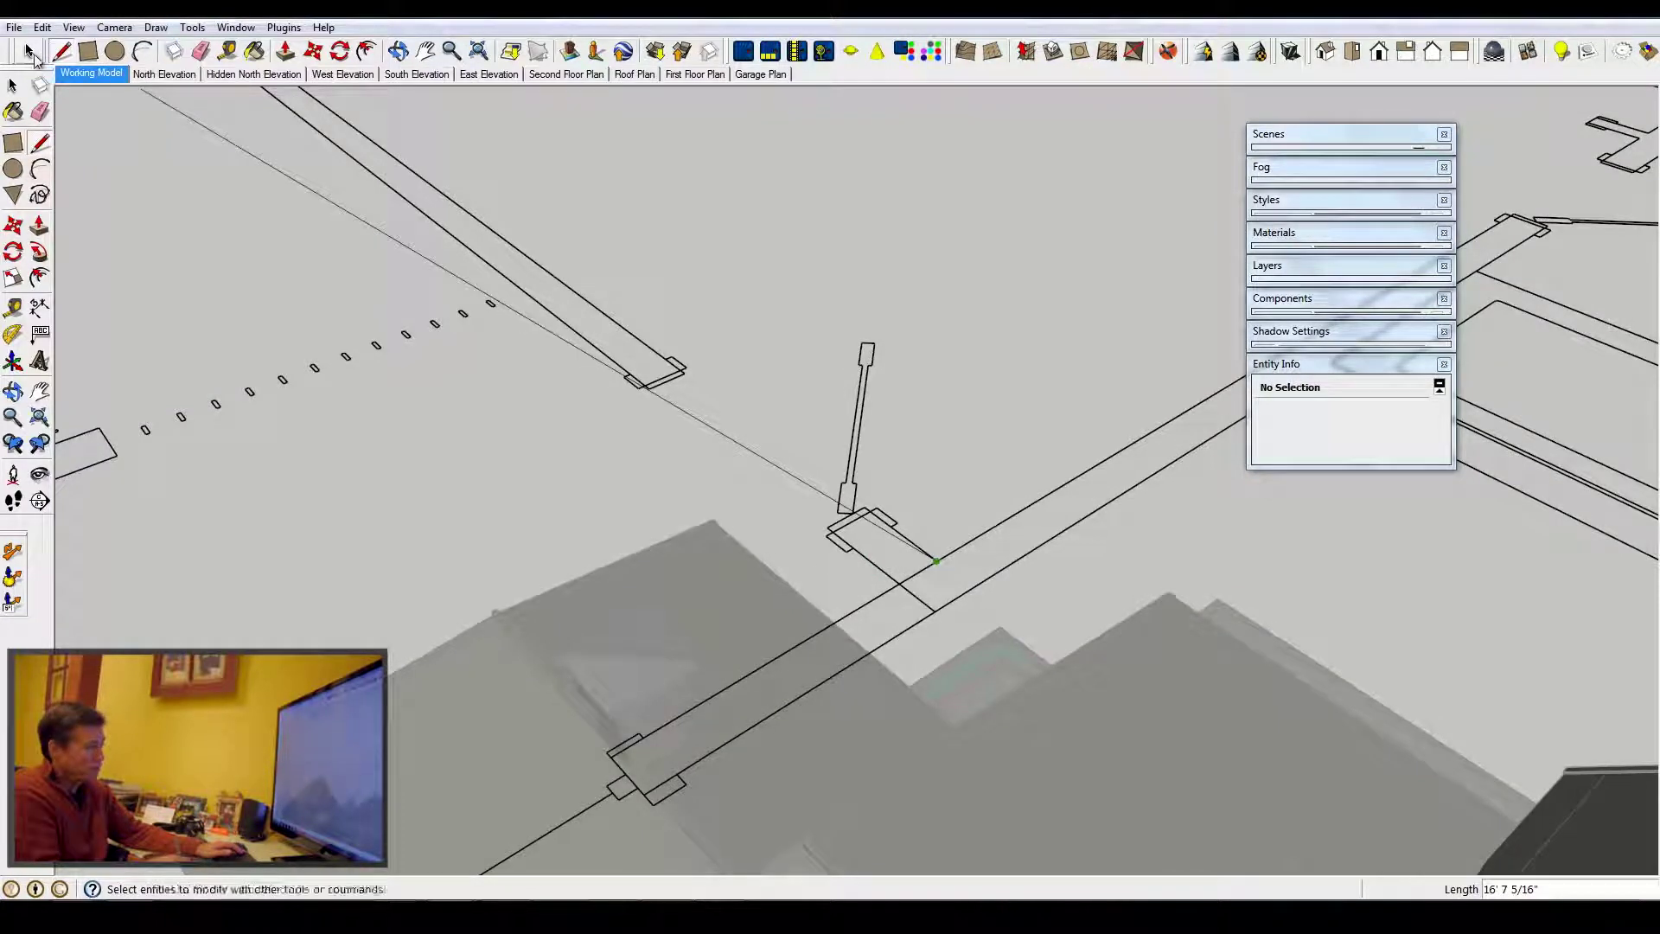
Trace lines across the end and along the side of the wall stub beside the door to close it into a face.
right_click(925, 553)
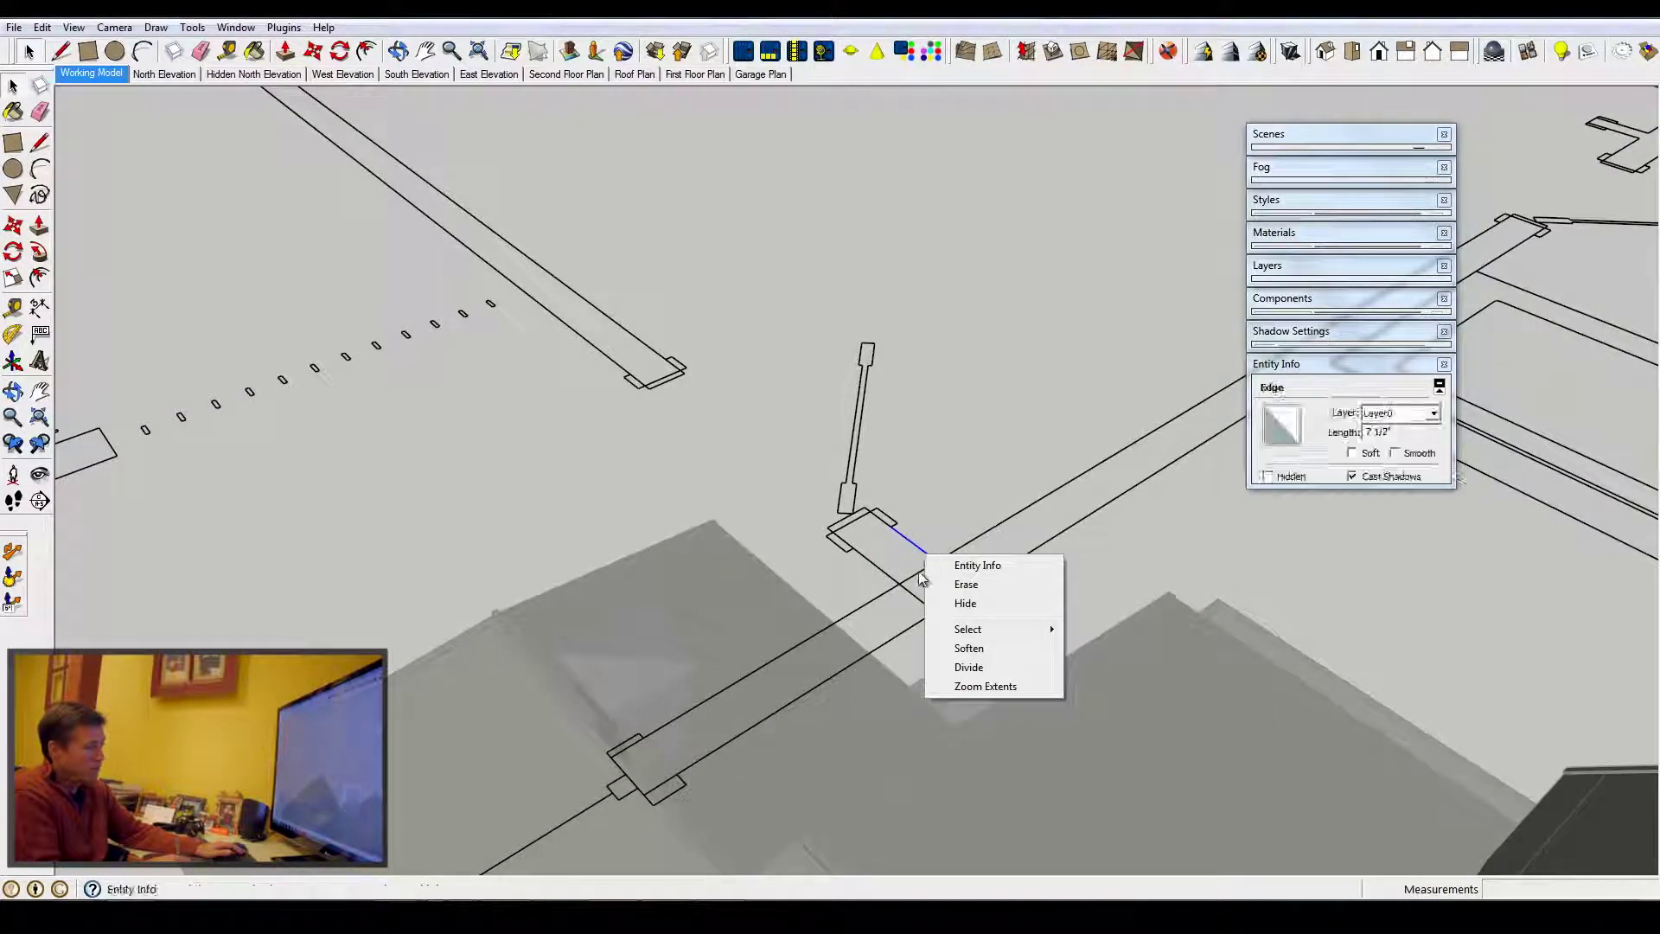
left_click(962, 563)
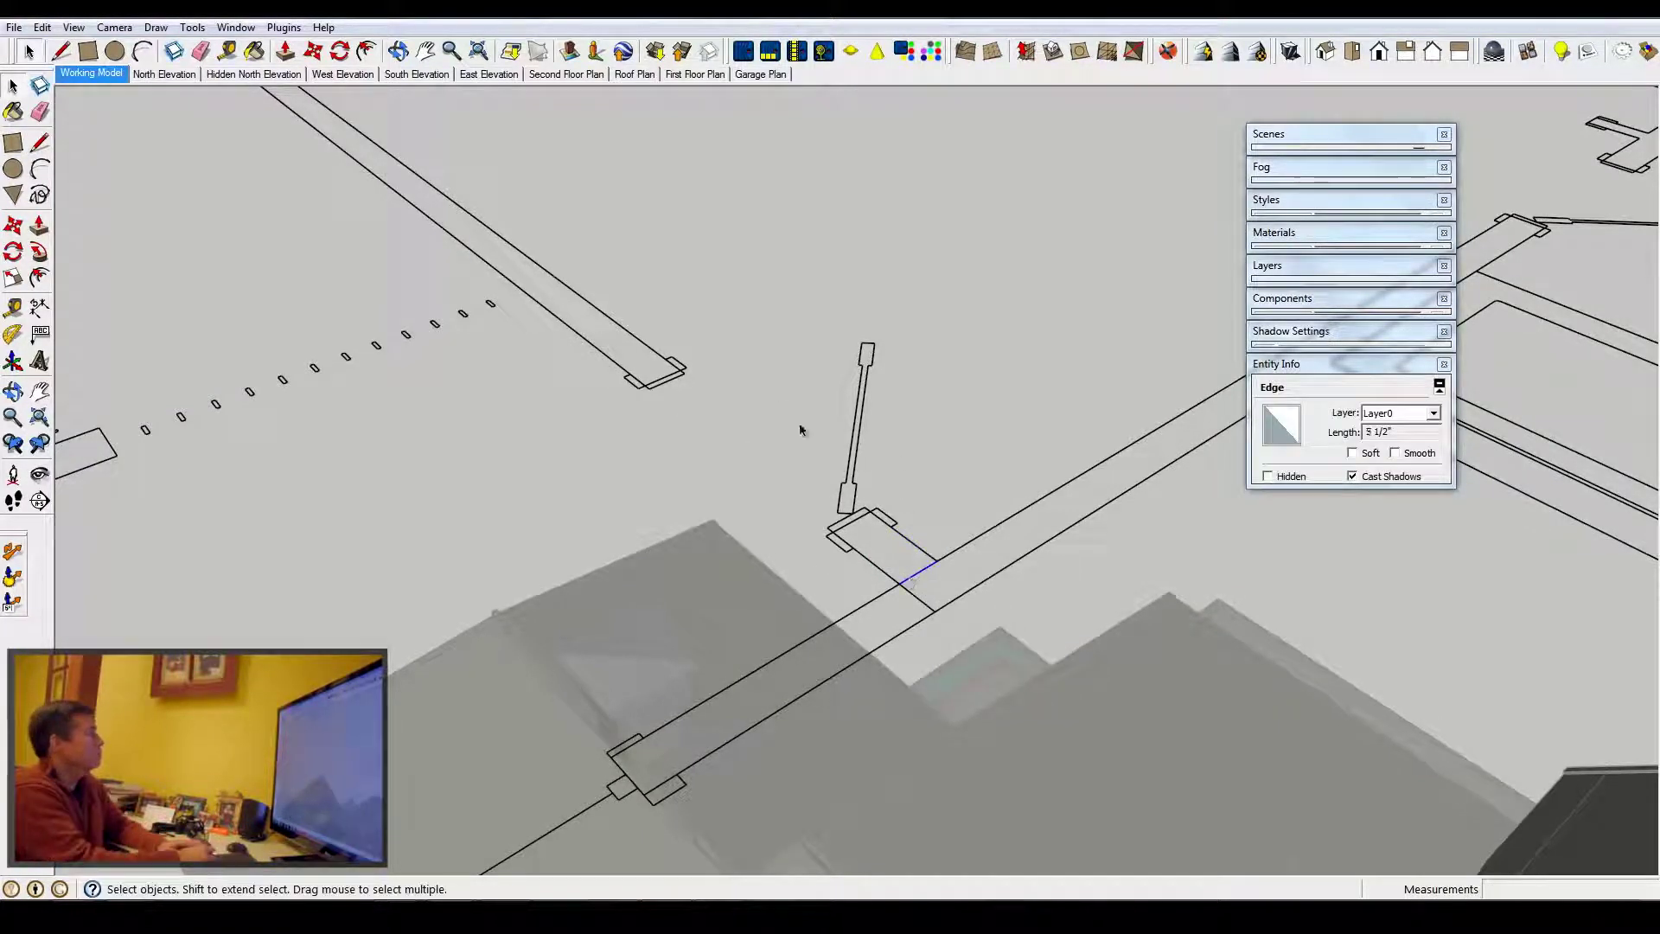
left_click(60, 50)
middle_click_drag(821, 519, 832, 531)
left_click(832, 531)
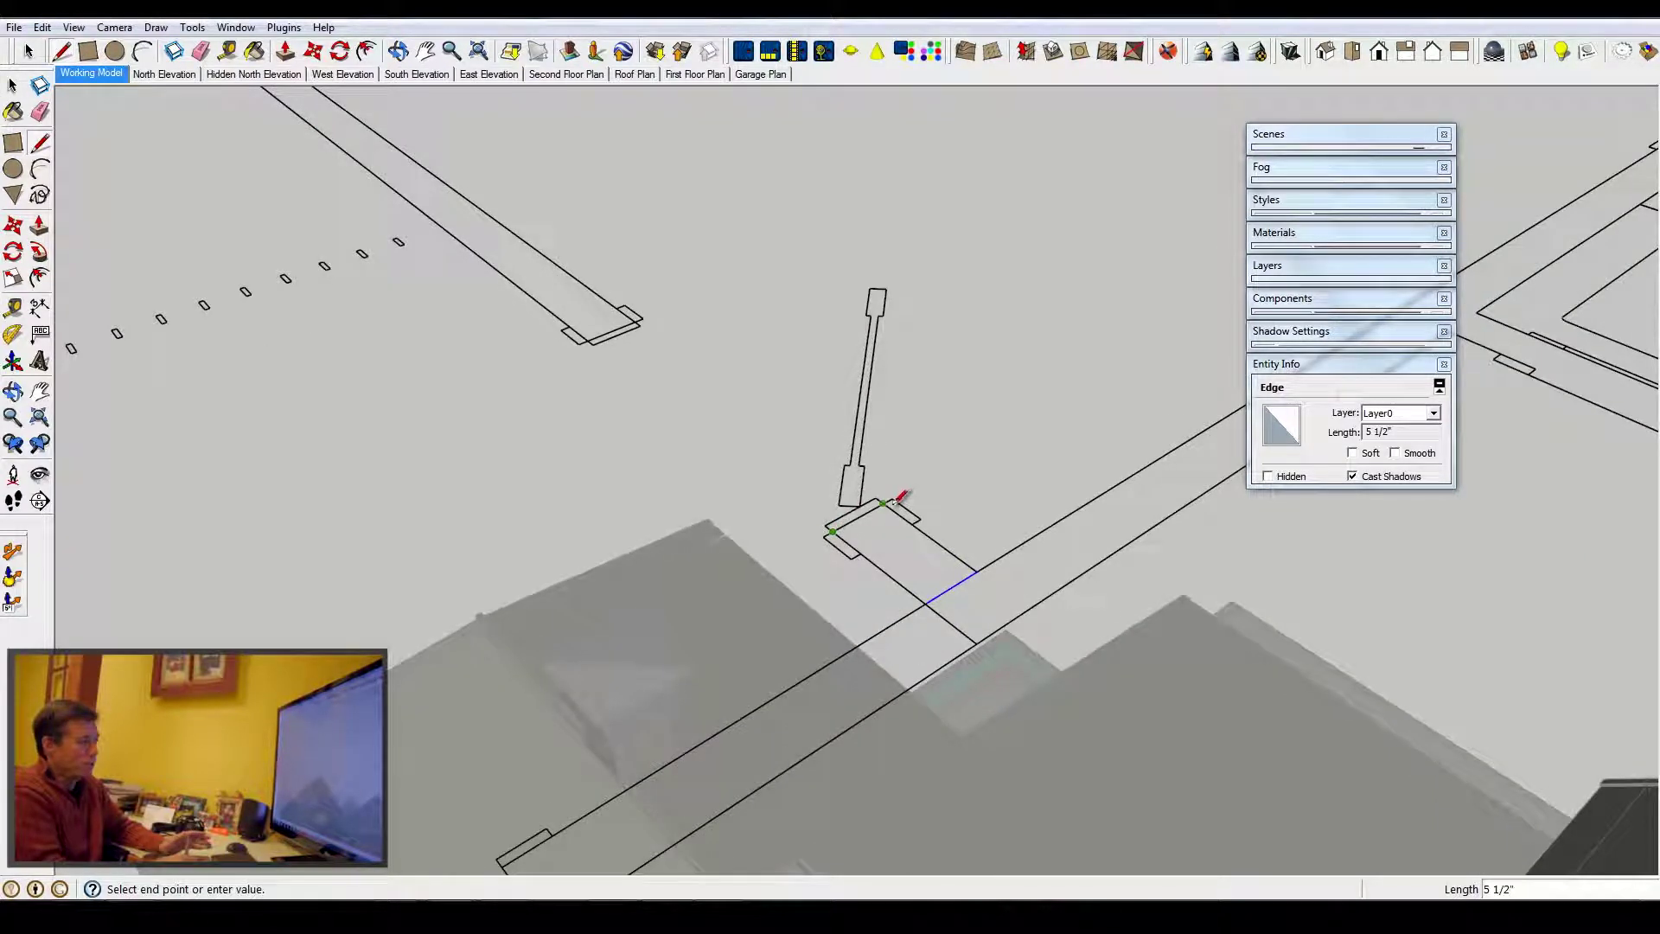
left_click(883, 501)
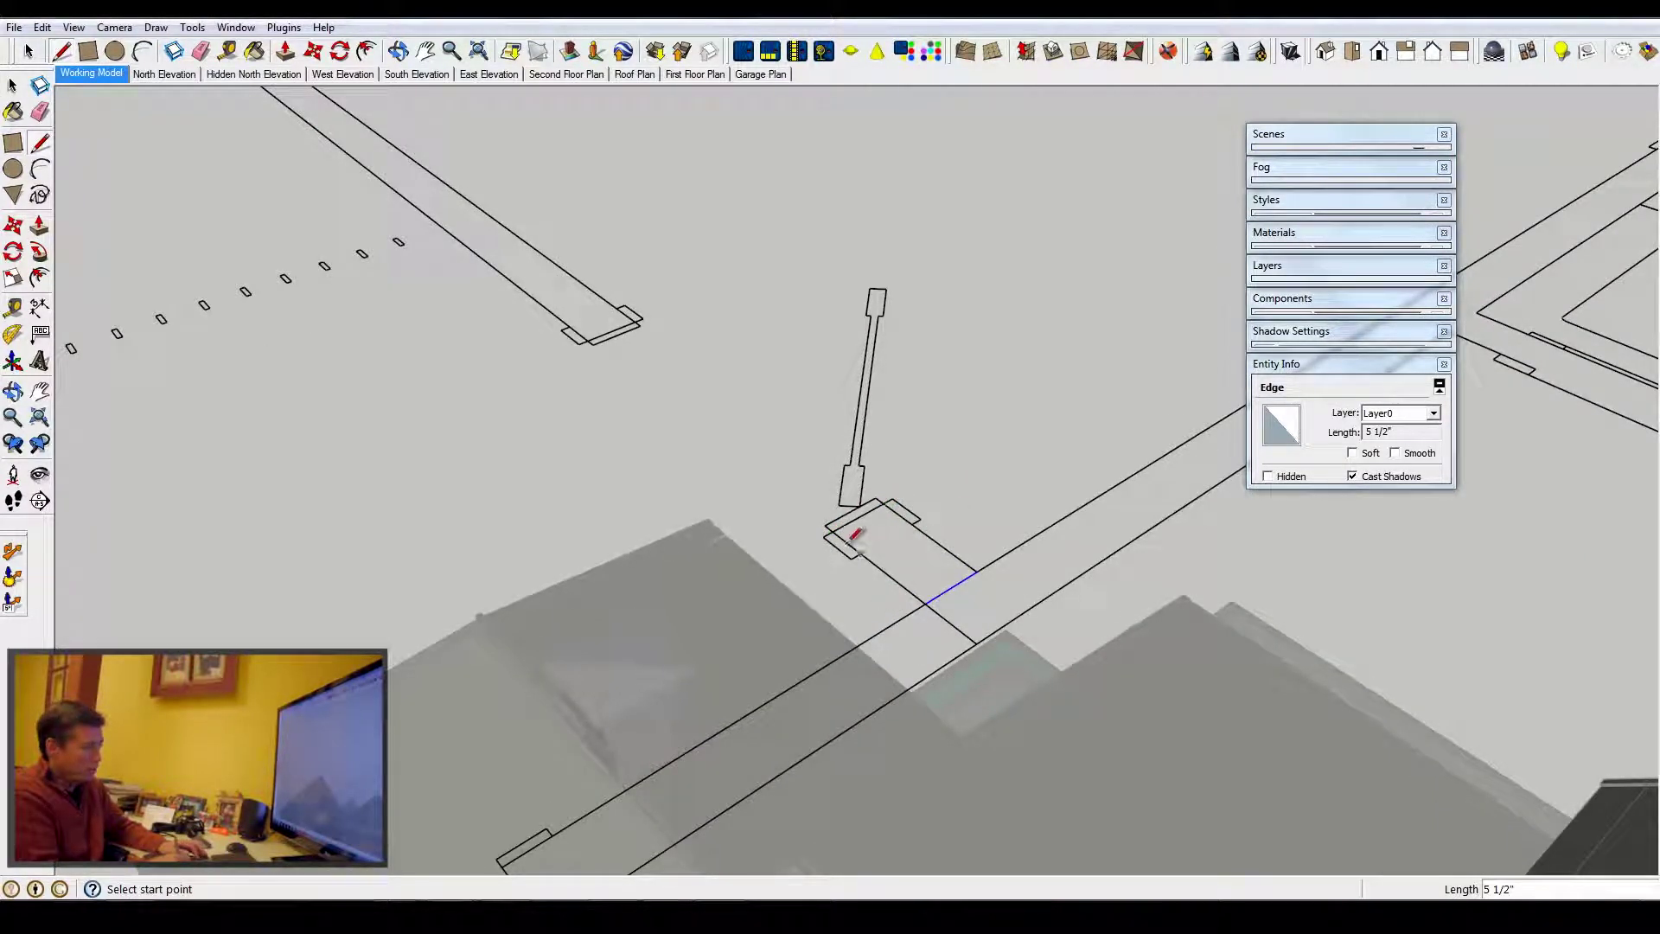
left_click(830, 530)
left_click(925, 603)
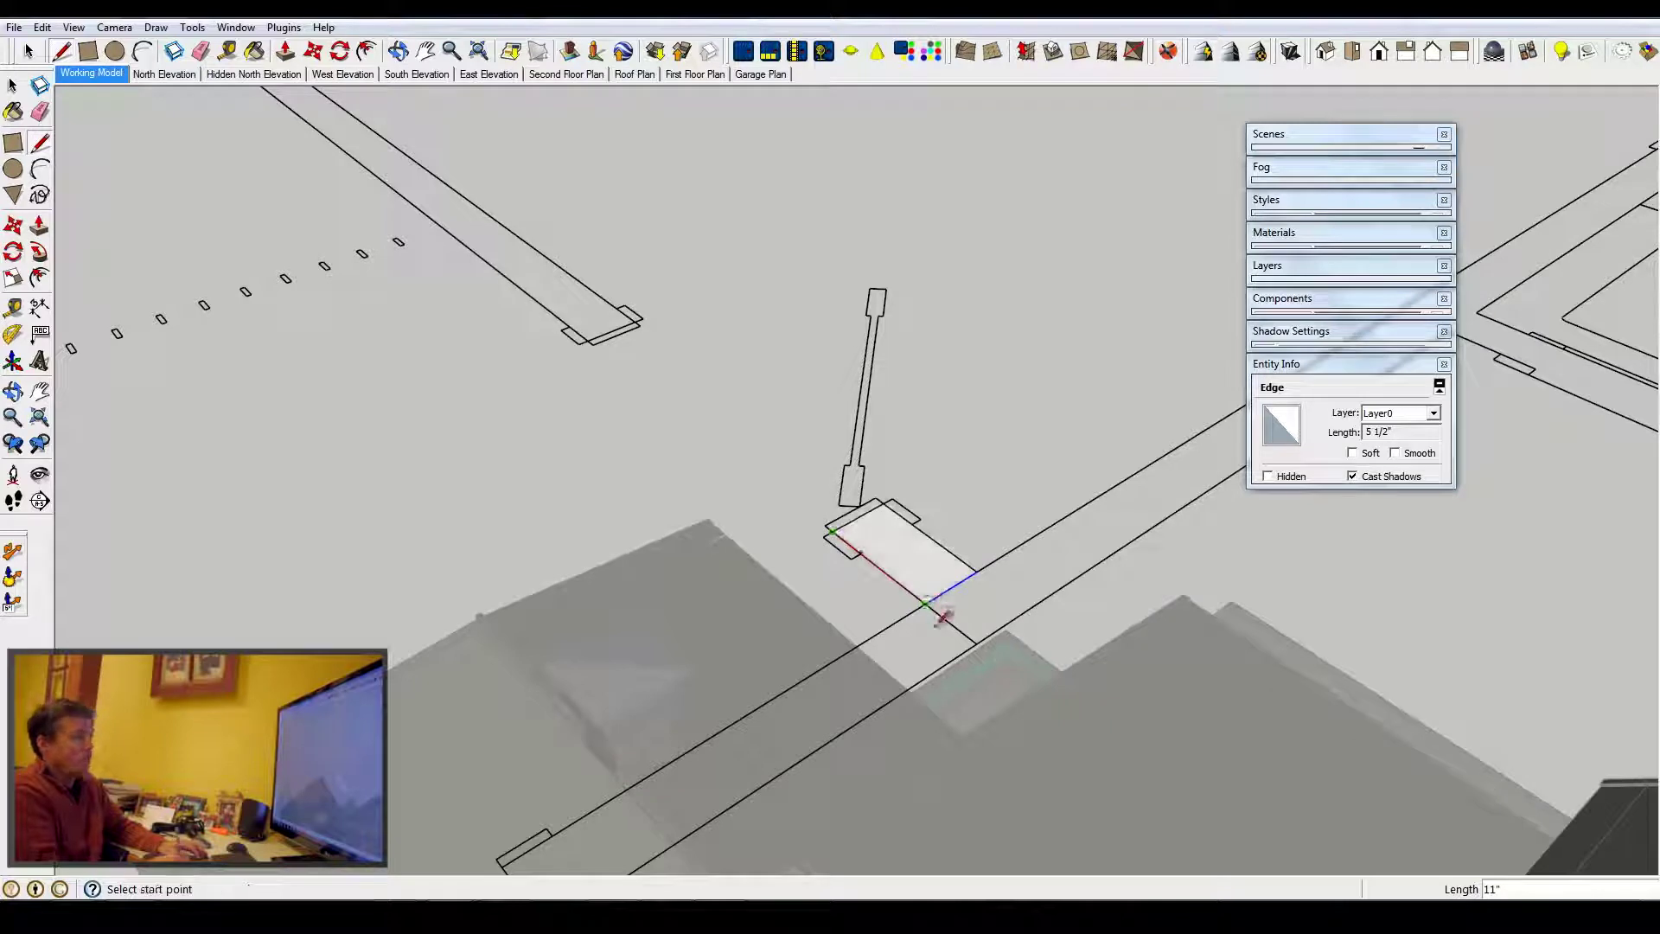
Erase the casing outlines at both jambs of the door opening and redraw the missing wall-side lines at the opposite jamb.
left_click(201, 53)
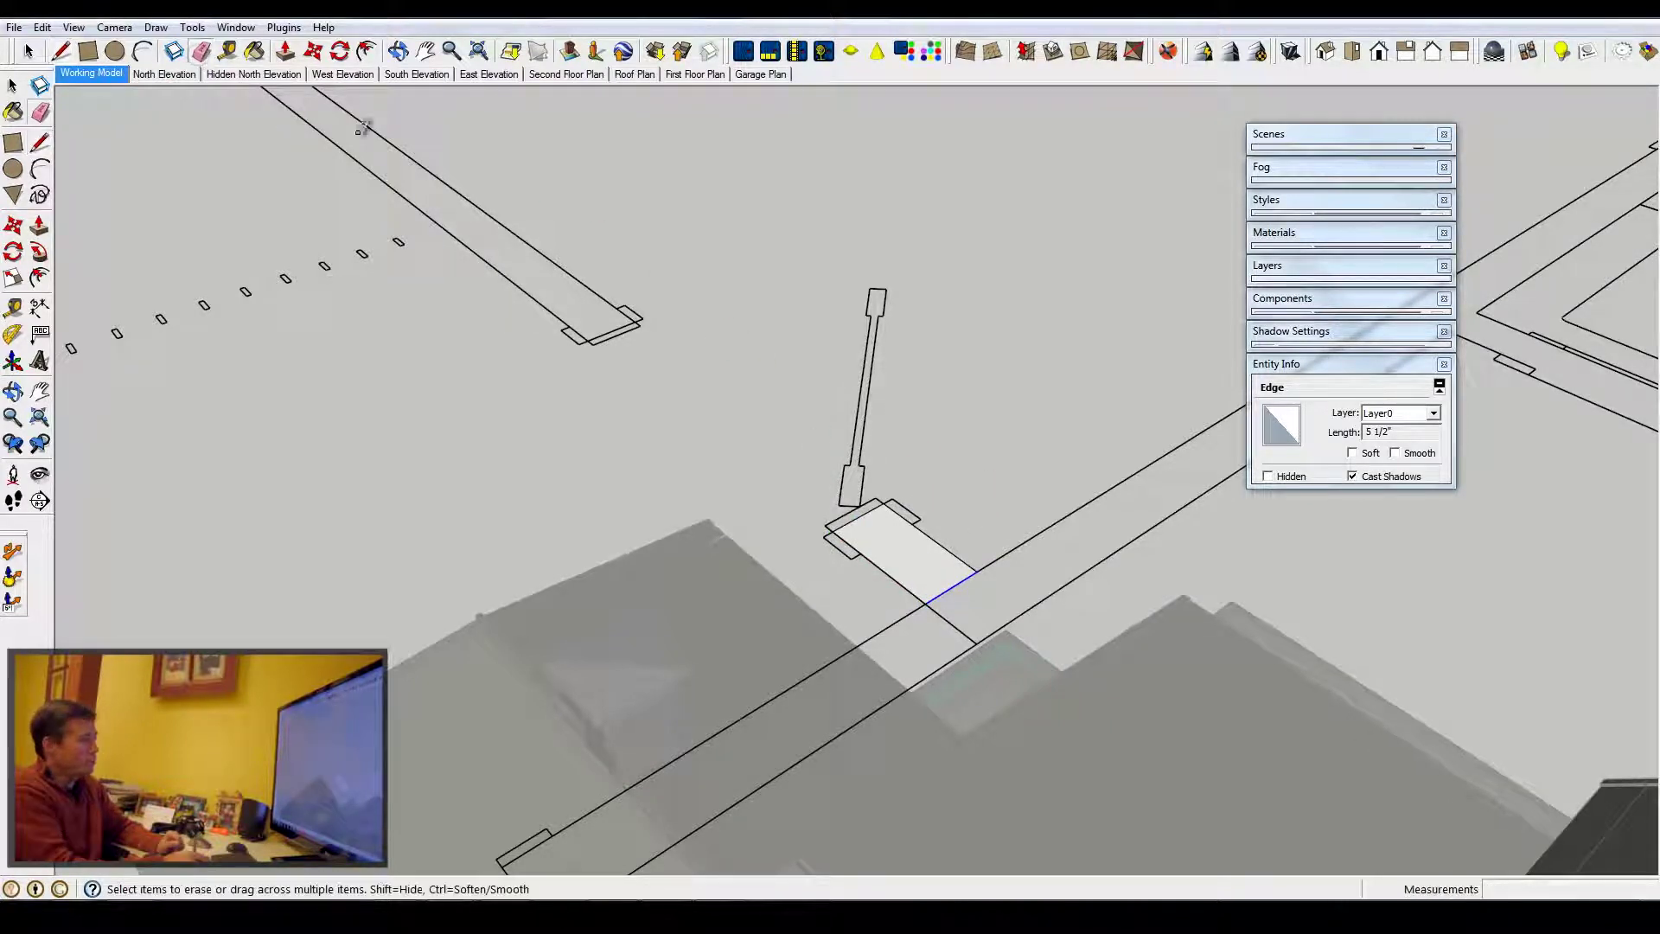
left_click(642, 318)
left_click(578, 340)
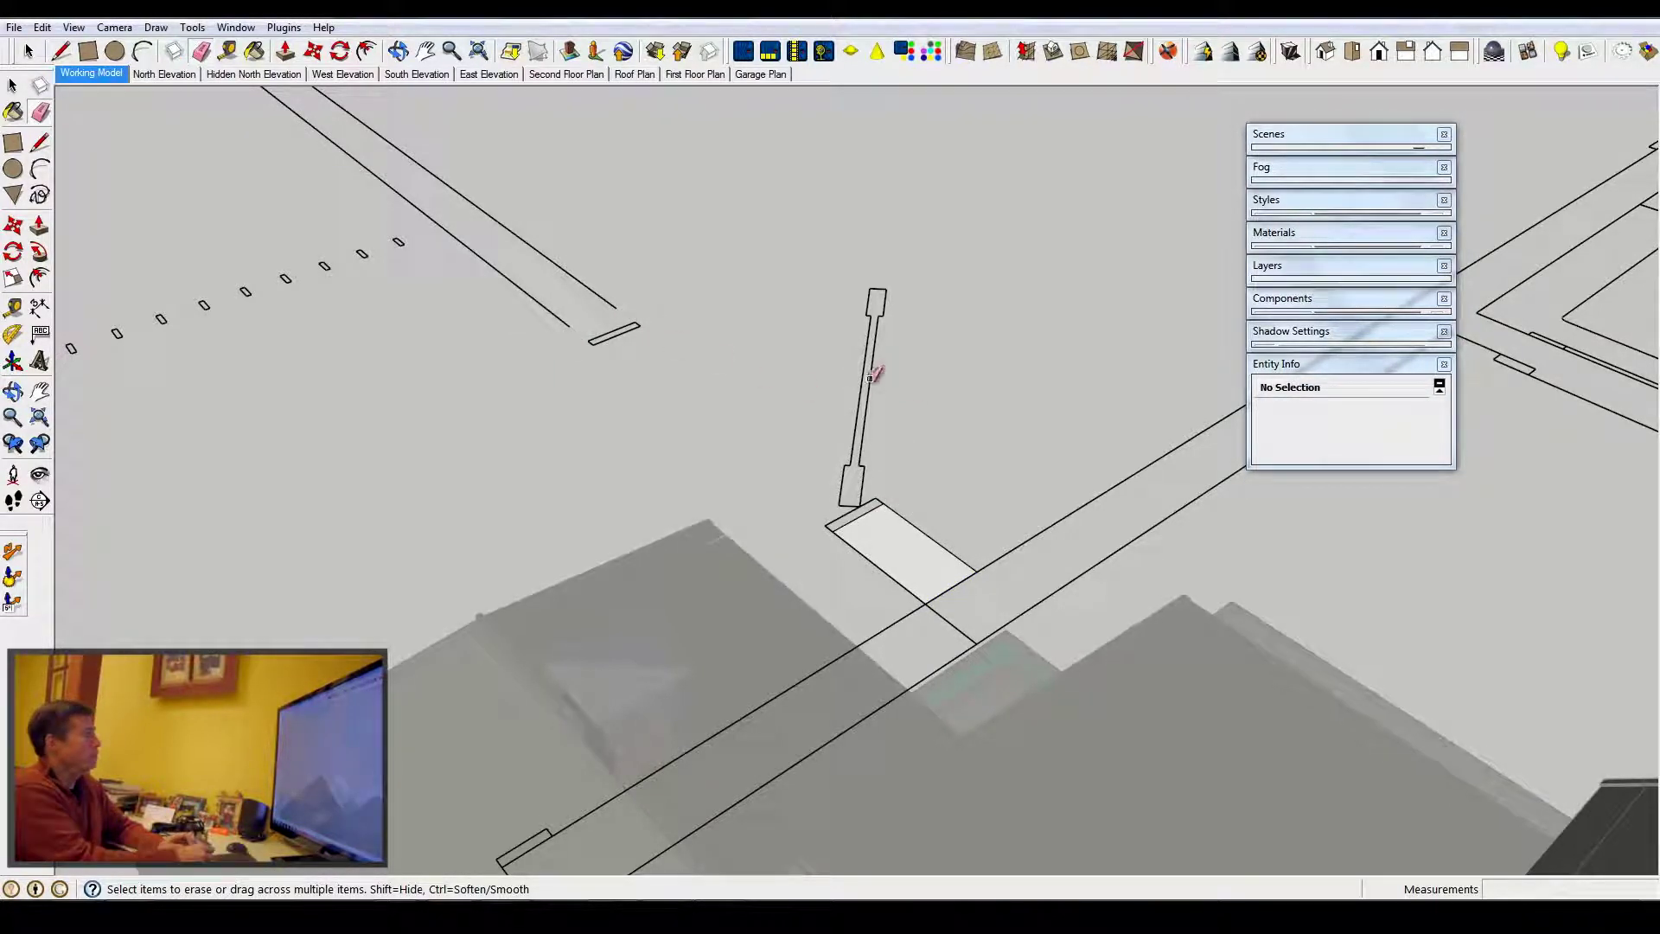
key("l")
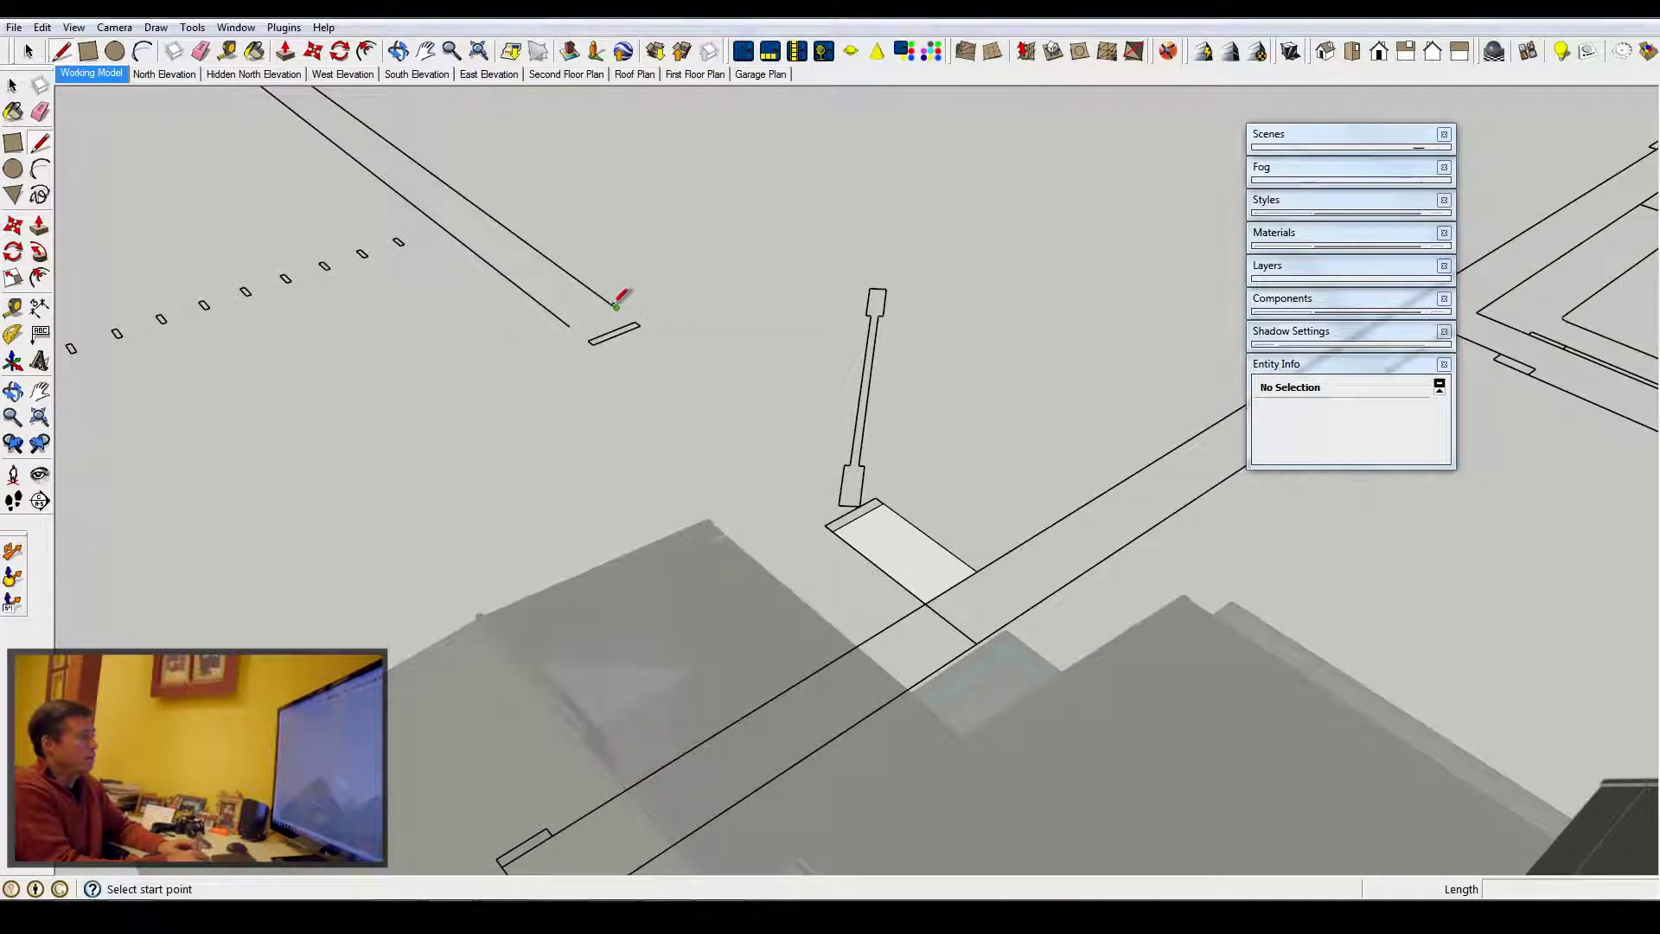
left_click(616, 305)
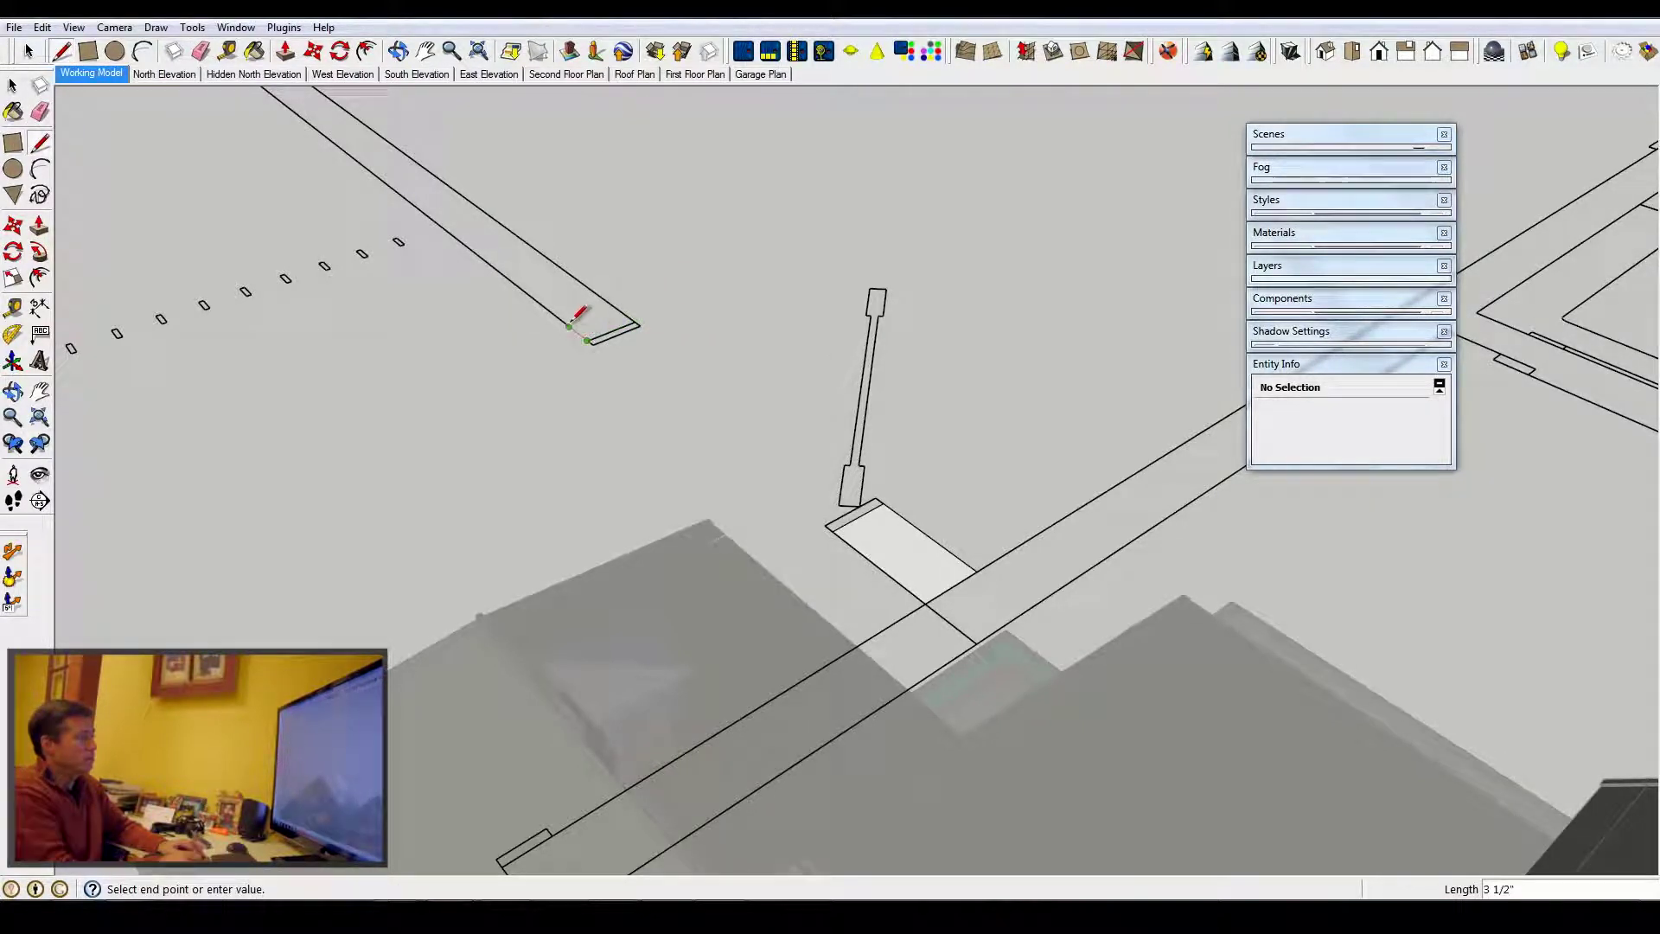
middle_click_drag(908, 486, 823, 562)
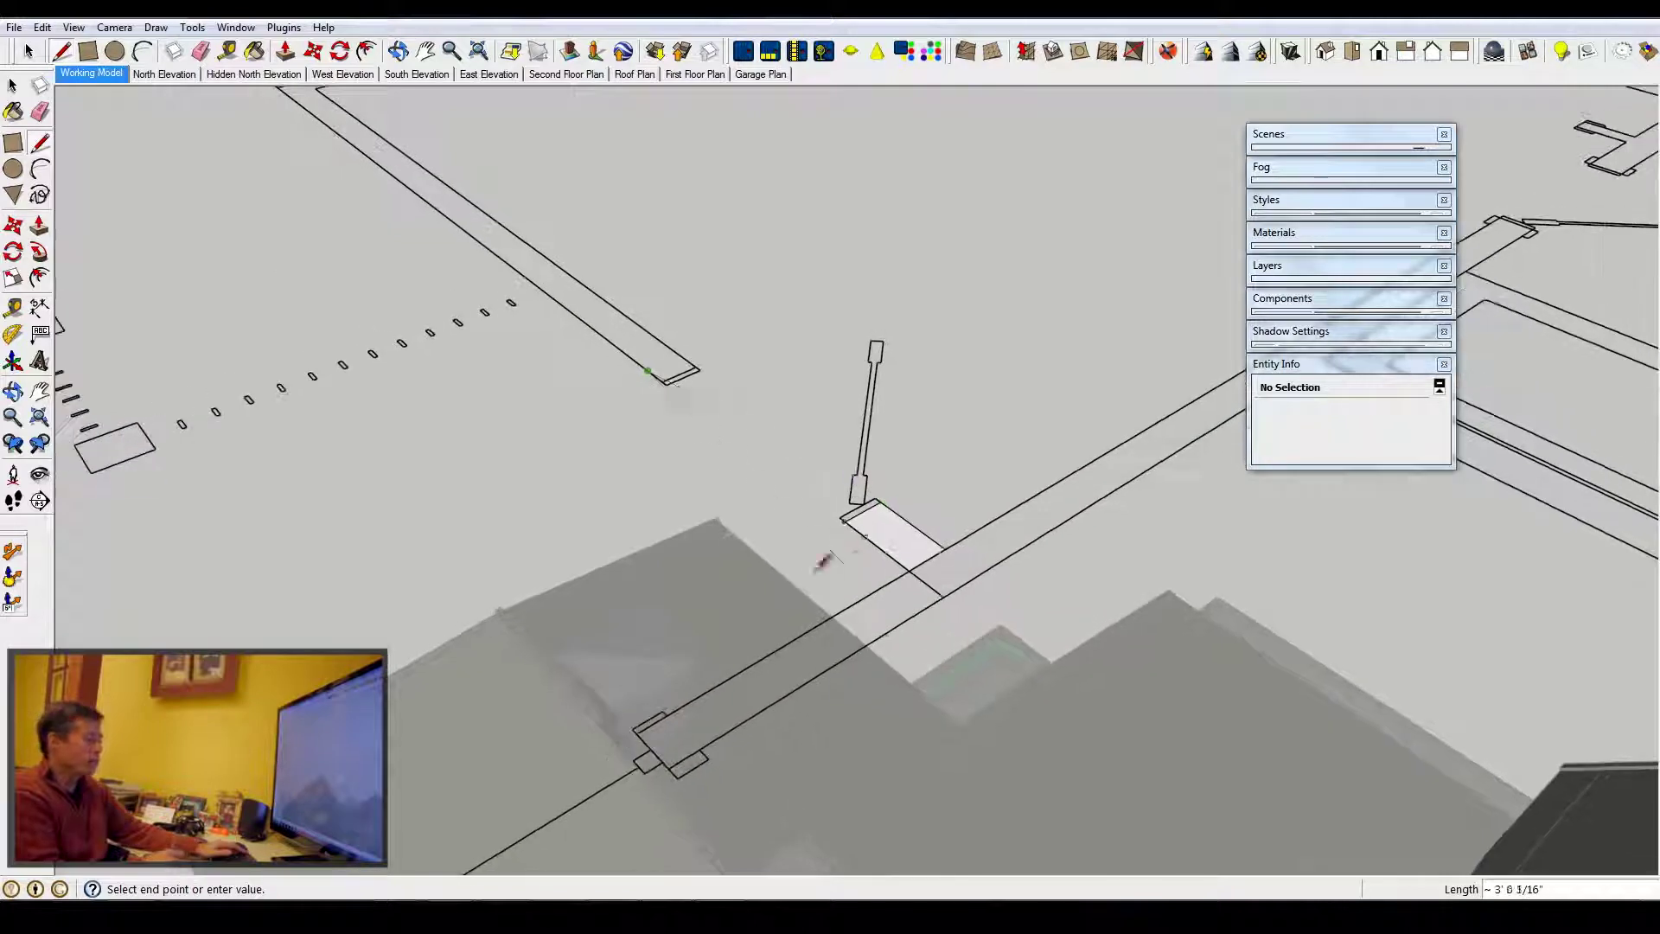
key("Escape")
Draw closing lines across both ends of the long wall beside the stub so its segments form faces.
mouse_move(640, 732)
middle_mouse_down()
mouse_move(666, 704)
mouse_move(640, 733)
middle_mouse_up()
left_click(627, 739)
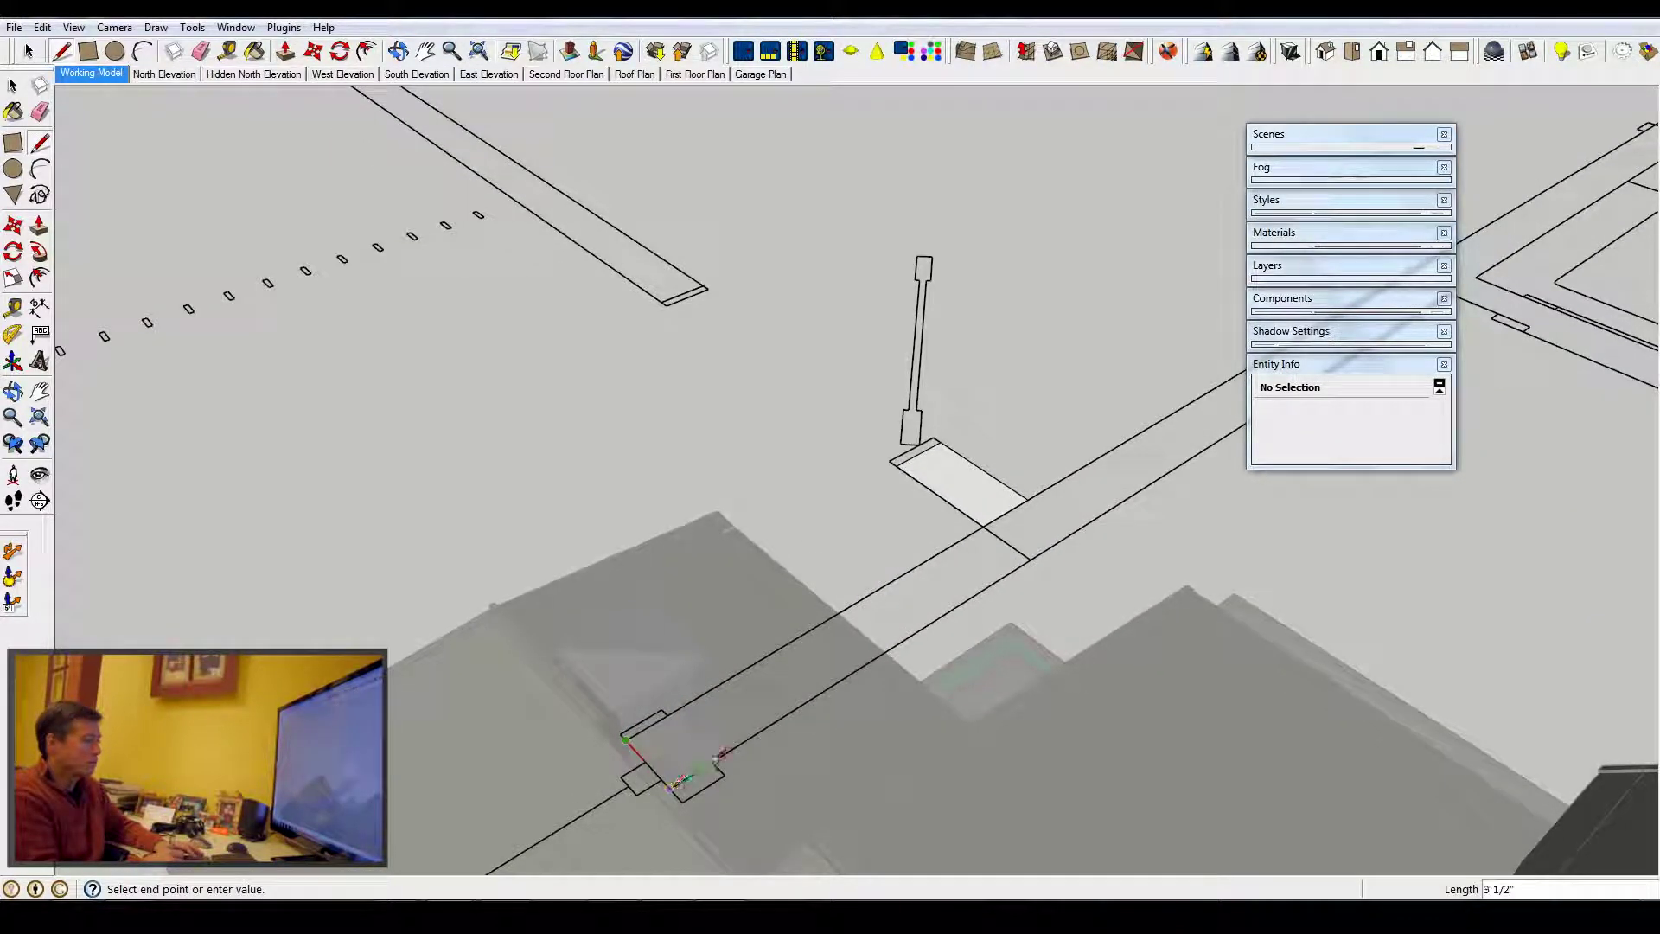
left_click(722, 759)
scroll(665, 574, "down", 10)
scroll(697, 574, "up", 10)
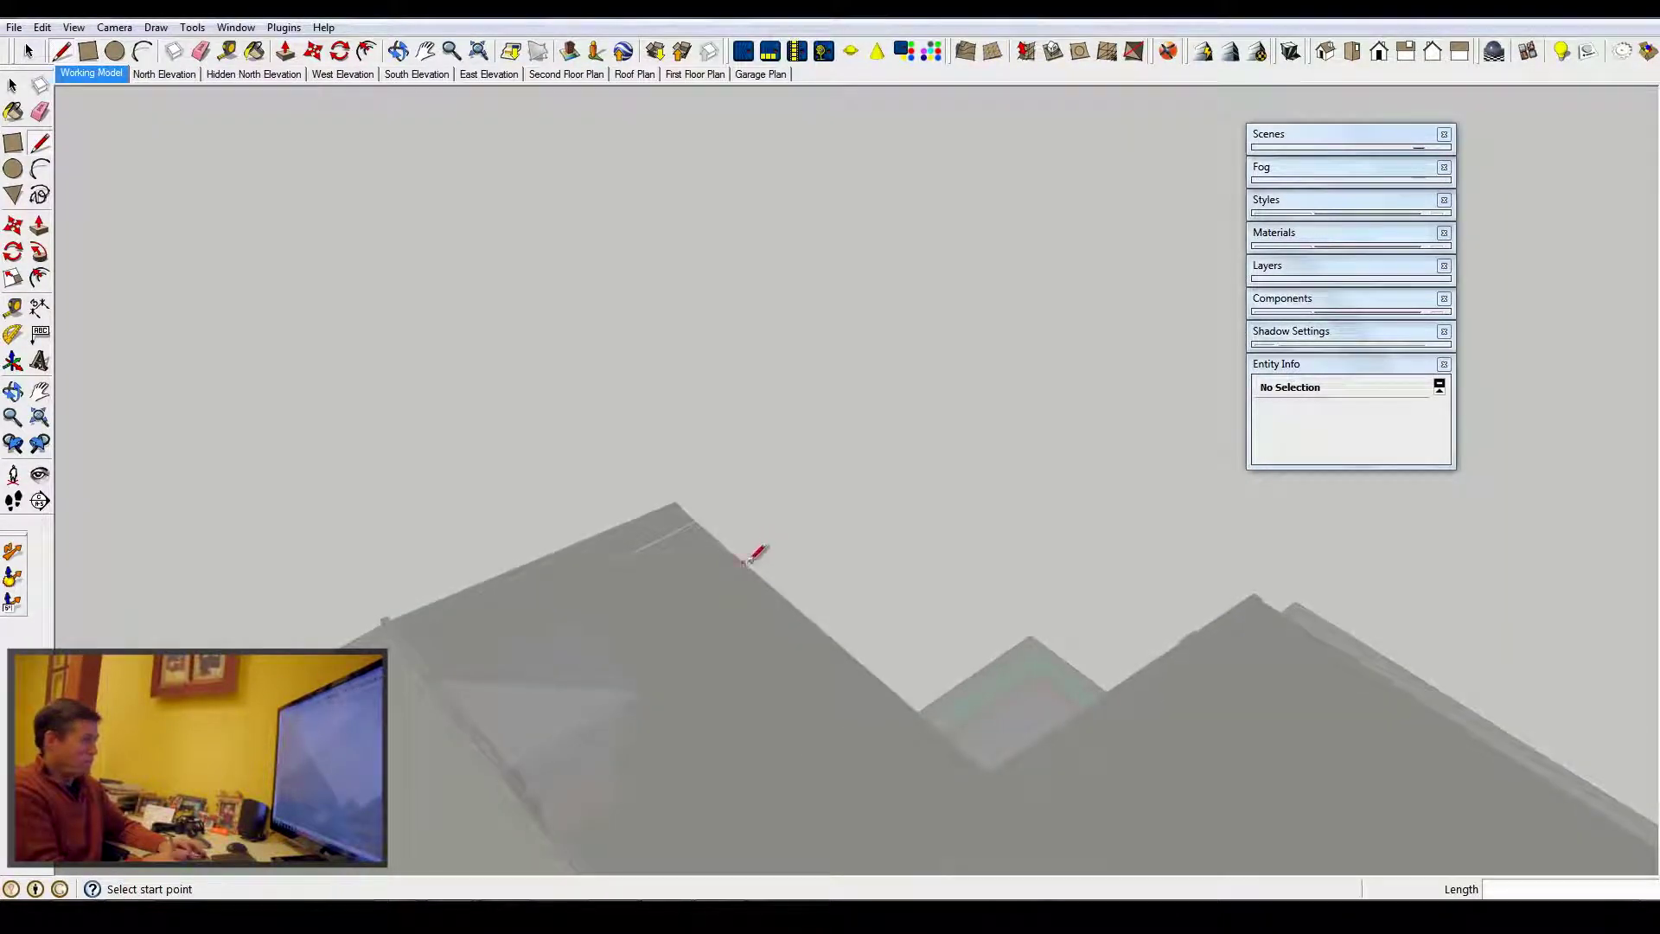
scroll(752, 553, "up", 5)
scroll(726, 549, "down", 3)
scroll(709, 554, "down", 6)
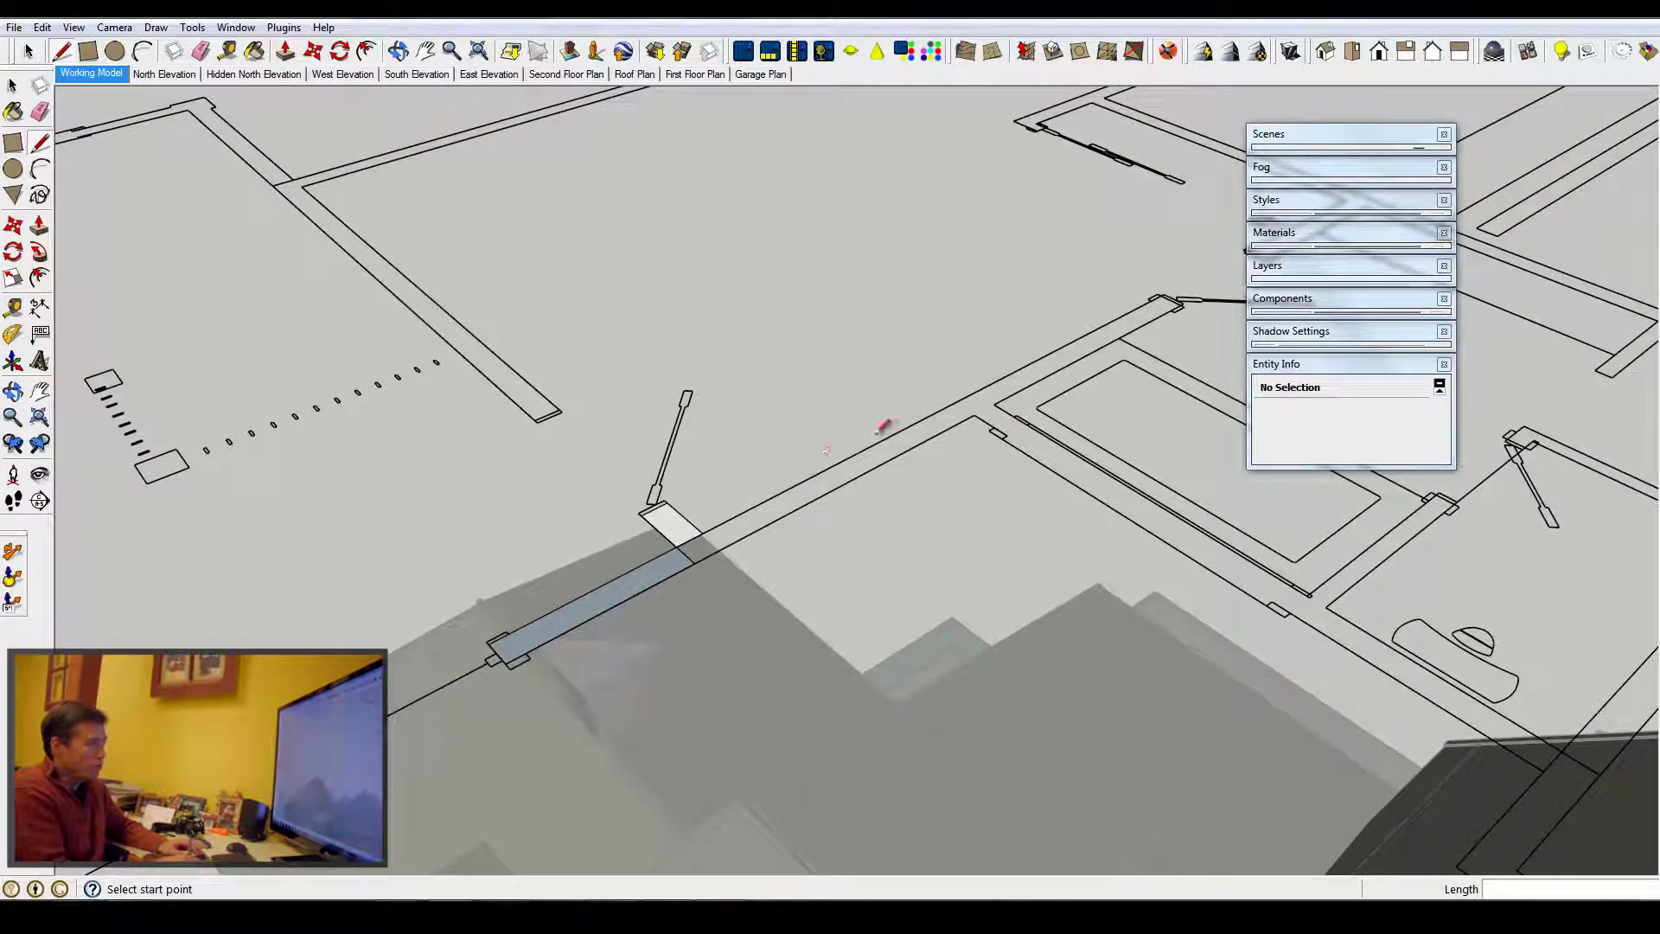
left_click(973, 414)
left_click(678, 519)
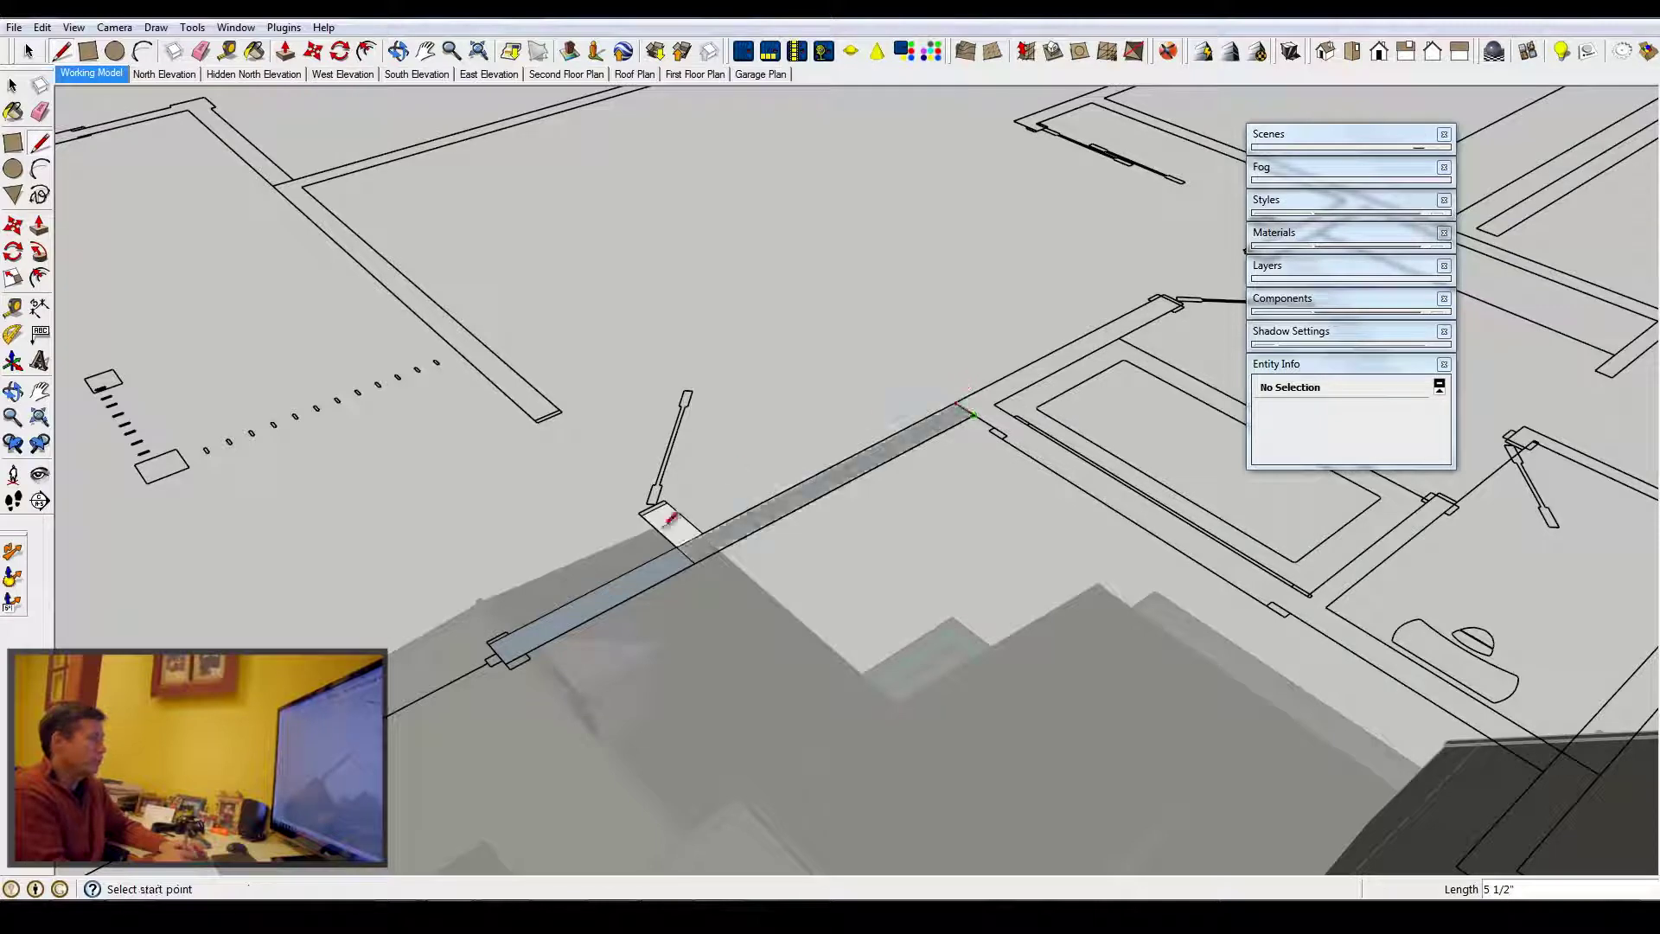
Erase the casing outlines and interior dividing lines of the long wall, plus most of the row of small rectangles near the opening.
scroll(691, 523, "up", 2)
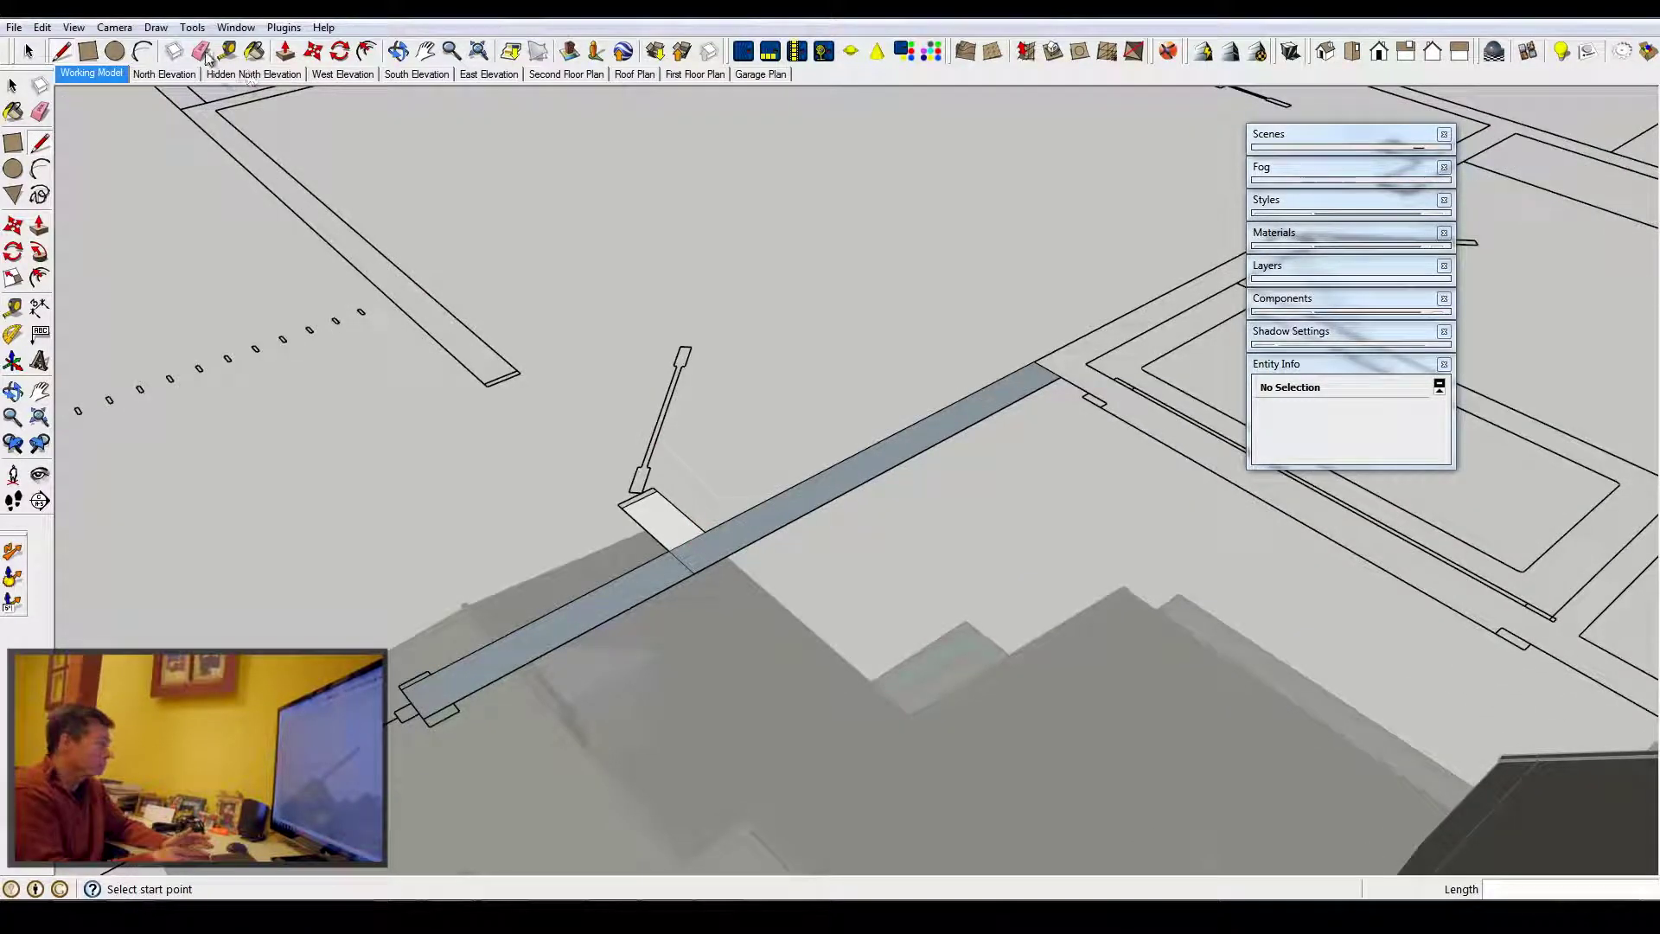
key("e")
mouse_move(462, 707)
left_mouse_down()
mouse_move(429, 720)
mouse_move(410, 676)
left_mouse_up()
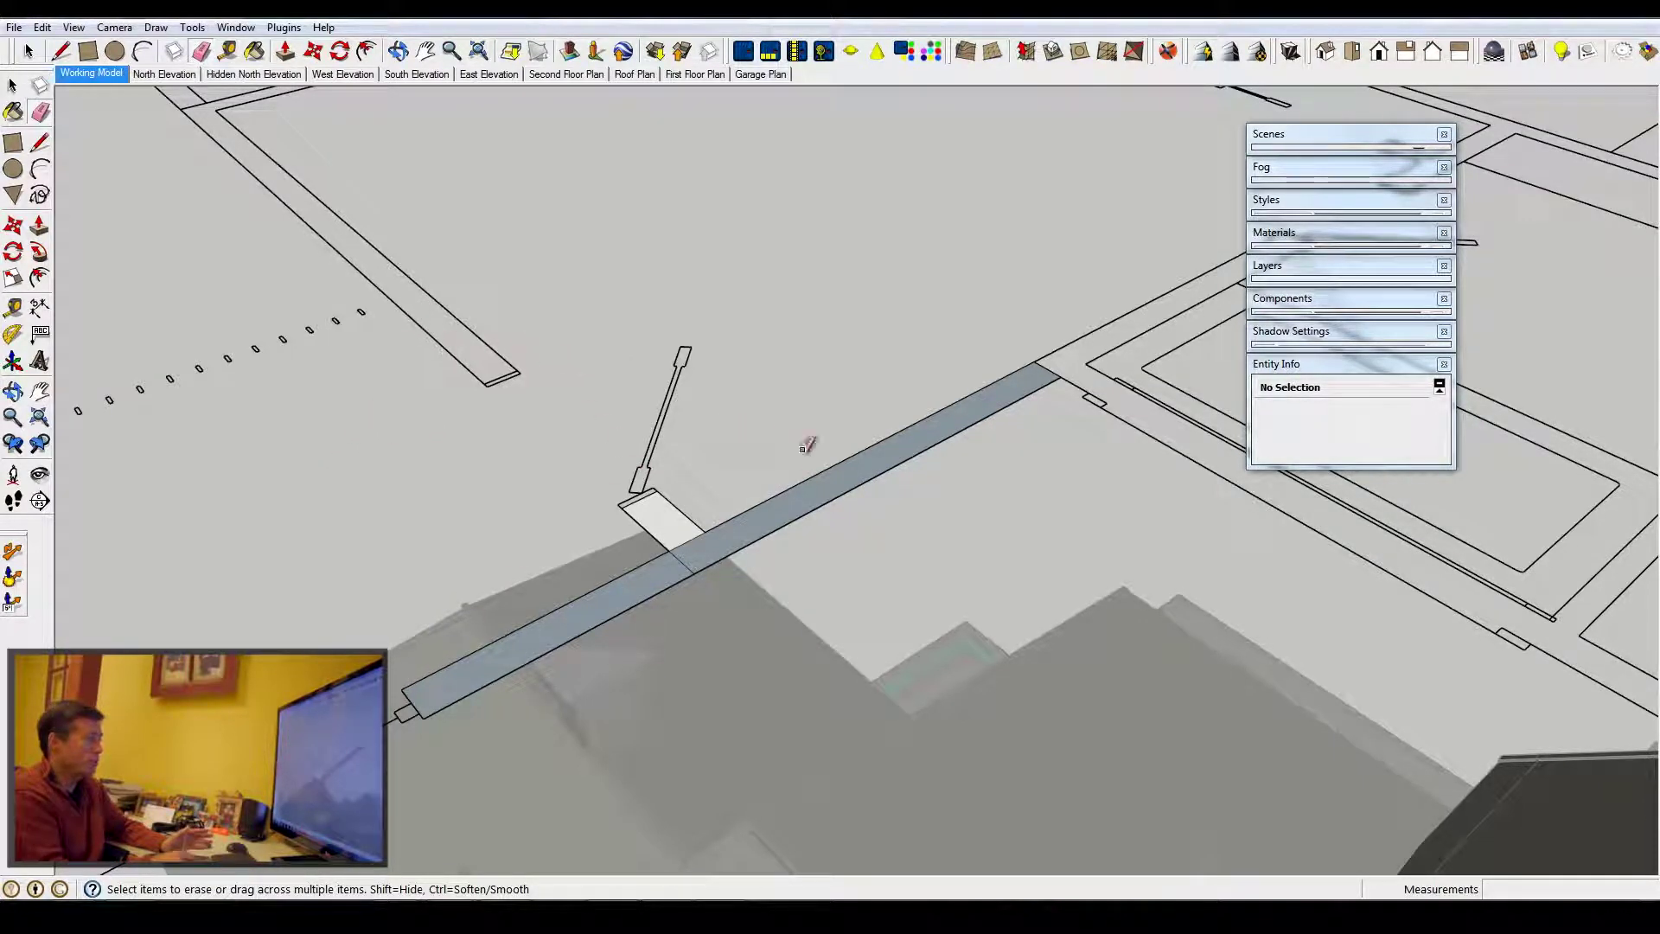
left_click(693, 542)
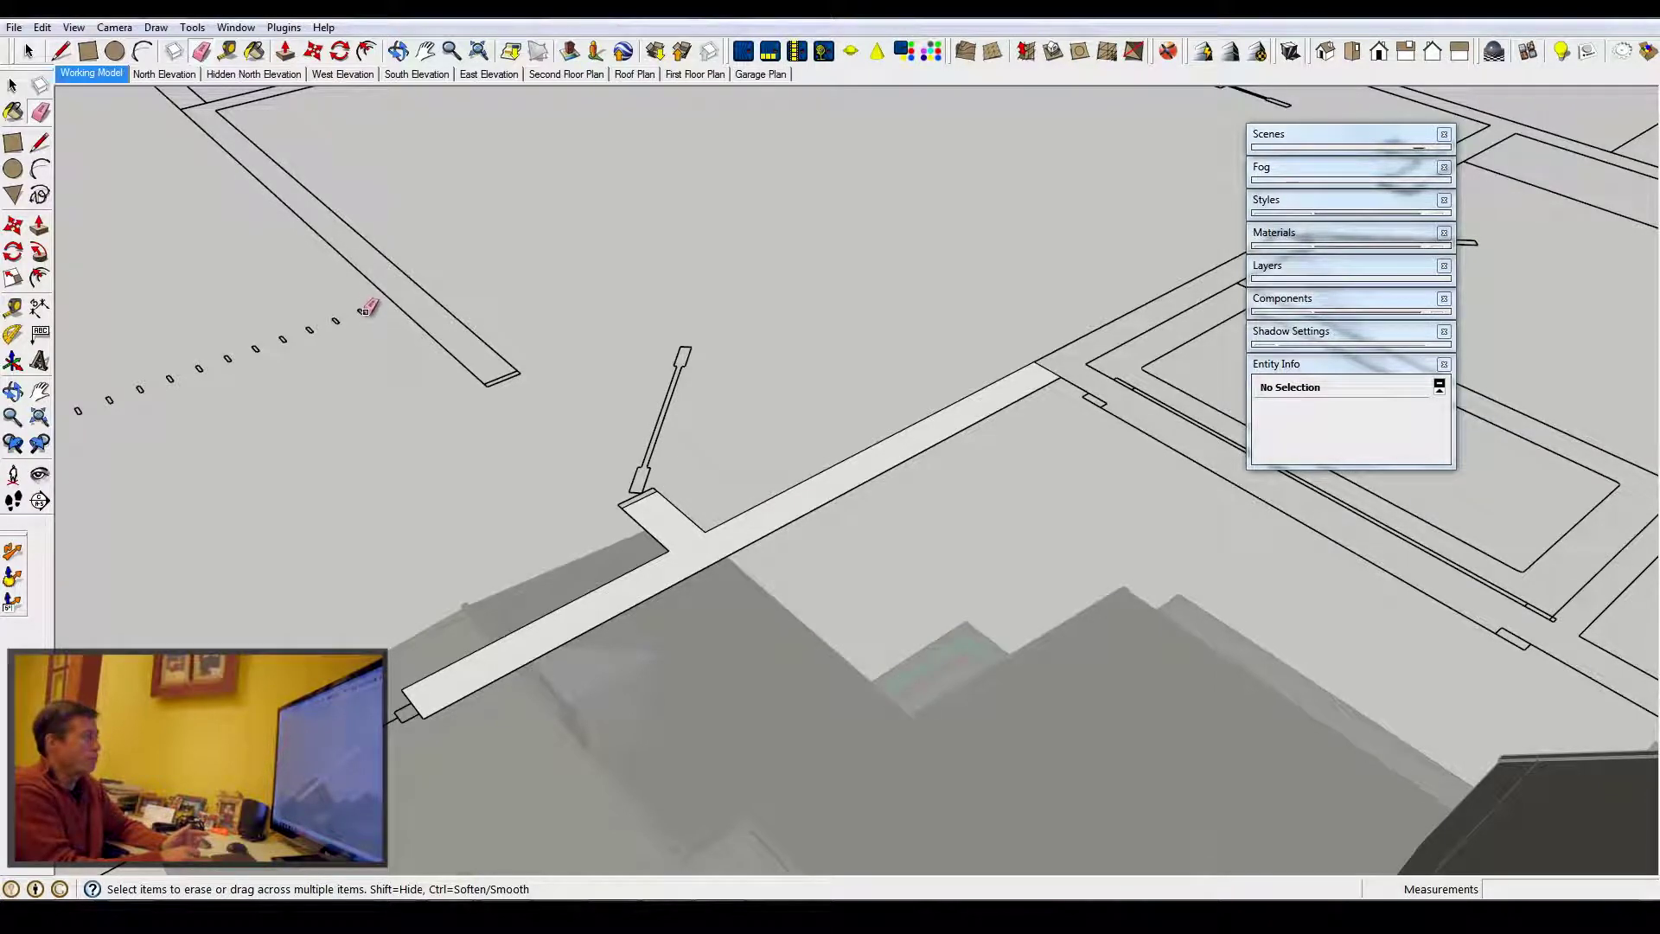
left_click_drag(339, 315, 131, 396)
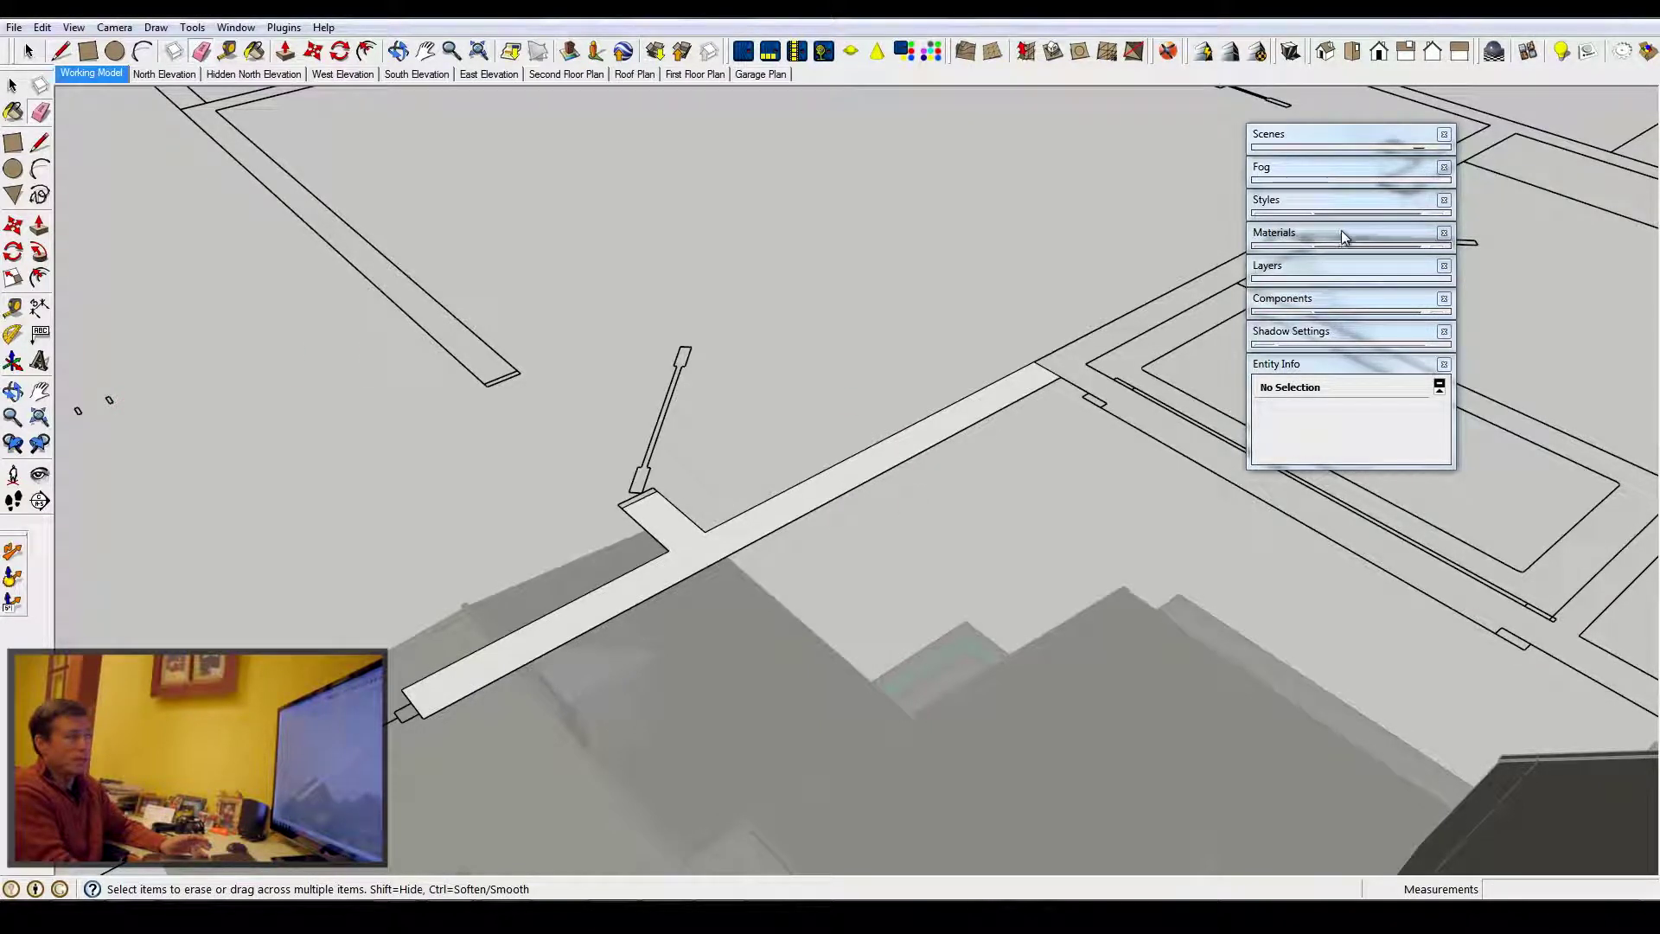
Paint the joined wall and stub face dark grey with Color_006 from the Colors materials collection.
left_click(1332, 268)
left_click(1334, 267)
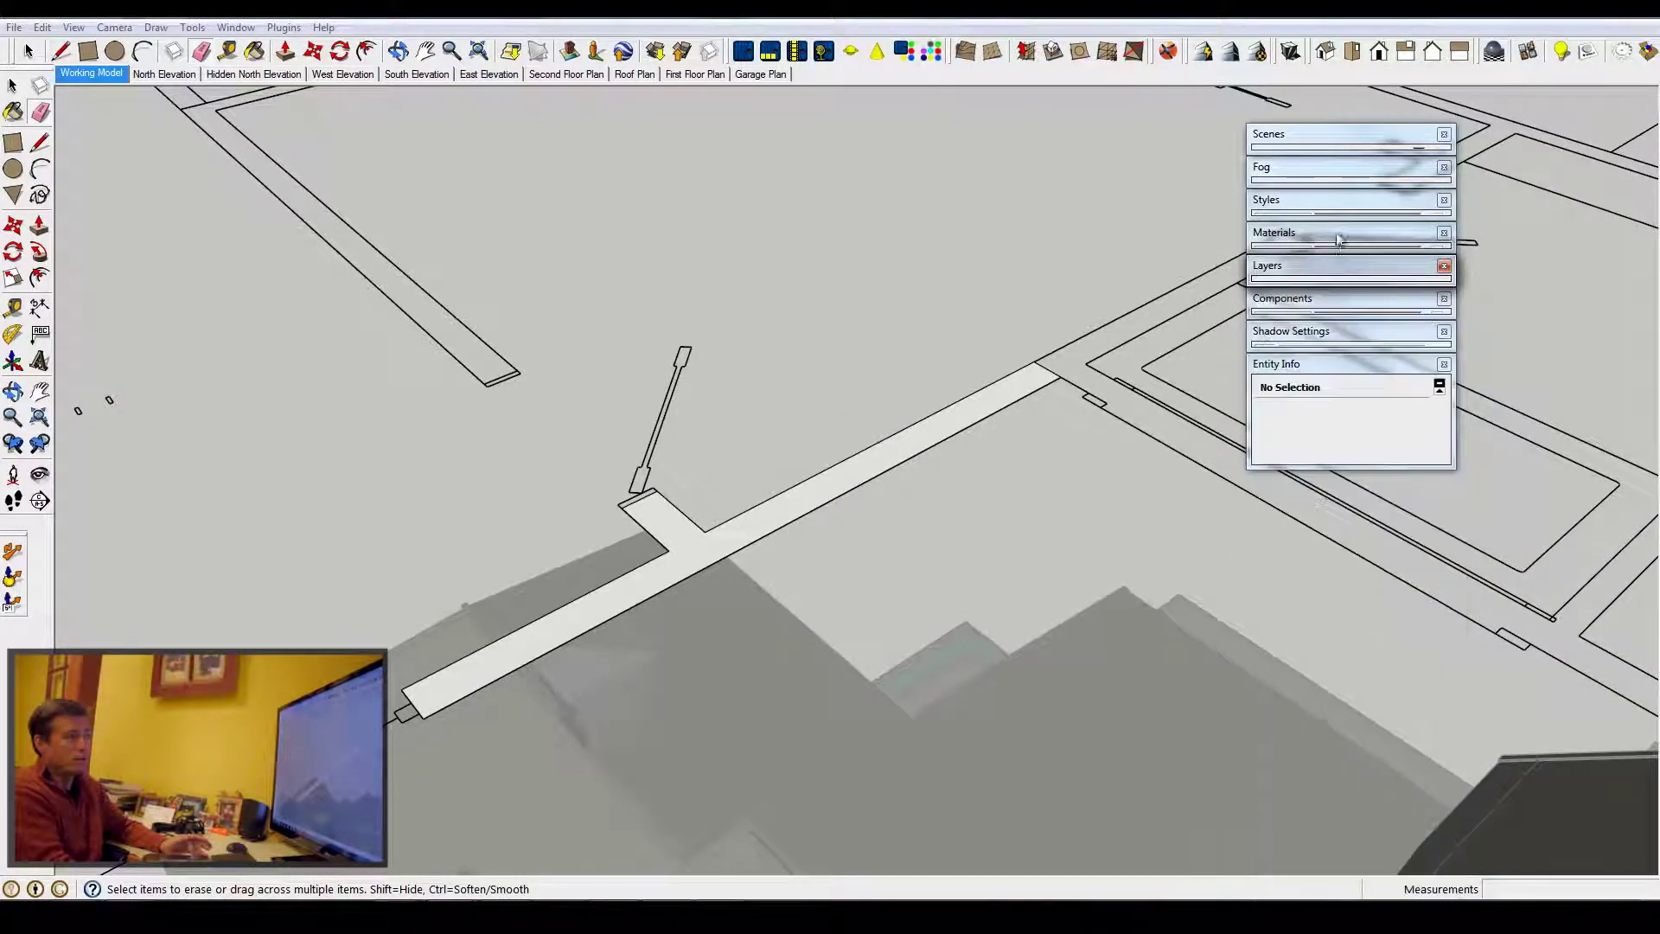
left_click(1337, 234)
left_click(1418, 345)
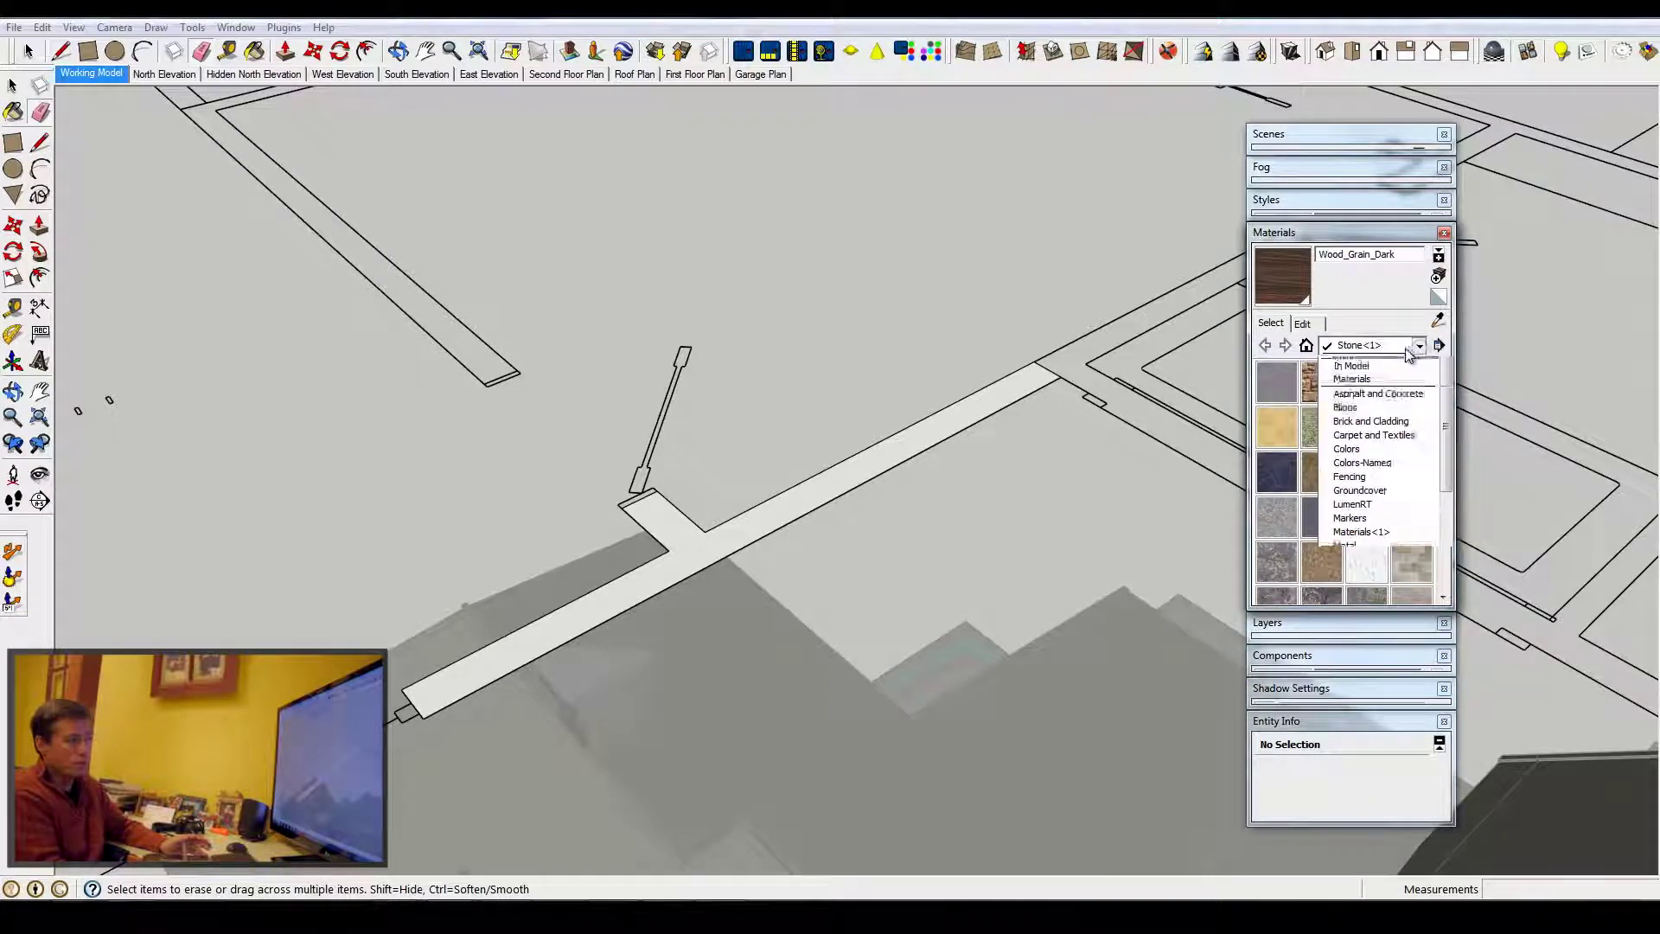
left_click(1347, 460)
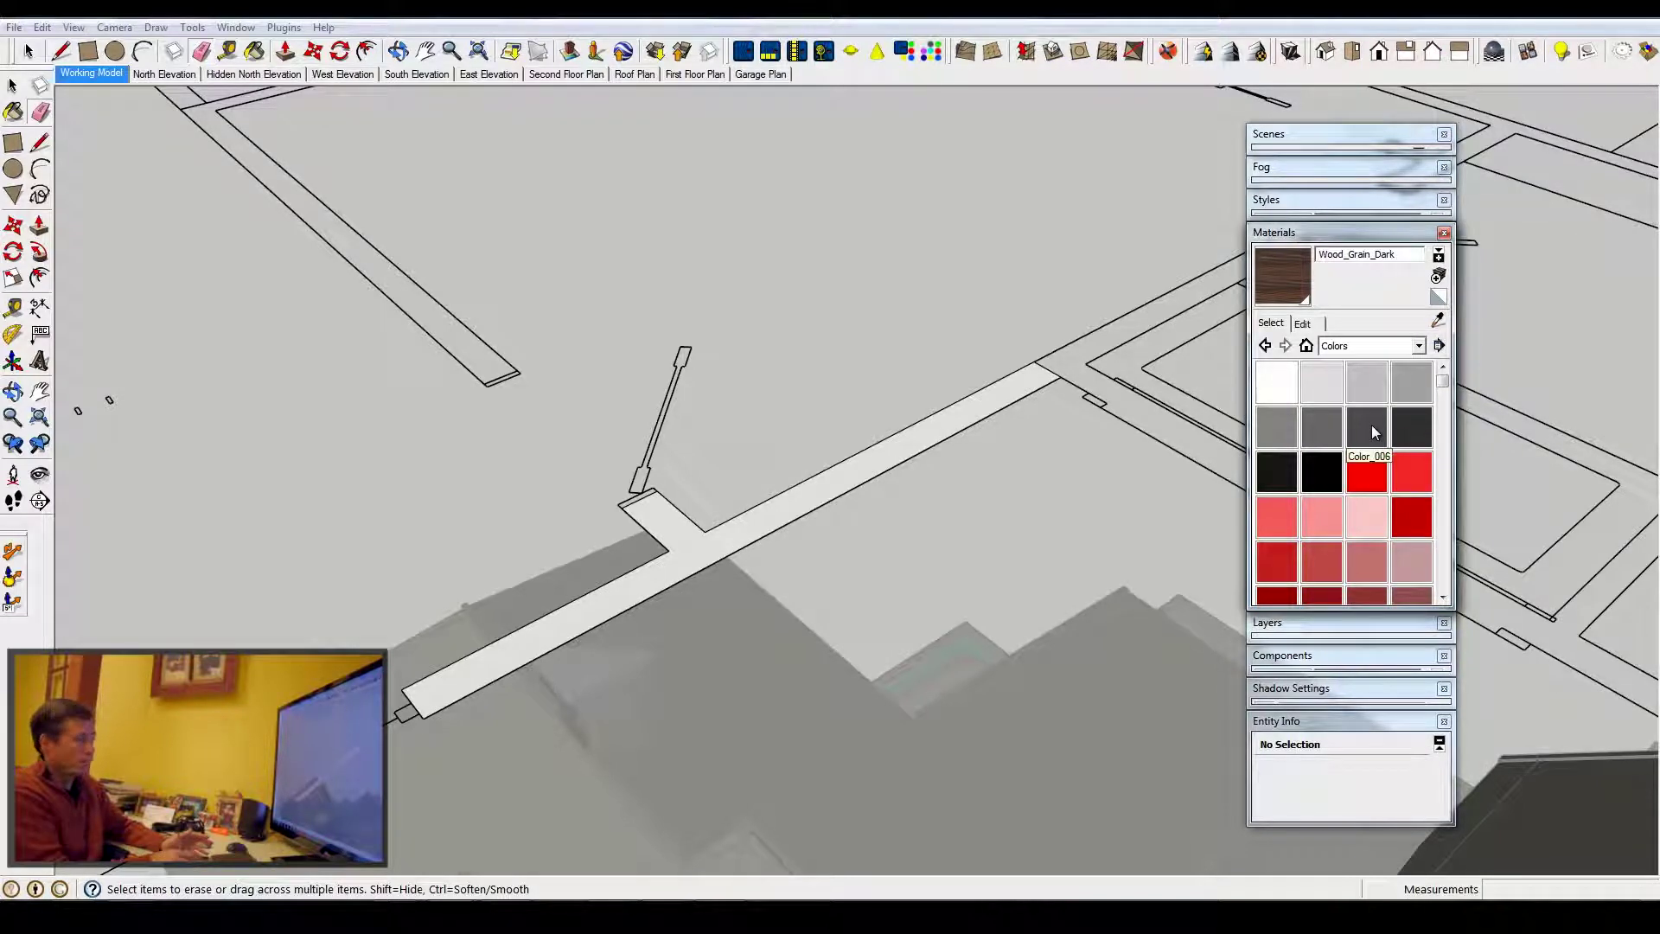
left_click(1369, 426)
left_click(700, 538)
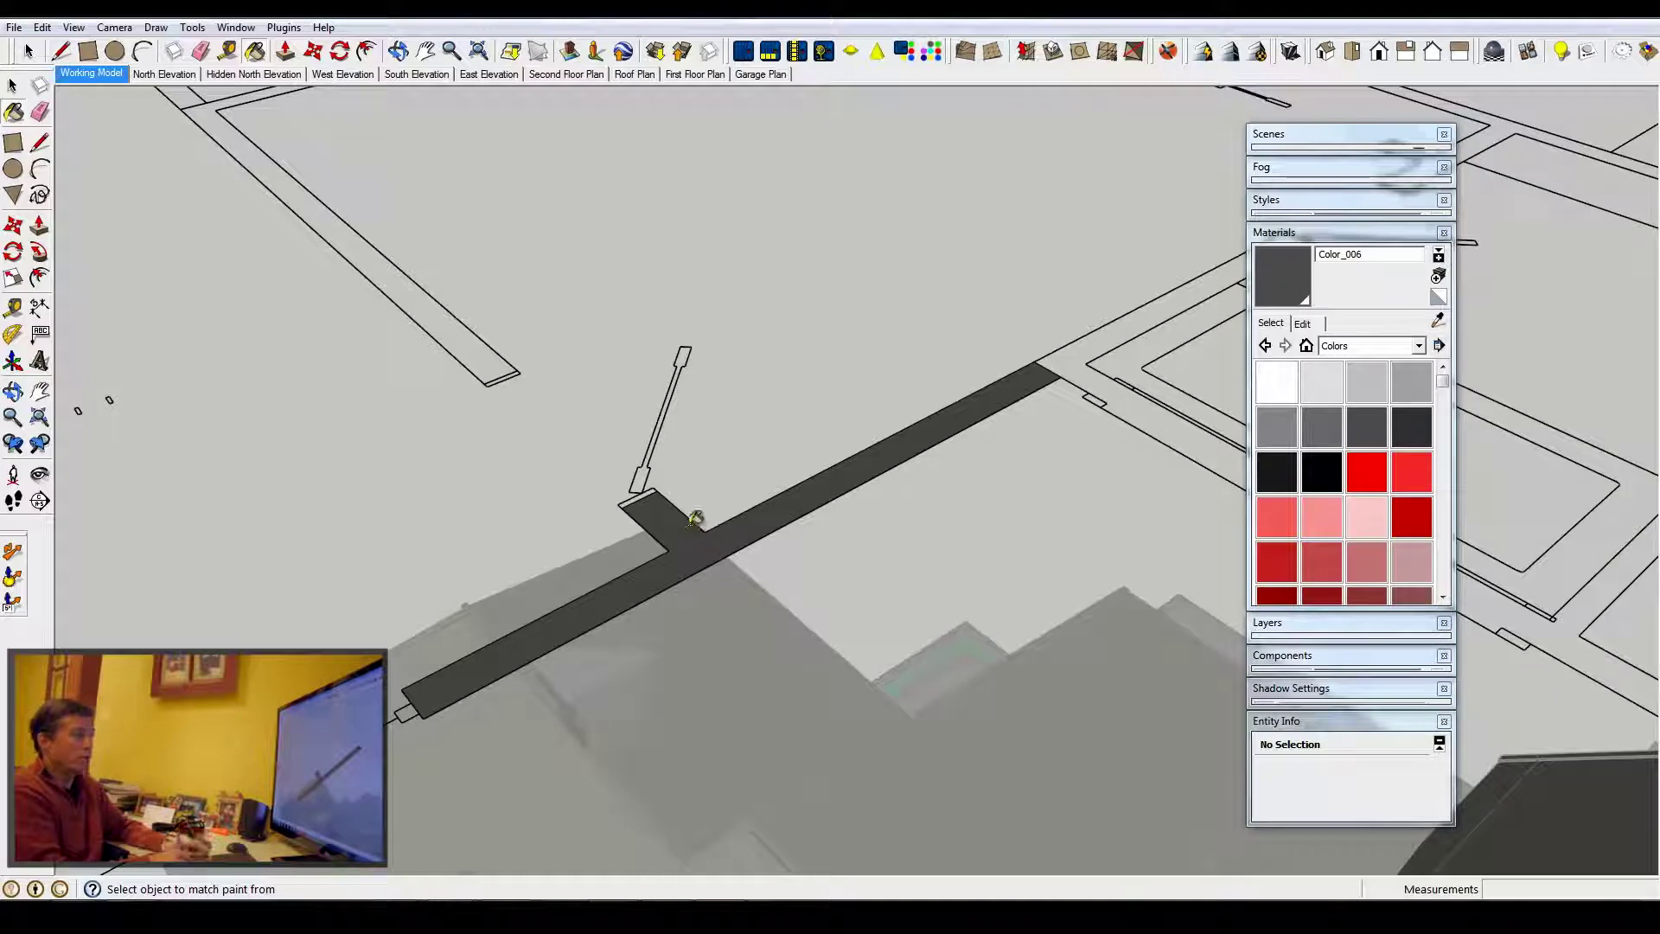
scroll(800, 486, "down", 3)
scroll(804, 482, "down", 6)
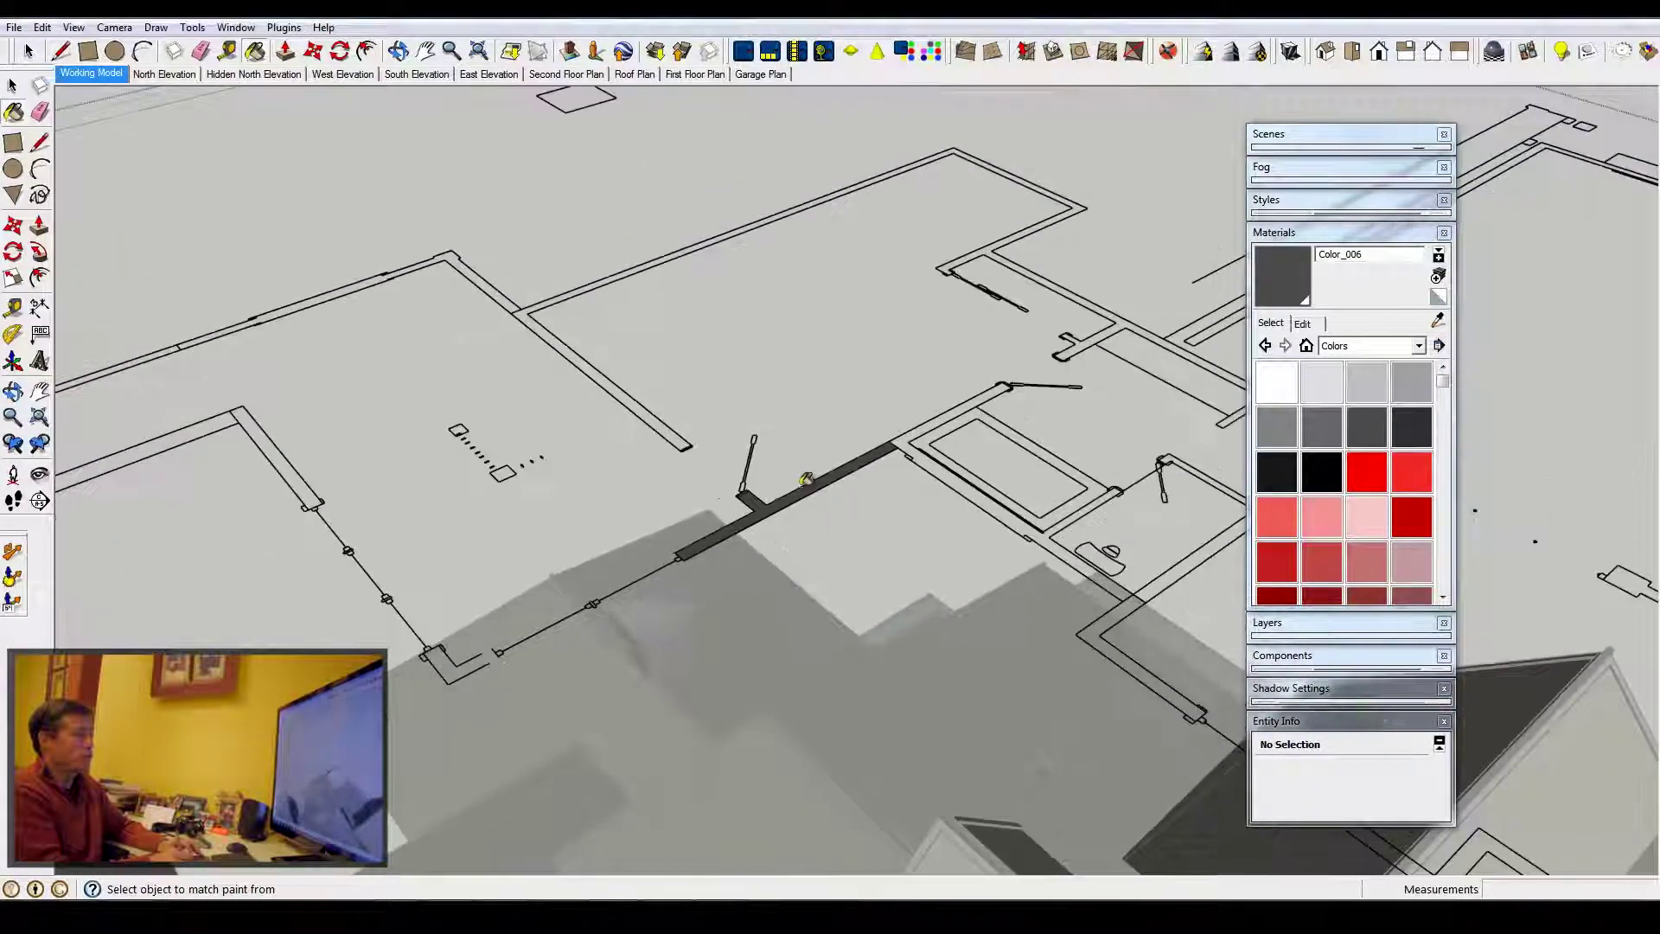
Close the nested line work group and its parent group to return to the whole house model.
scroll(706, 406, "down", 1)
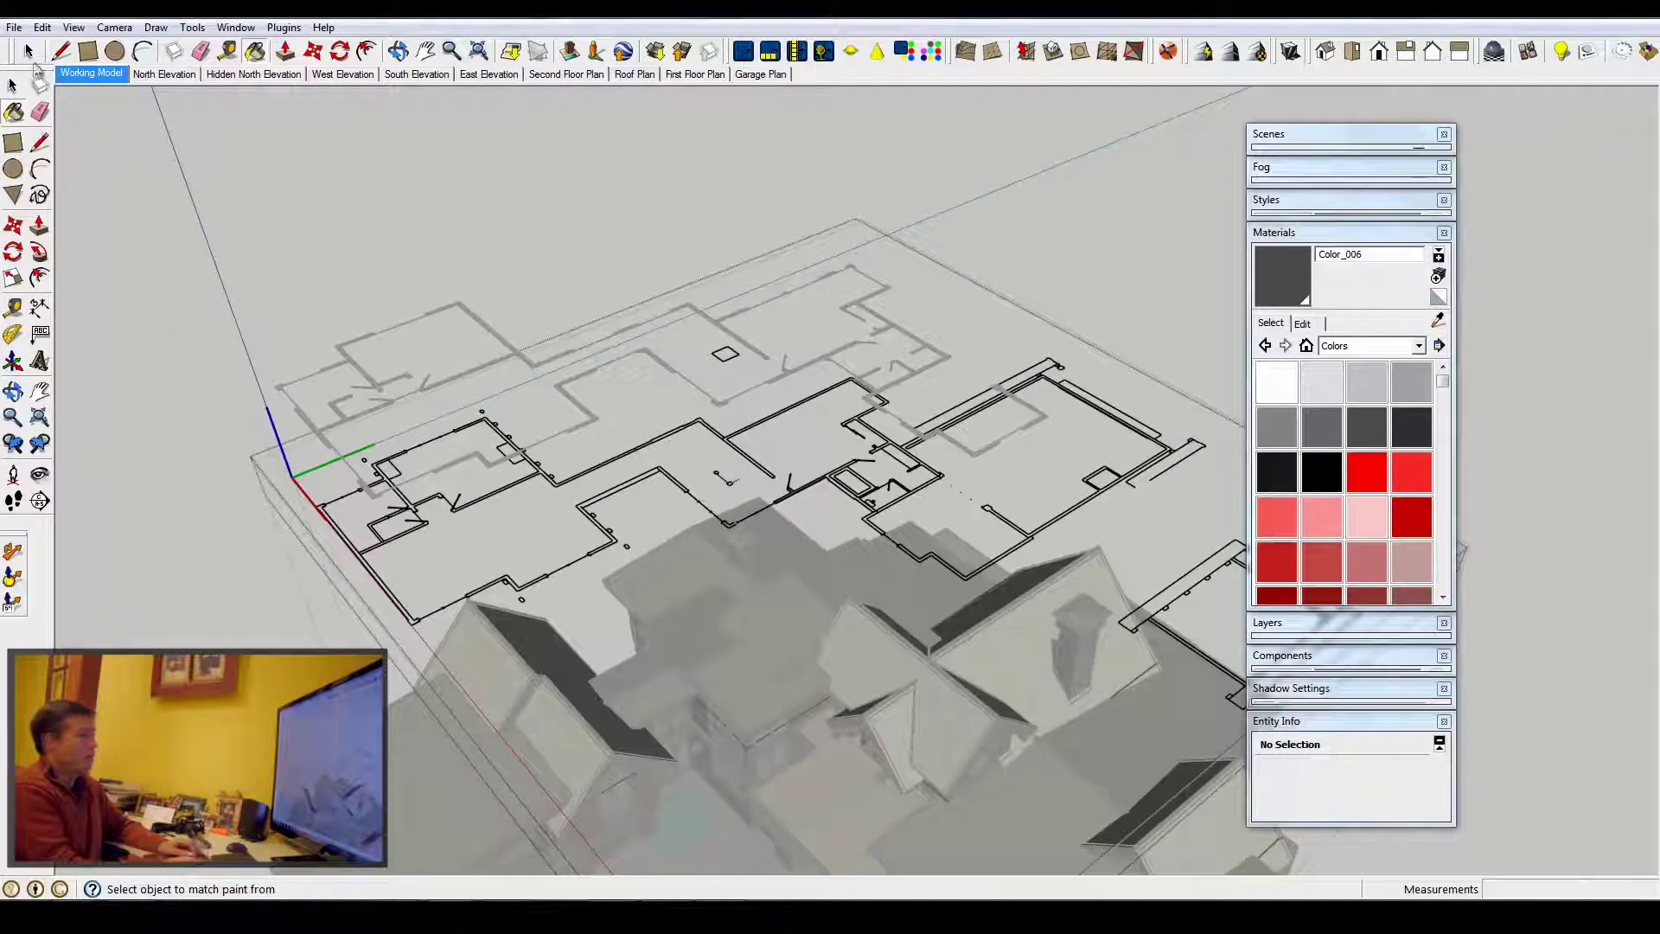
key("space")
right_click(1053, 223)
left_click(1083, 229)
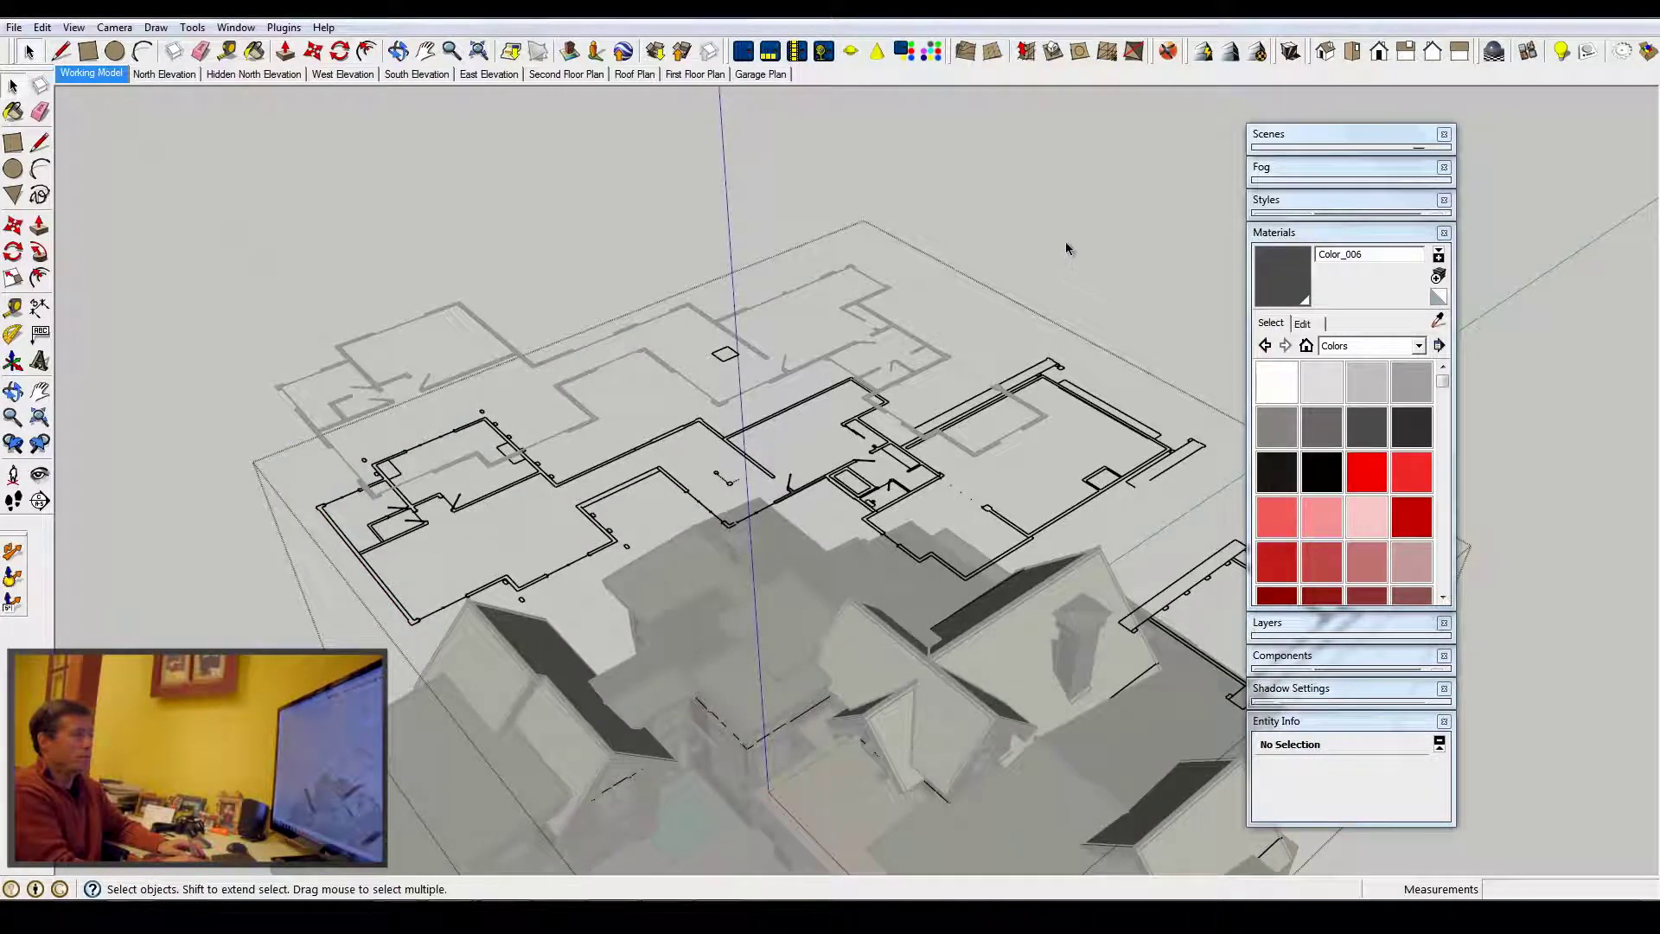
right_click(1067, 247)
left_click(1098, 256)
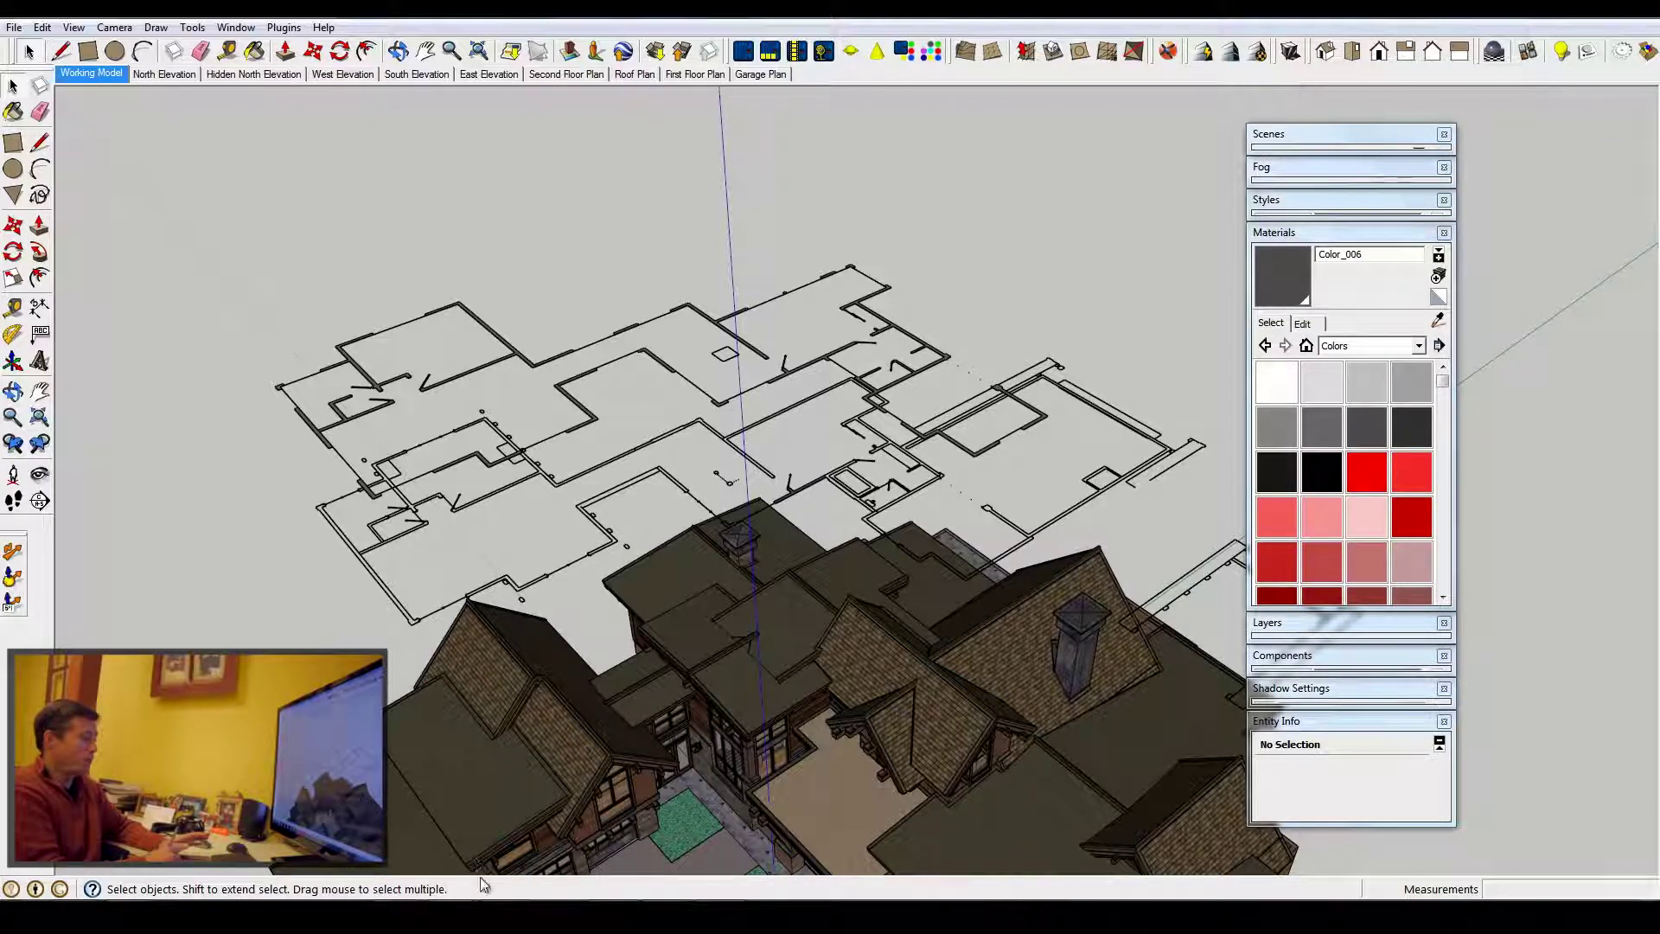
Switch to LayOut to review the first-floor plan on sheet A2.2, and return to the SketchUp model.
key("alt+Tab")
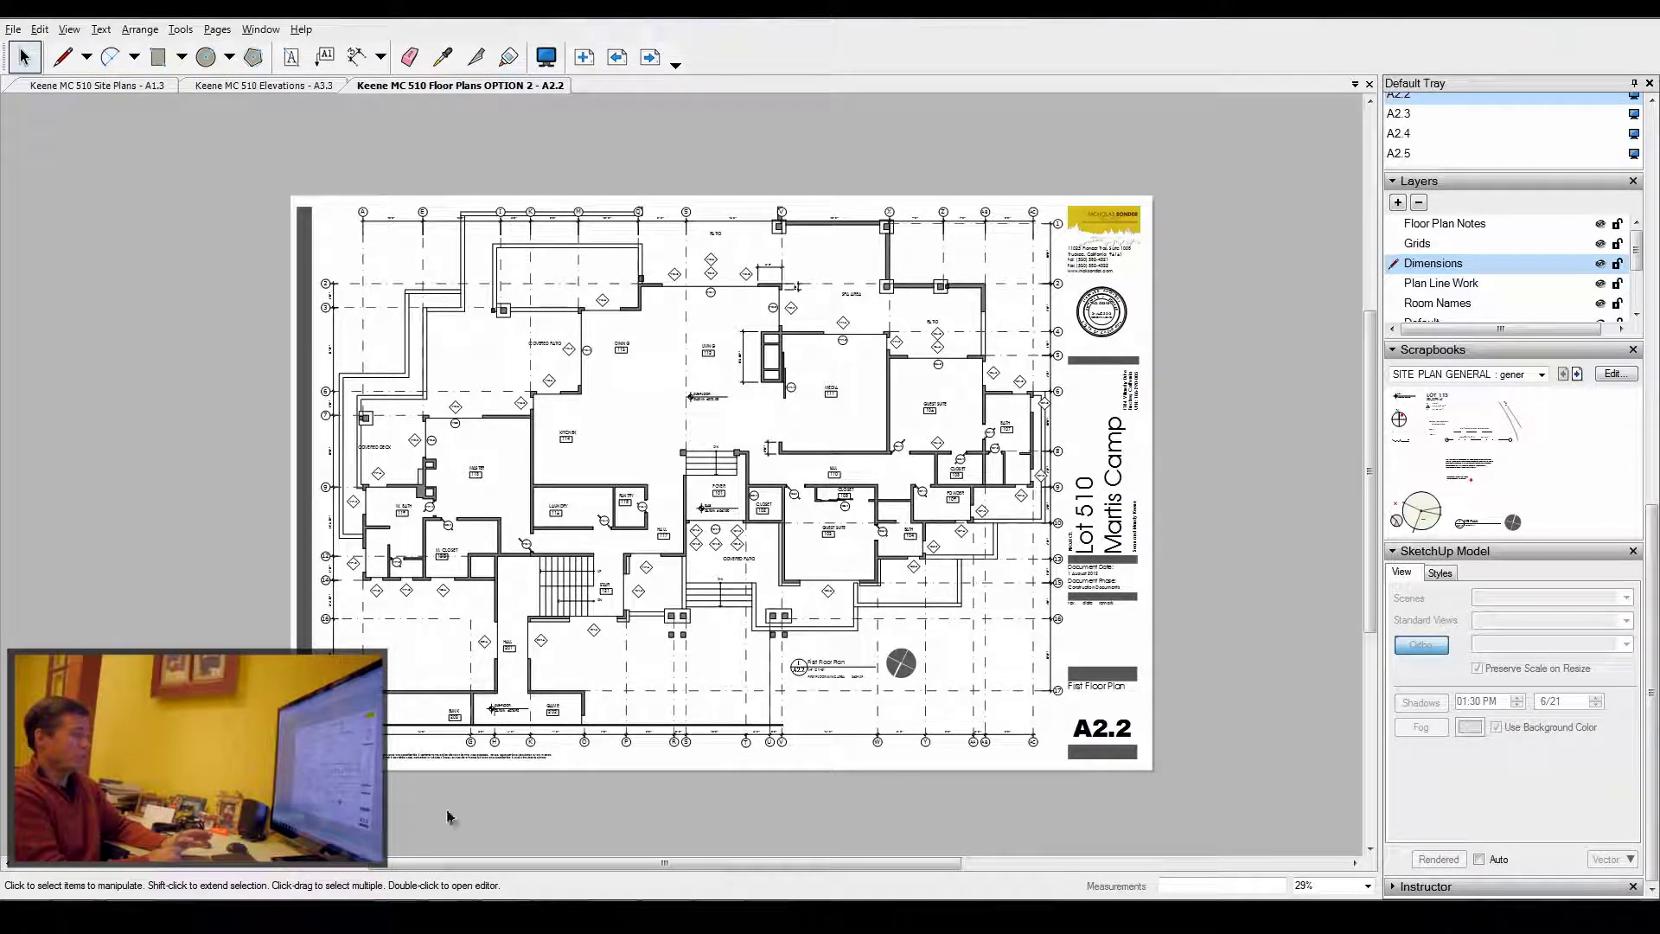
left_click(519, 825)
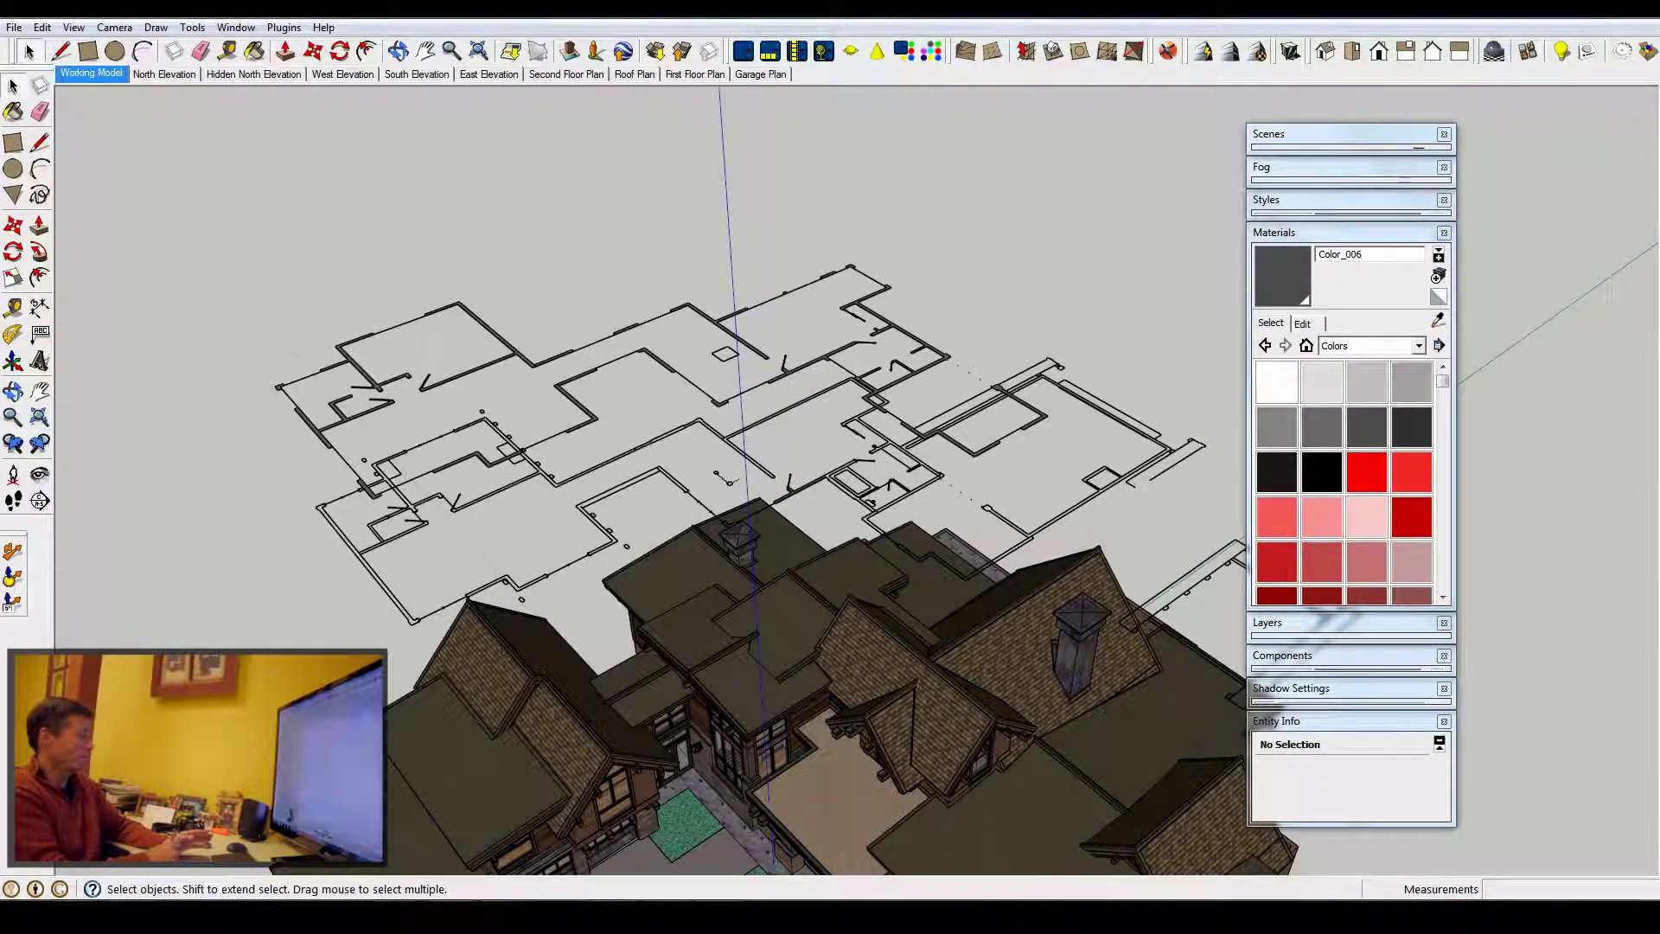
Open the "Line work for structural" model from the project's Drawings > Sketchup folder and examine its stacked plan line work.
key("alt+Tab")
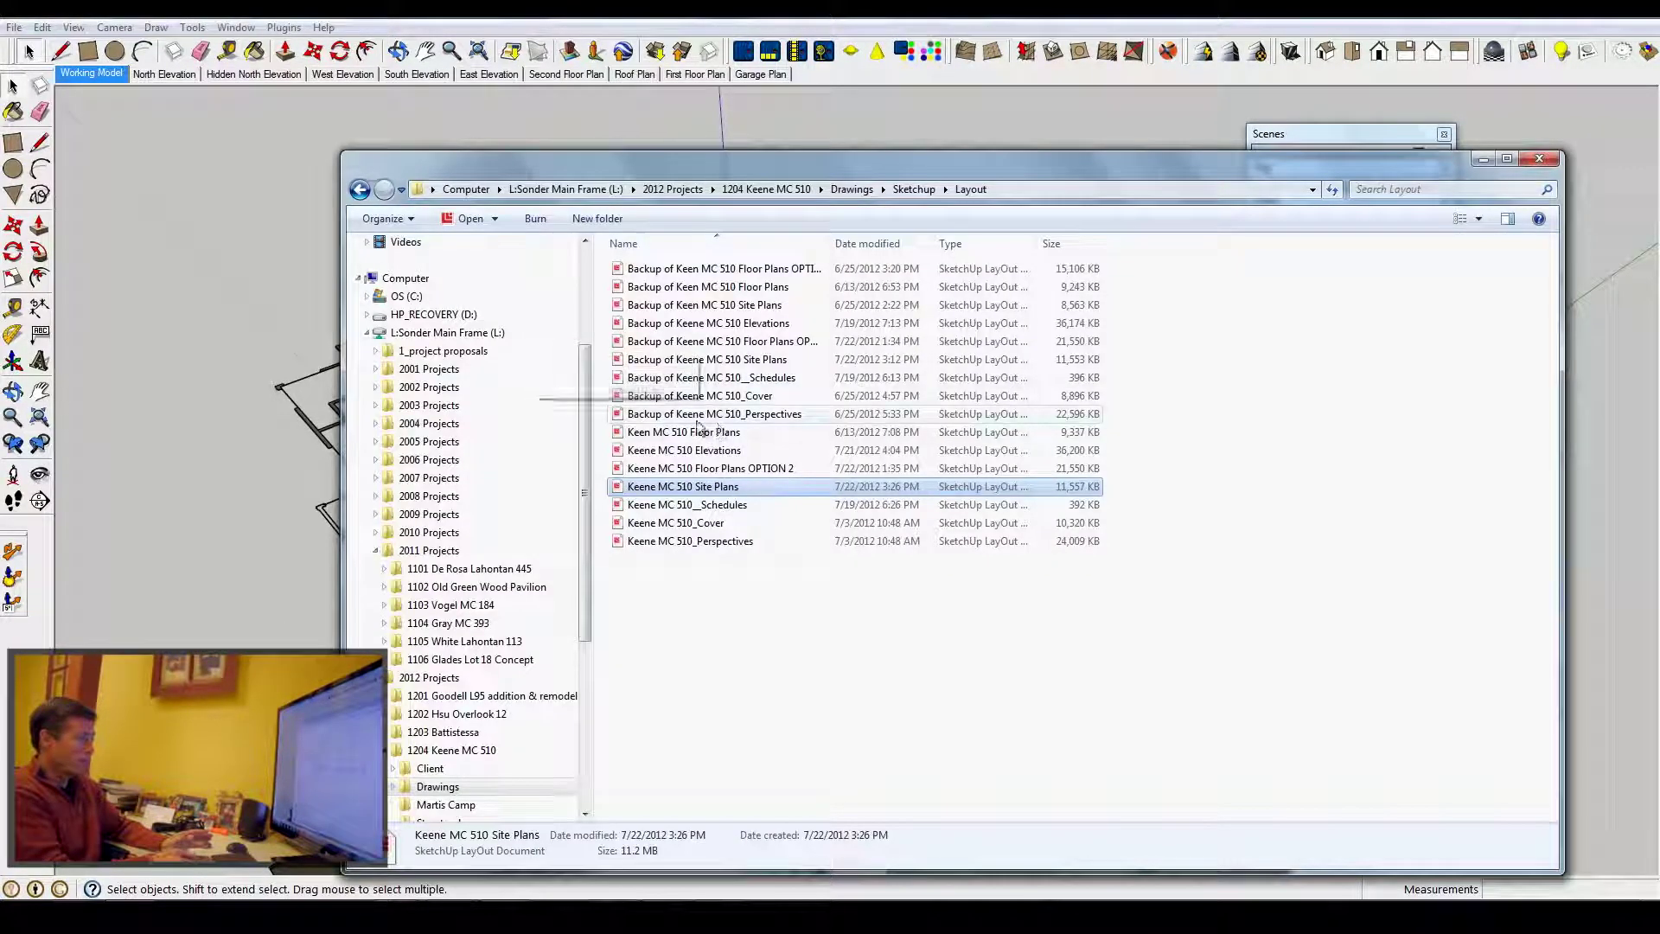
left_click(460, 789)
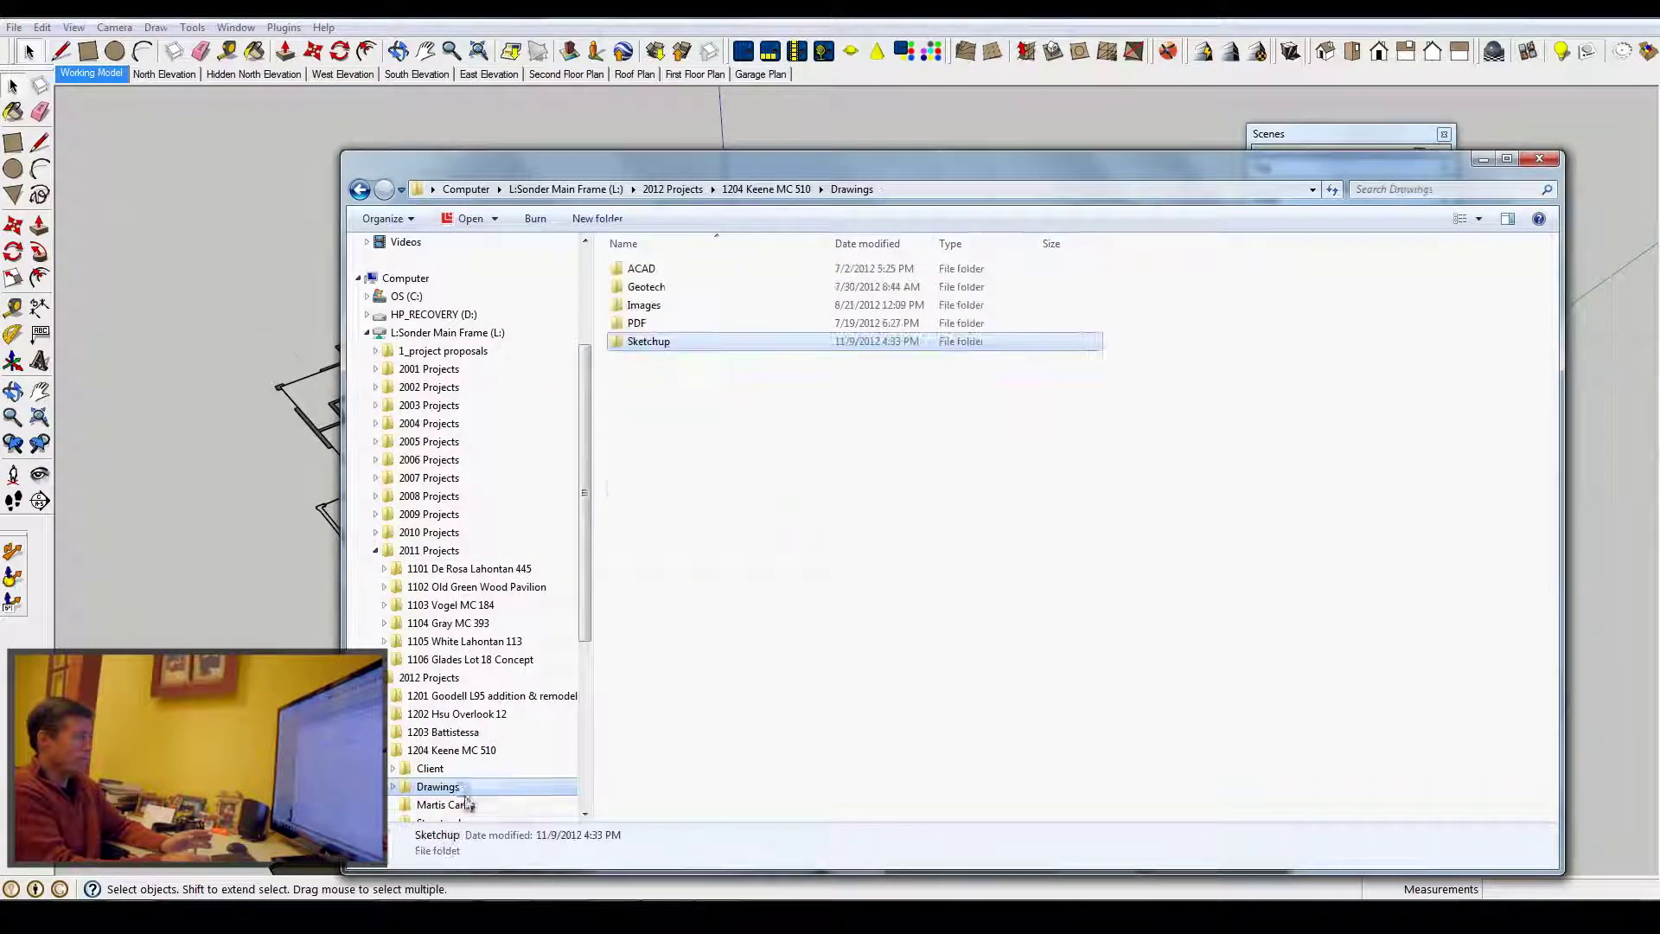
double_click(657, 342)
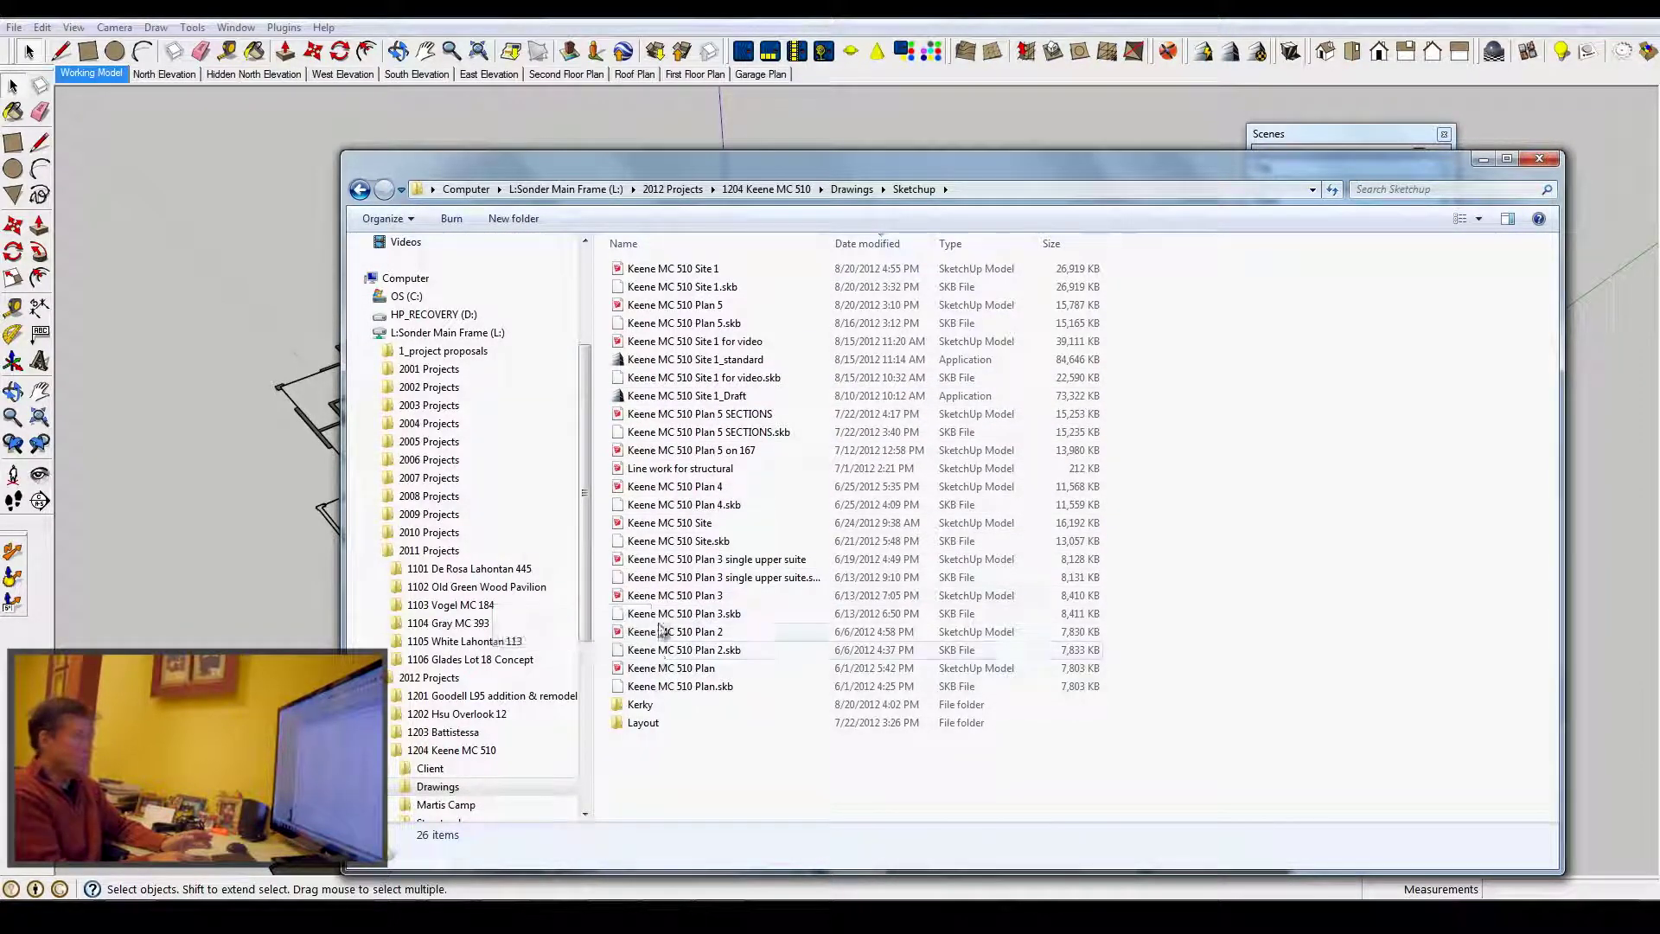
left_click(683, 469)
key("Return")
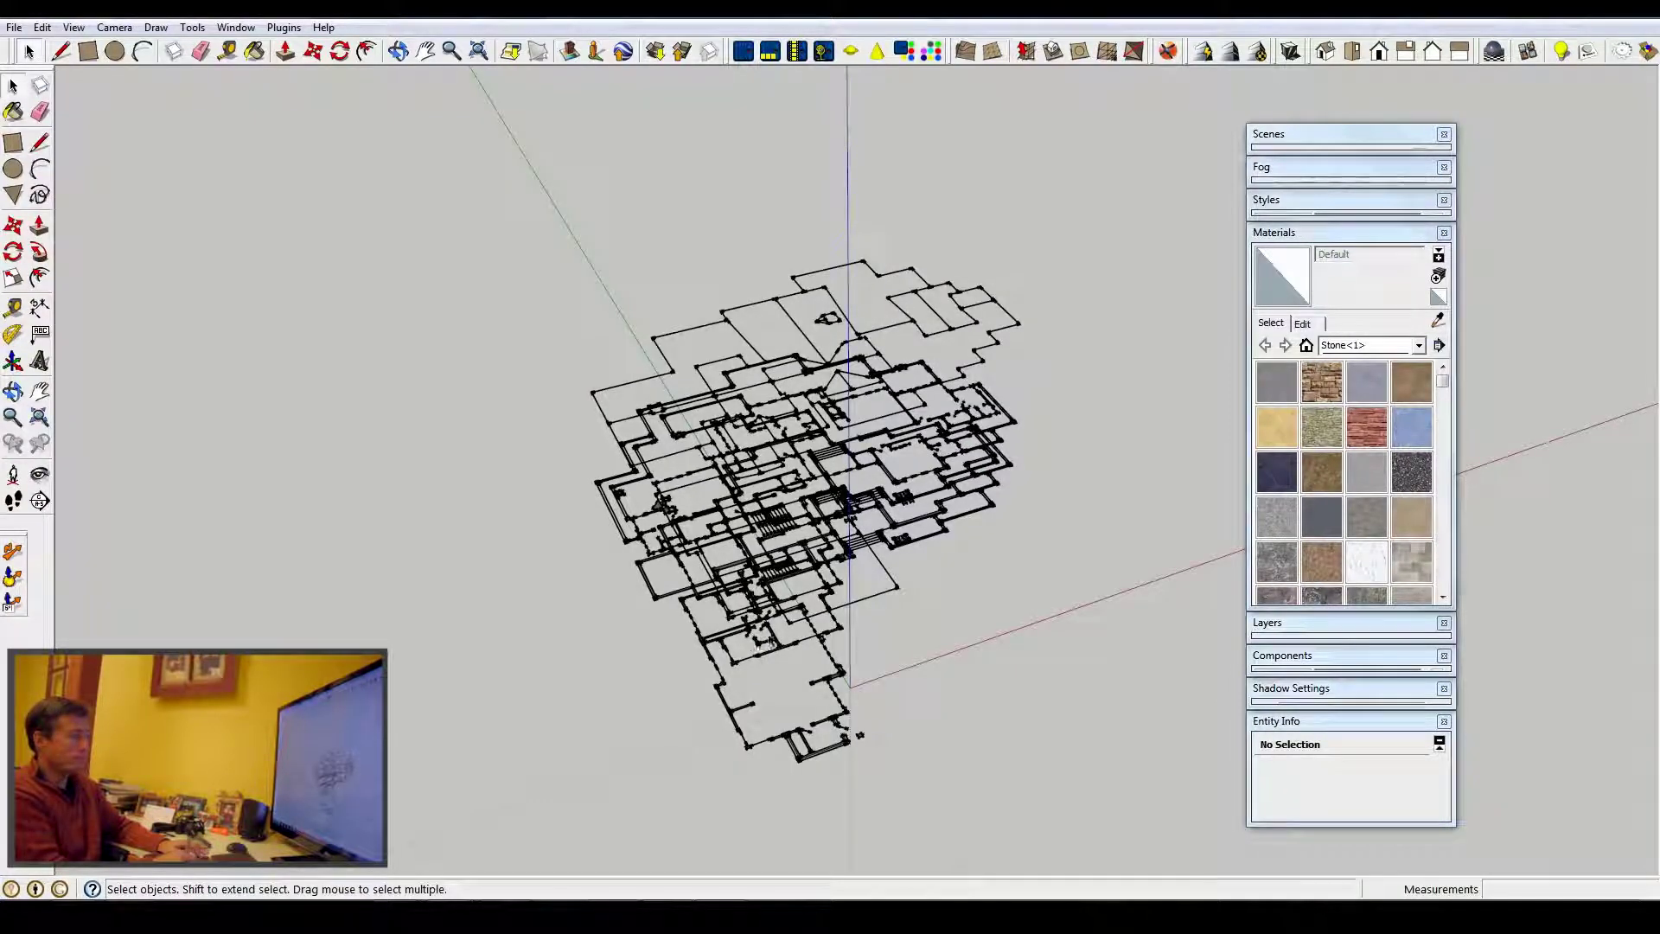
middle_click_drag(778, 536, 530, 574)
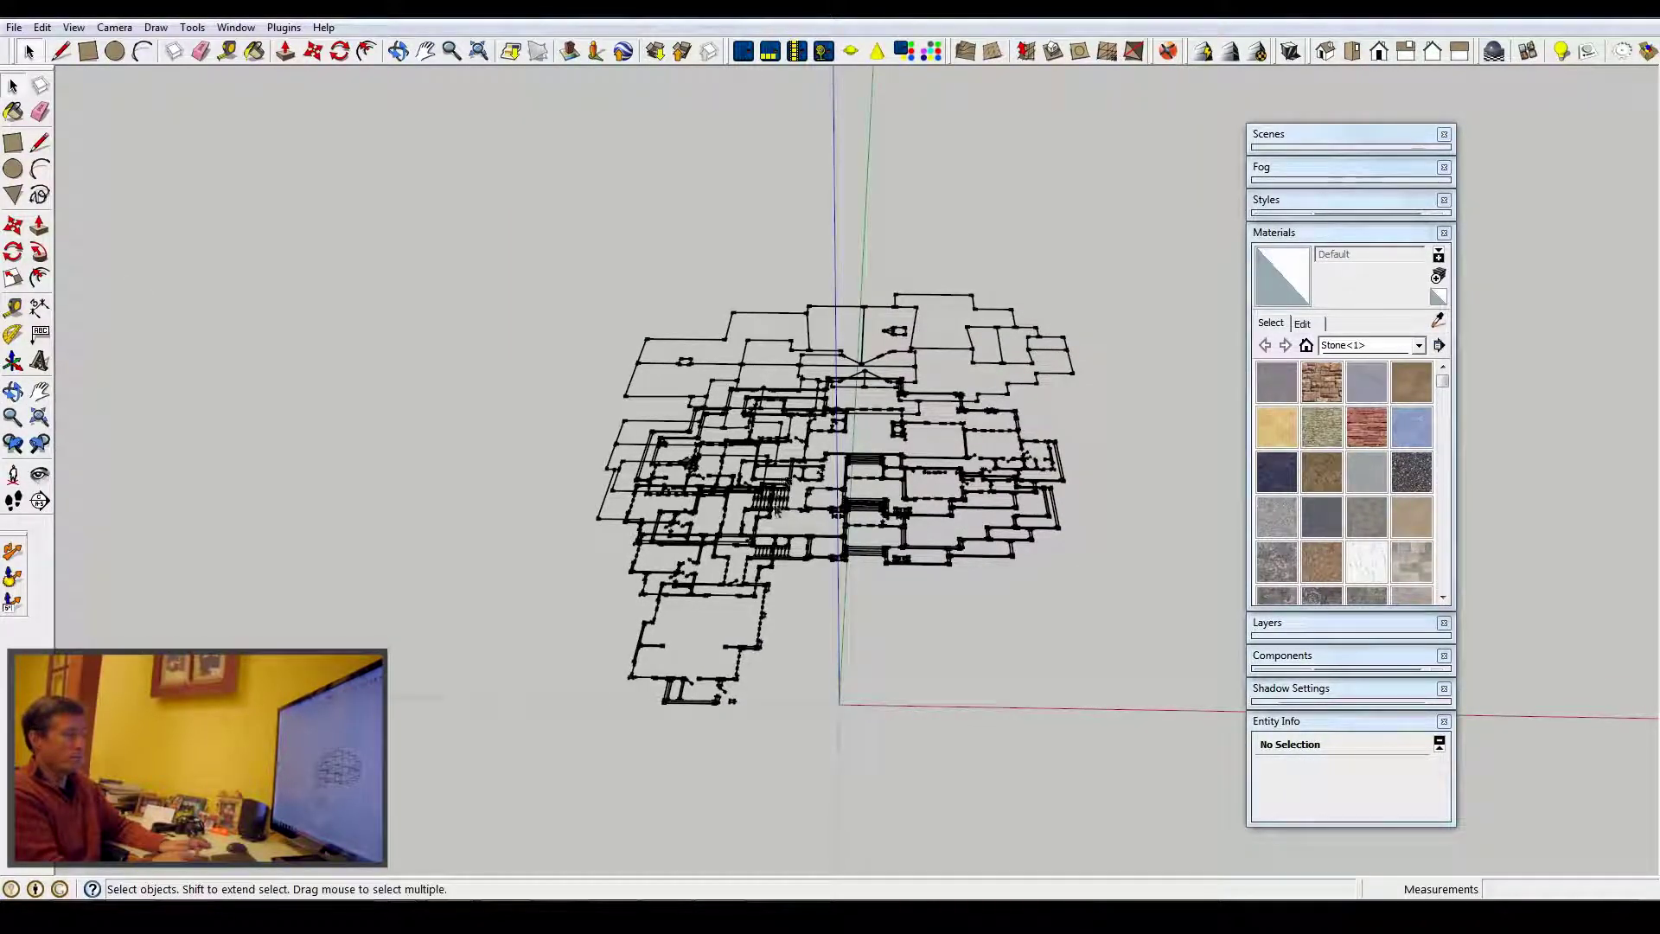
middle_click_drag(723, 622, 860, 535)
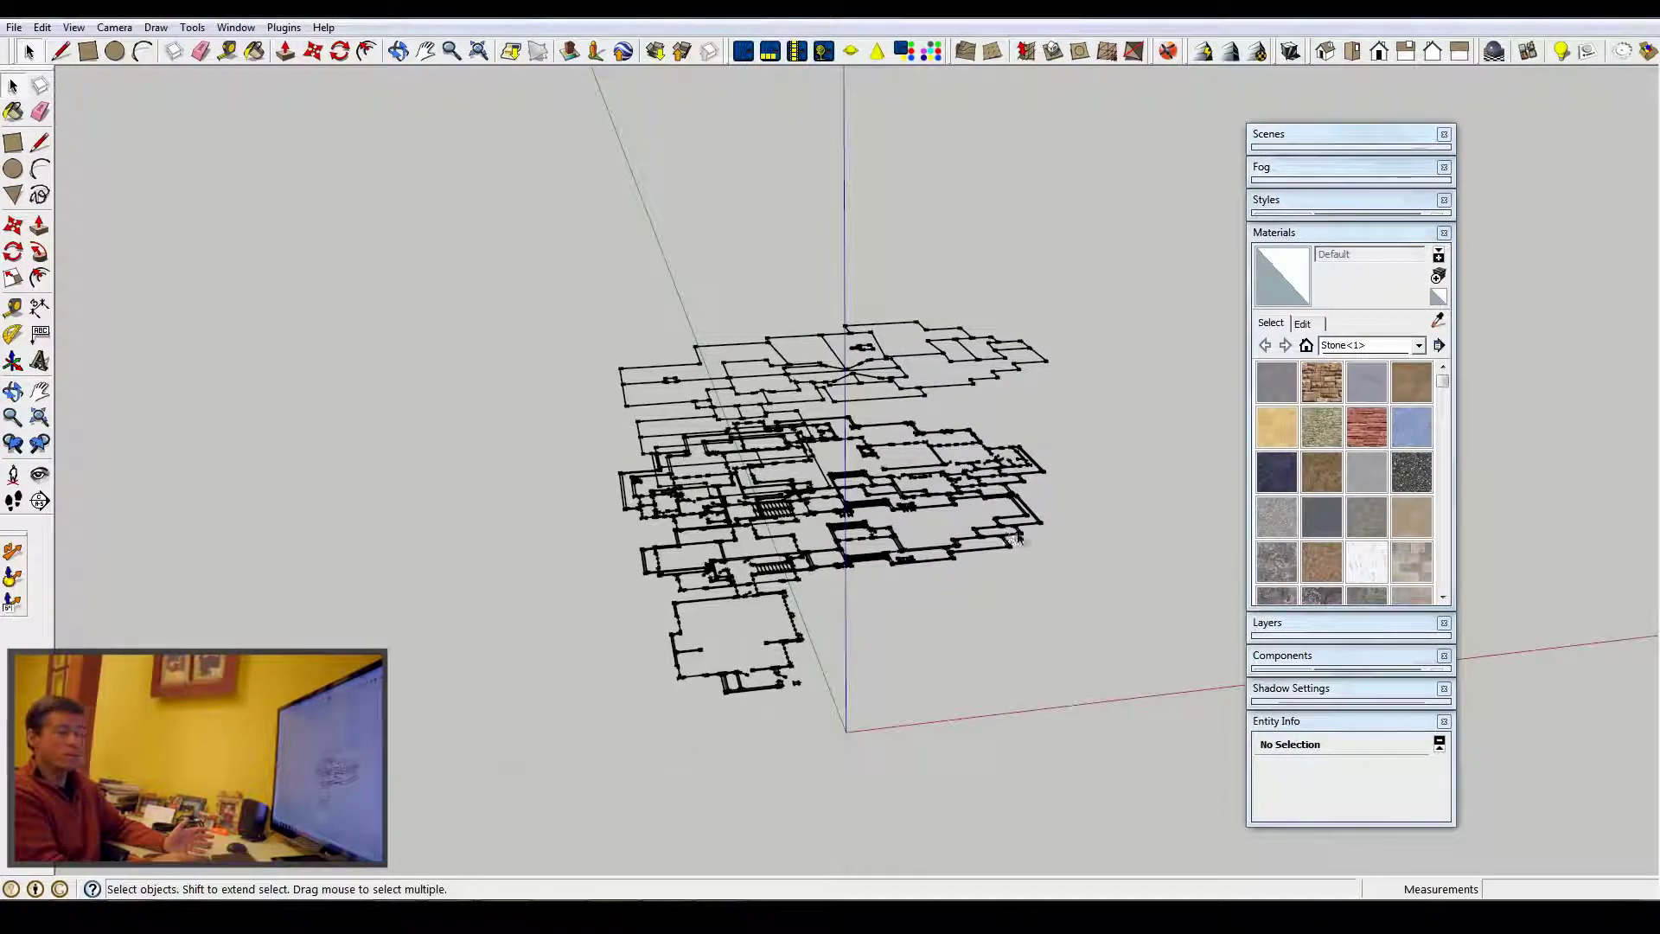